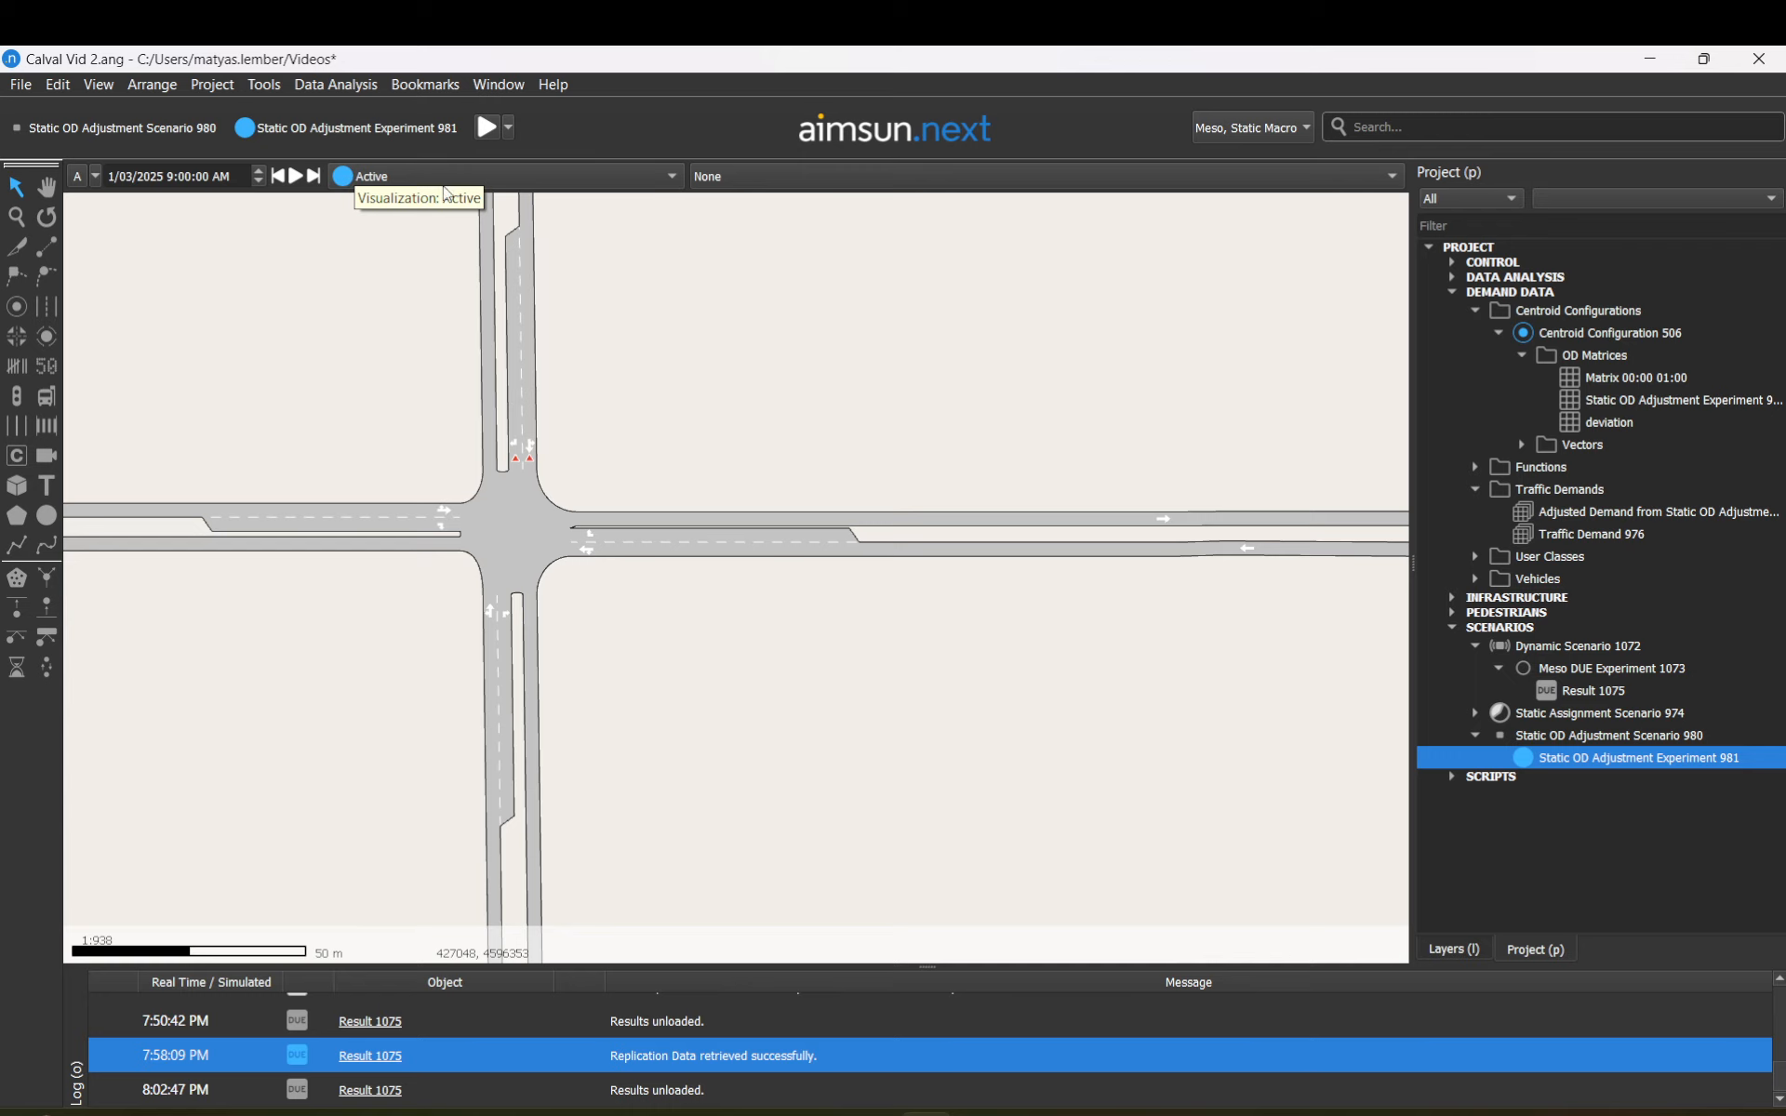
Step: Leave the view mode and result combos unchanged, select Result 1075, then the central intersection node
left_click(744, 177)
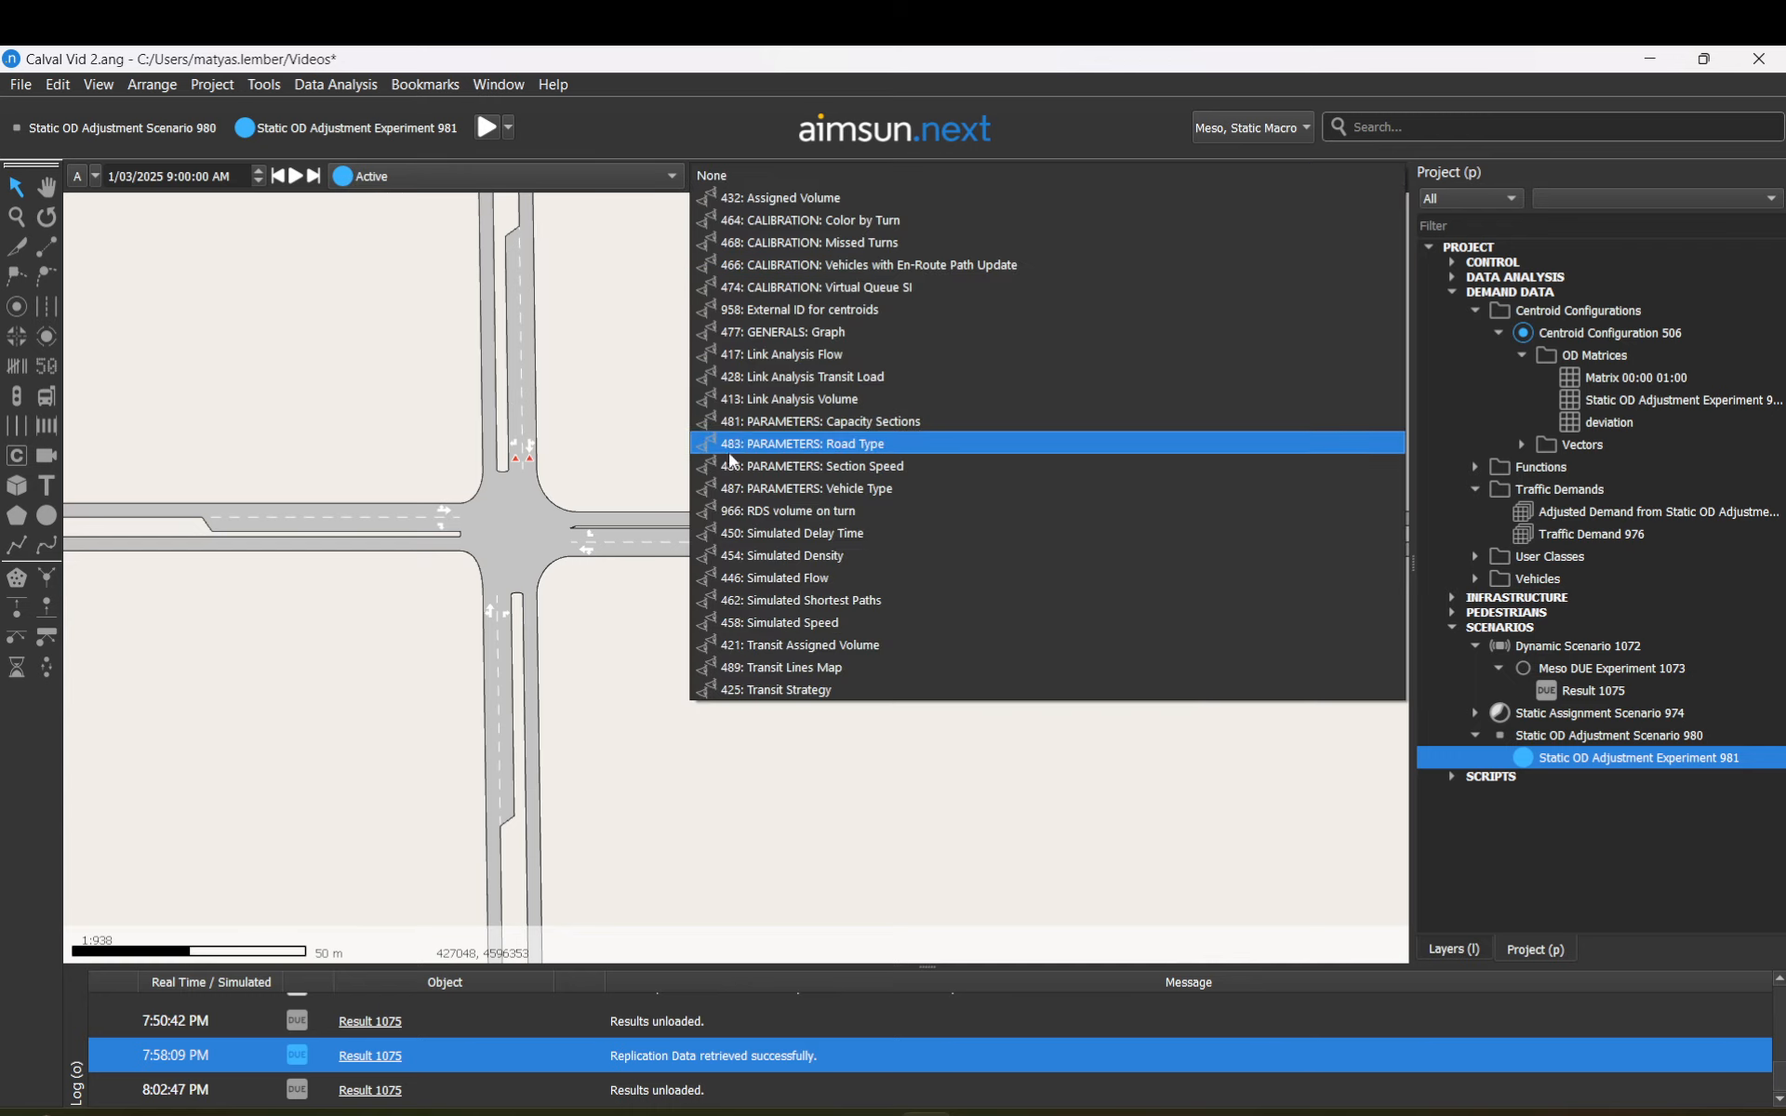
left_click(664, 285)
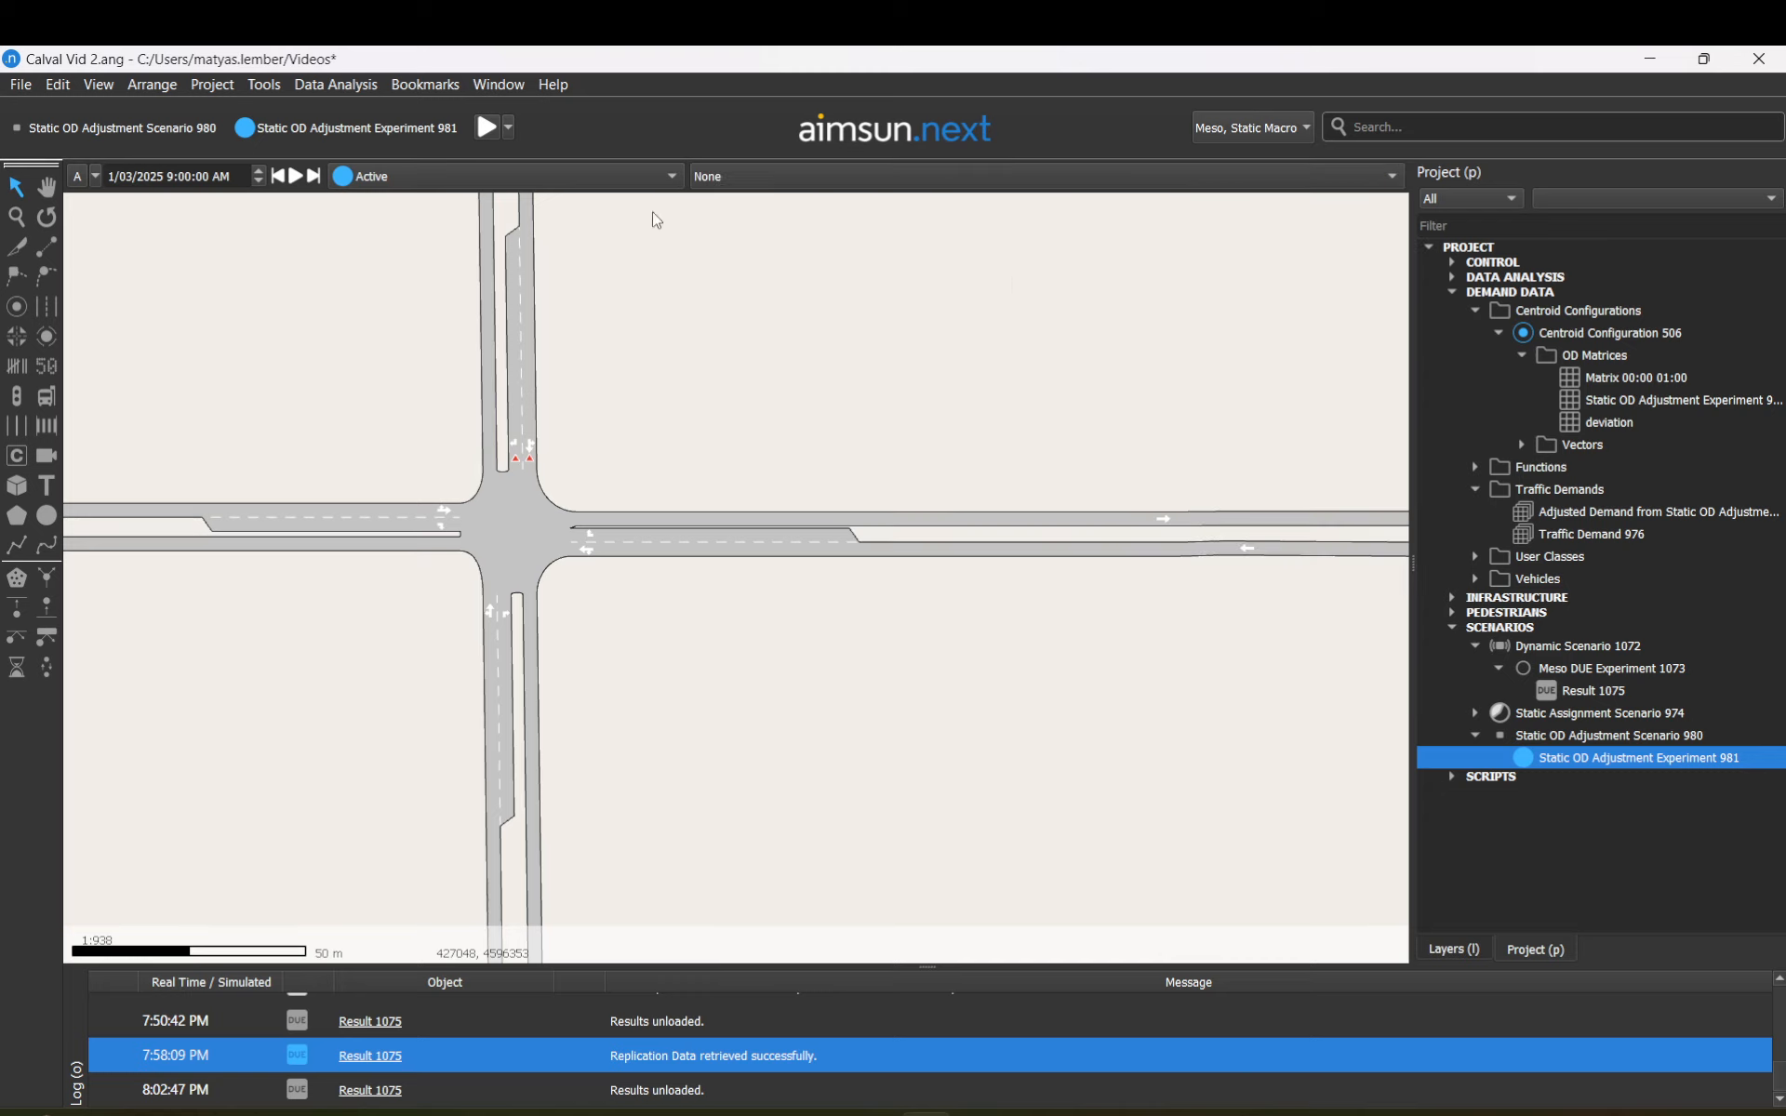
left_click(660, 188)
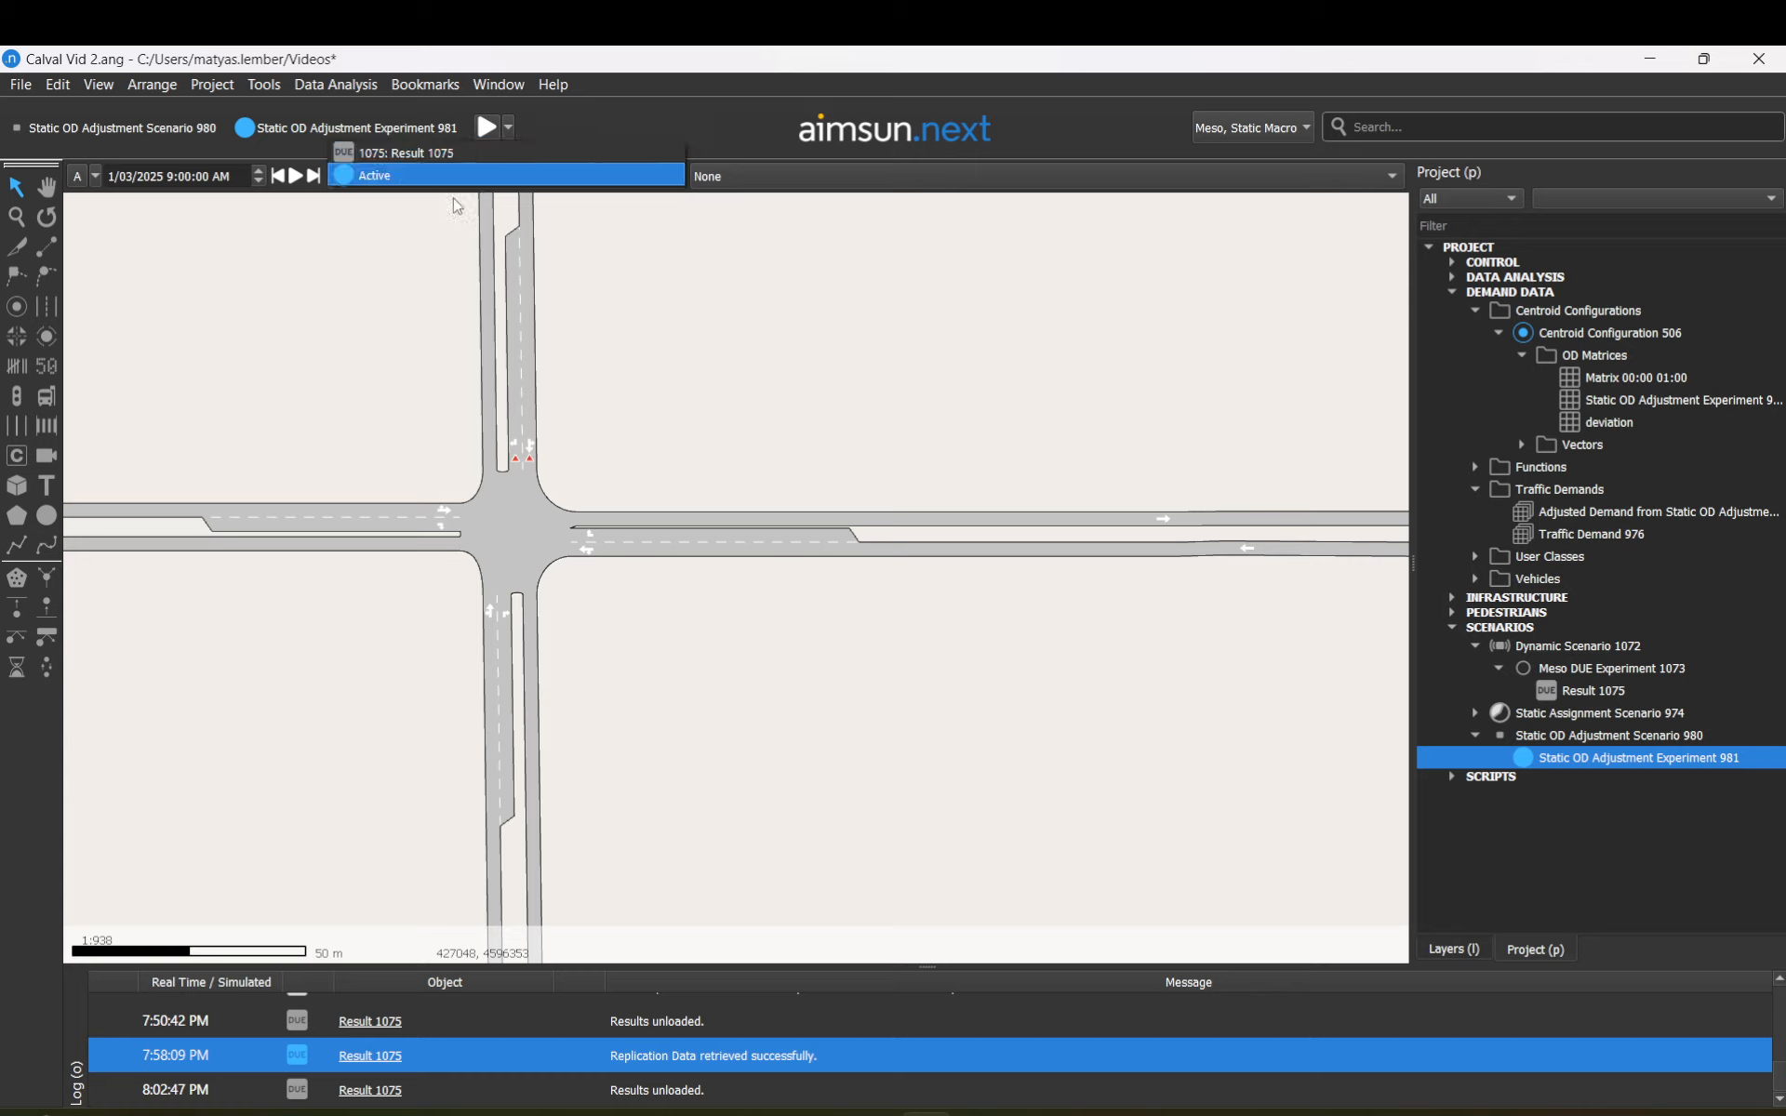
left_click(842, 337)
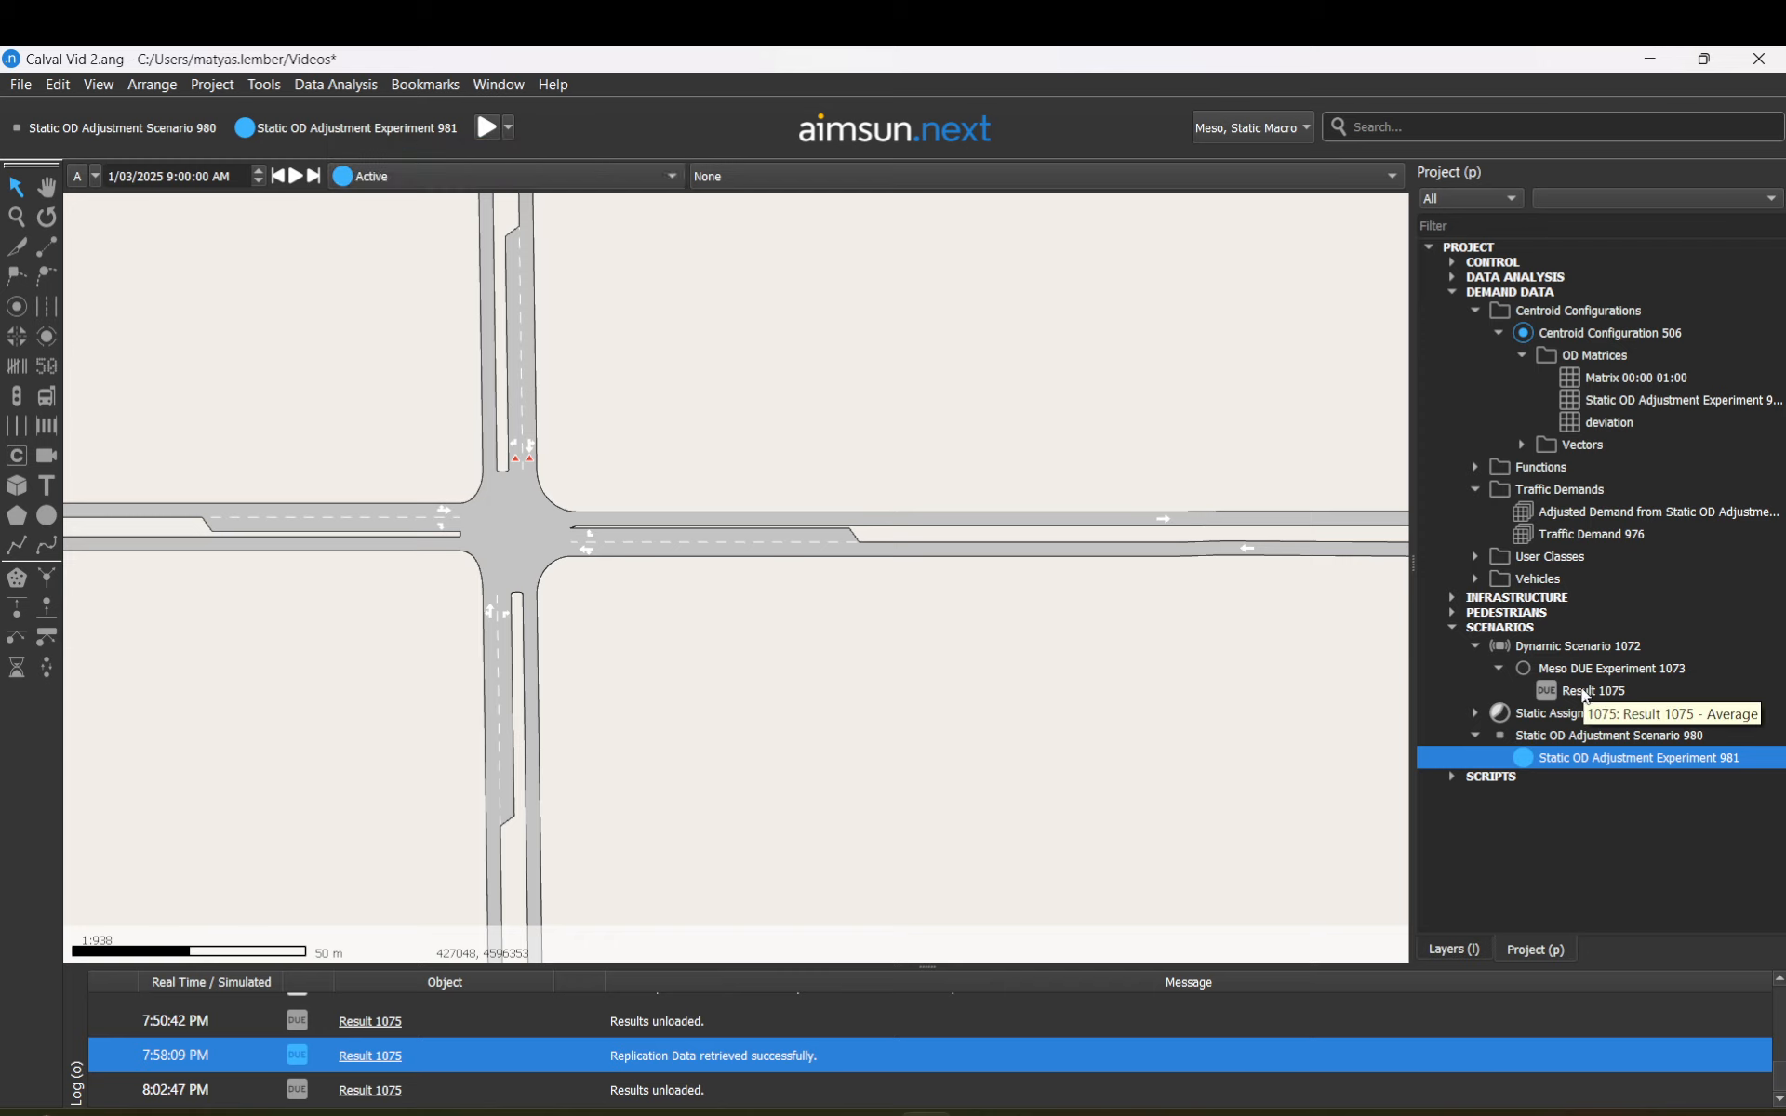
left_click(1586, 694)
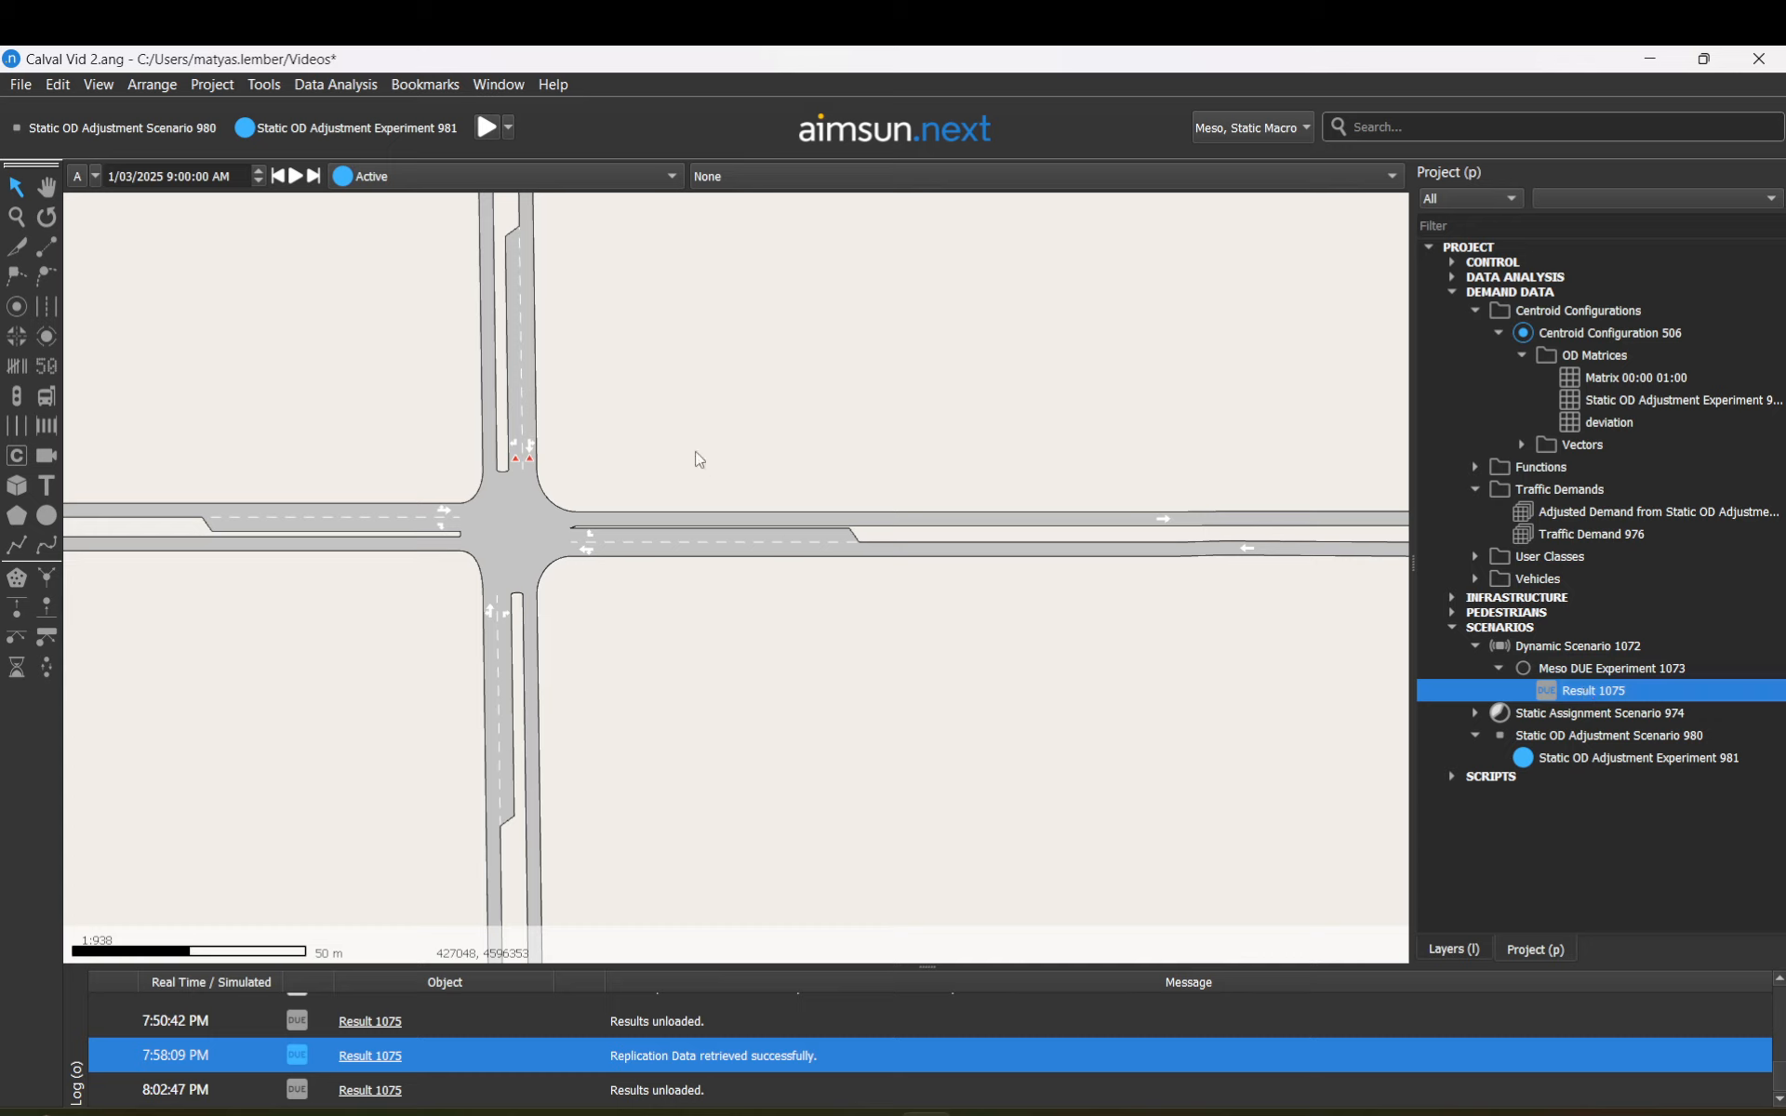
left_click(513, 517)
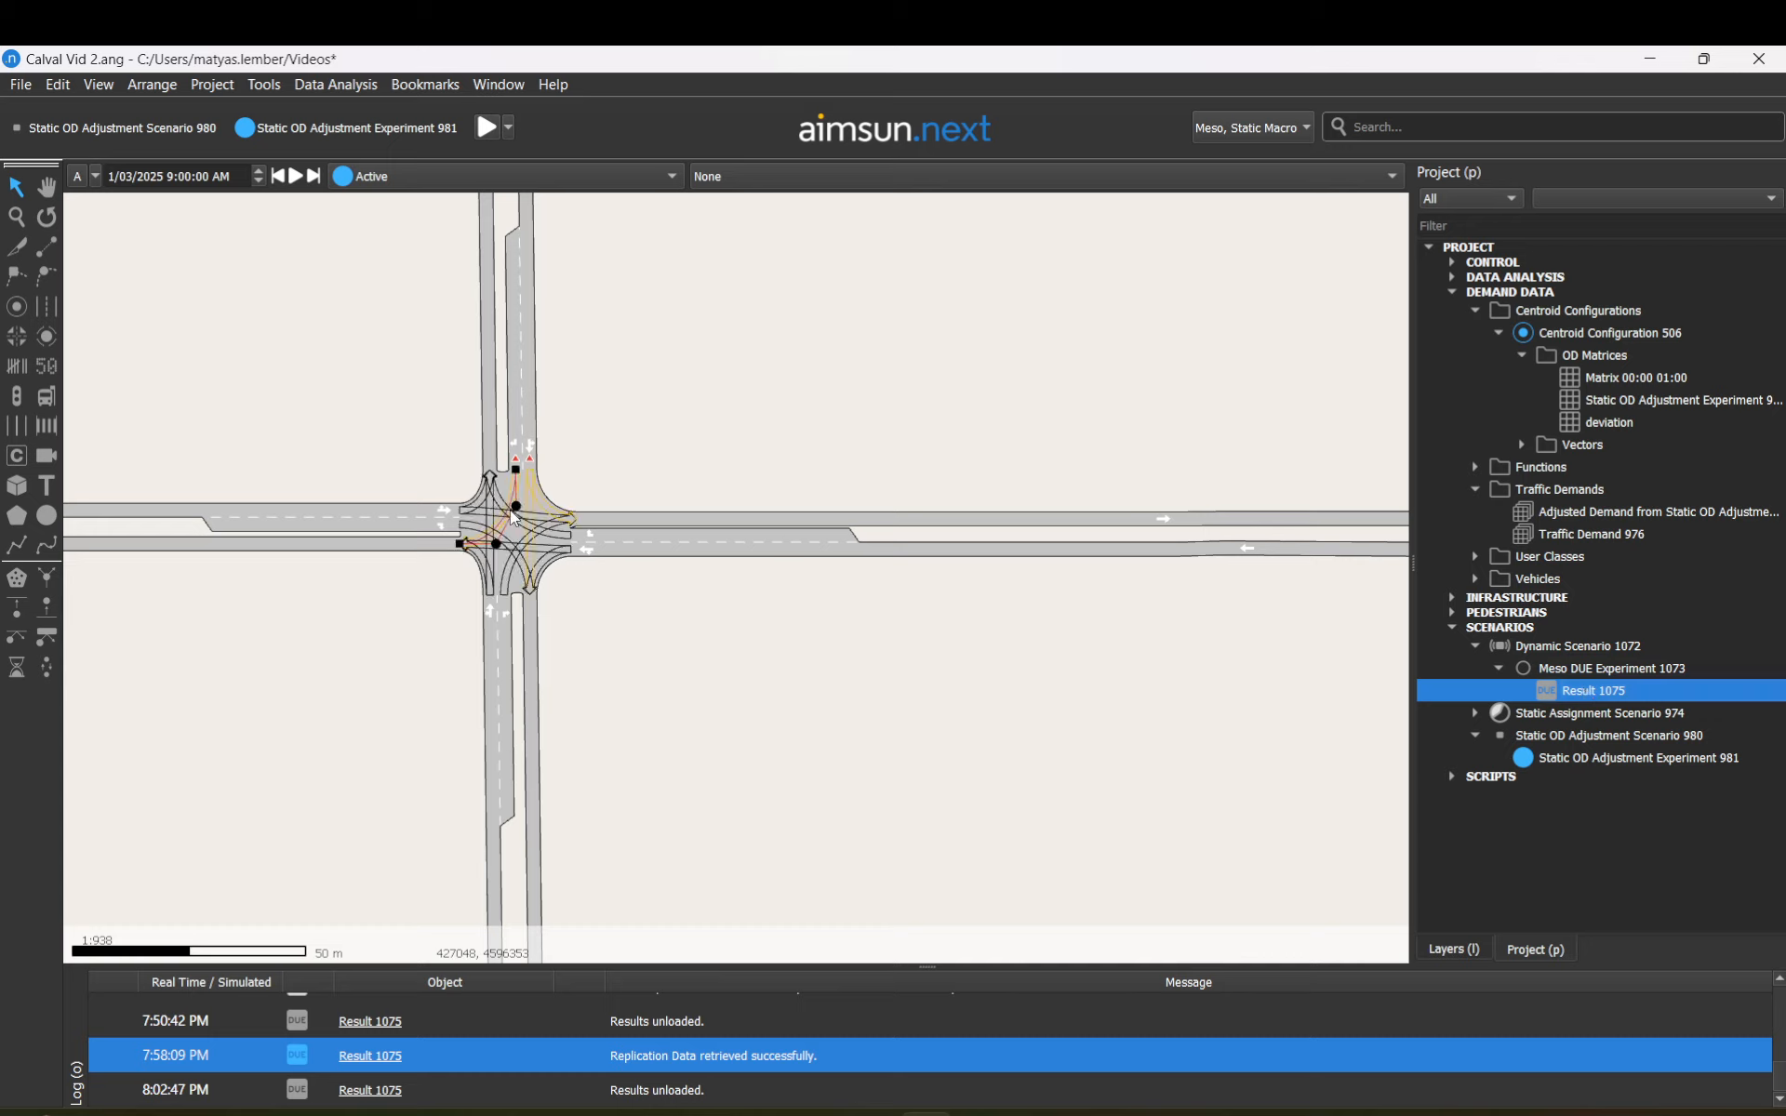
Step: Open node 766's time series and graph its Total Volume for Experiment 981
double_click(493, 486)
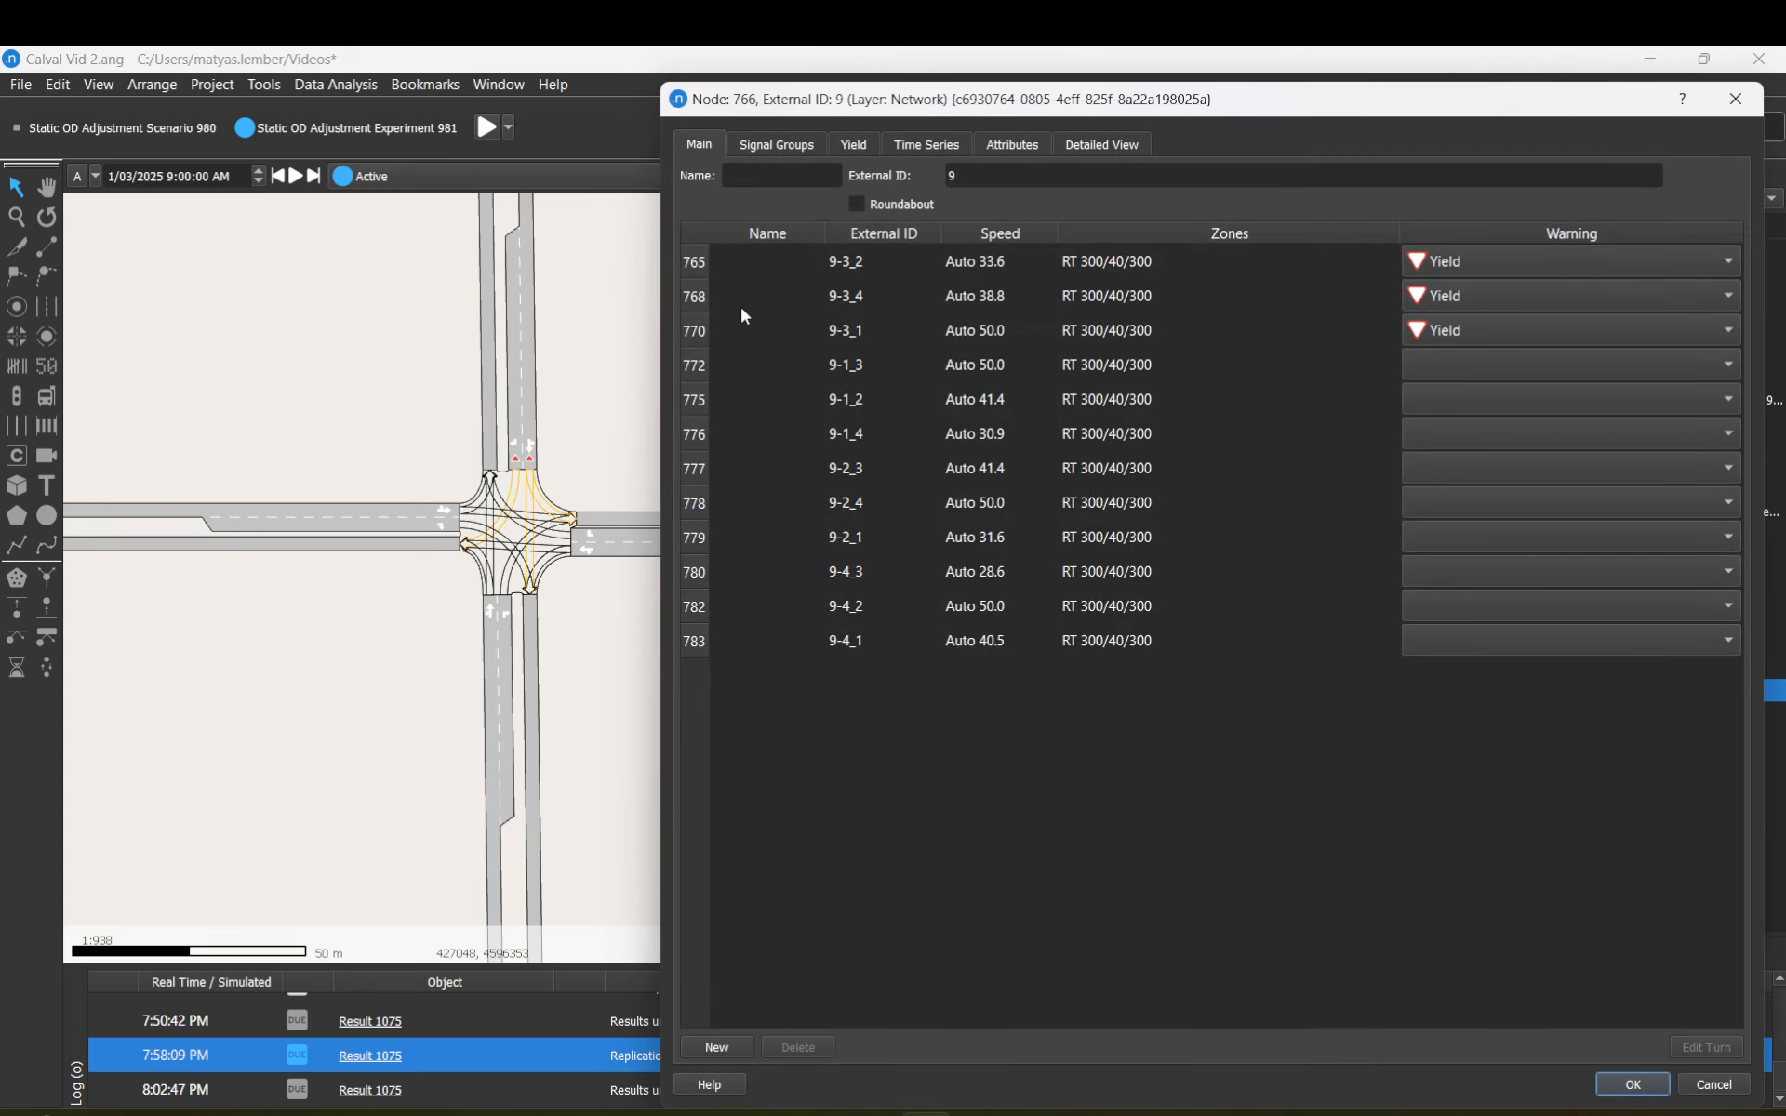
left_click(935, 154)
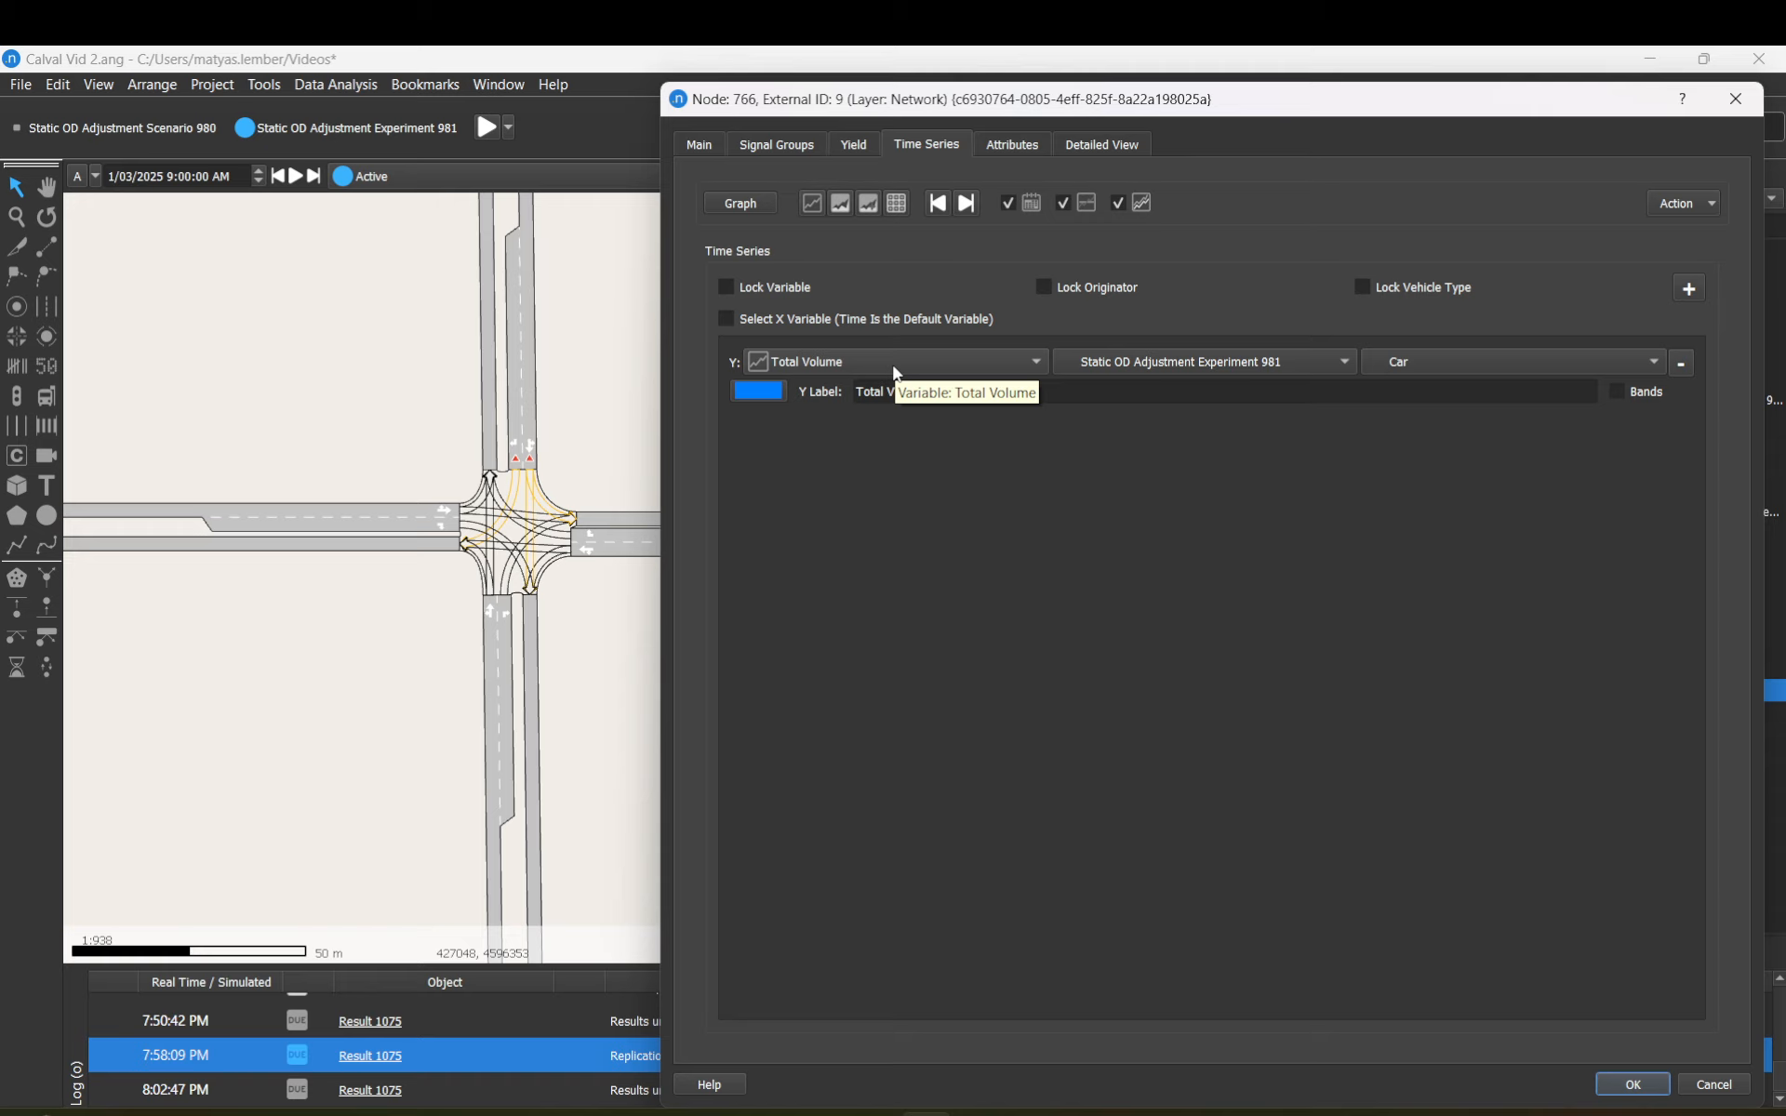
left_click(740, 204)
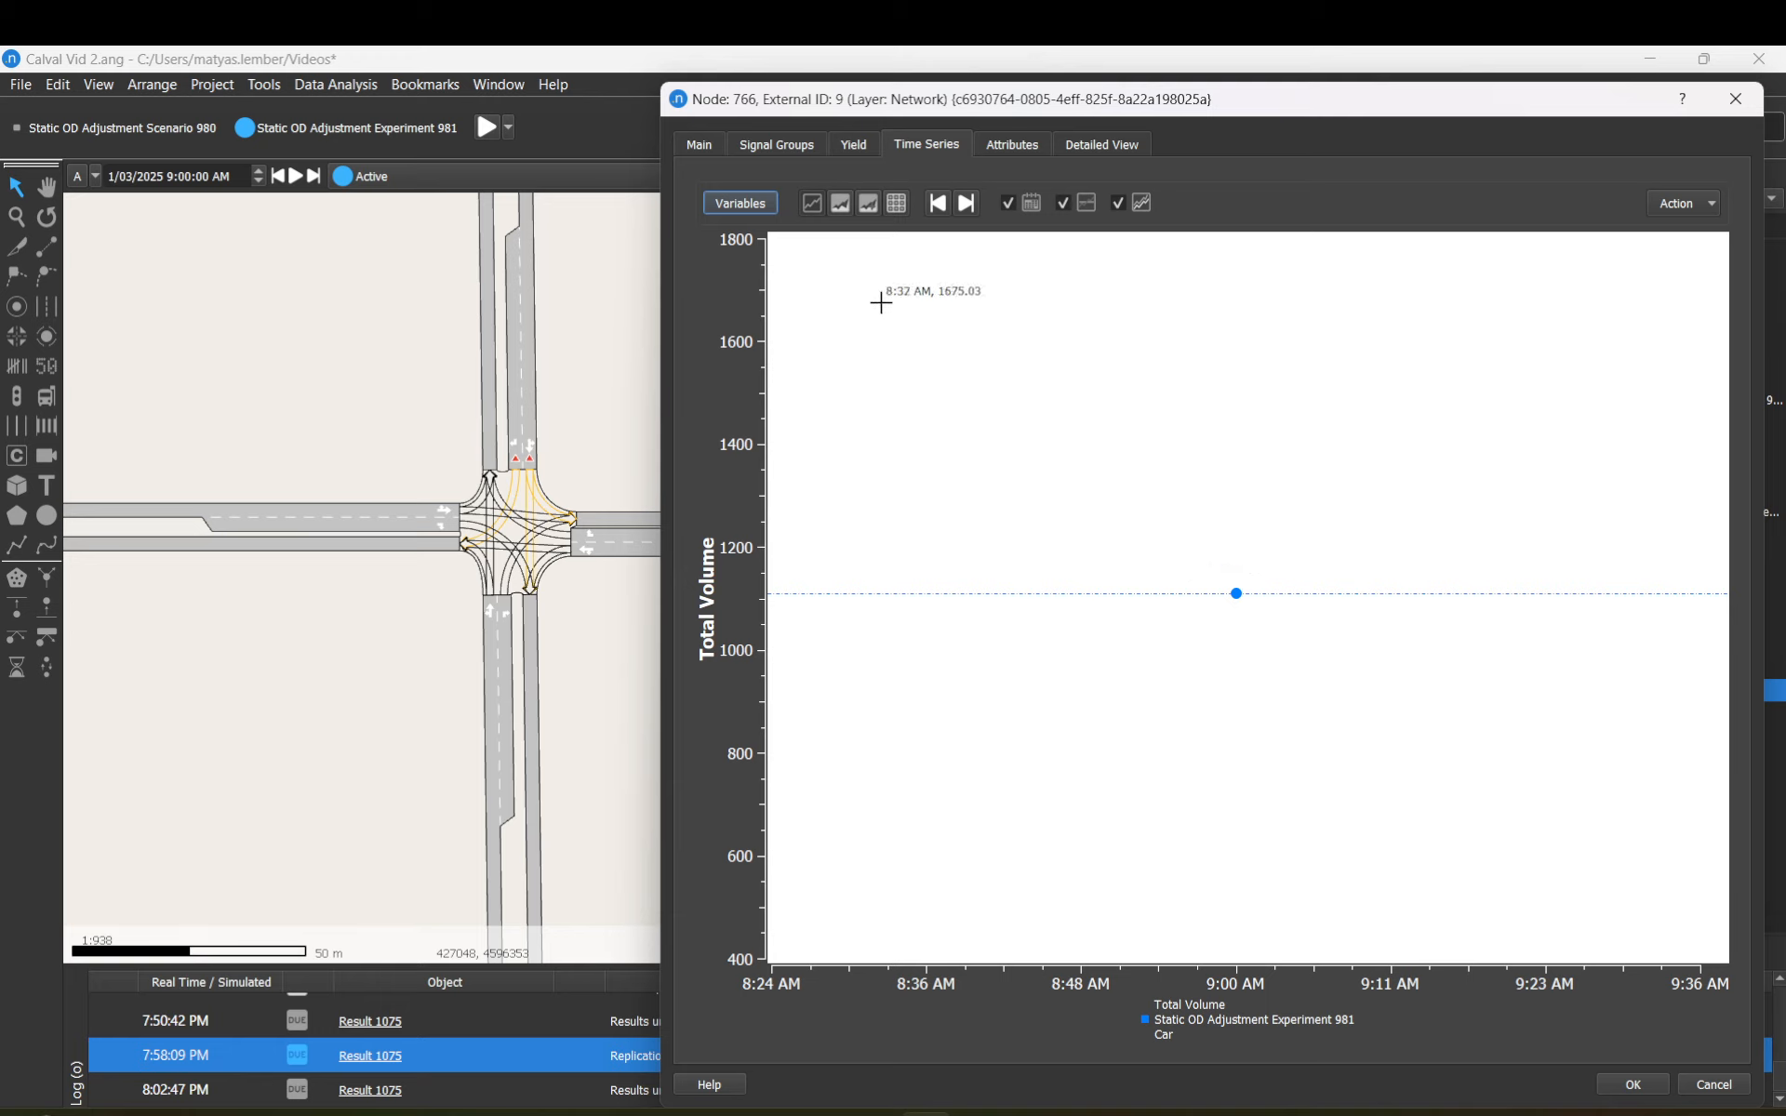
Step: Show the Total Volume values as a table with time-only column, Mean row and deviation on
left_click(908, 205)
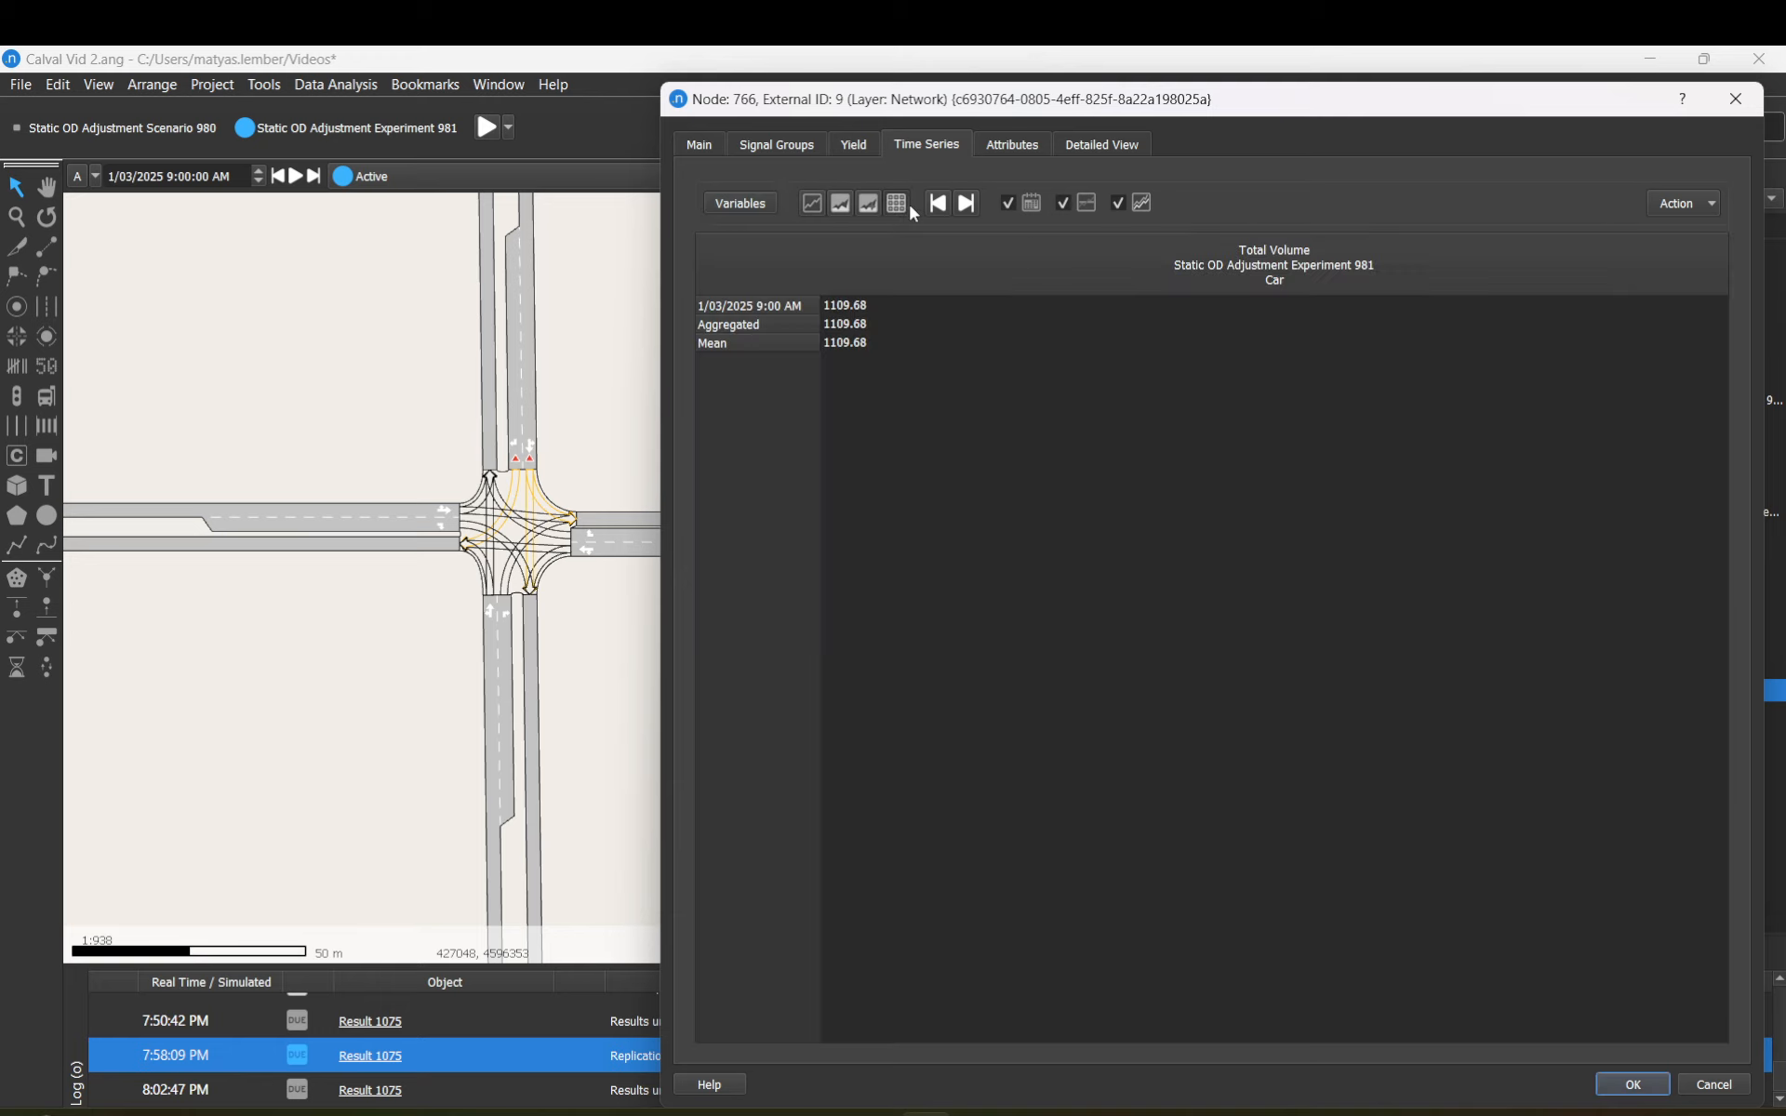
left_click(1010, 204)
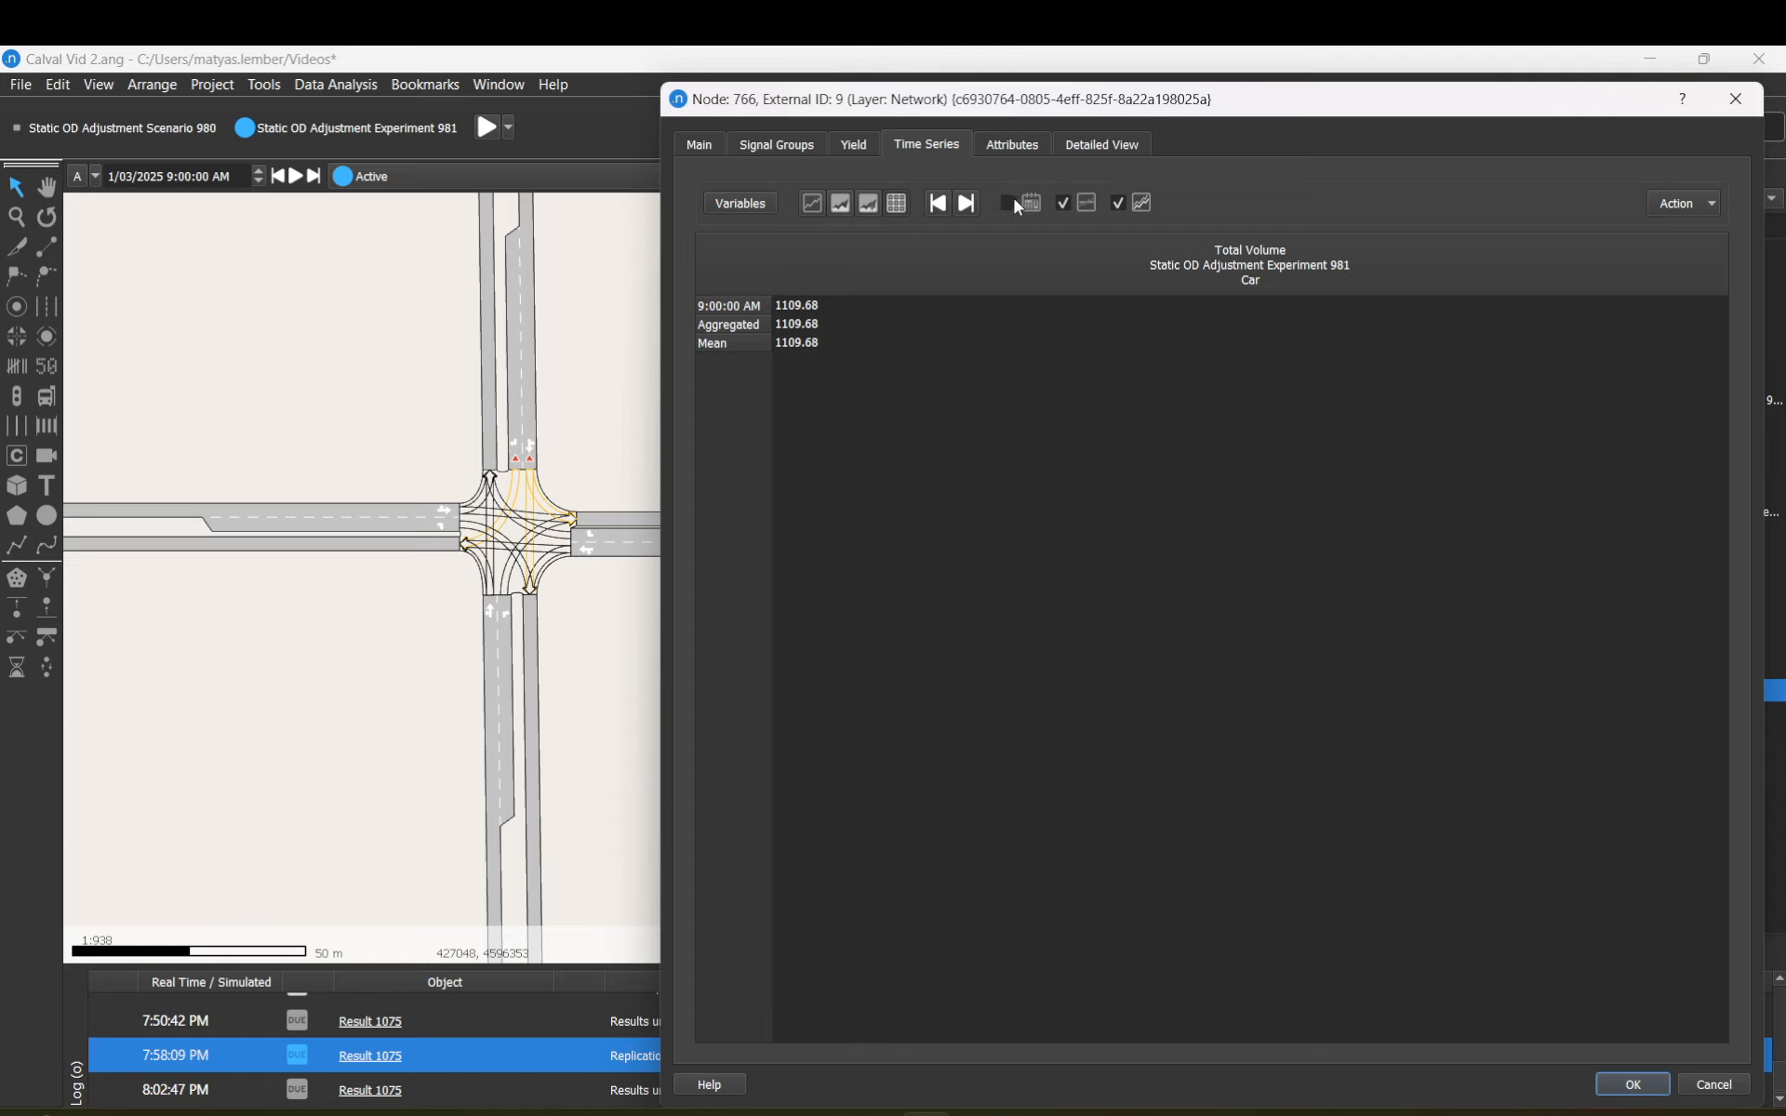
left_click(1010, 203)
left_click(1010, 202)
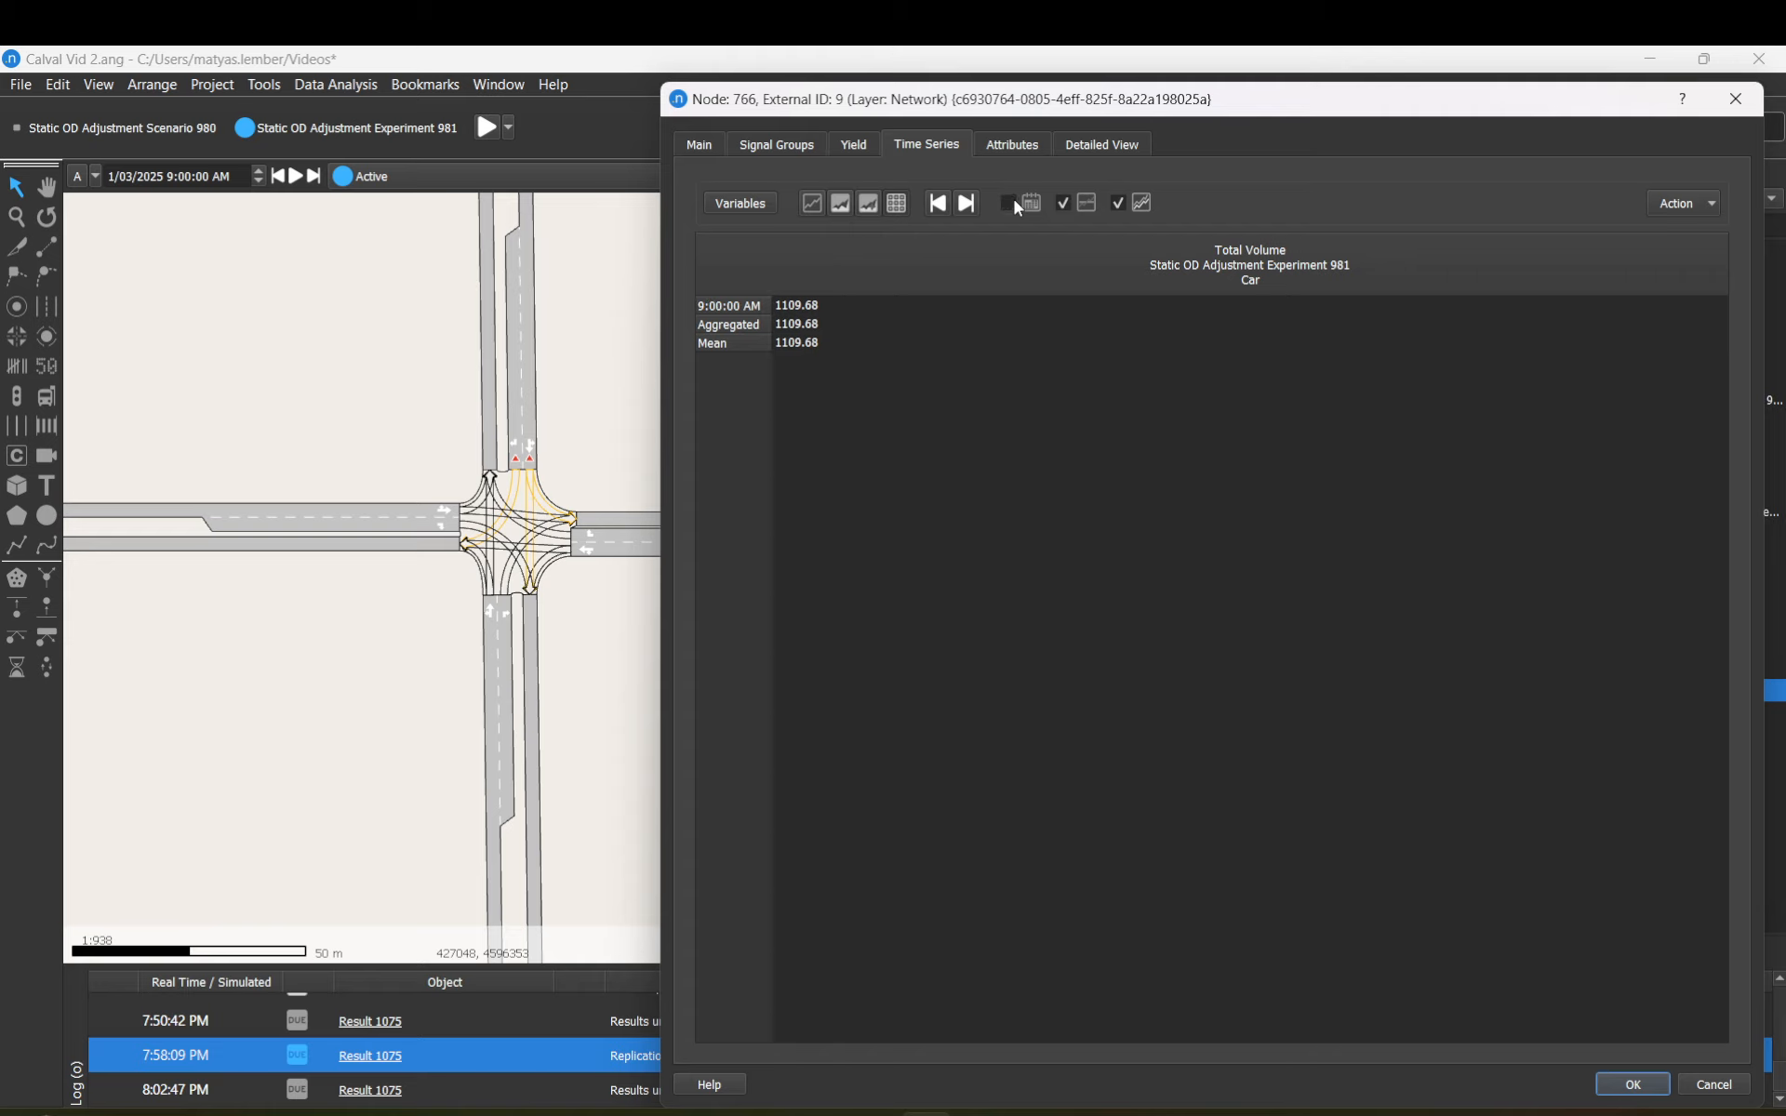
left_click(1066, 201)
left_click(1067, 203)
left_click(1120, 203)
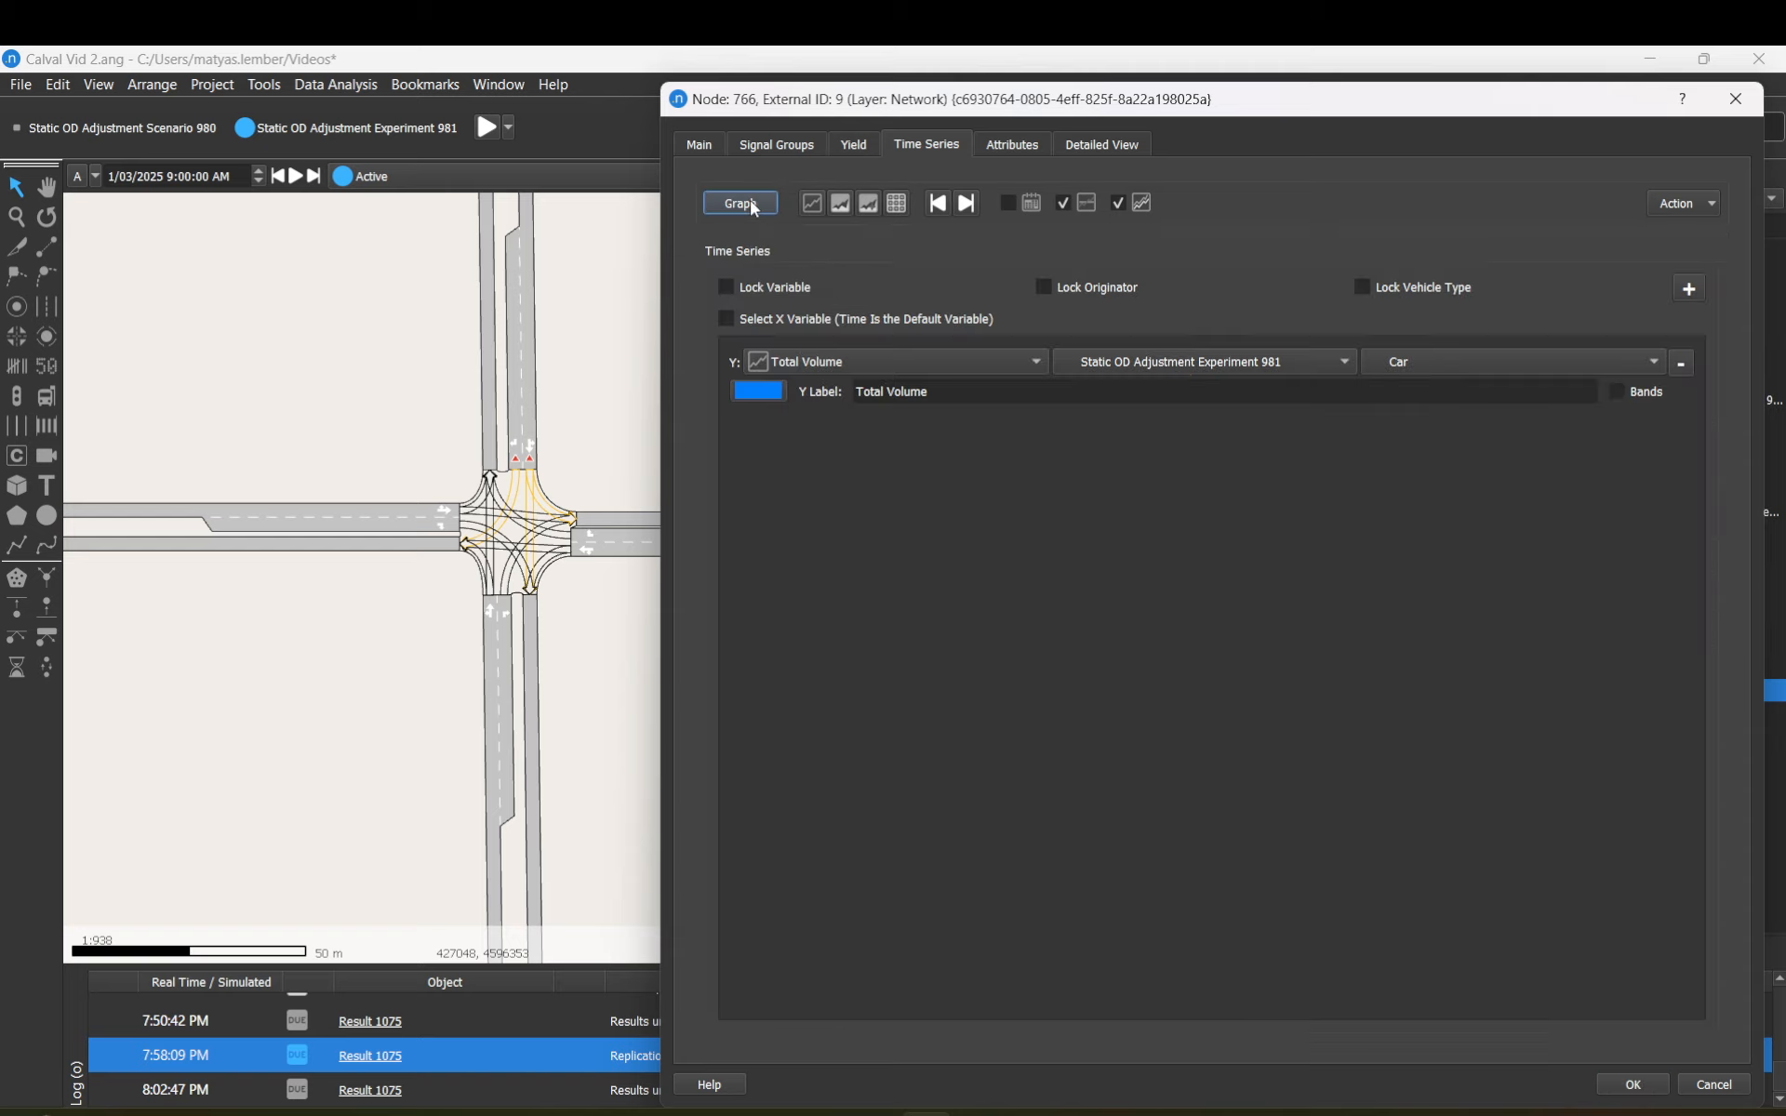
Step: Add two extra Y series to node 766's time series and remove them again
left_click(752, 203)
left_click(1689, 290)
left_click(1689, 289)
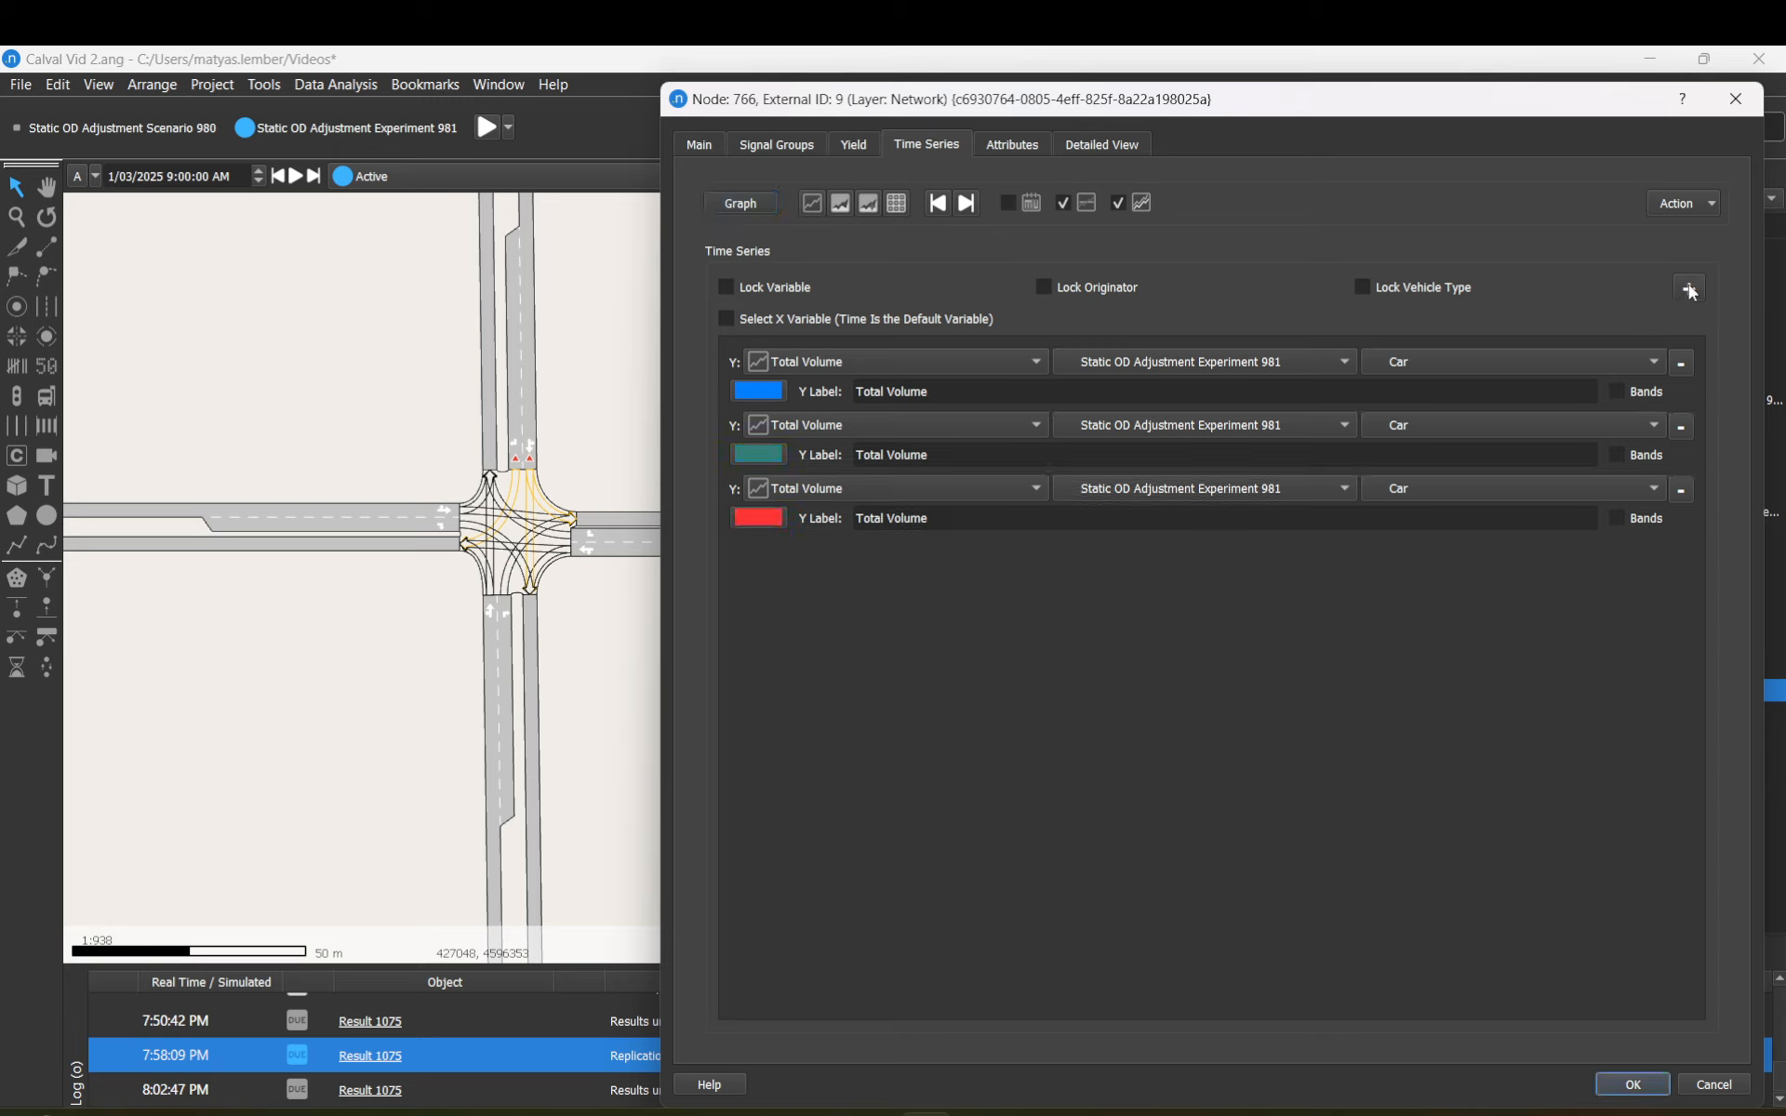
left_click(1684, 435)
left_click(1684, 435)
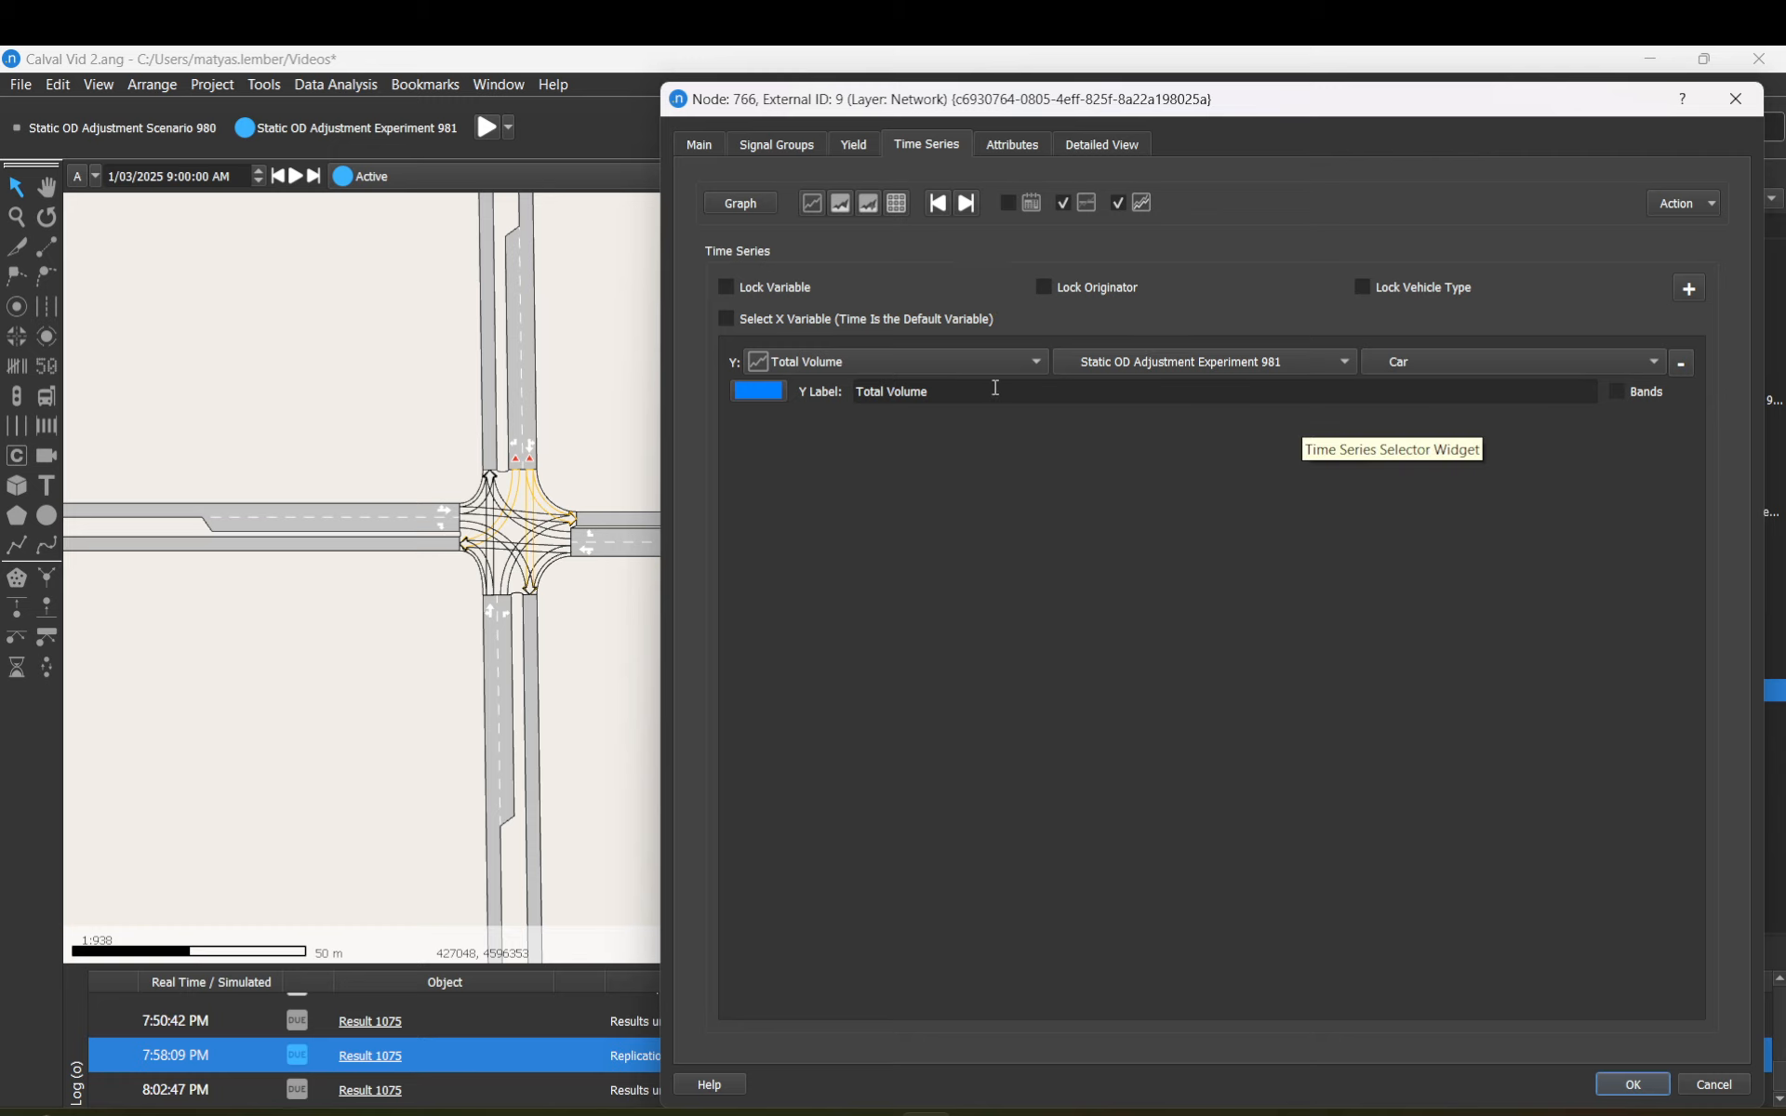
Step: Keep Total Volume as the Y variable and Car as the vehicle type
left_click(1035, 368)
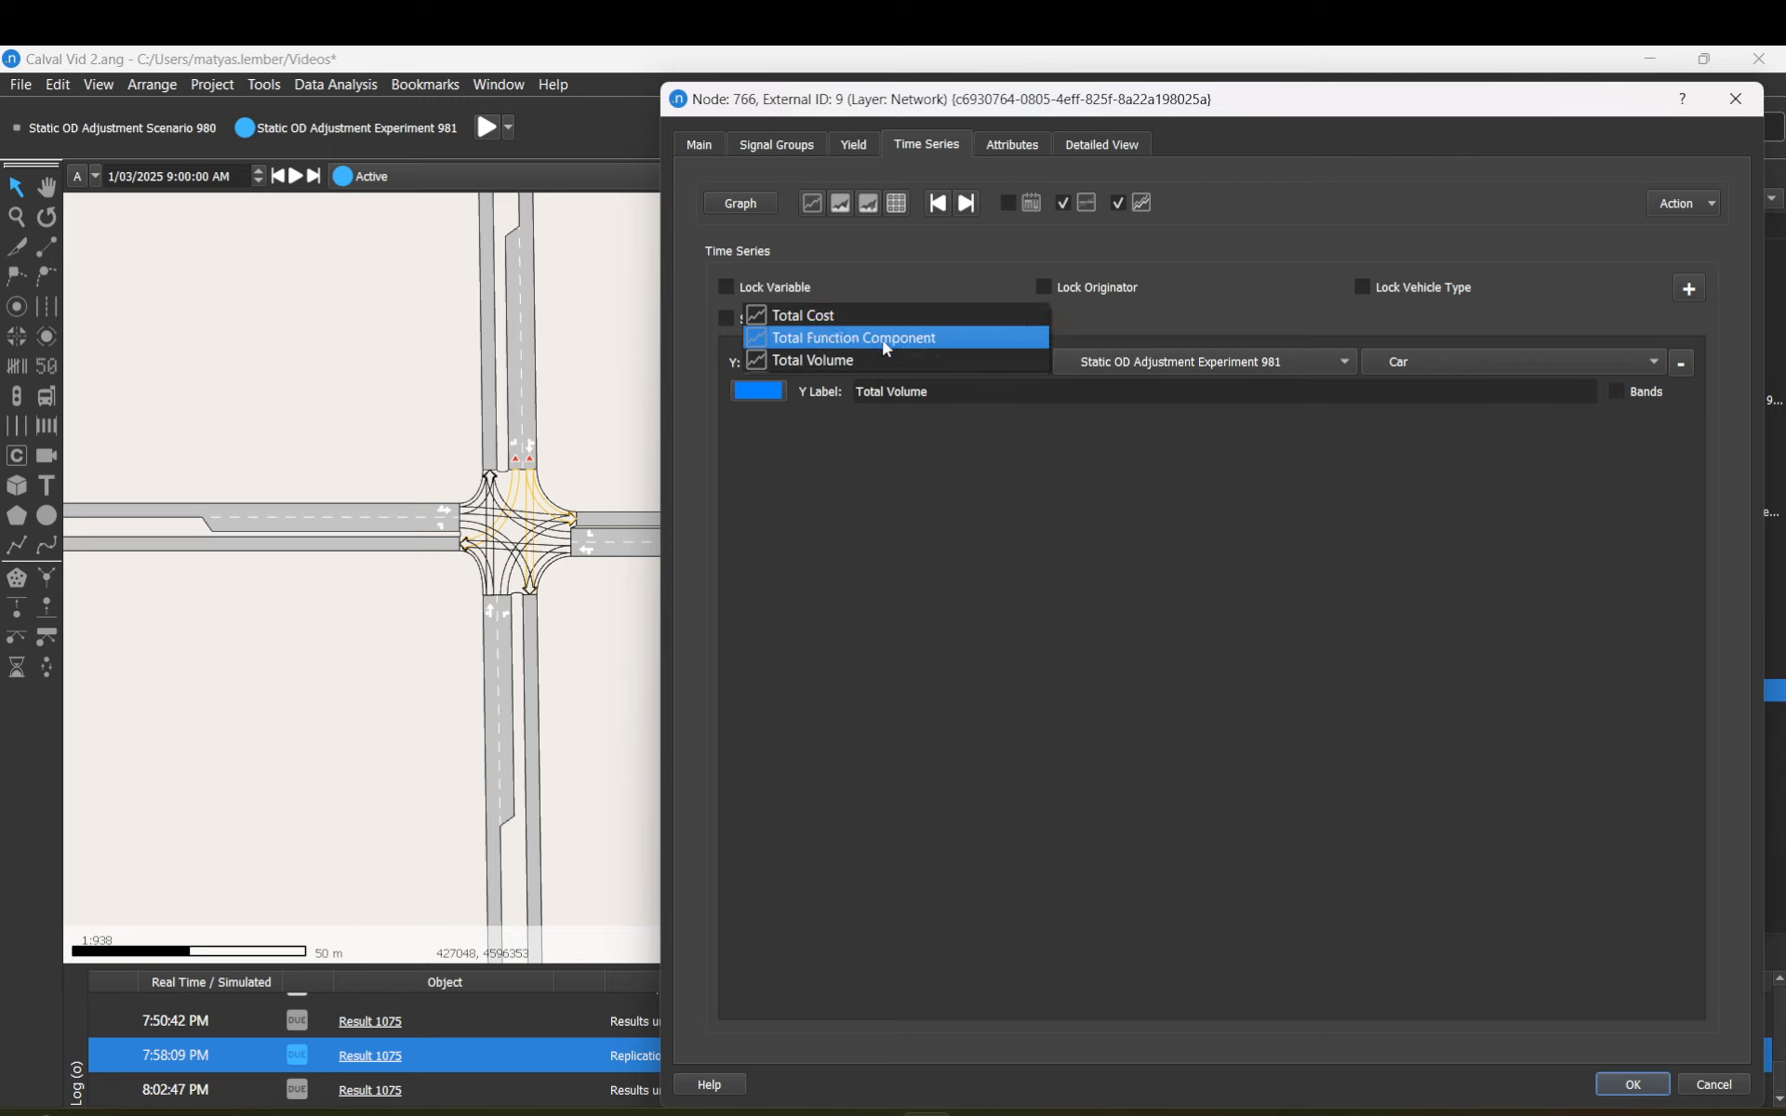
left_click(1038, 360)
left_click(1036, 363)
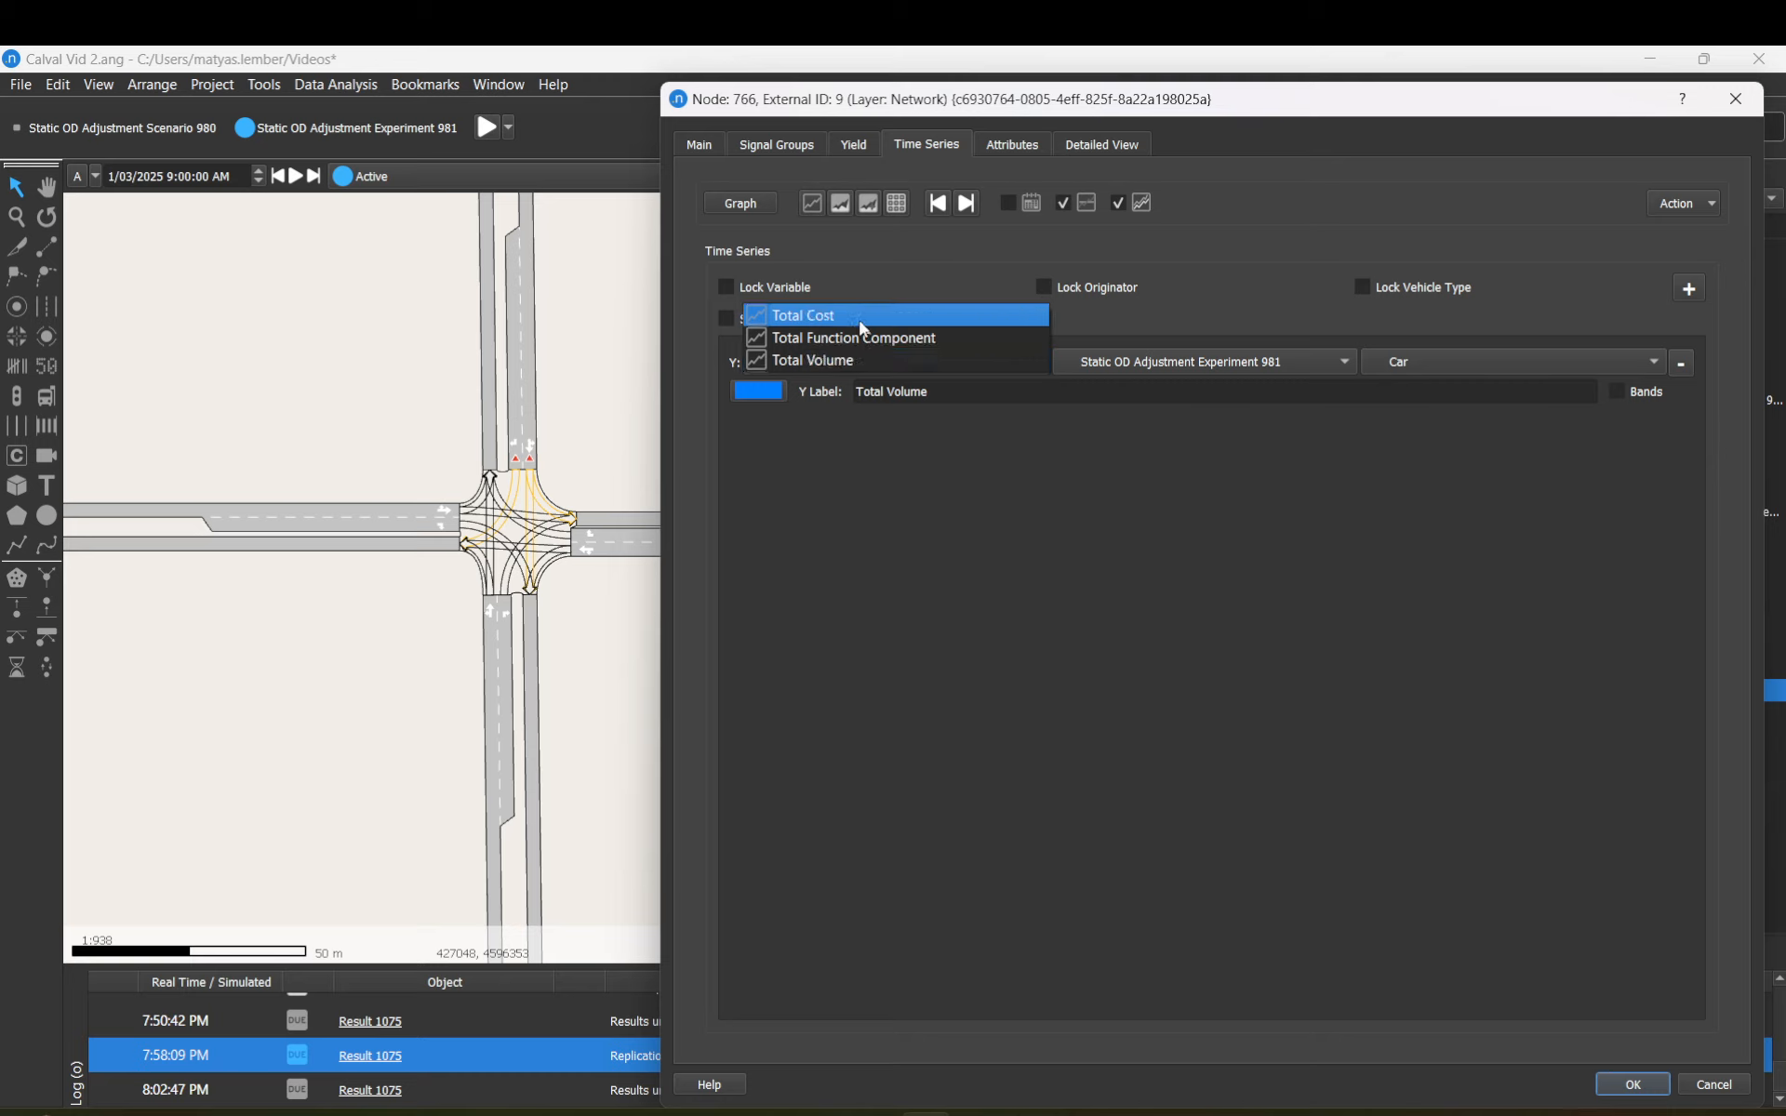
left_click(1174, 389)
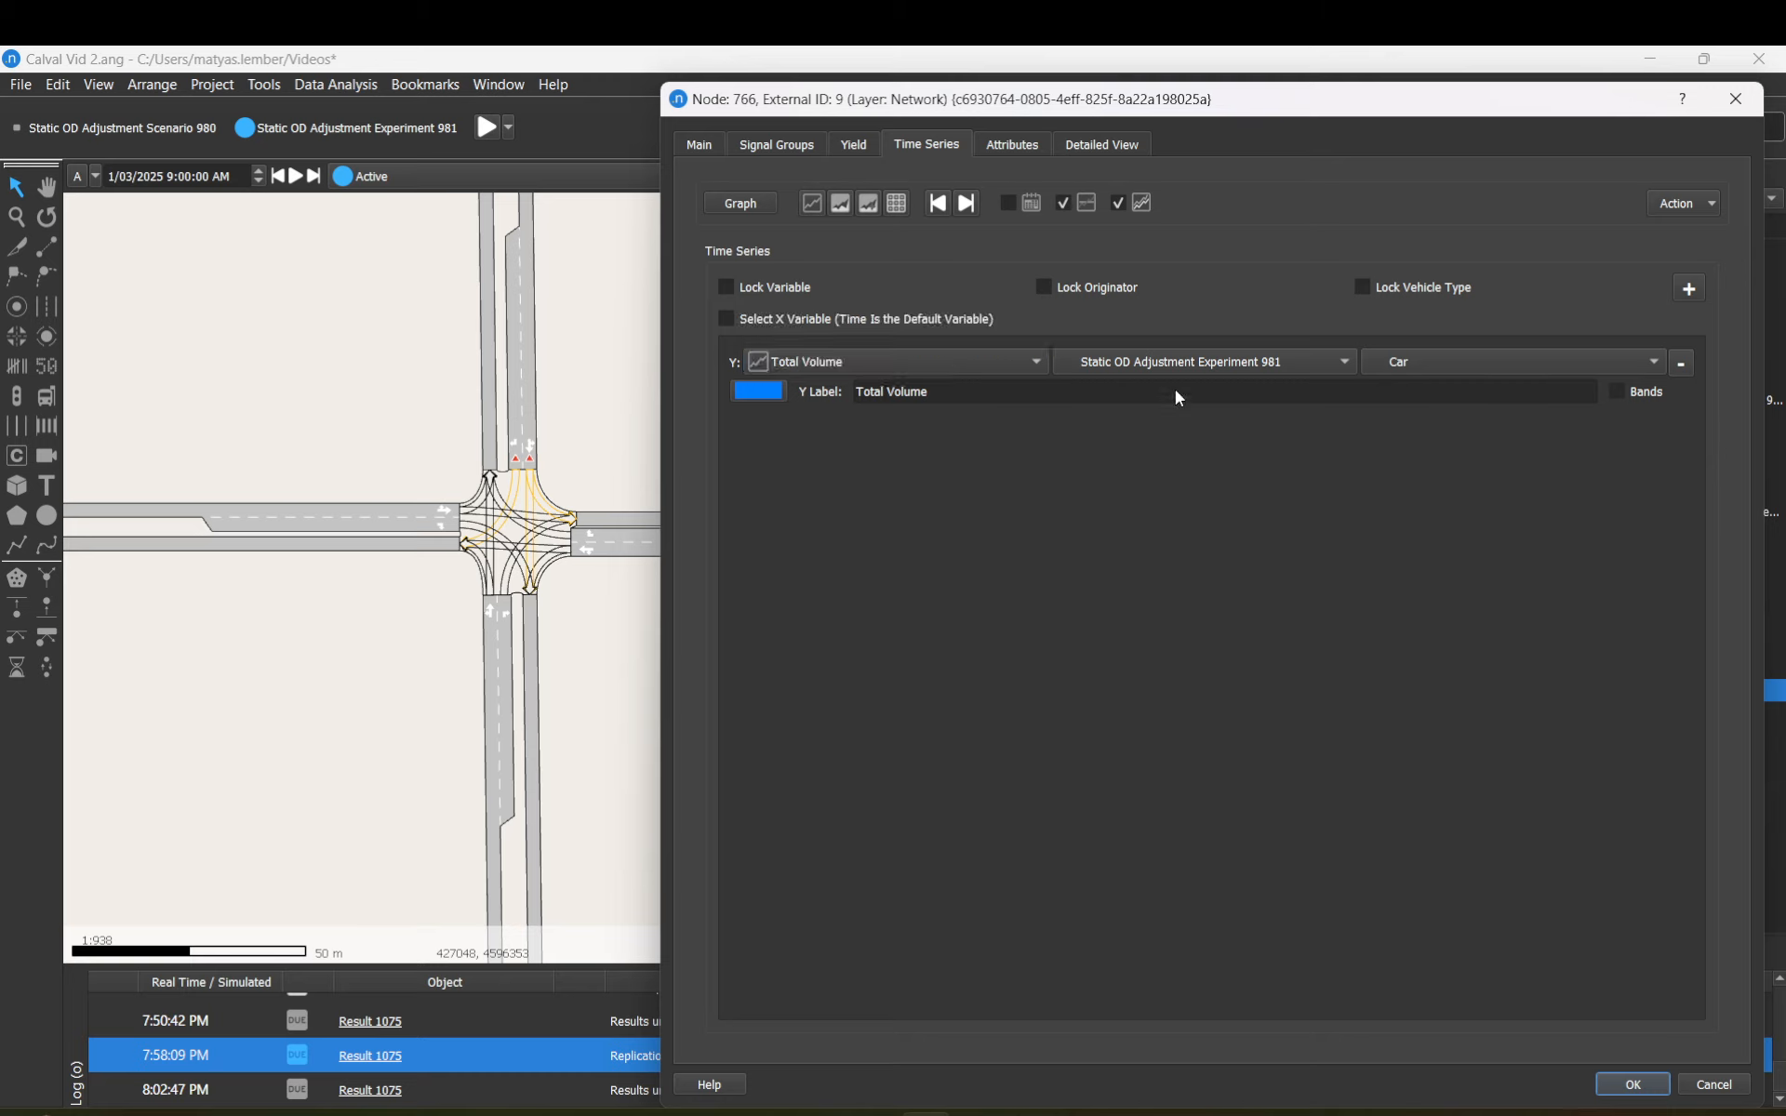
left_click(1281, 364)
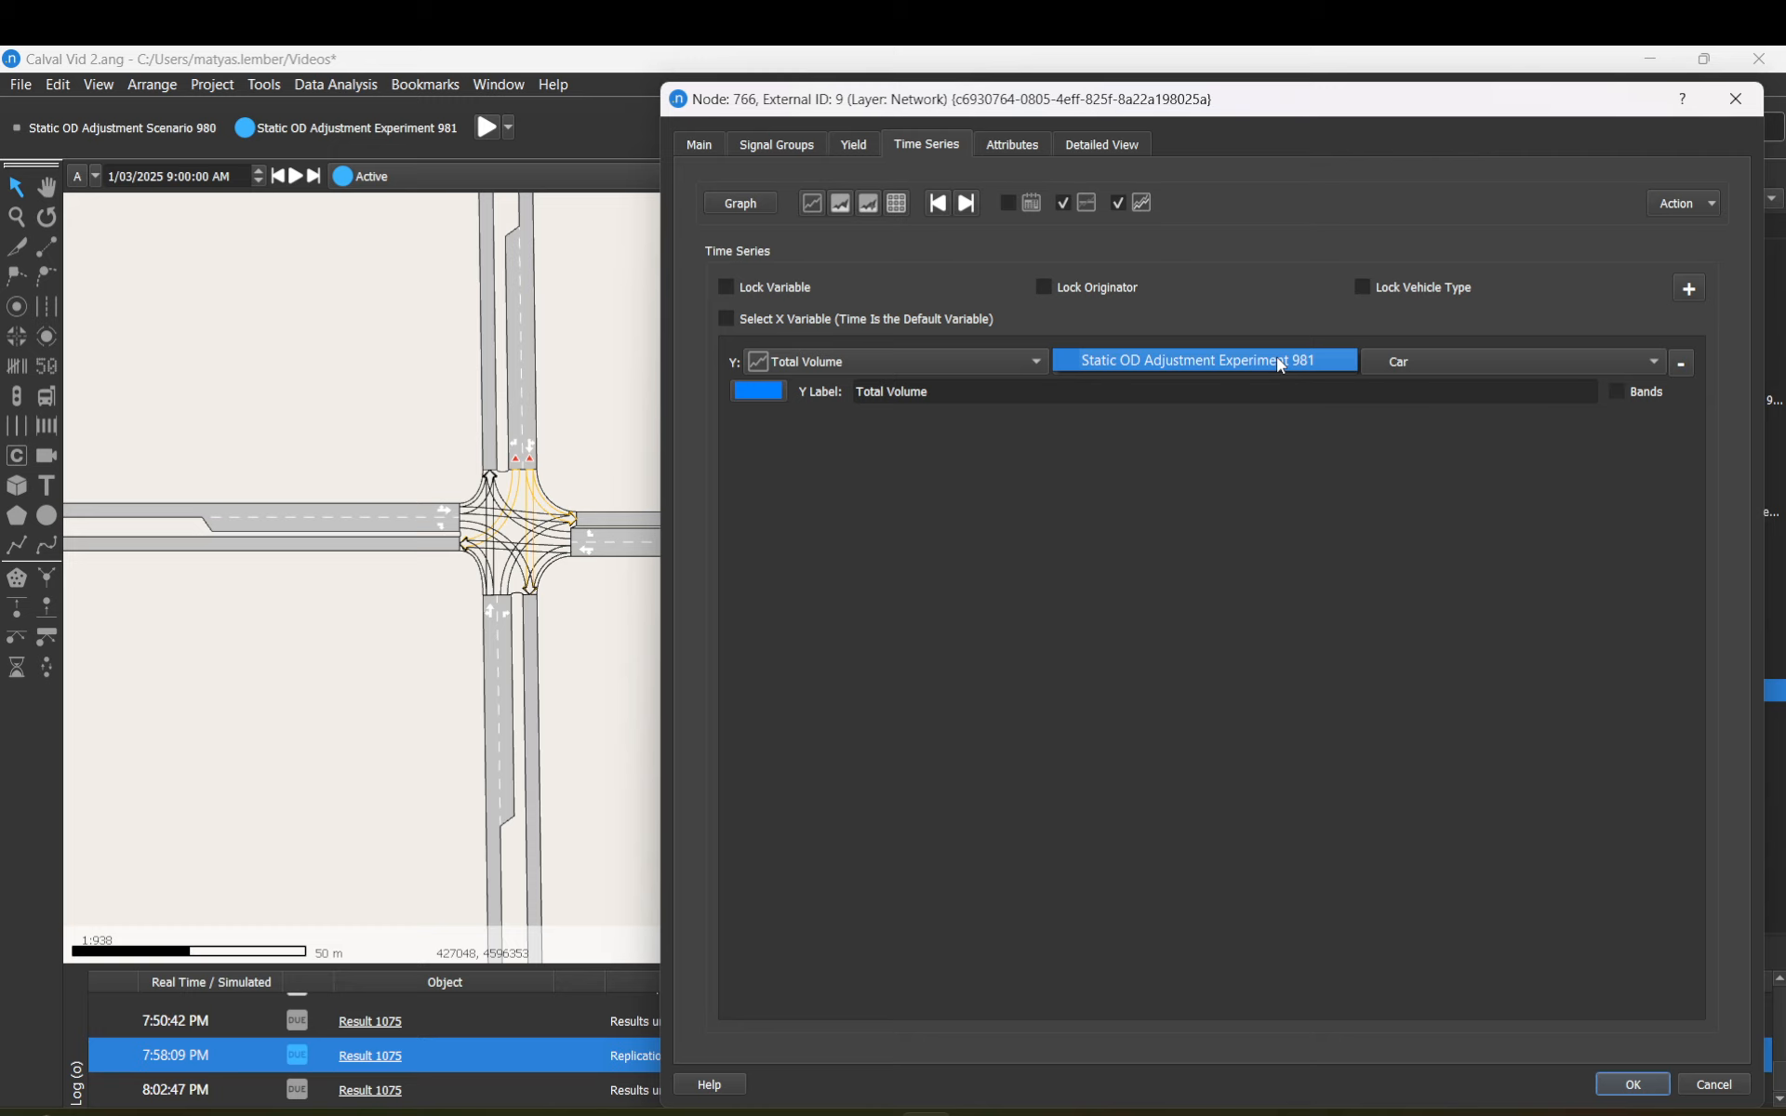
left_click(1421, 361)
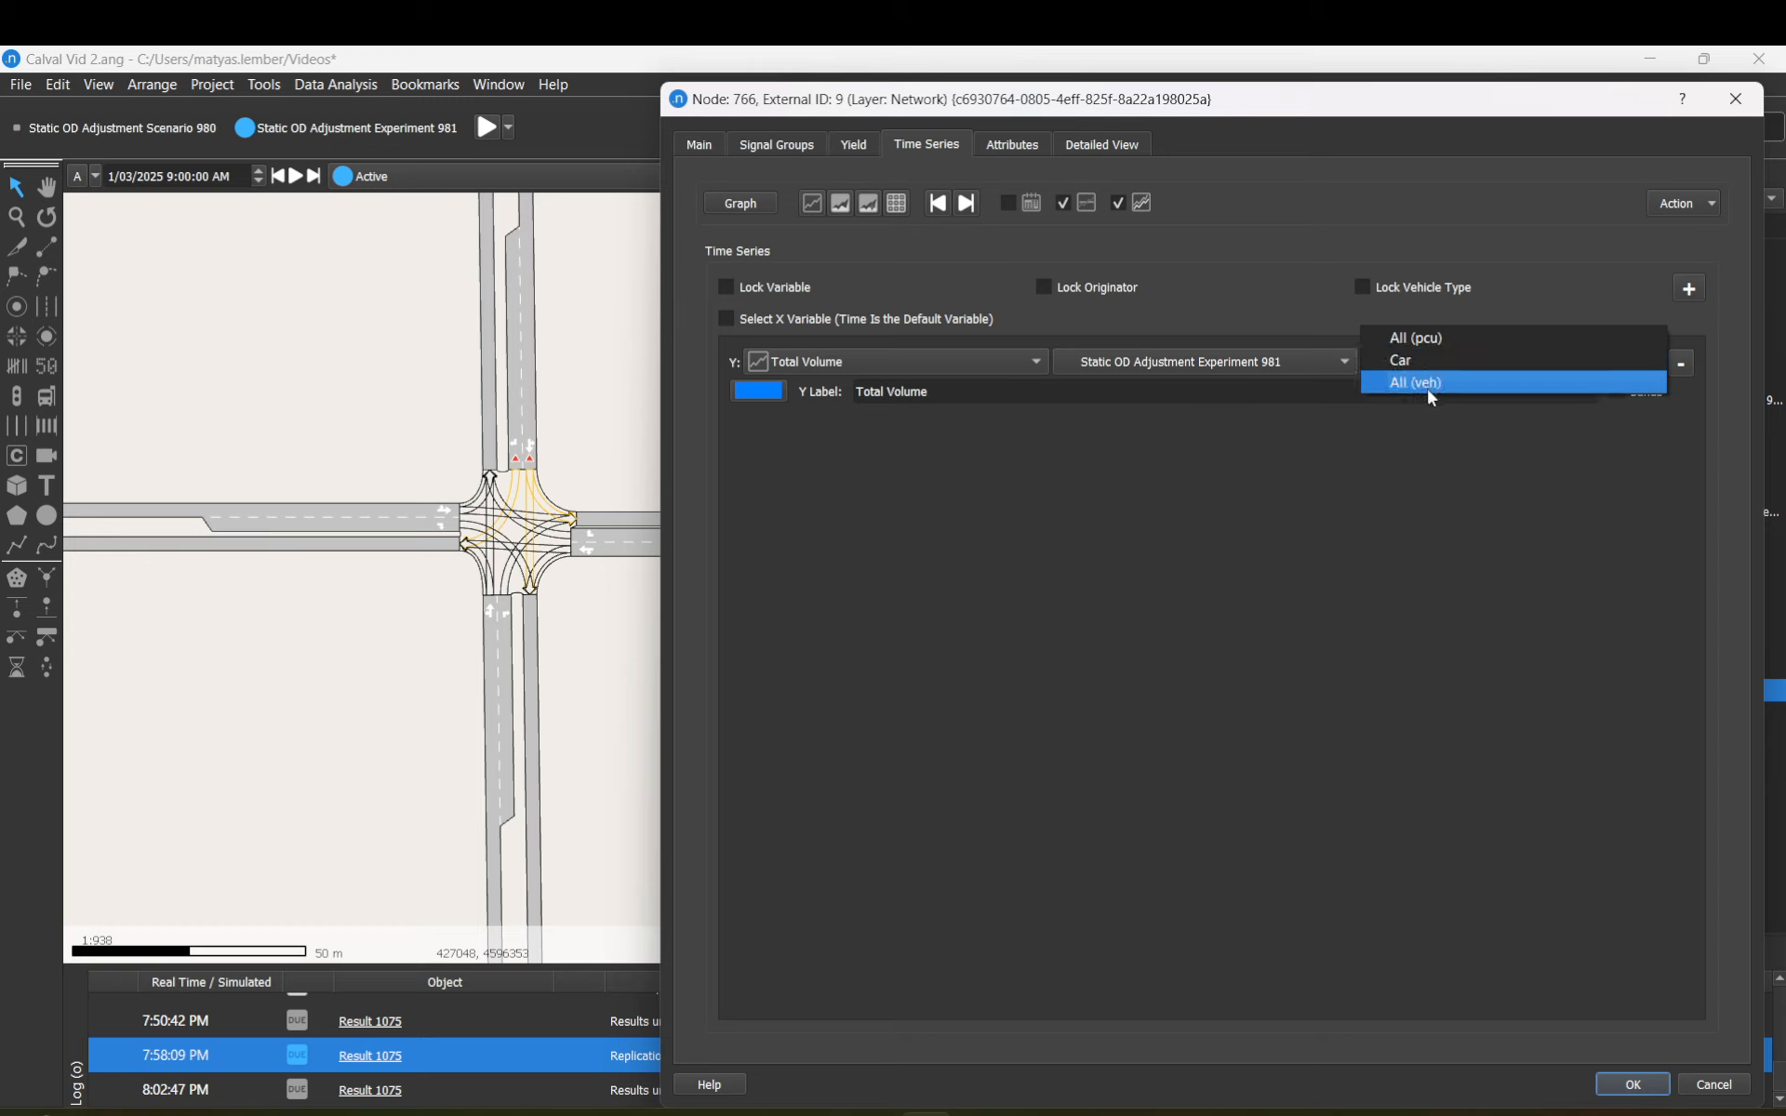
left_click(1209, 512)
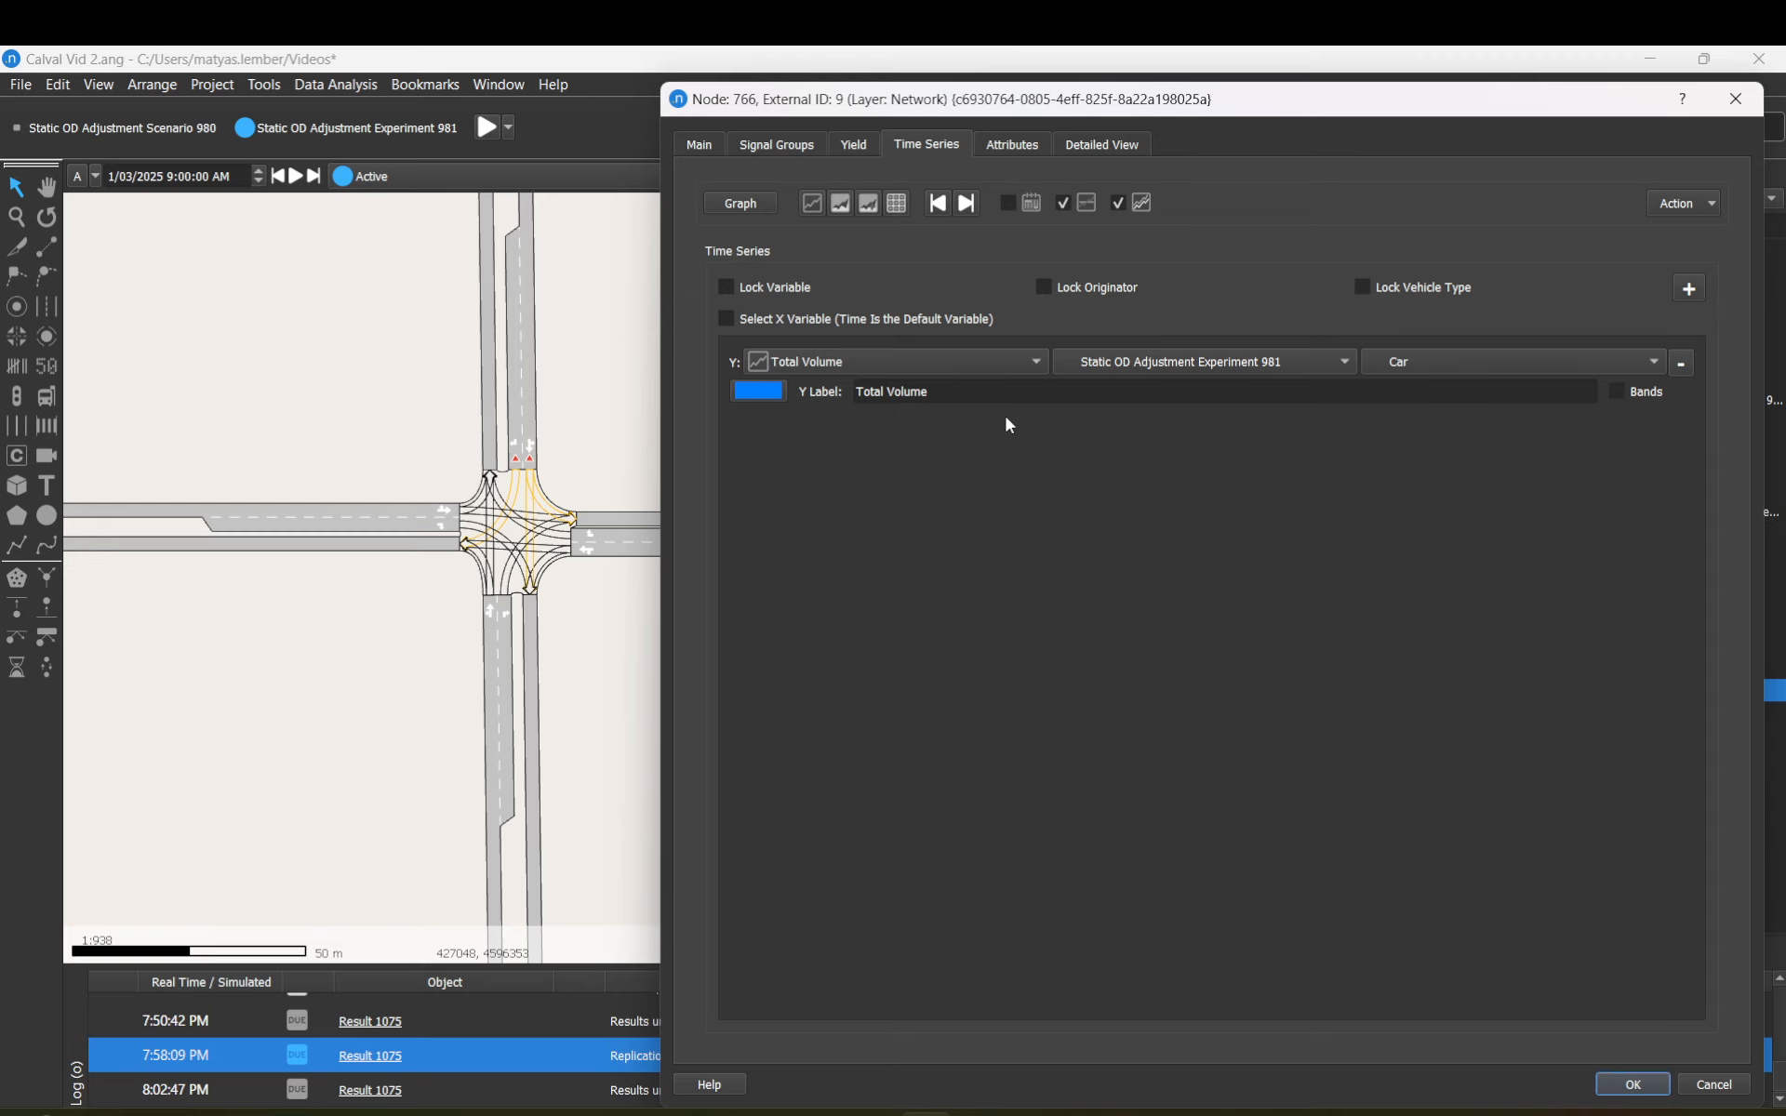
Step: Leave the series label and colour unchanged and close the node editor with OK
left_click_drag(959, 390, 855, 385)
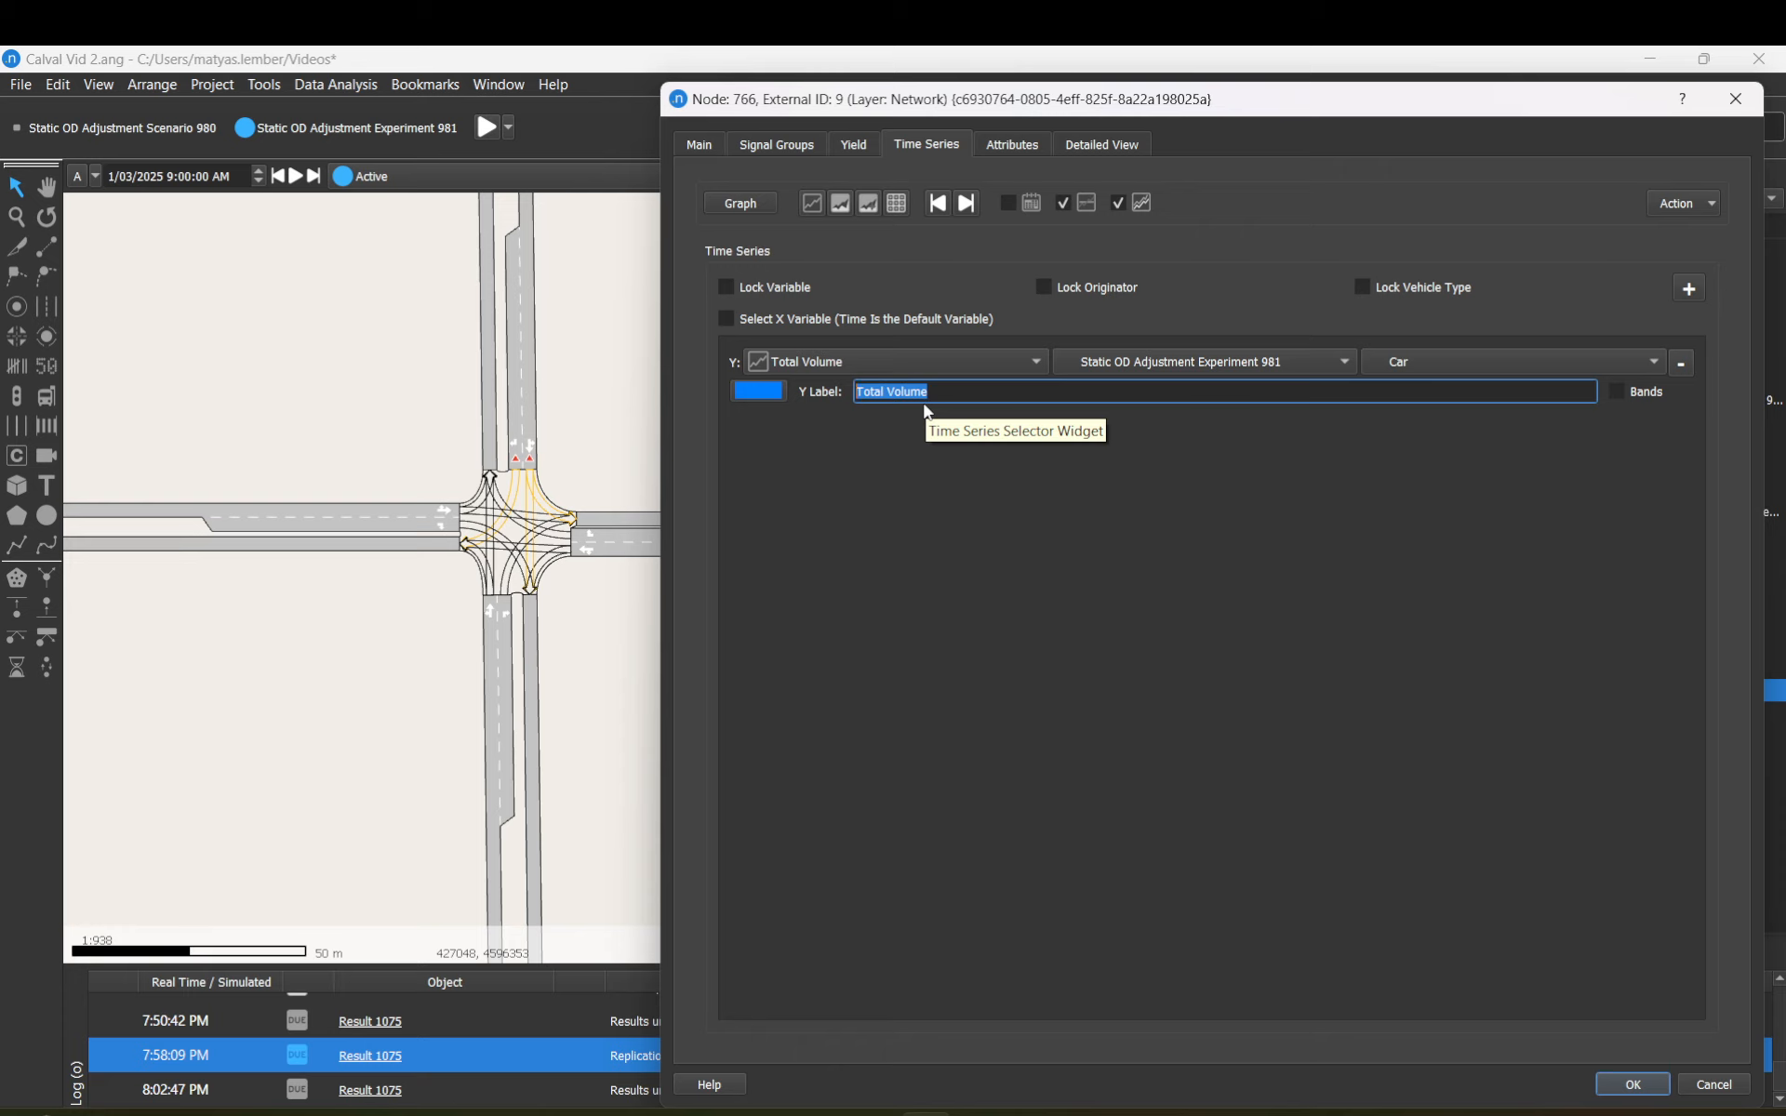
left_click(777, 395)
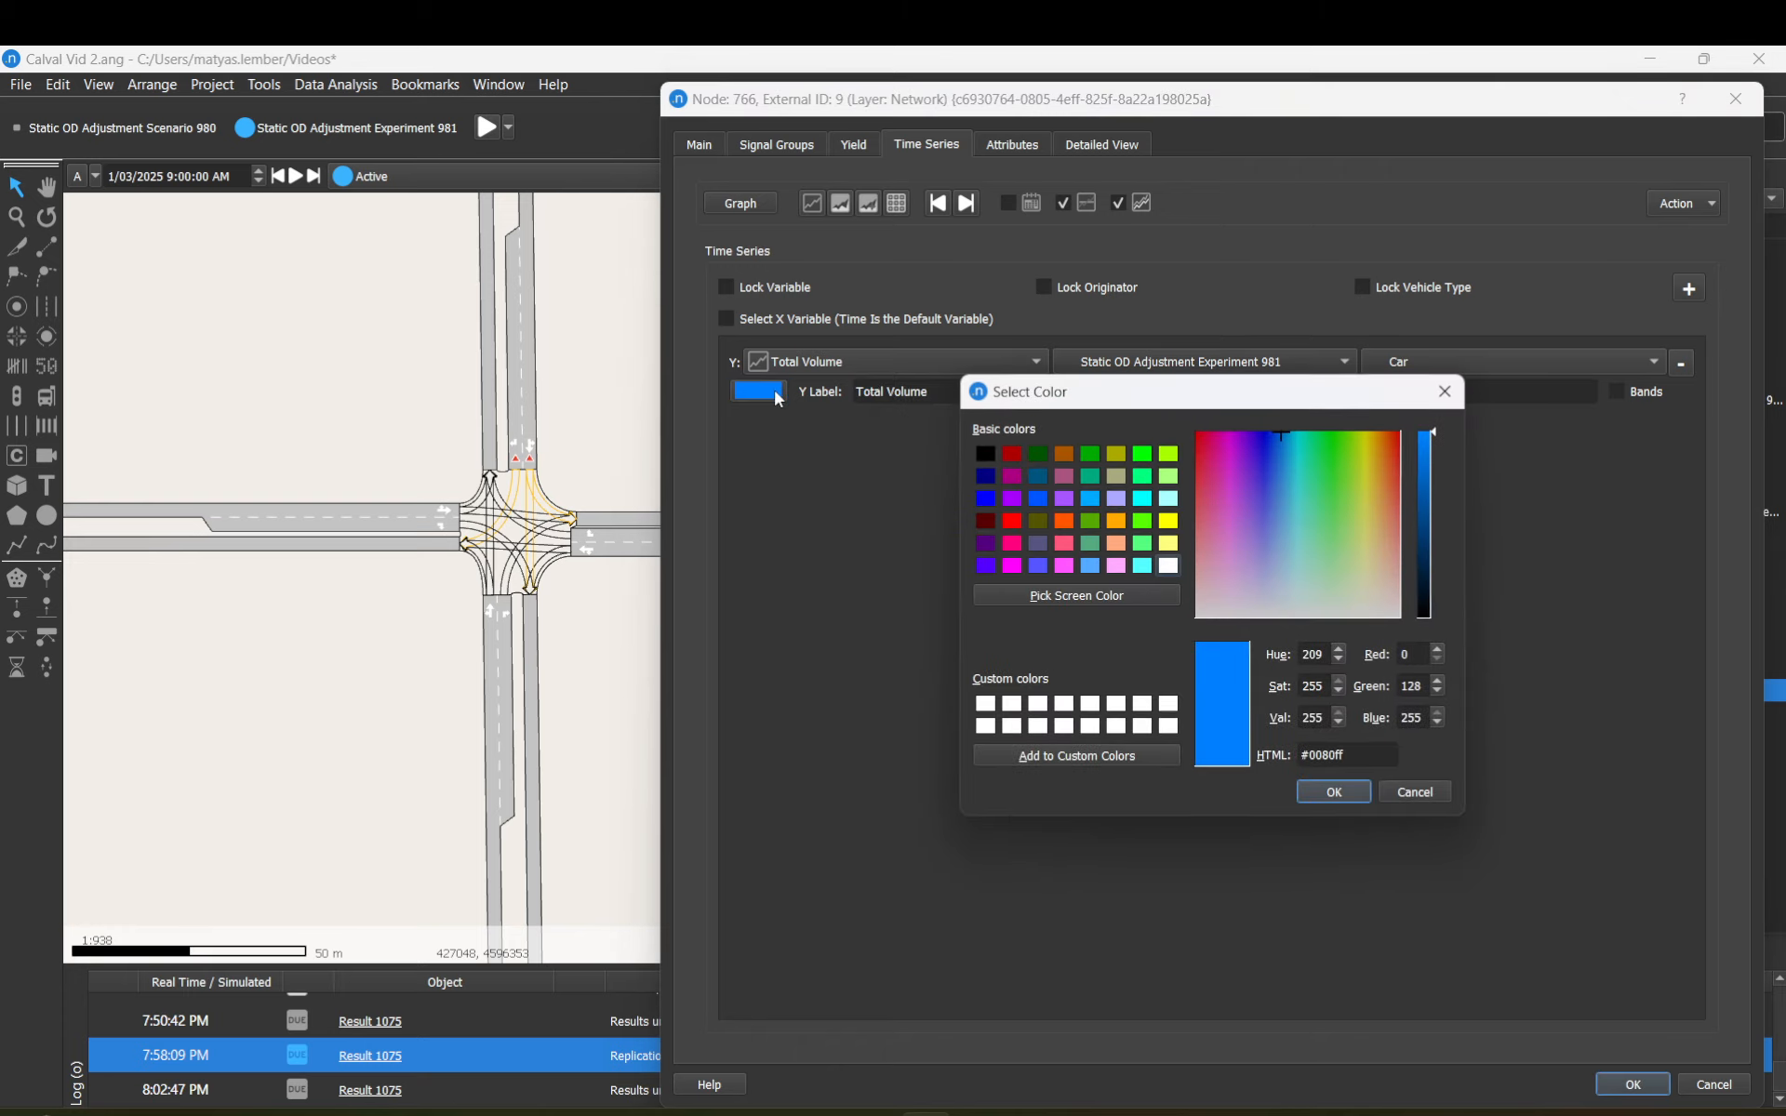
left_click(1444, 391)
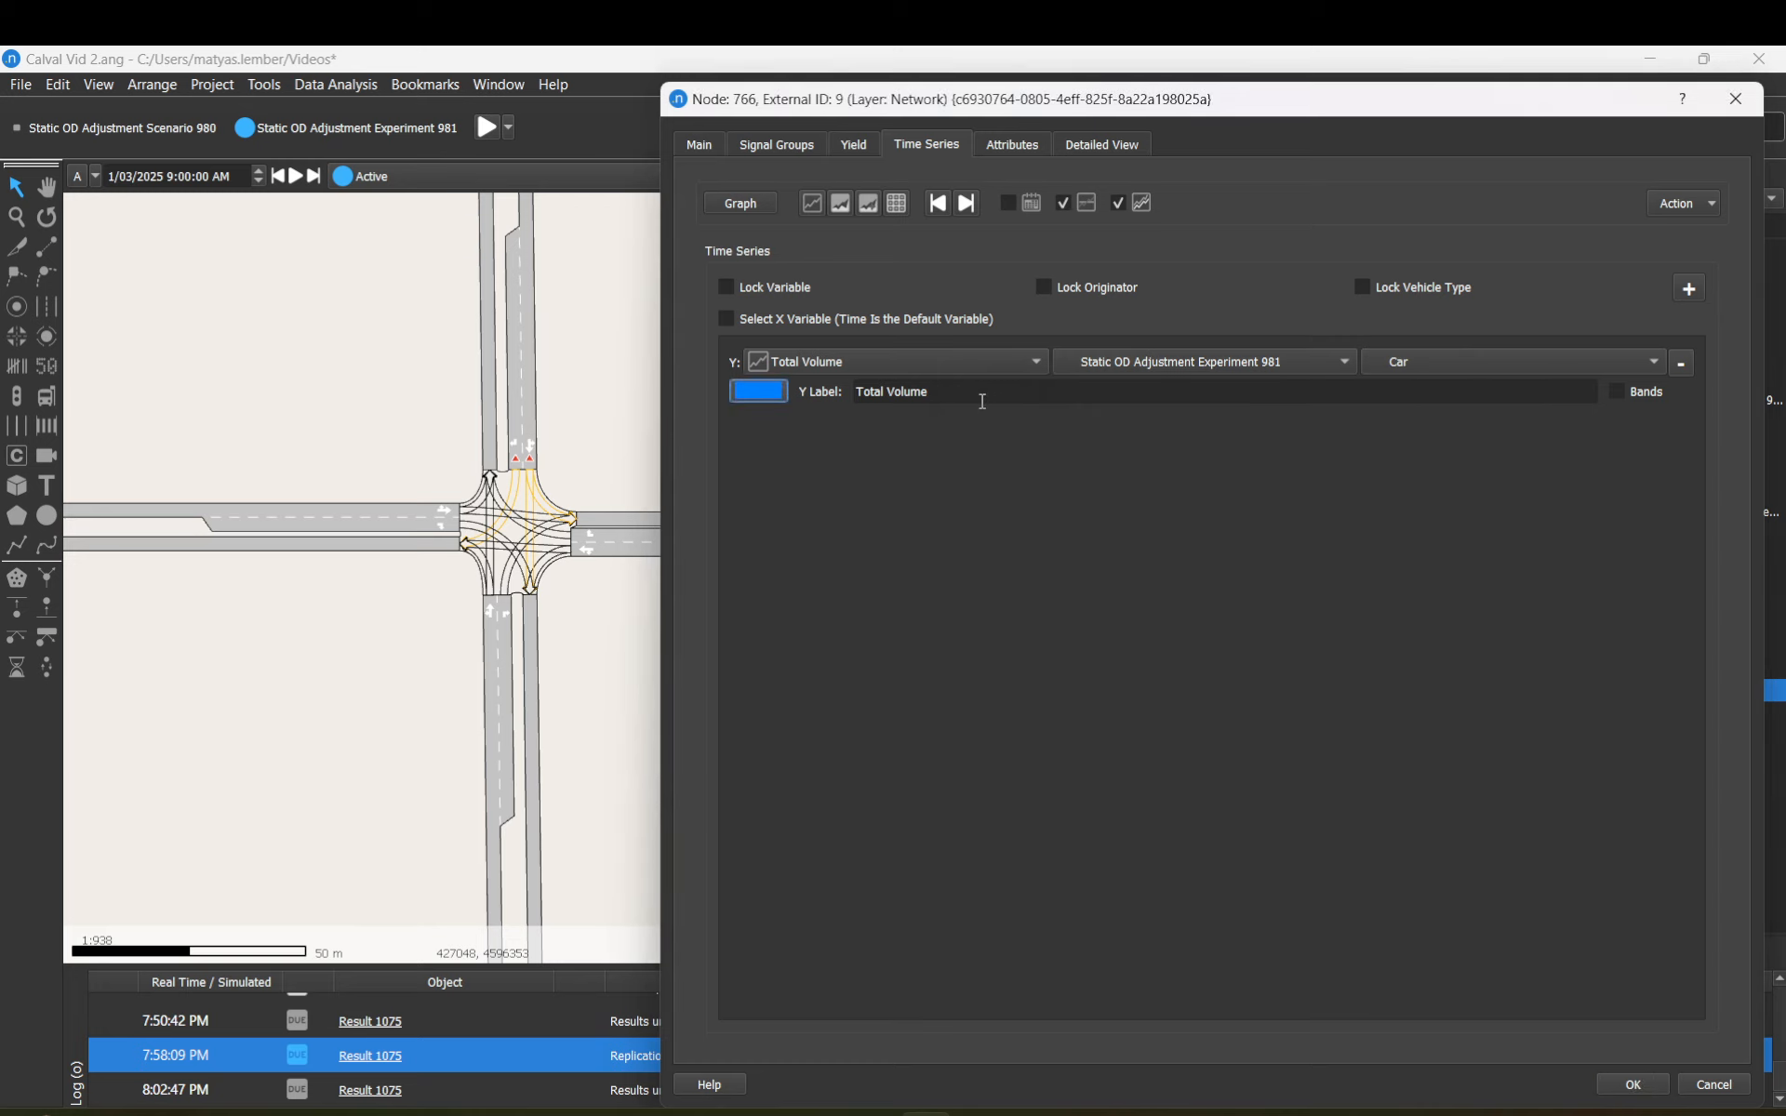
left_click_drag(929, 394, 855, 388)
left_click(945, 388)
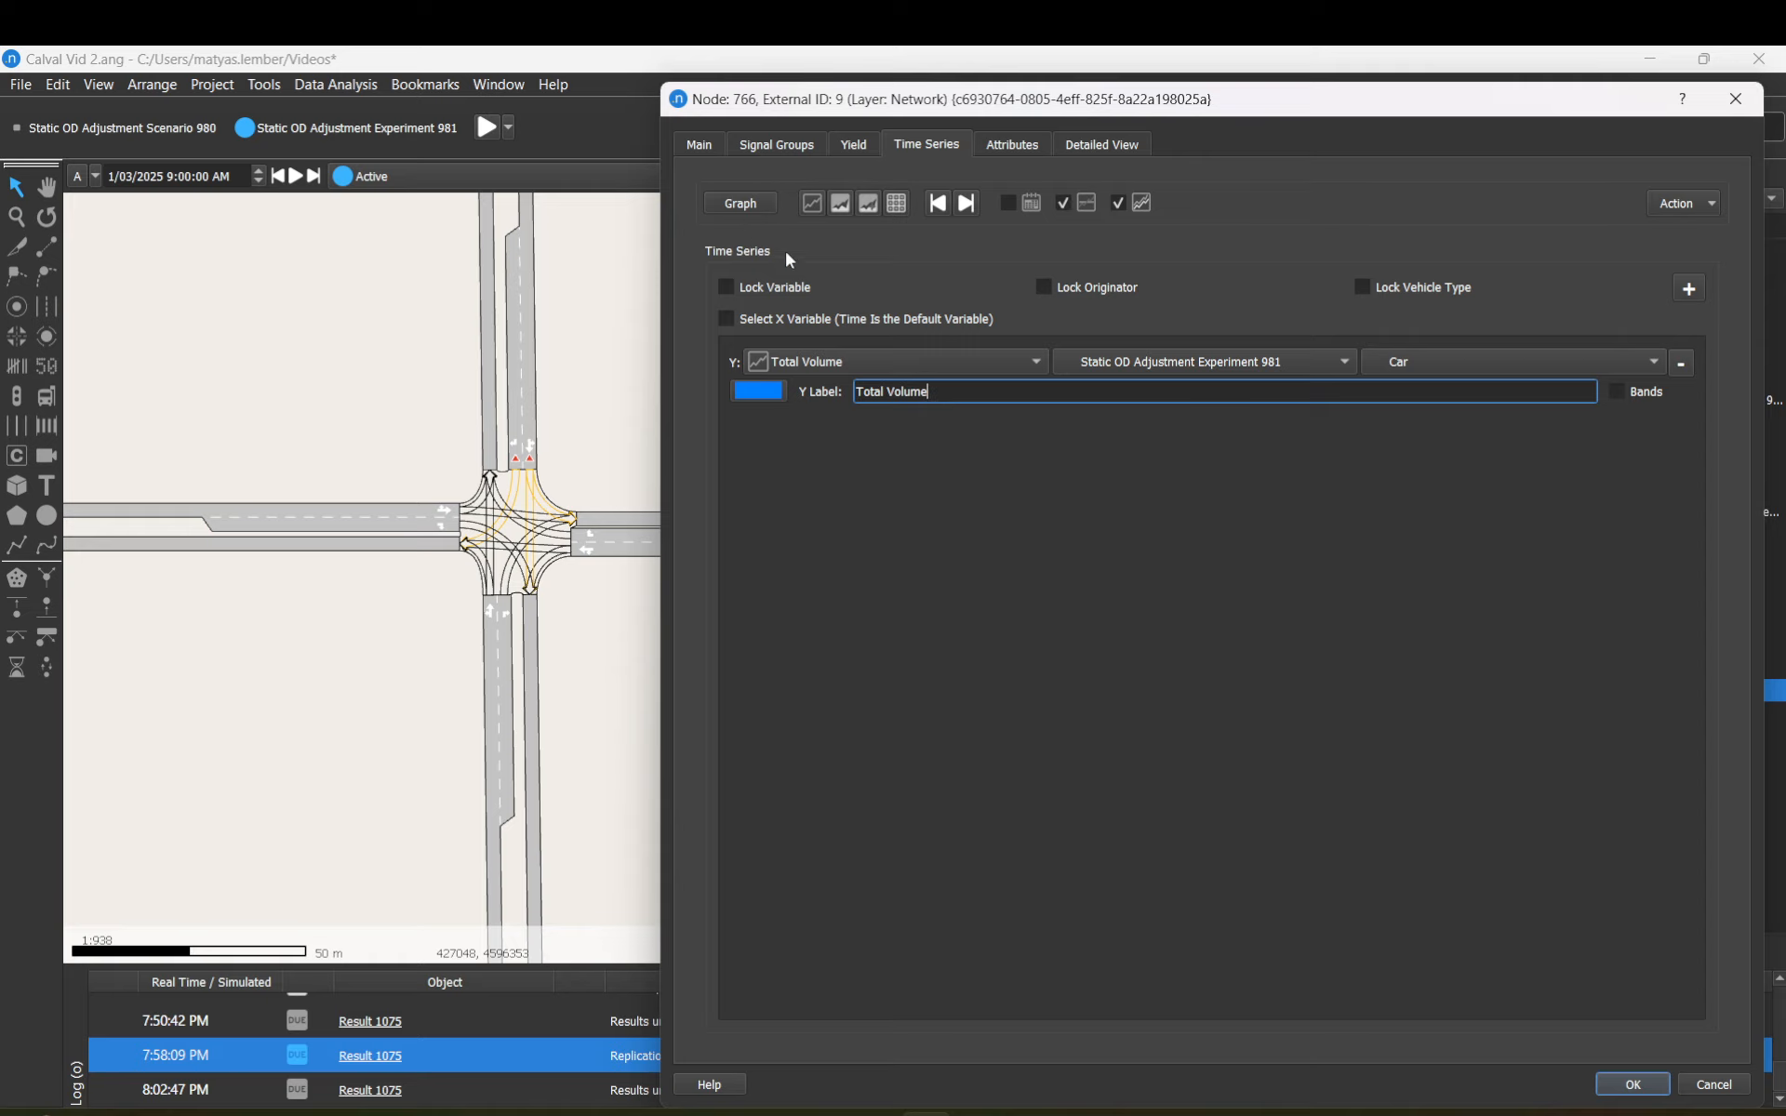
left_click(1658, 1082)
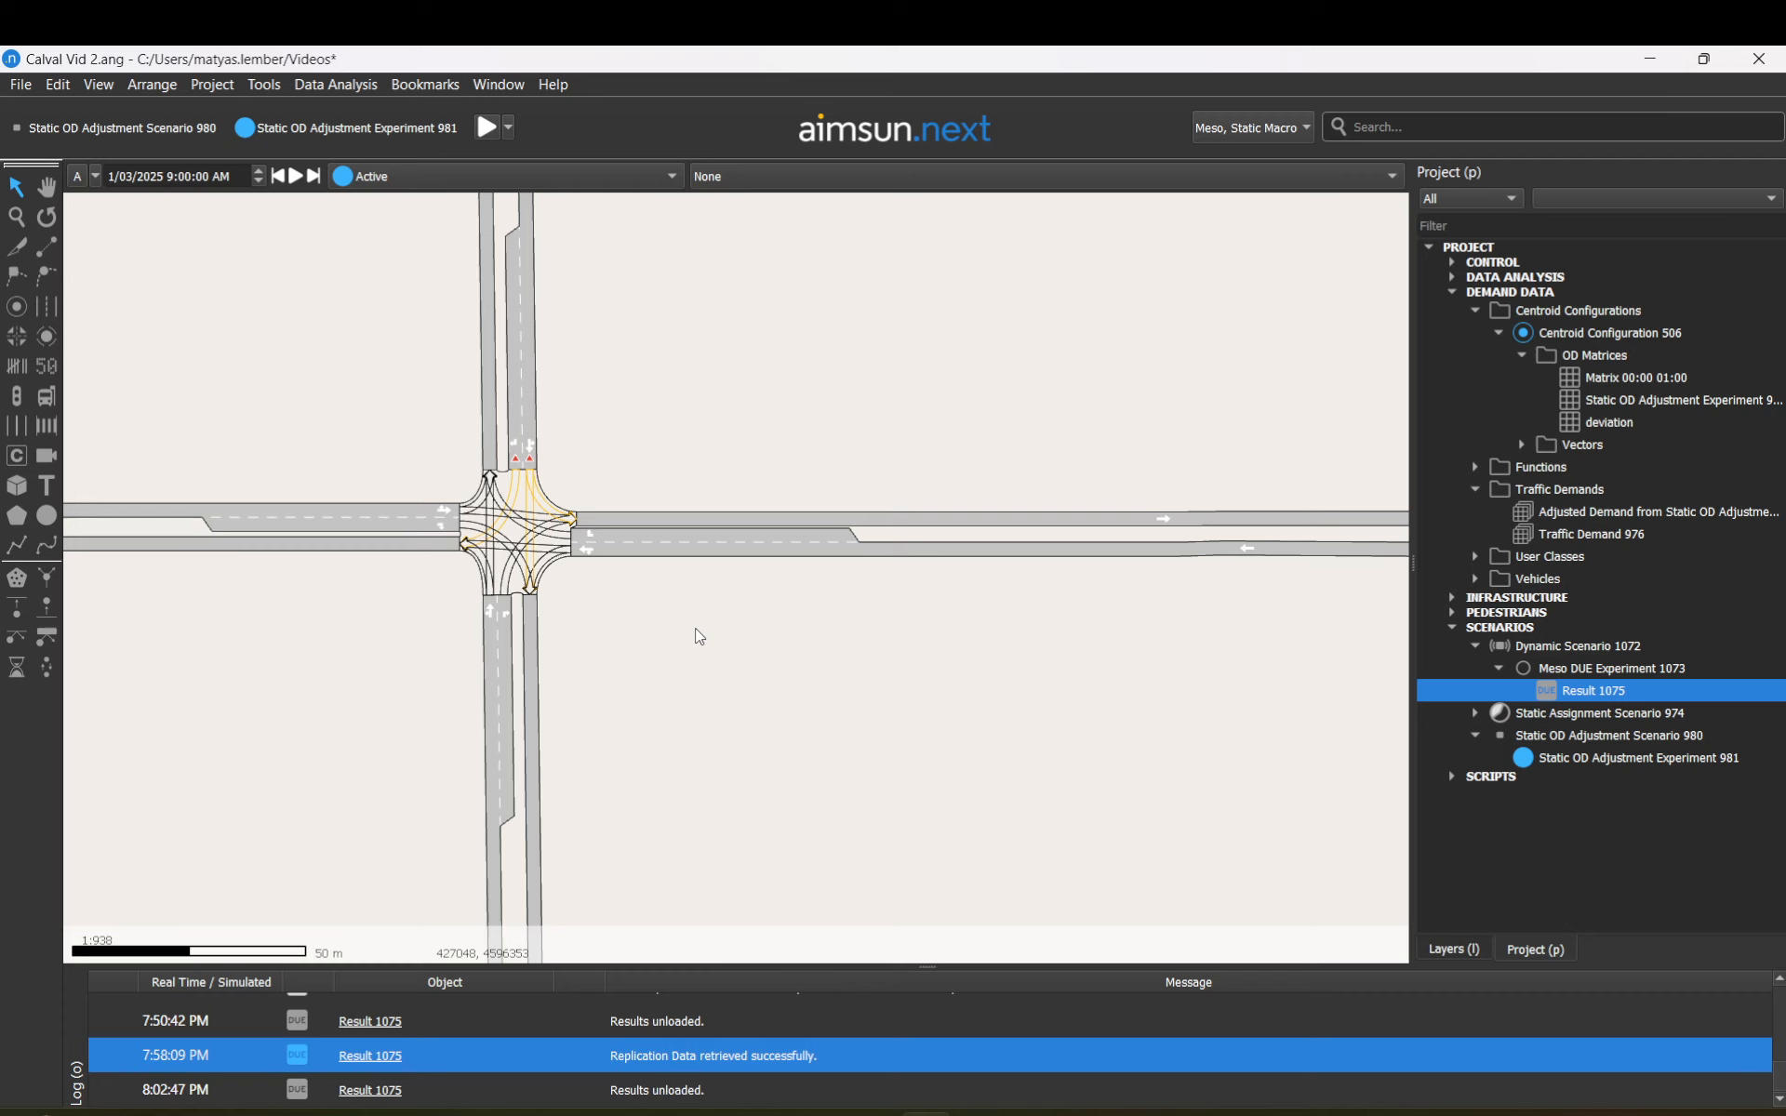
Step: Reopen node 766's editor and bring up turn 770's time series settings
left_click(526, 487)
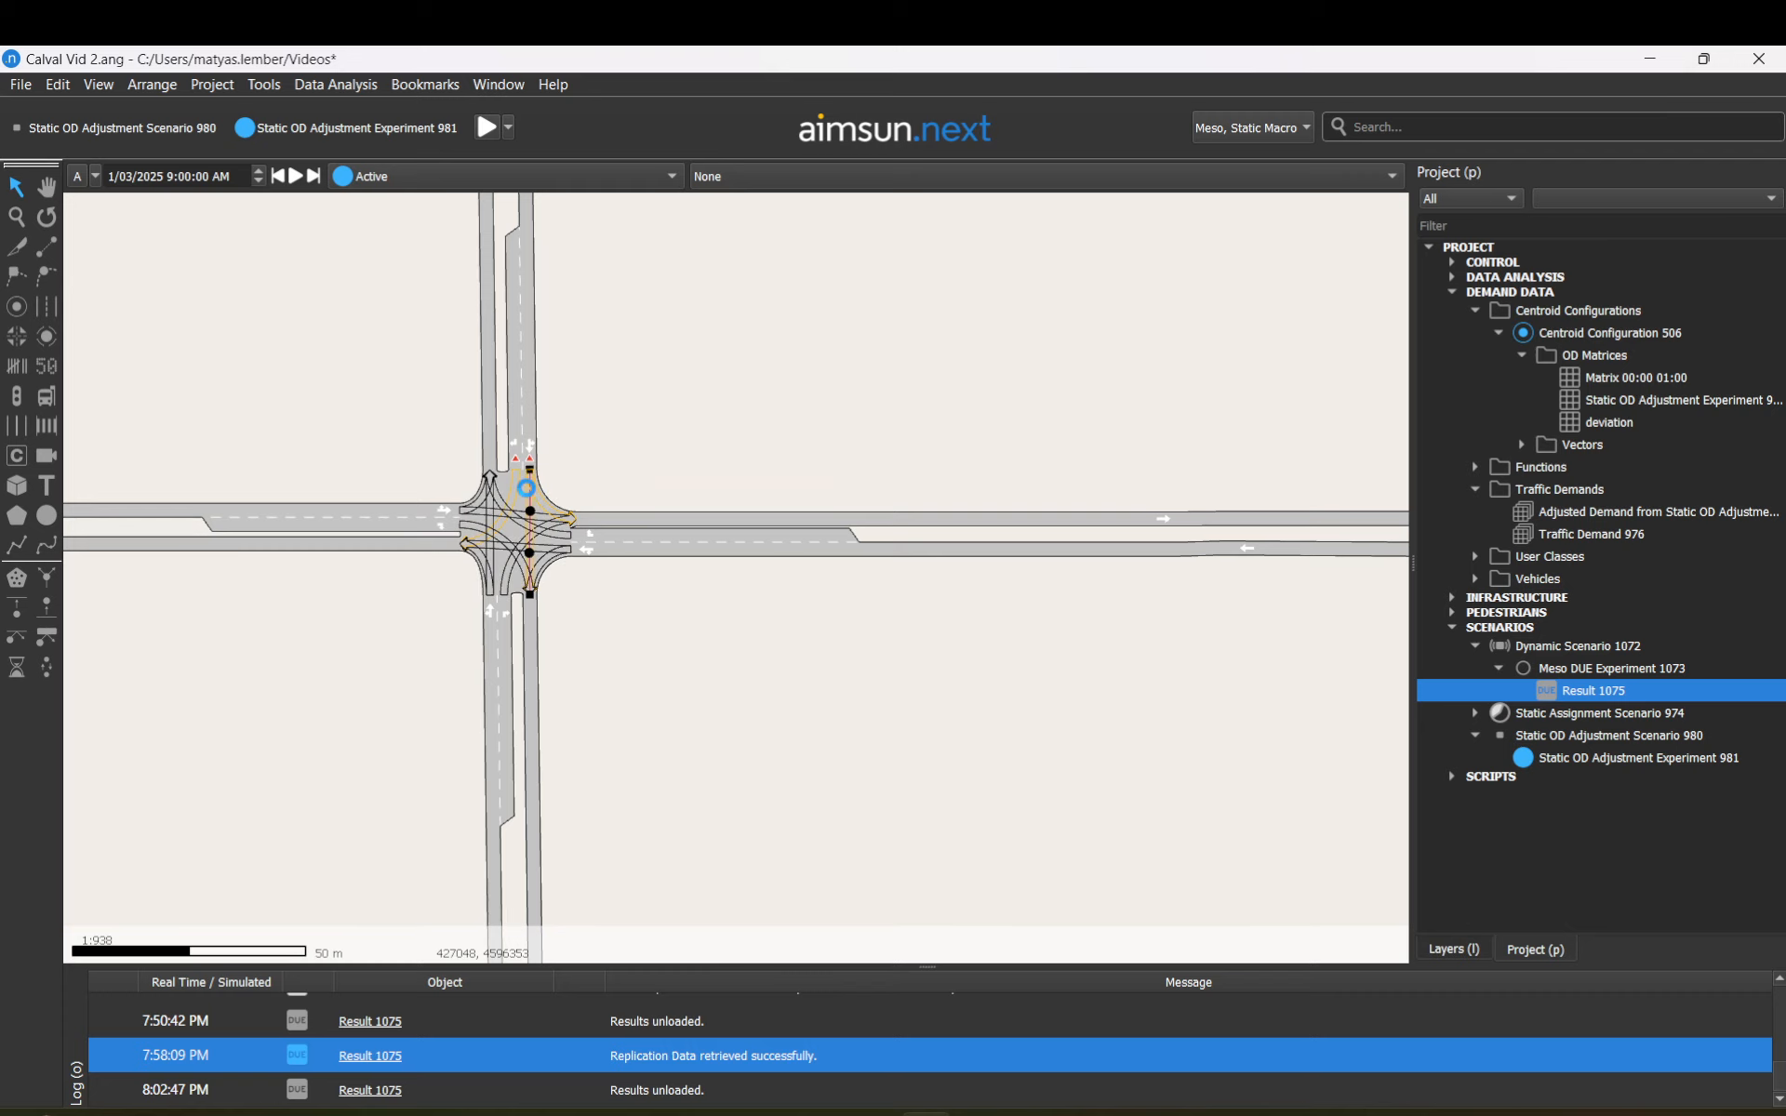
double_click(526, 487)
left_click(700, 145)
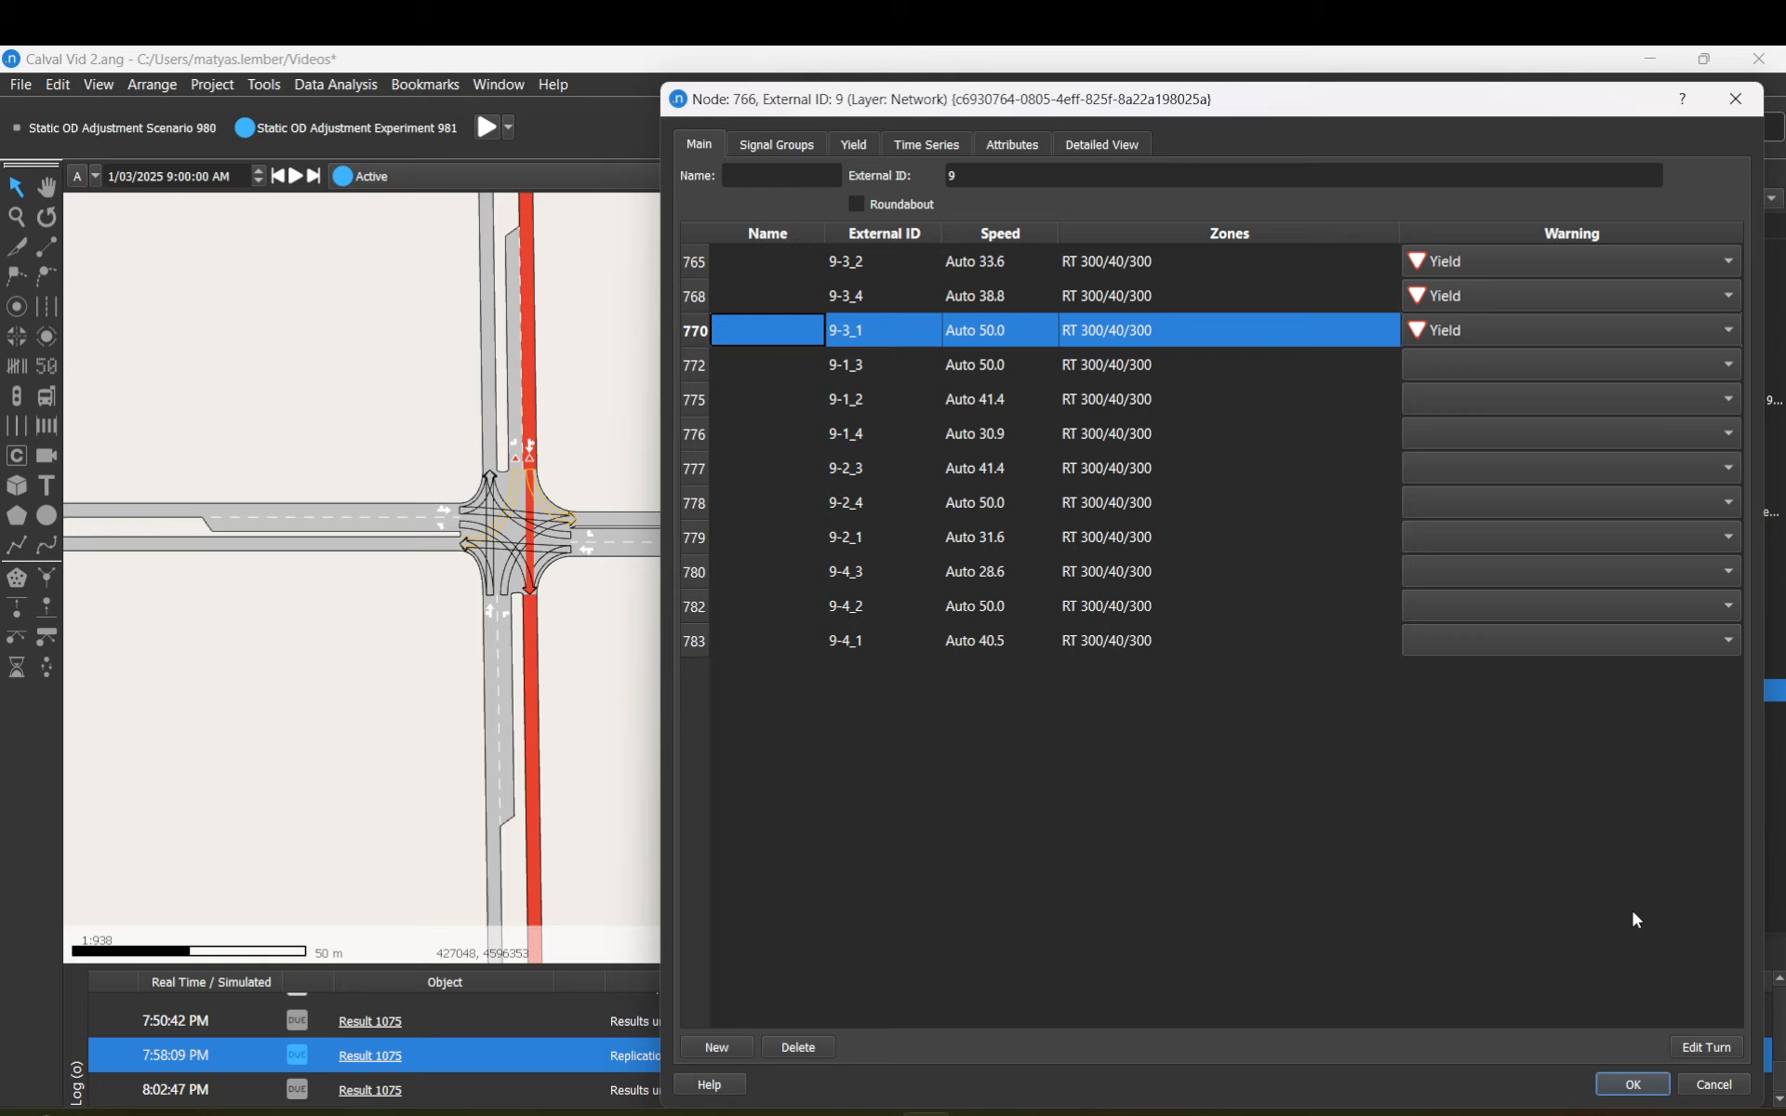
left_click(1702, 1042)
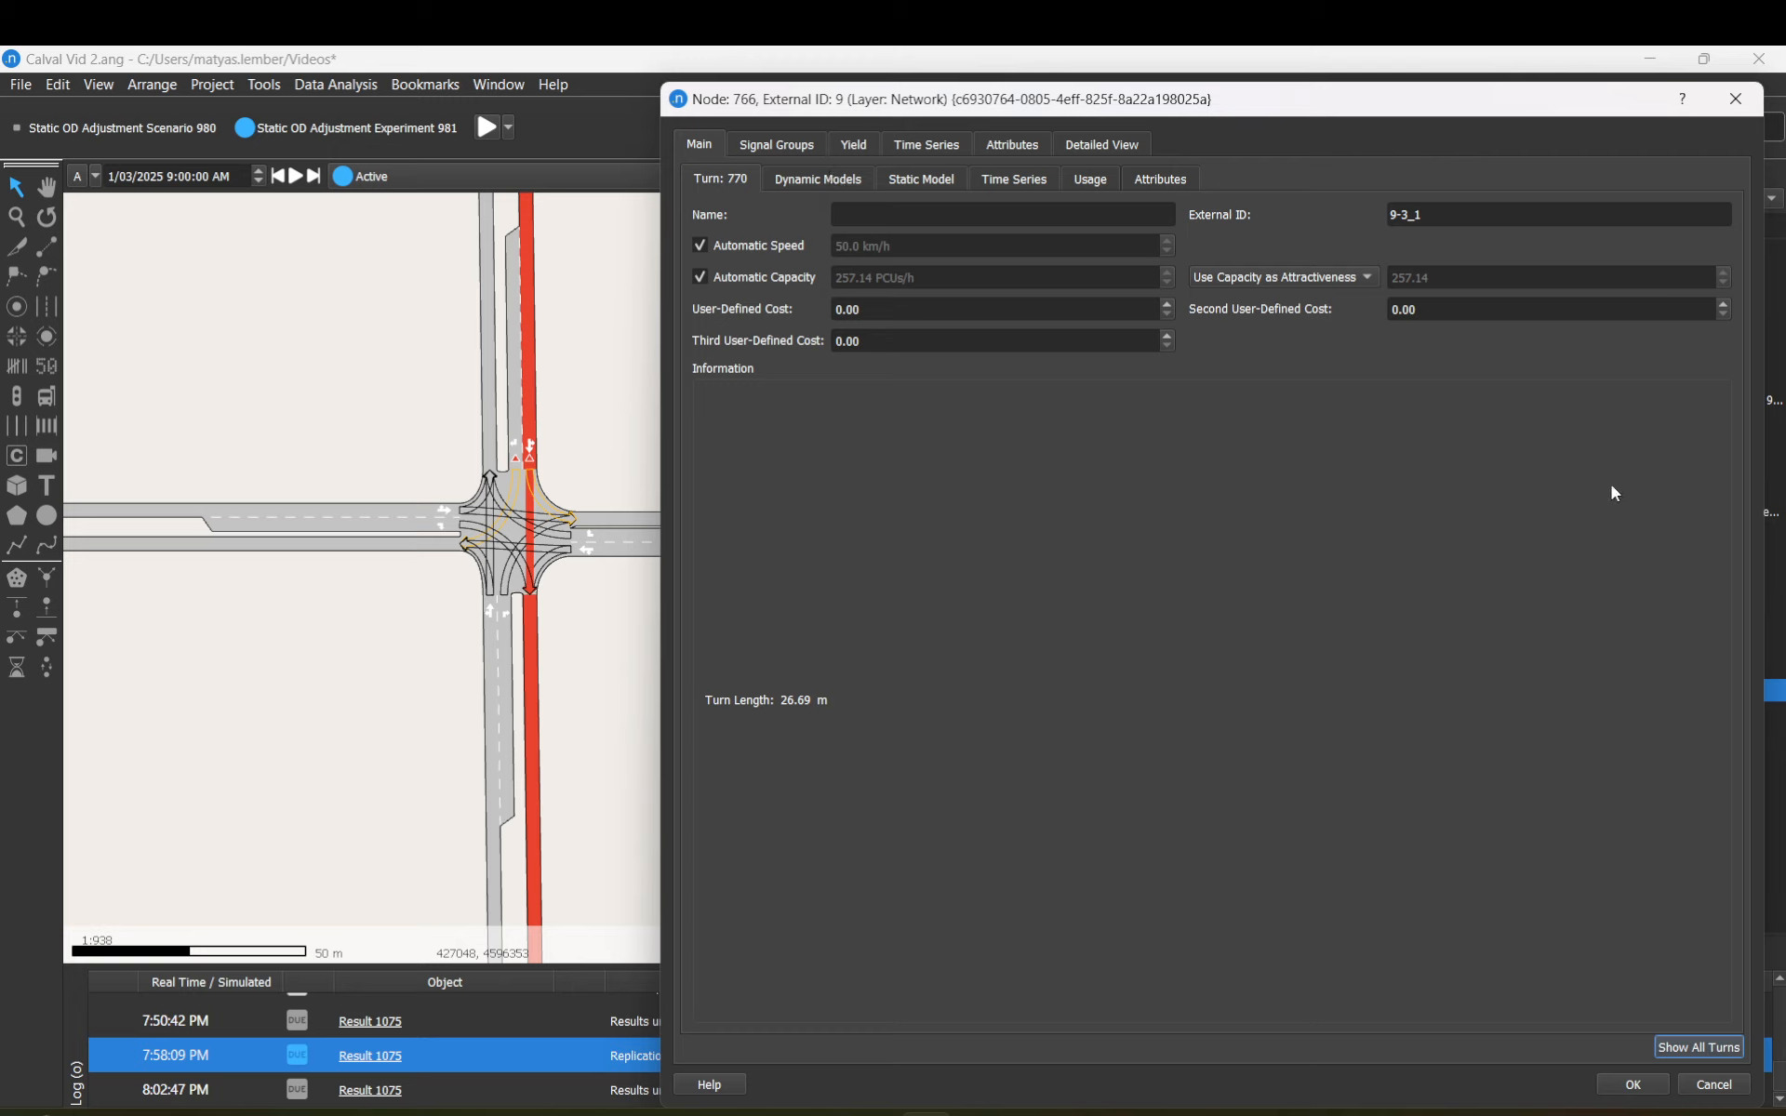
left_click(998, 182)
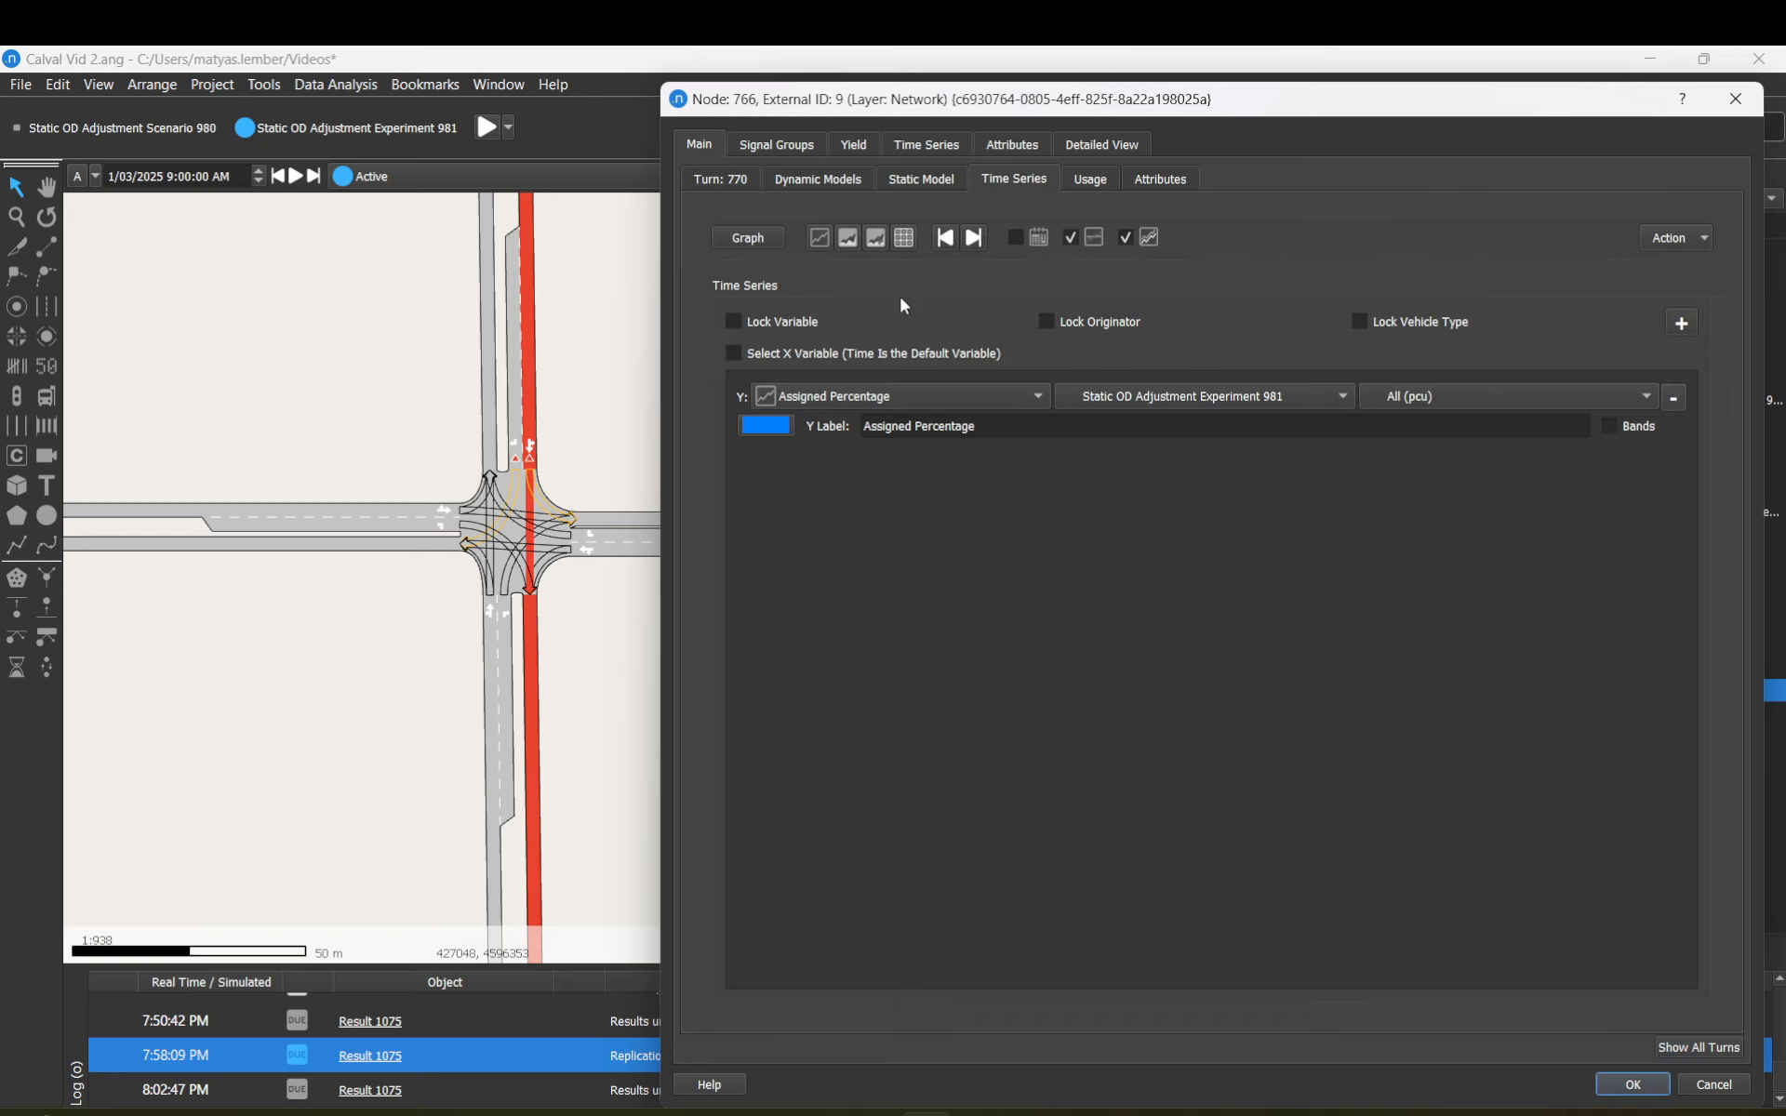
Step: Plot Count from Hourly turning count for Car and apply with OK
left_click(992, 394)
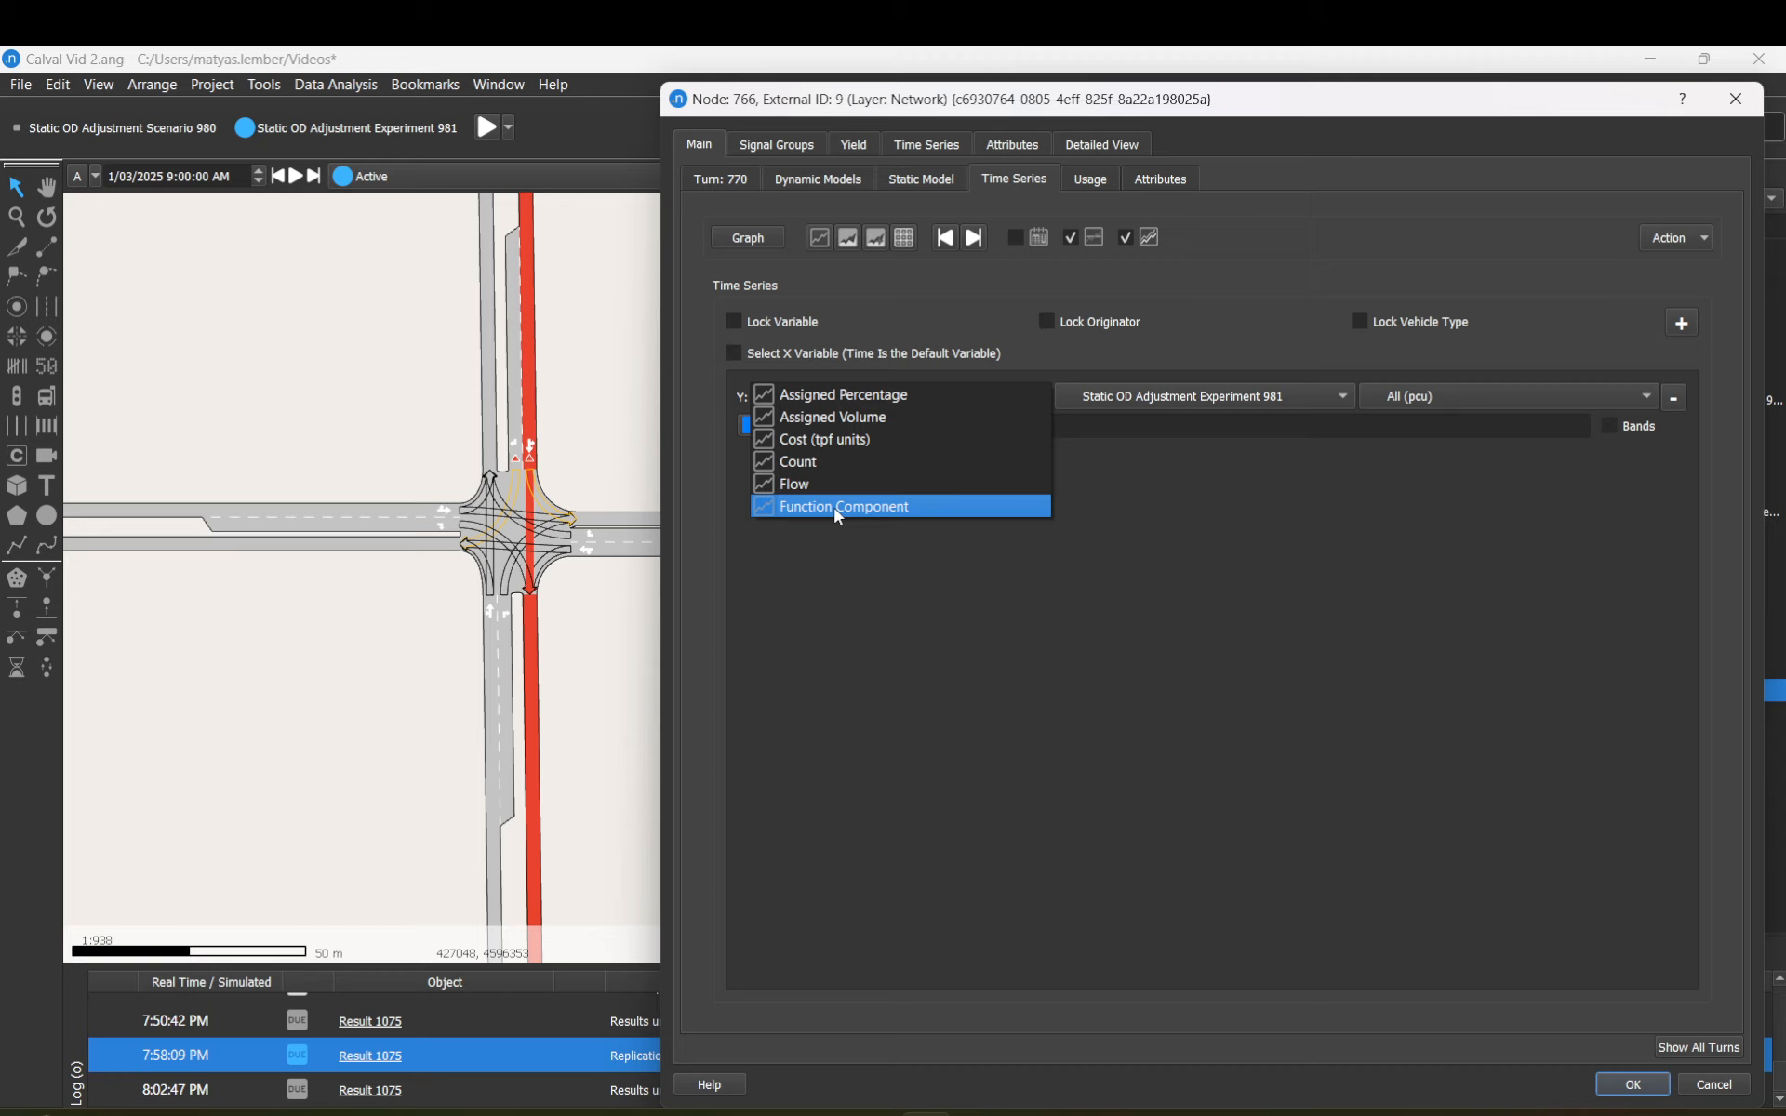
left_click(822, 462)
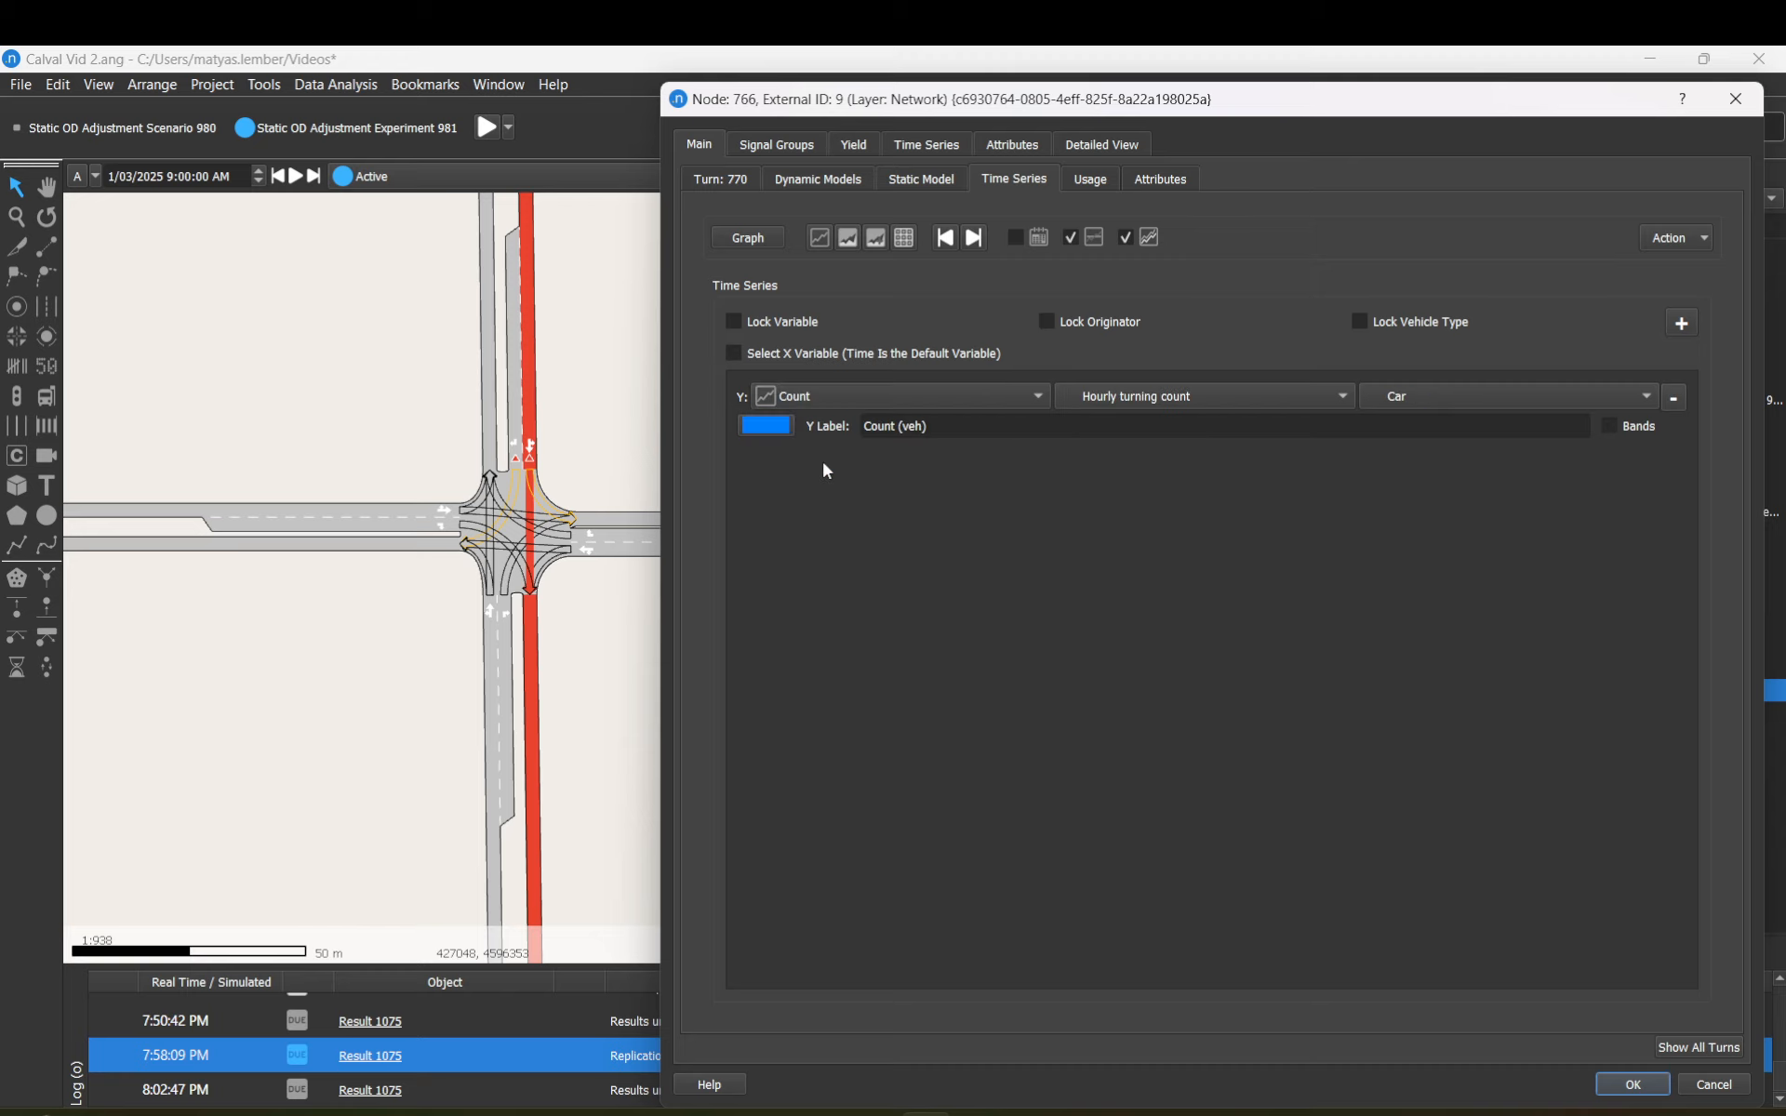
left_click(1207, 398)
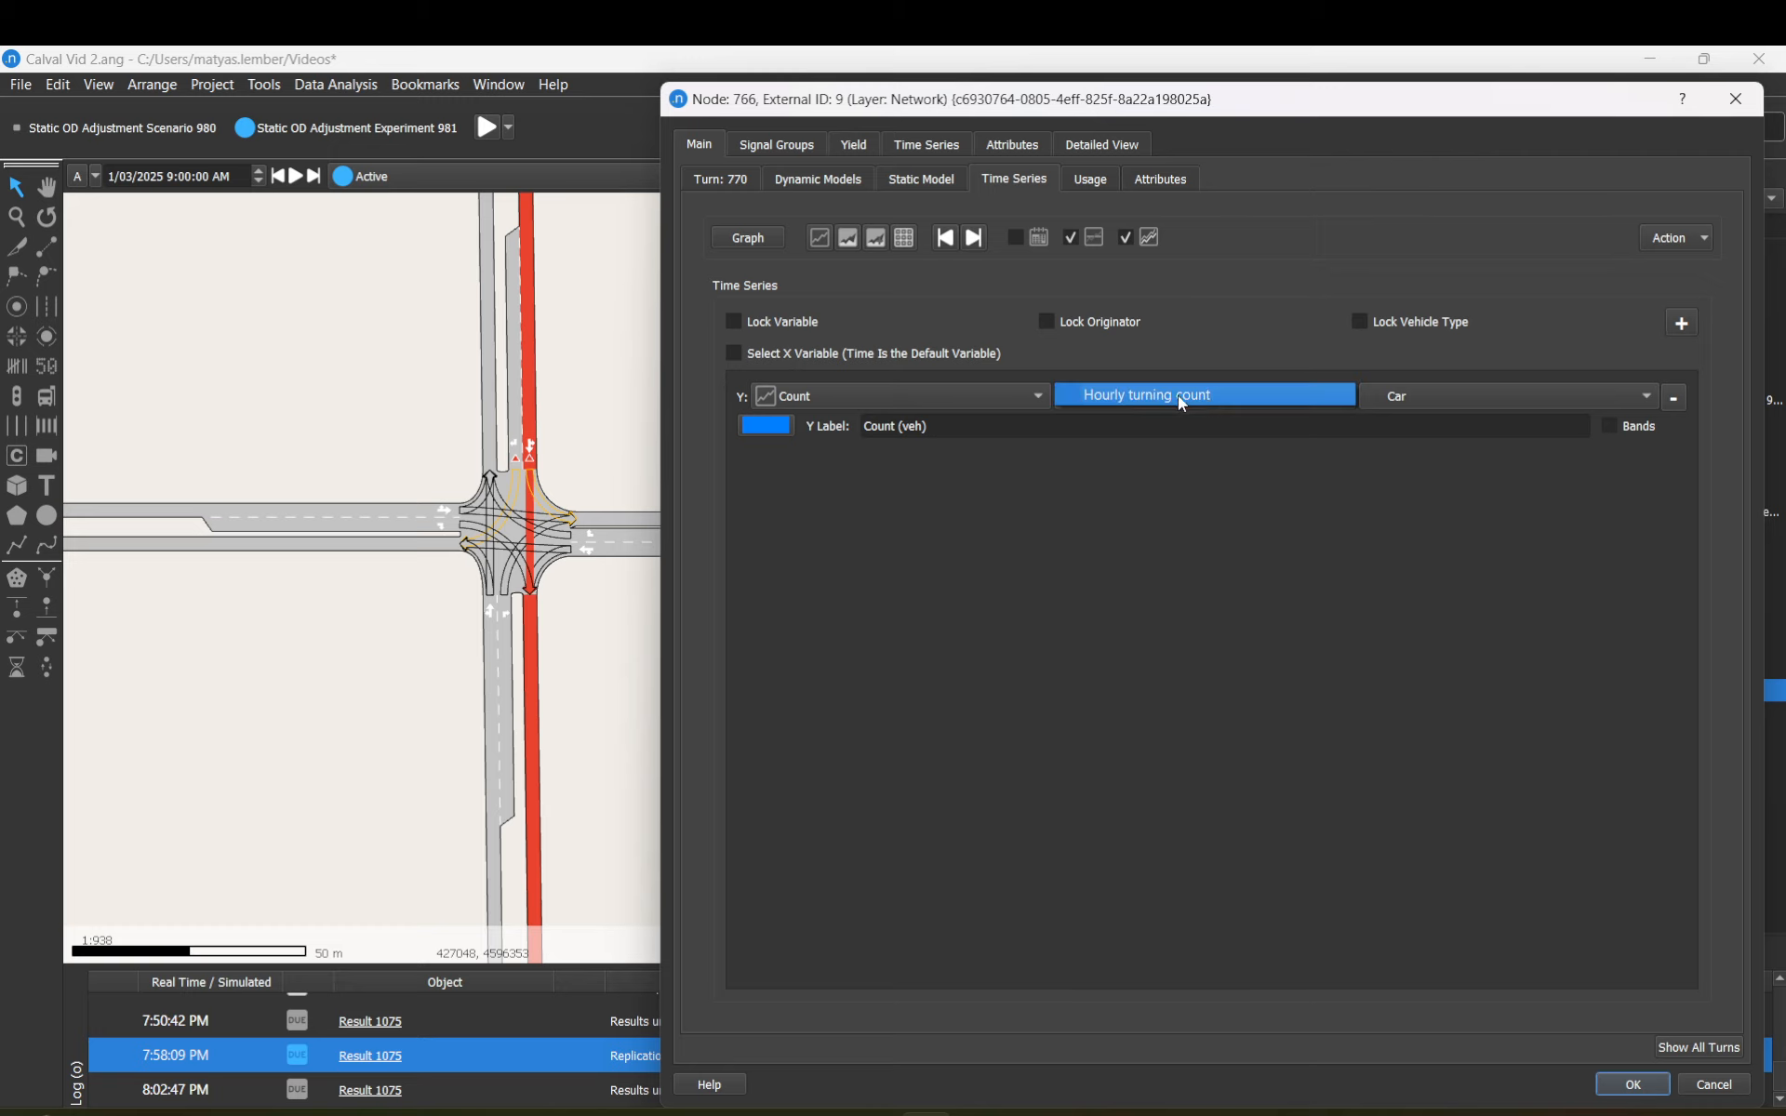
left_click(1179, 400)
left_click(1179, 400)
left_click(1189, 103)
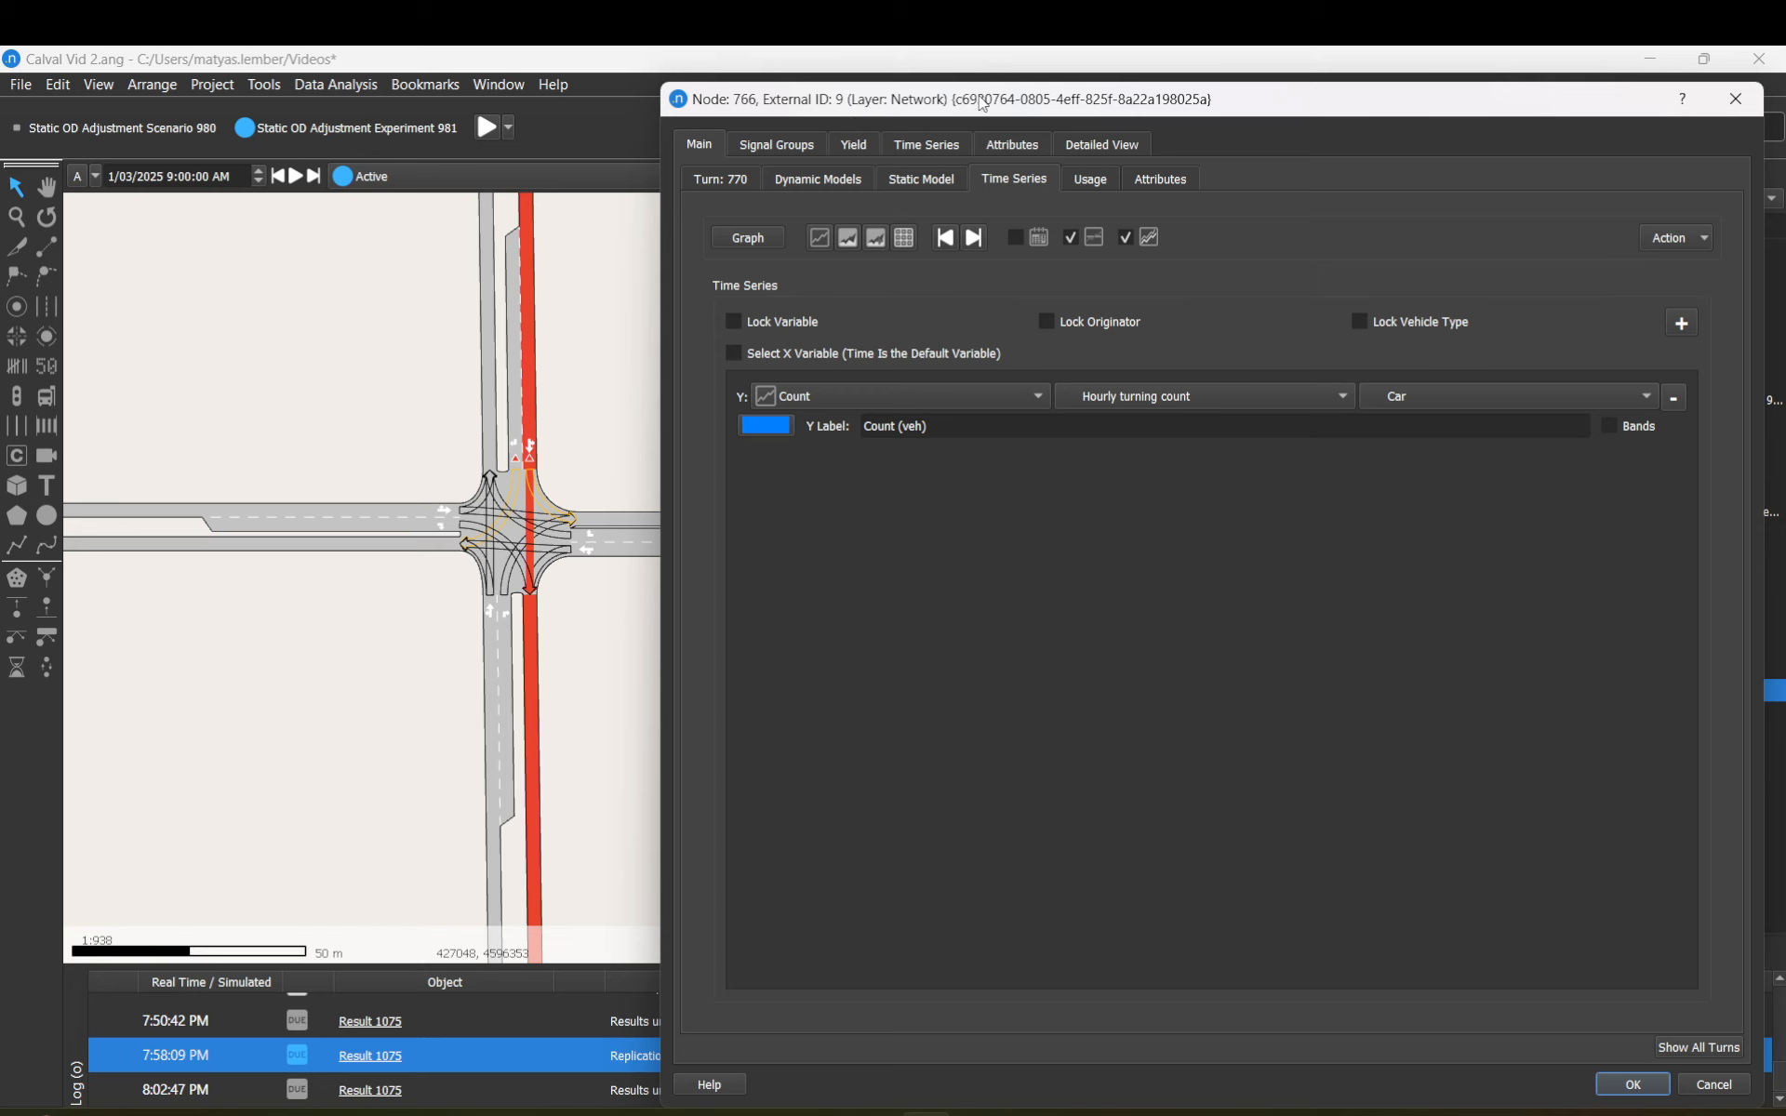
left_click_drag(983, 105, 628, 103)
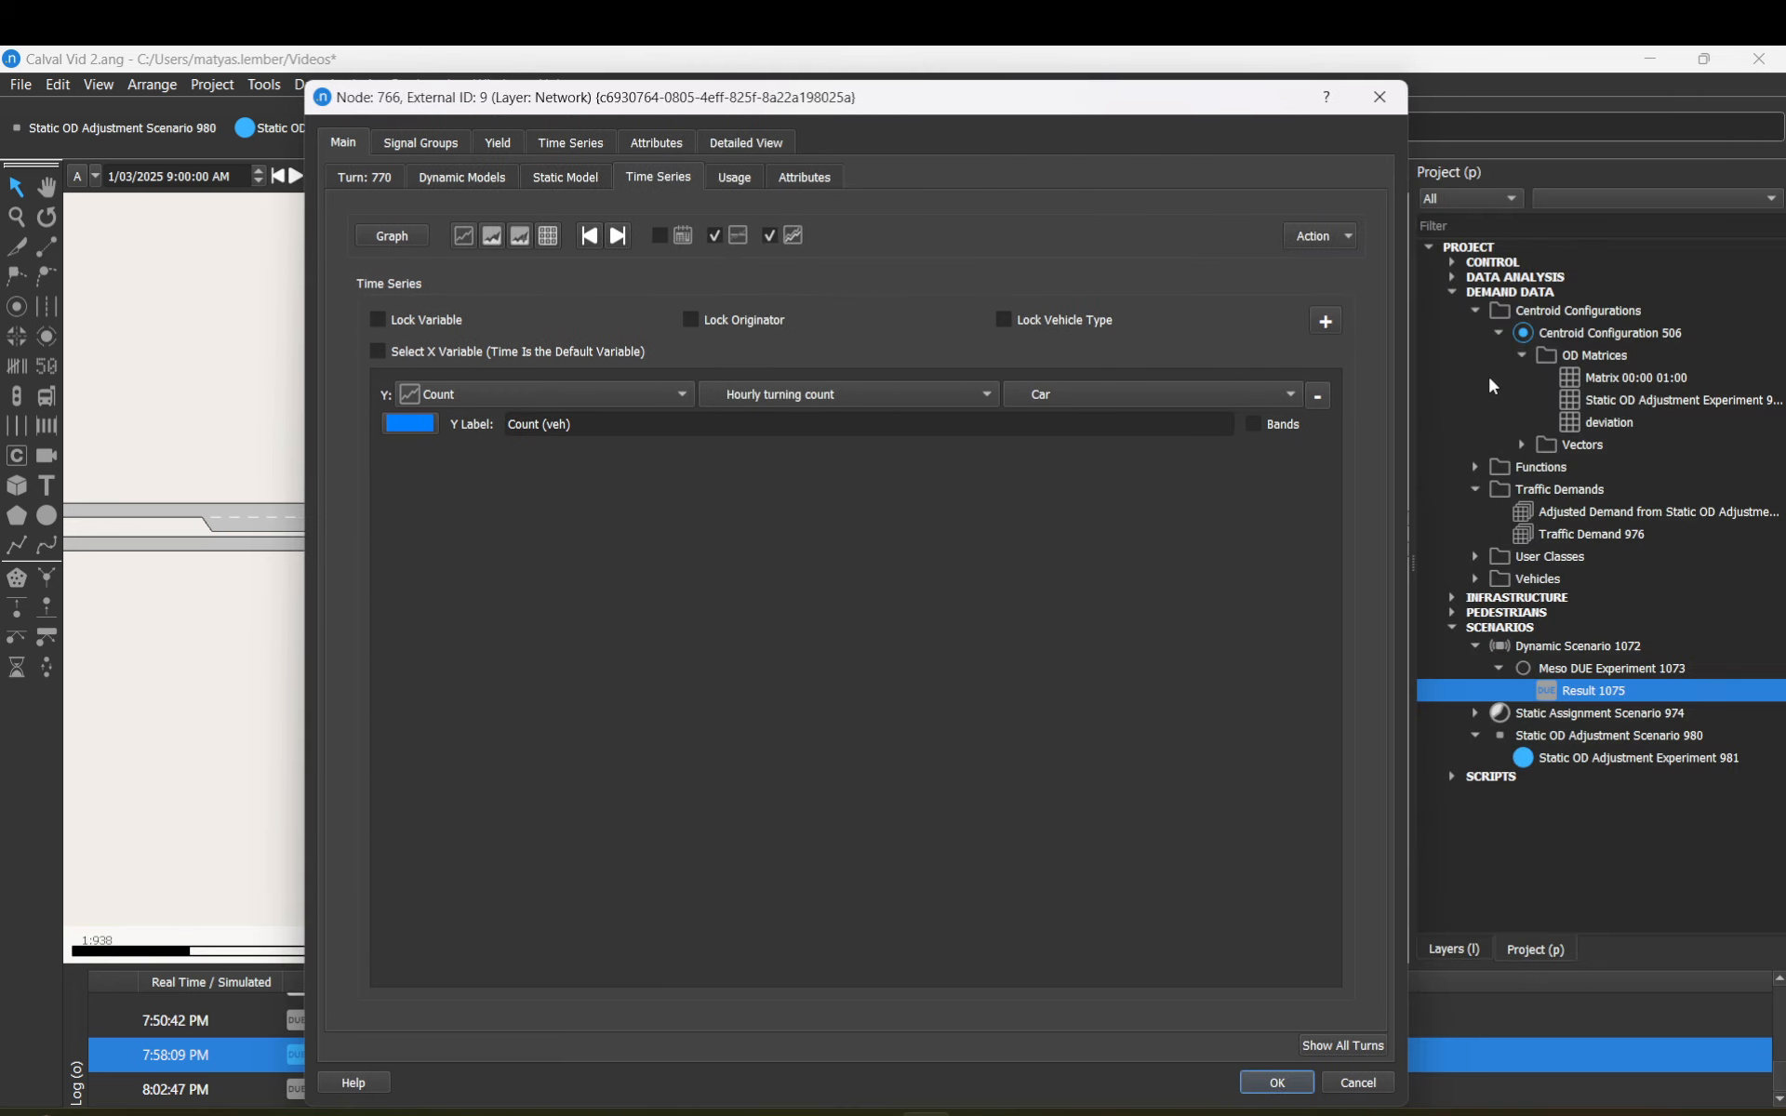
left_click(1277, 1081)
Step: Retrieve the Hourly turning count real data set (51 of 51 objects), then select the central node
left_click(1452, 276)
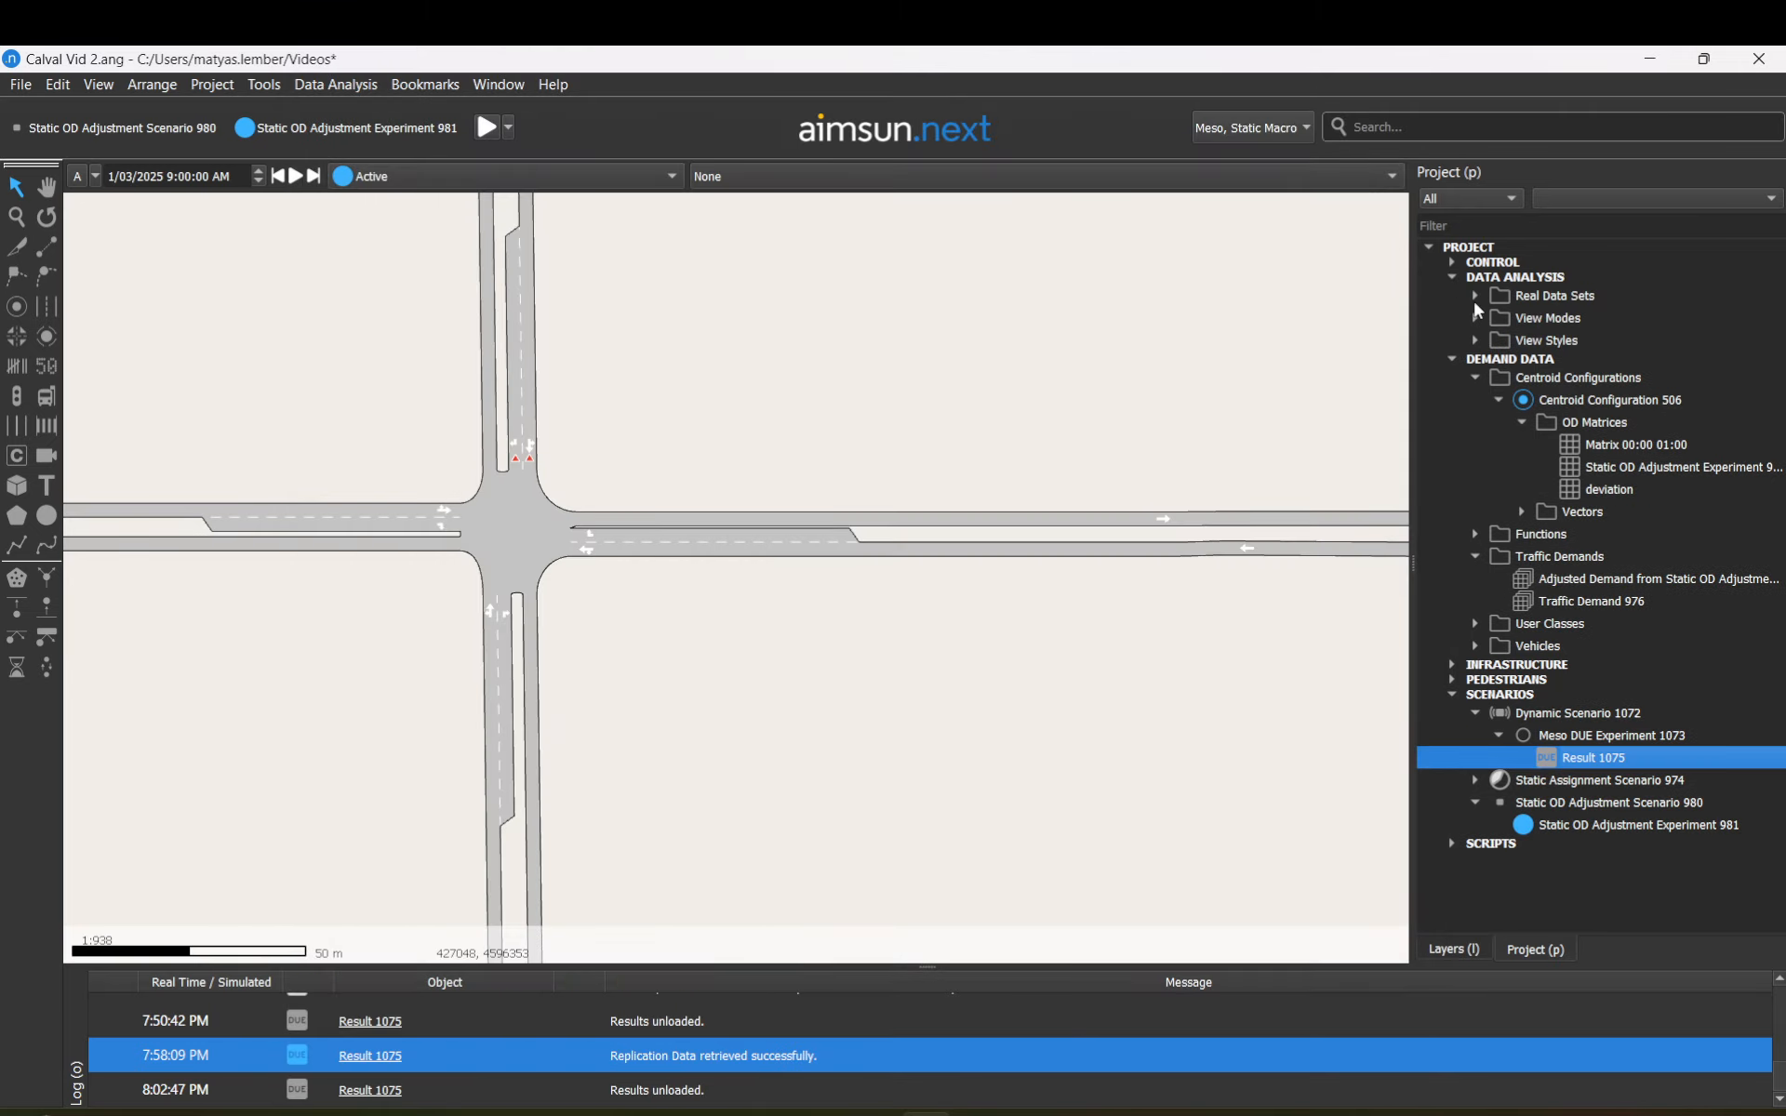
left_click(1475, 296)
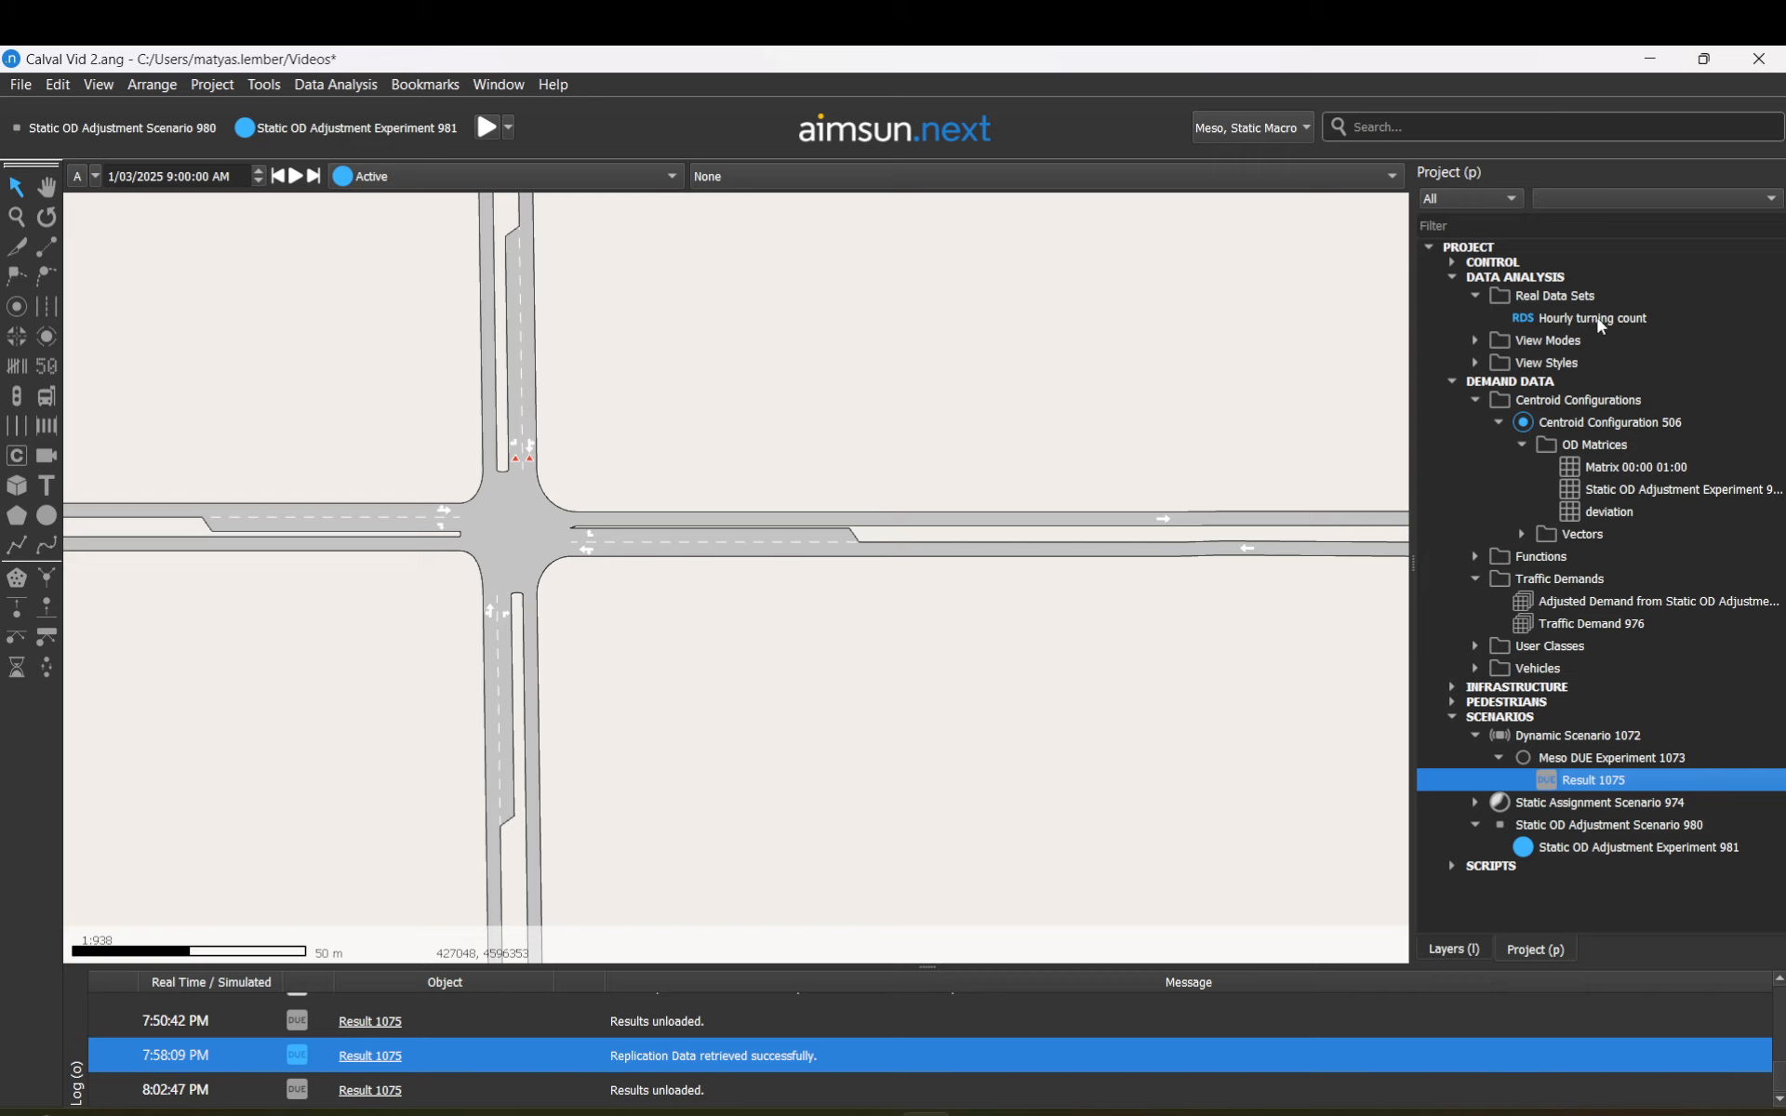
right_click(1525, 322)
left_click(1555, 340)
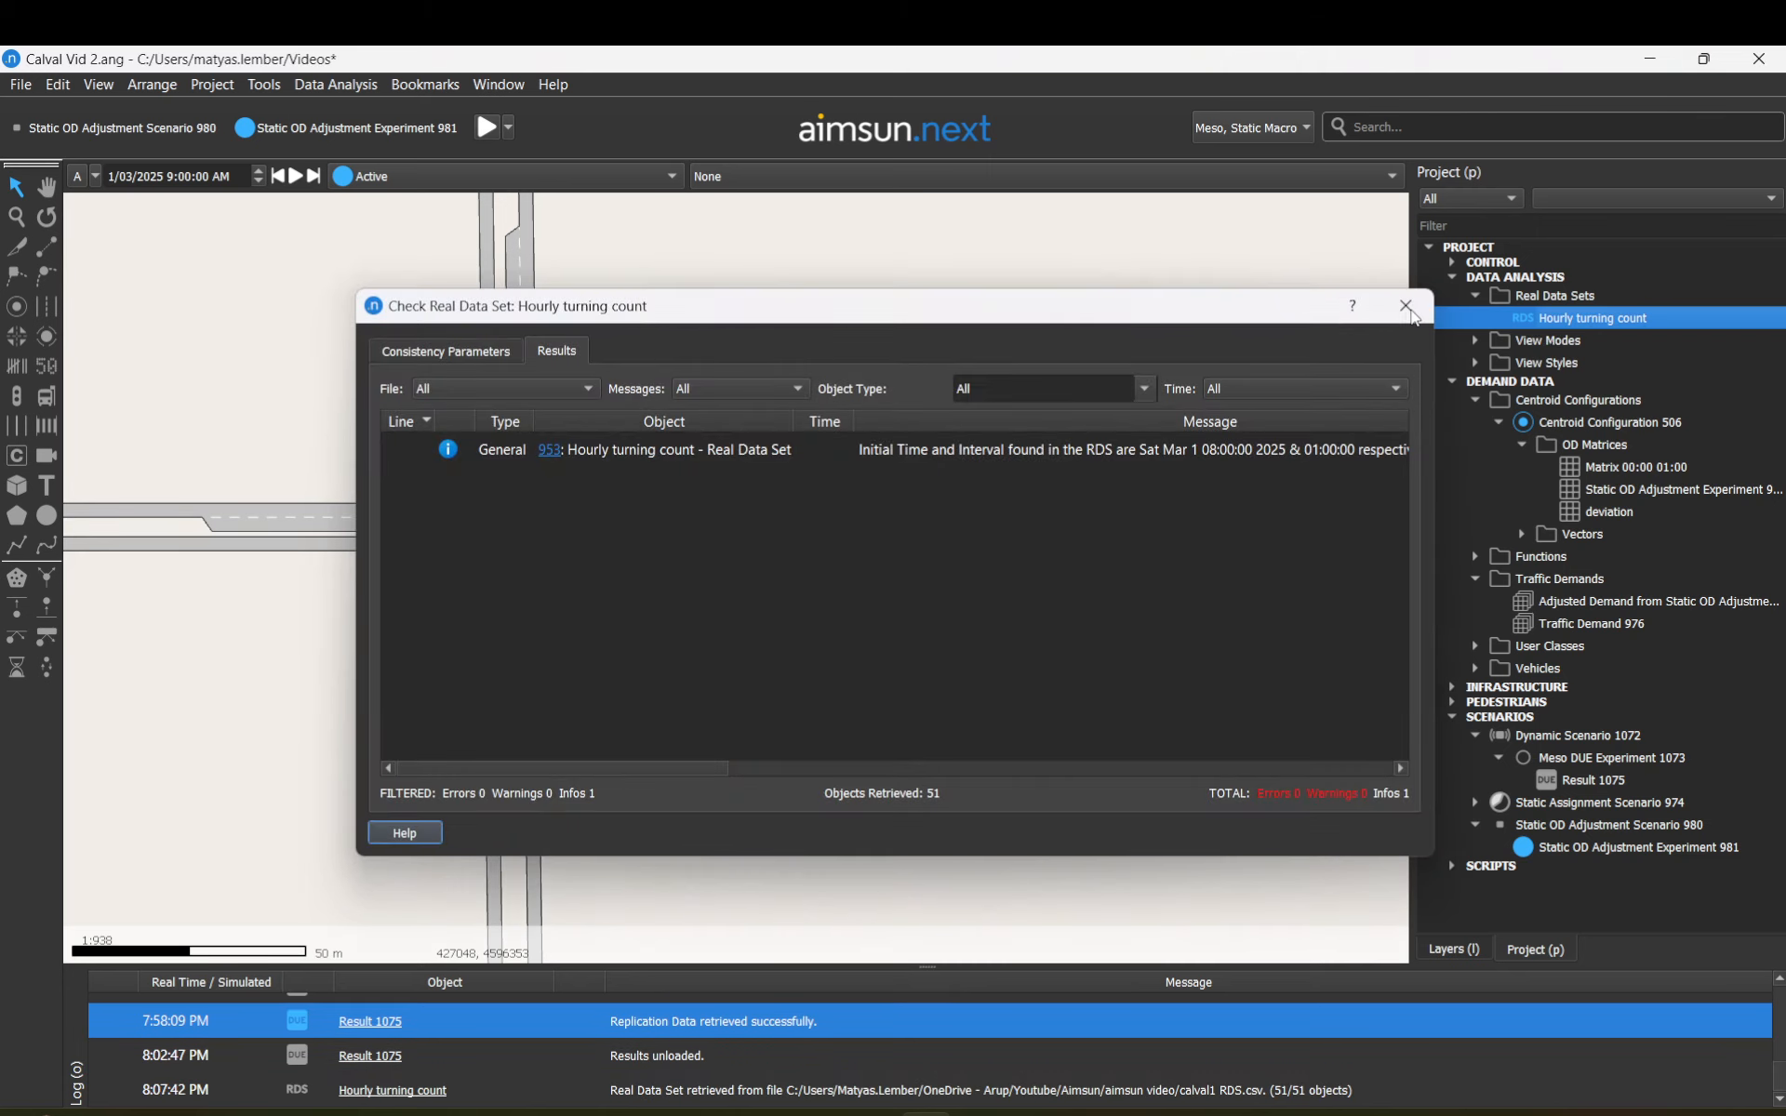
left_click(1406, 306)
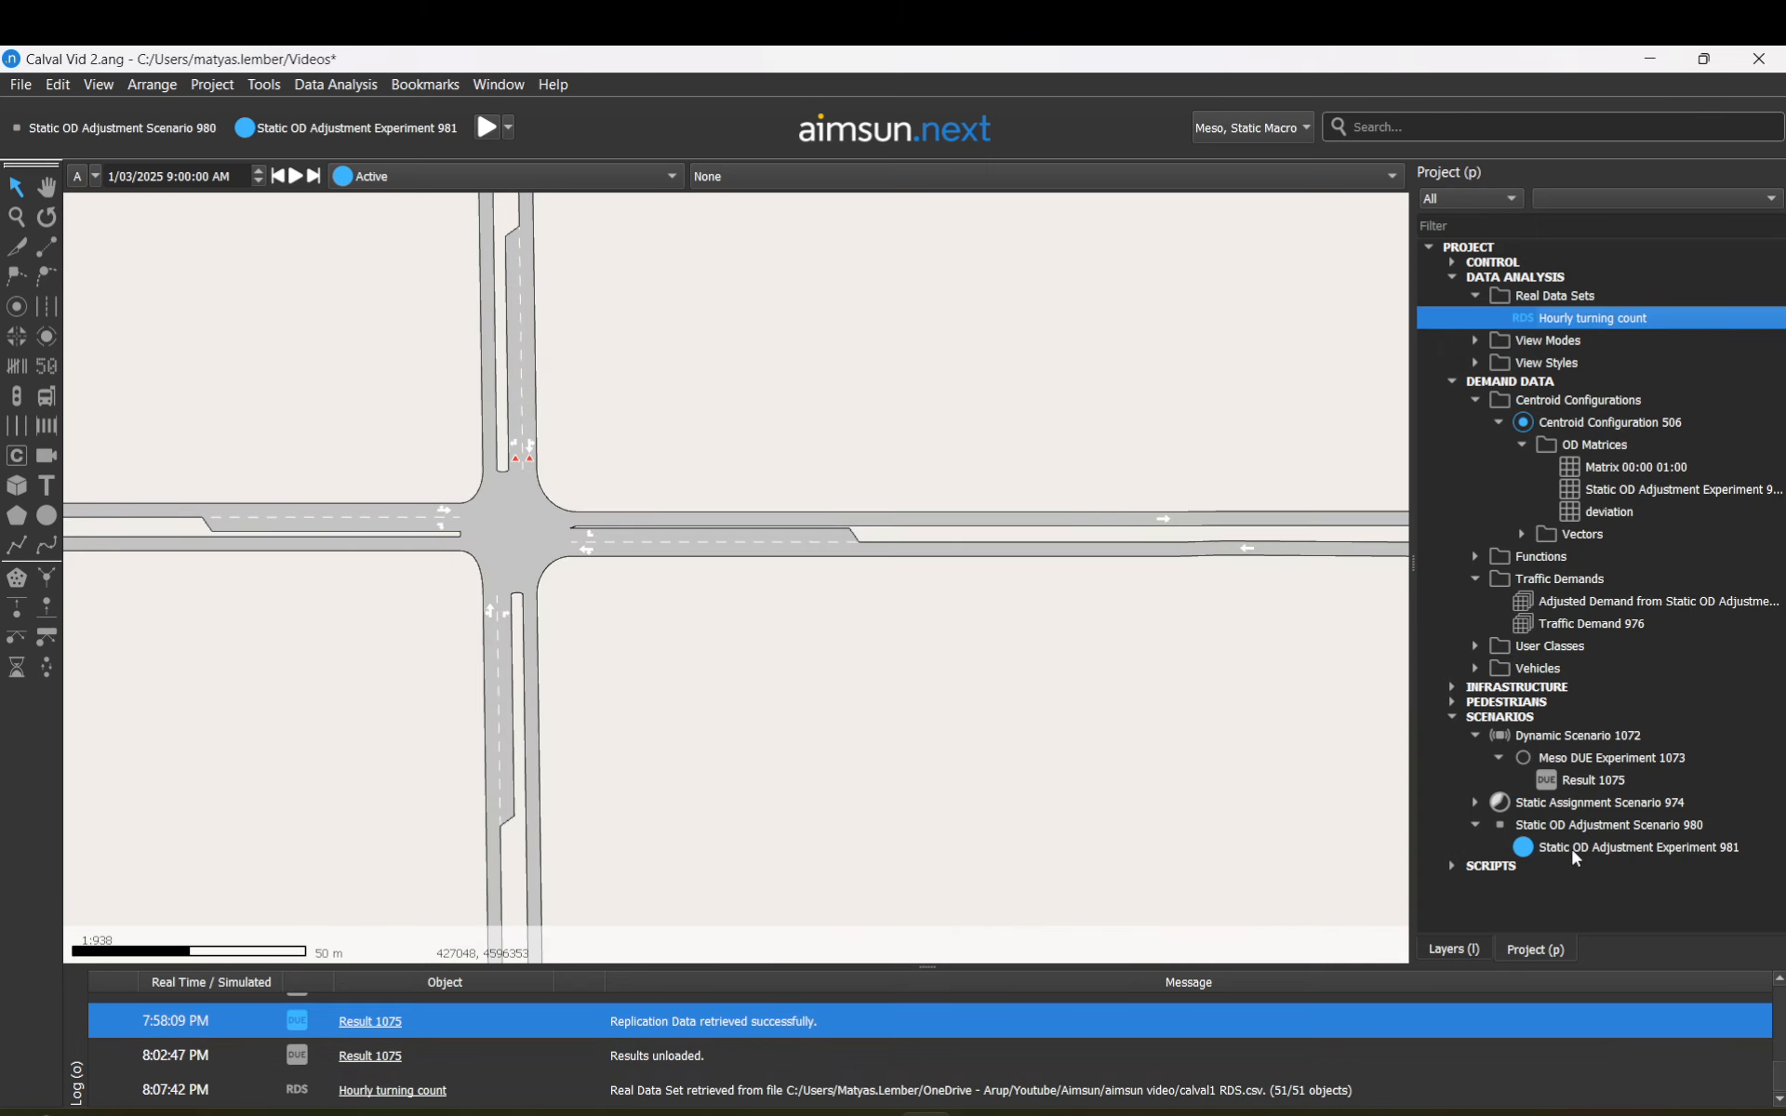
left_click(540, 495)
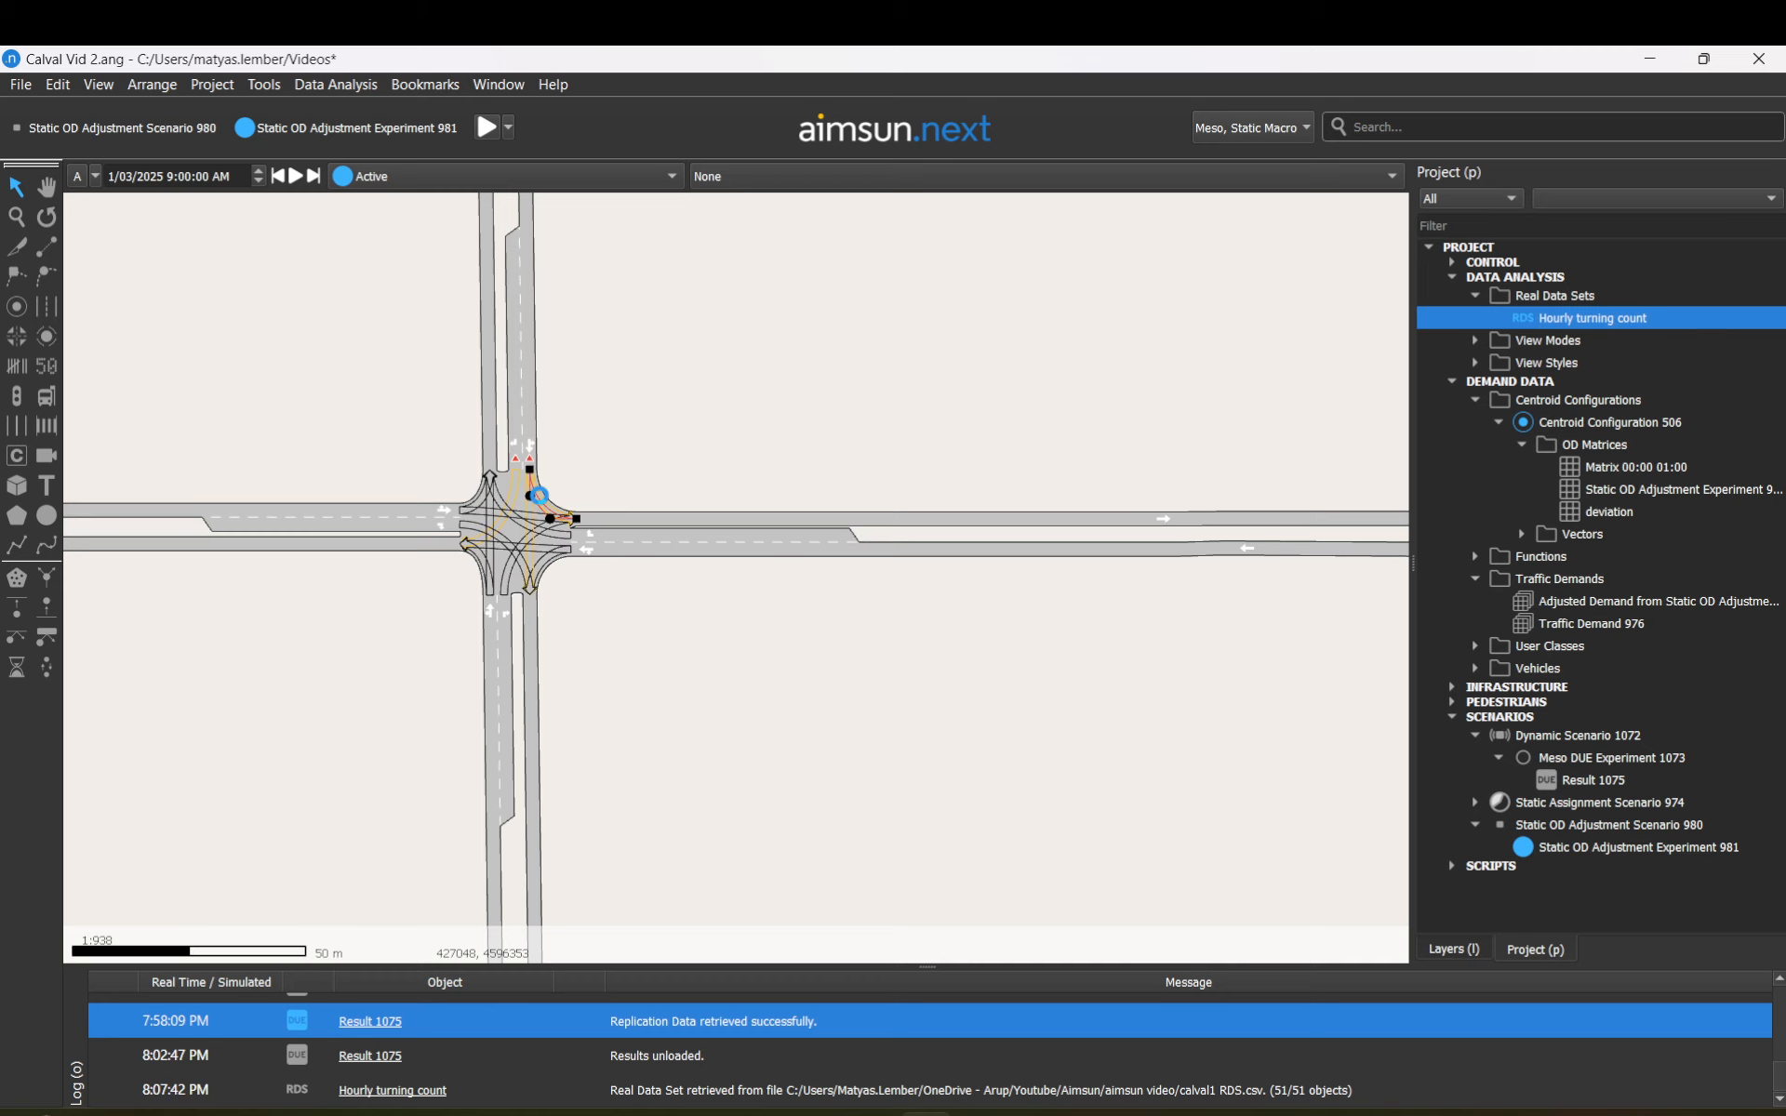
Step: In node 766, set turn 765's time series Y to Cost (tpf units), Experiment 981, All (pcu)
double_click(539, 494)
left_click_drag(707, 110, 1016, 145)
left_click(1660, 1079)
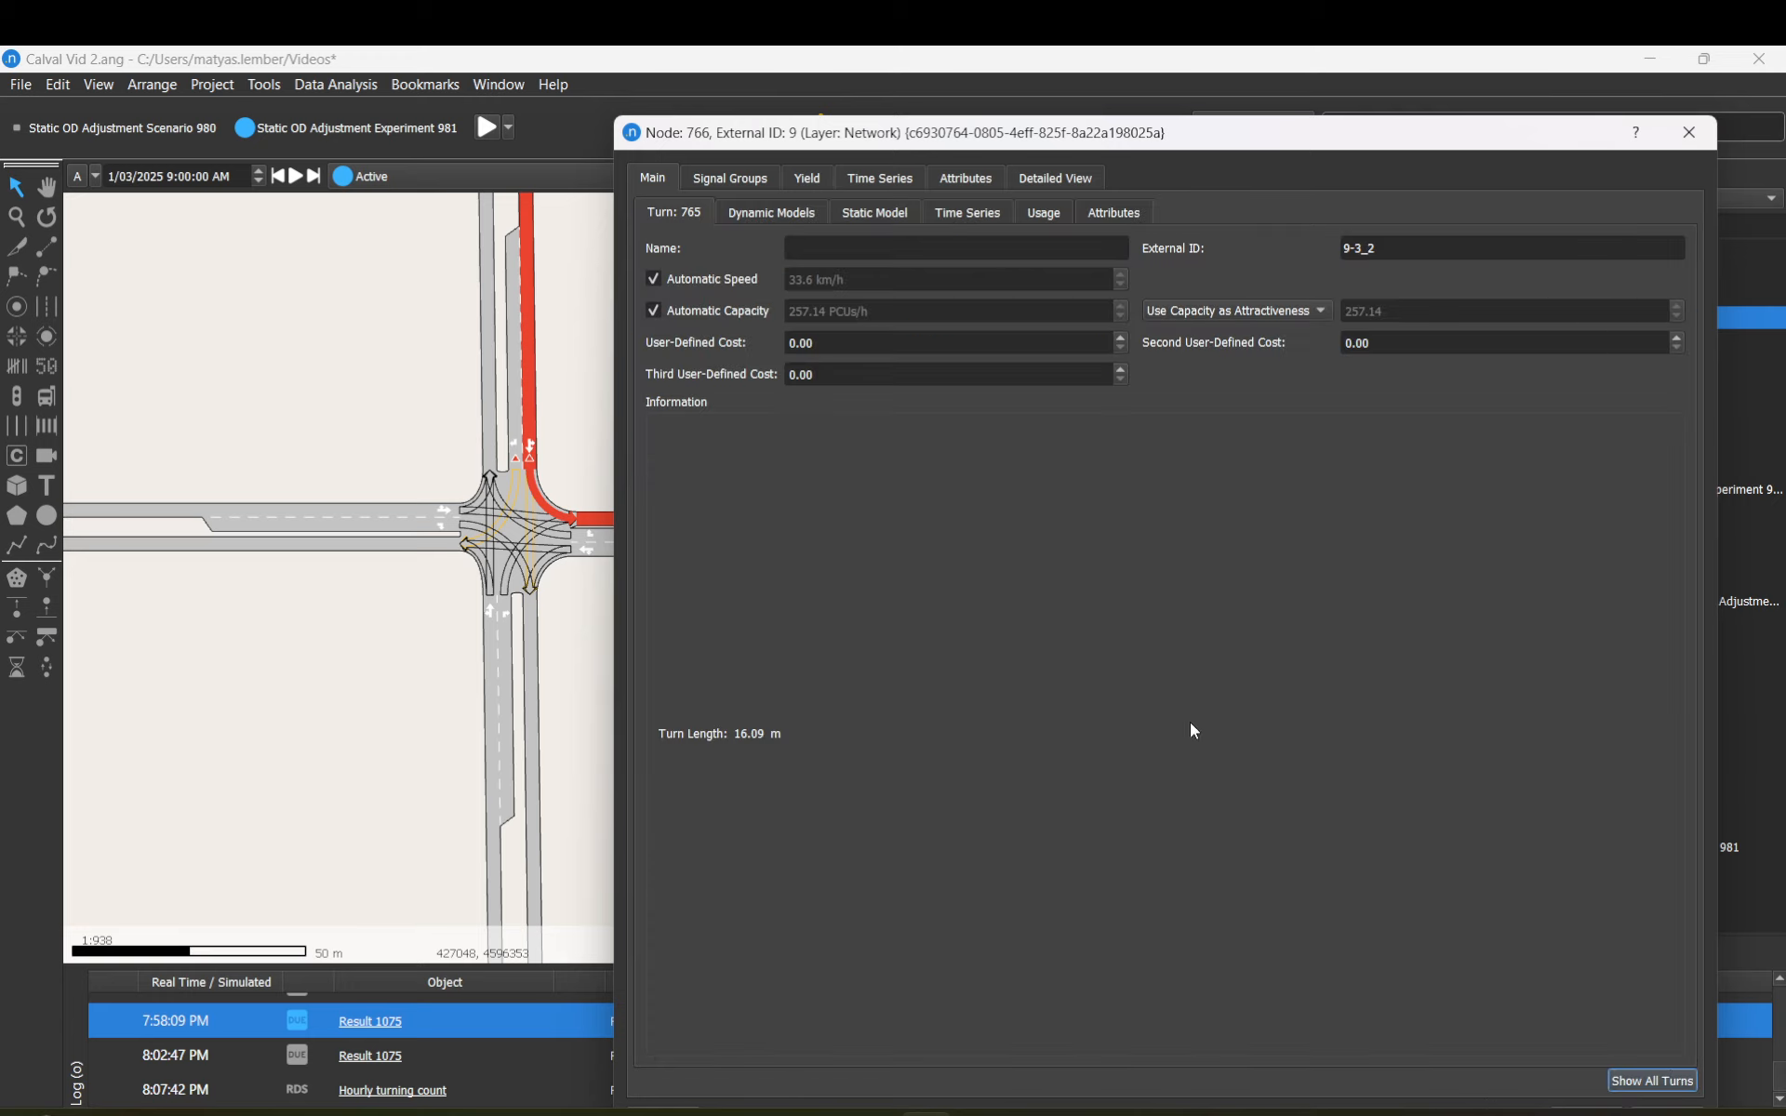
left_click(974, 214)
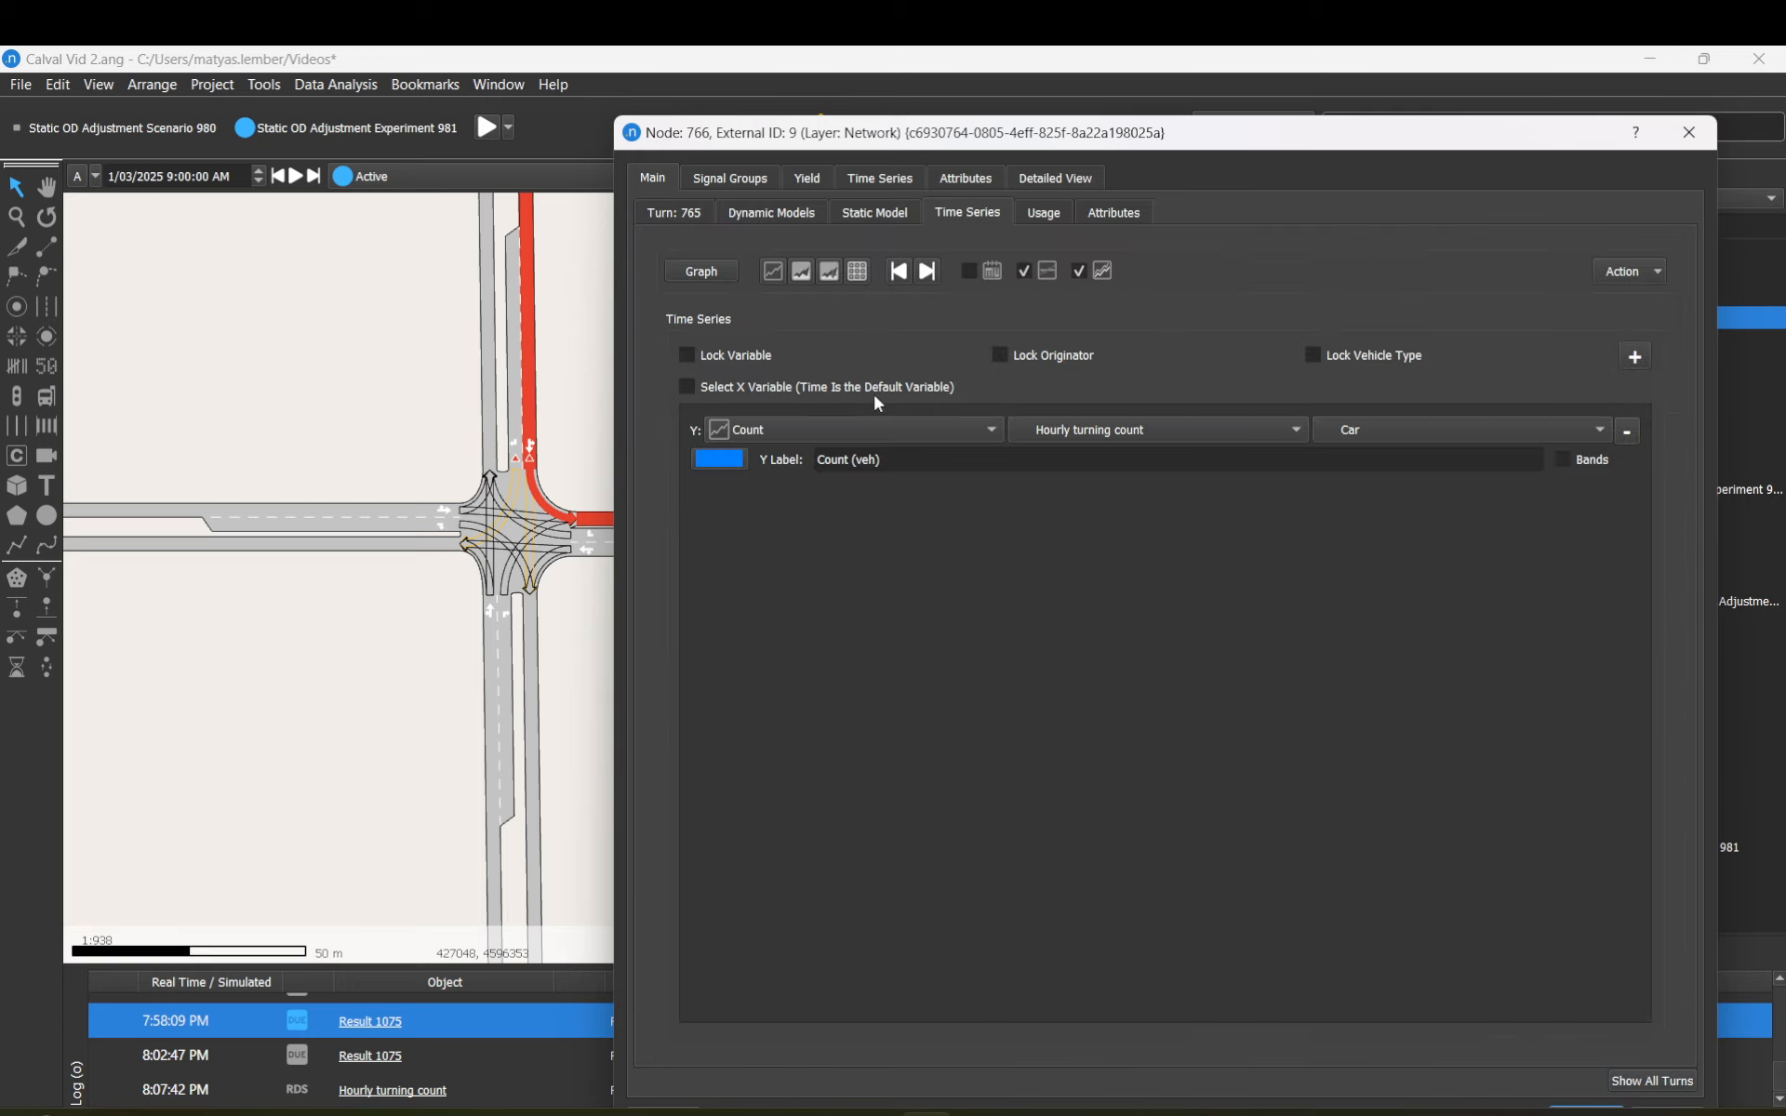
left_click(828, 428)
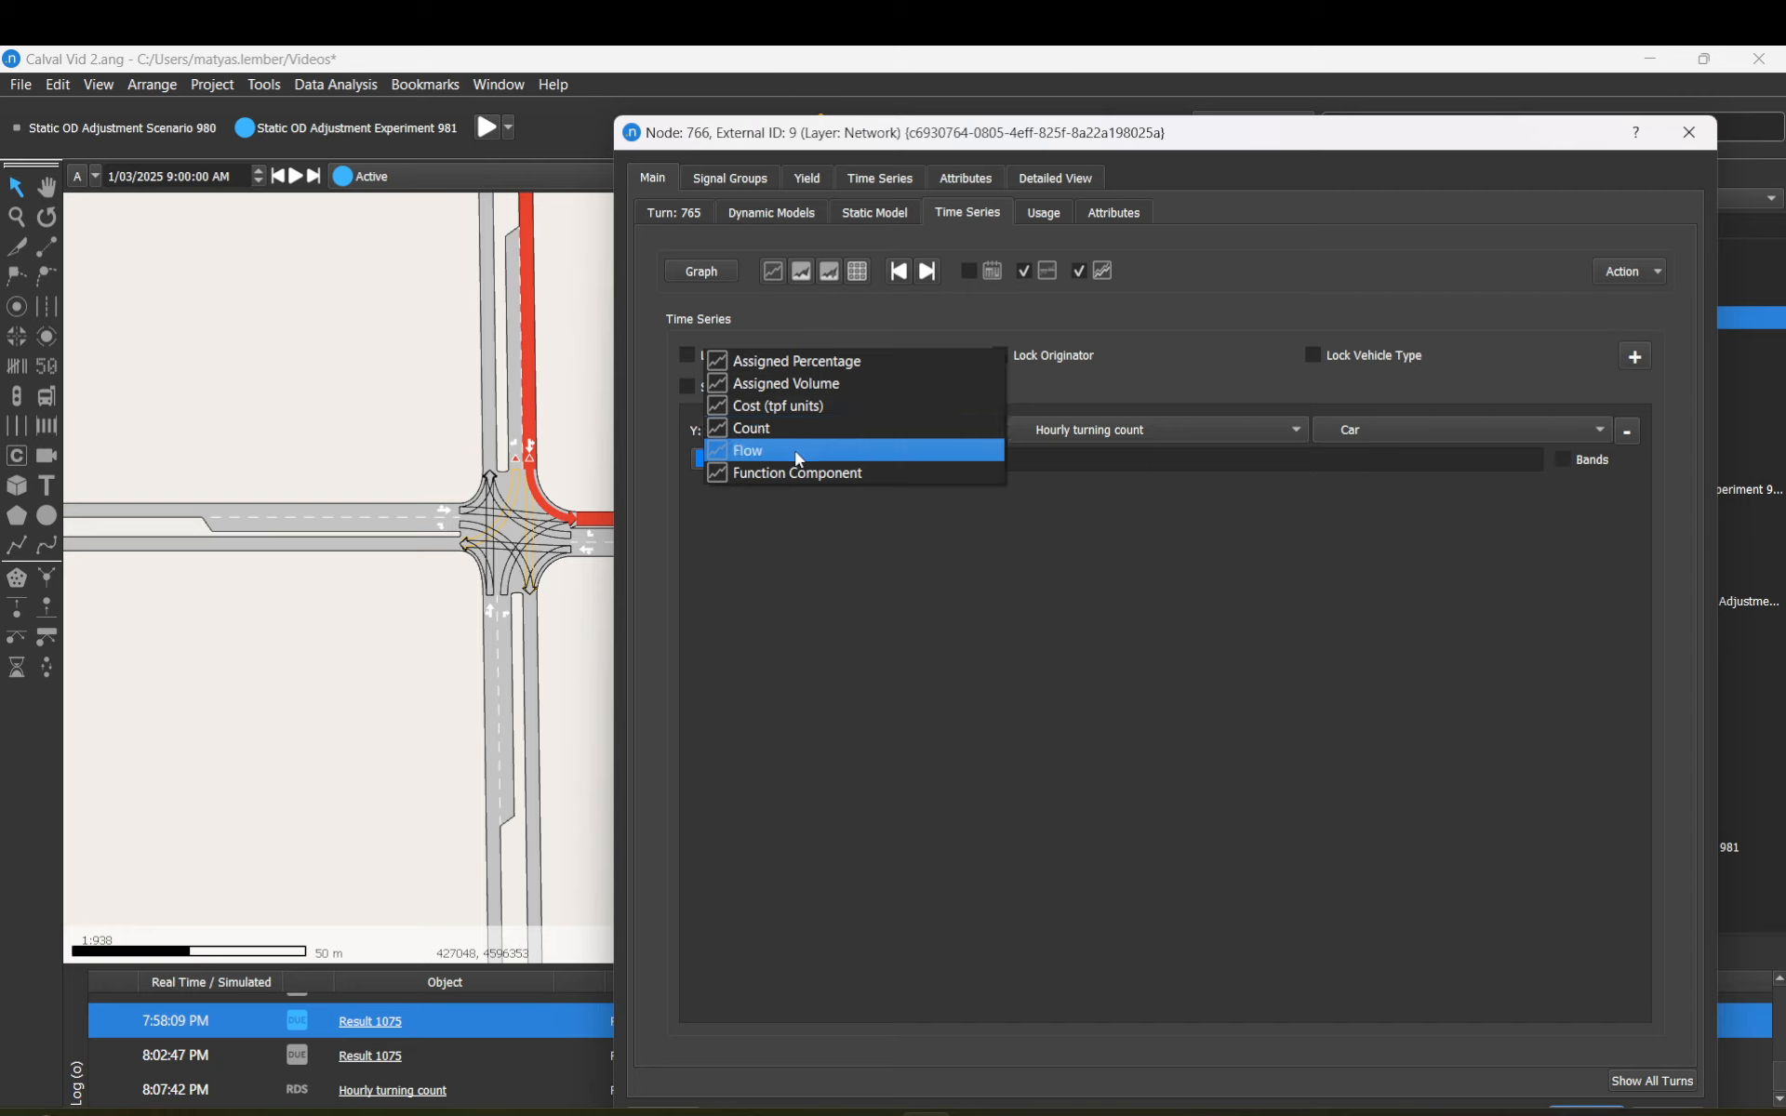
left_click(807, 406)
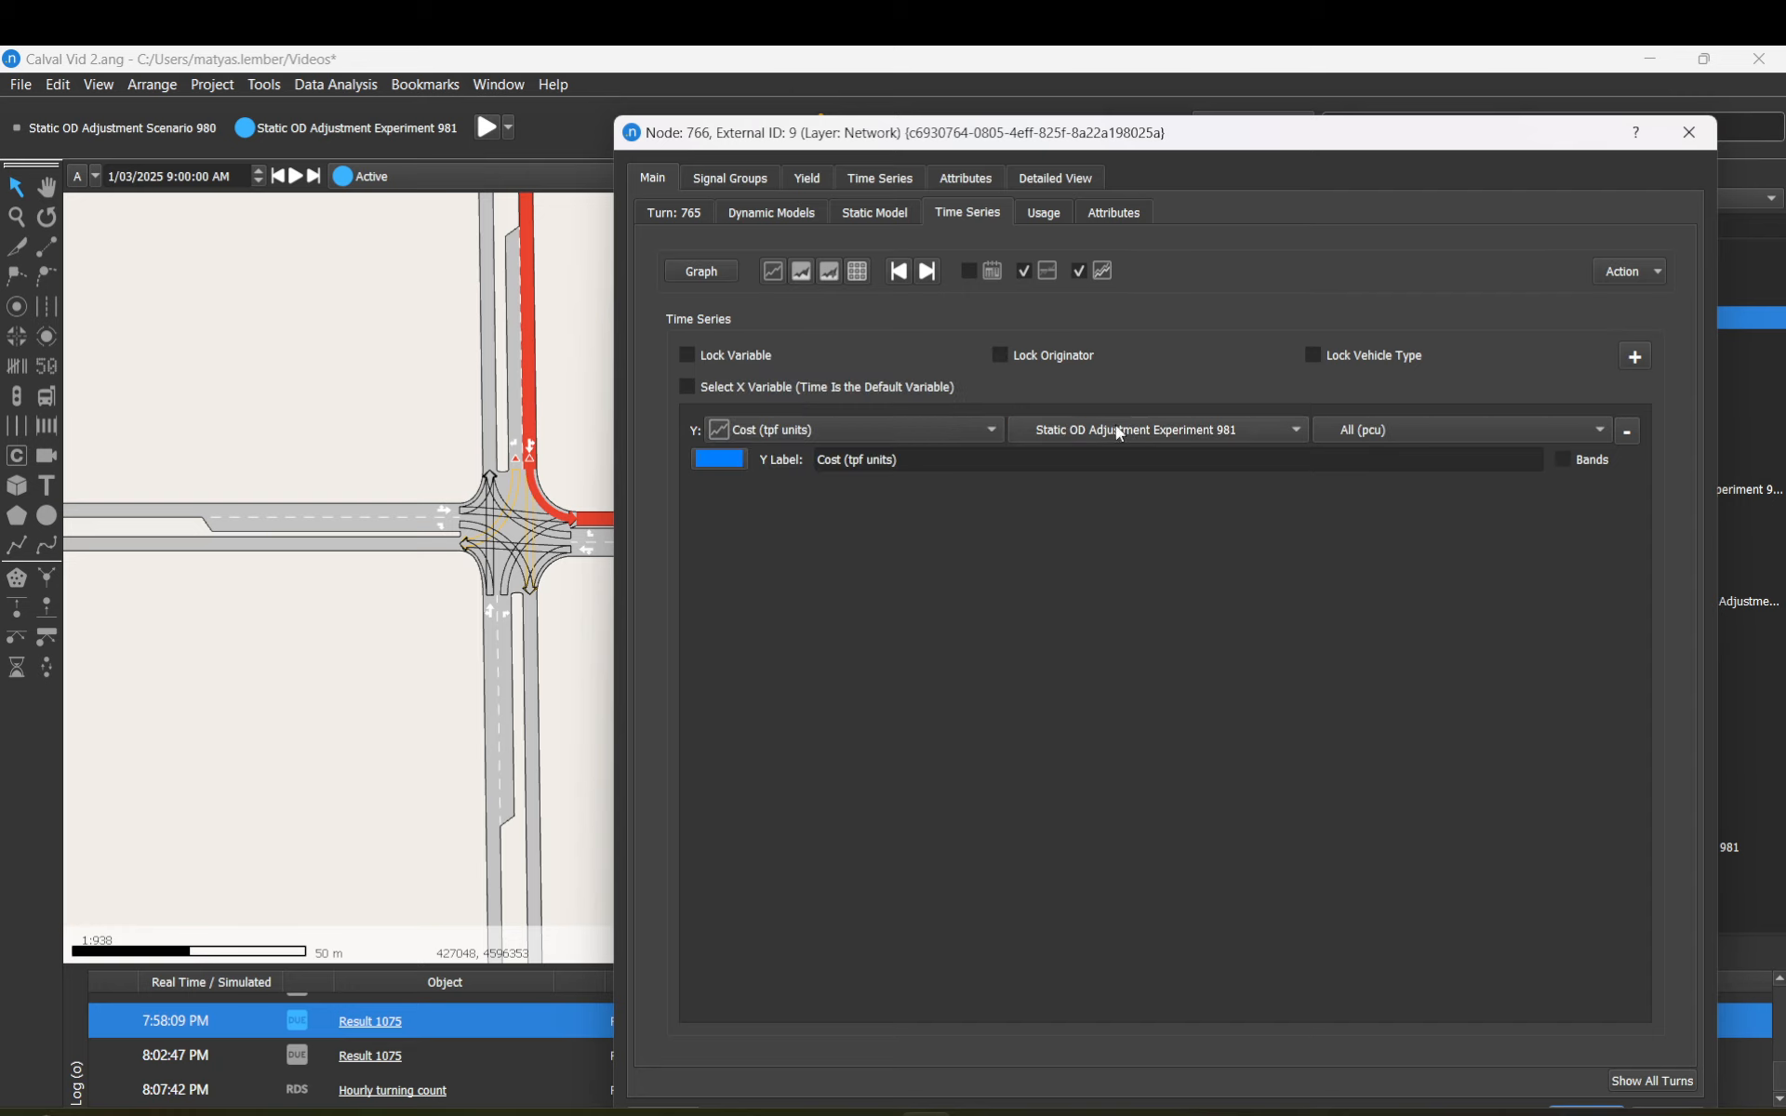
left_click(1118, 433)
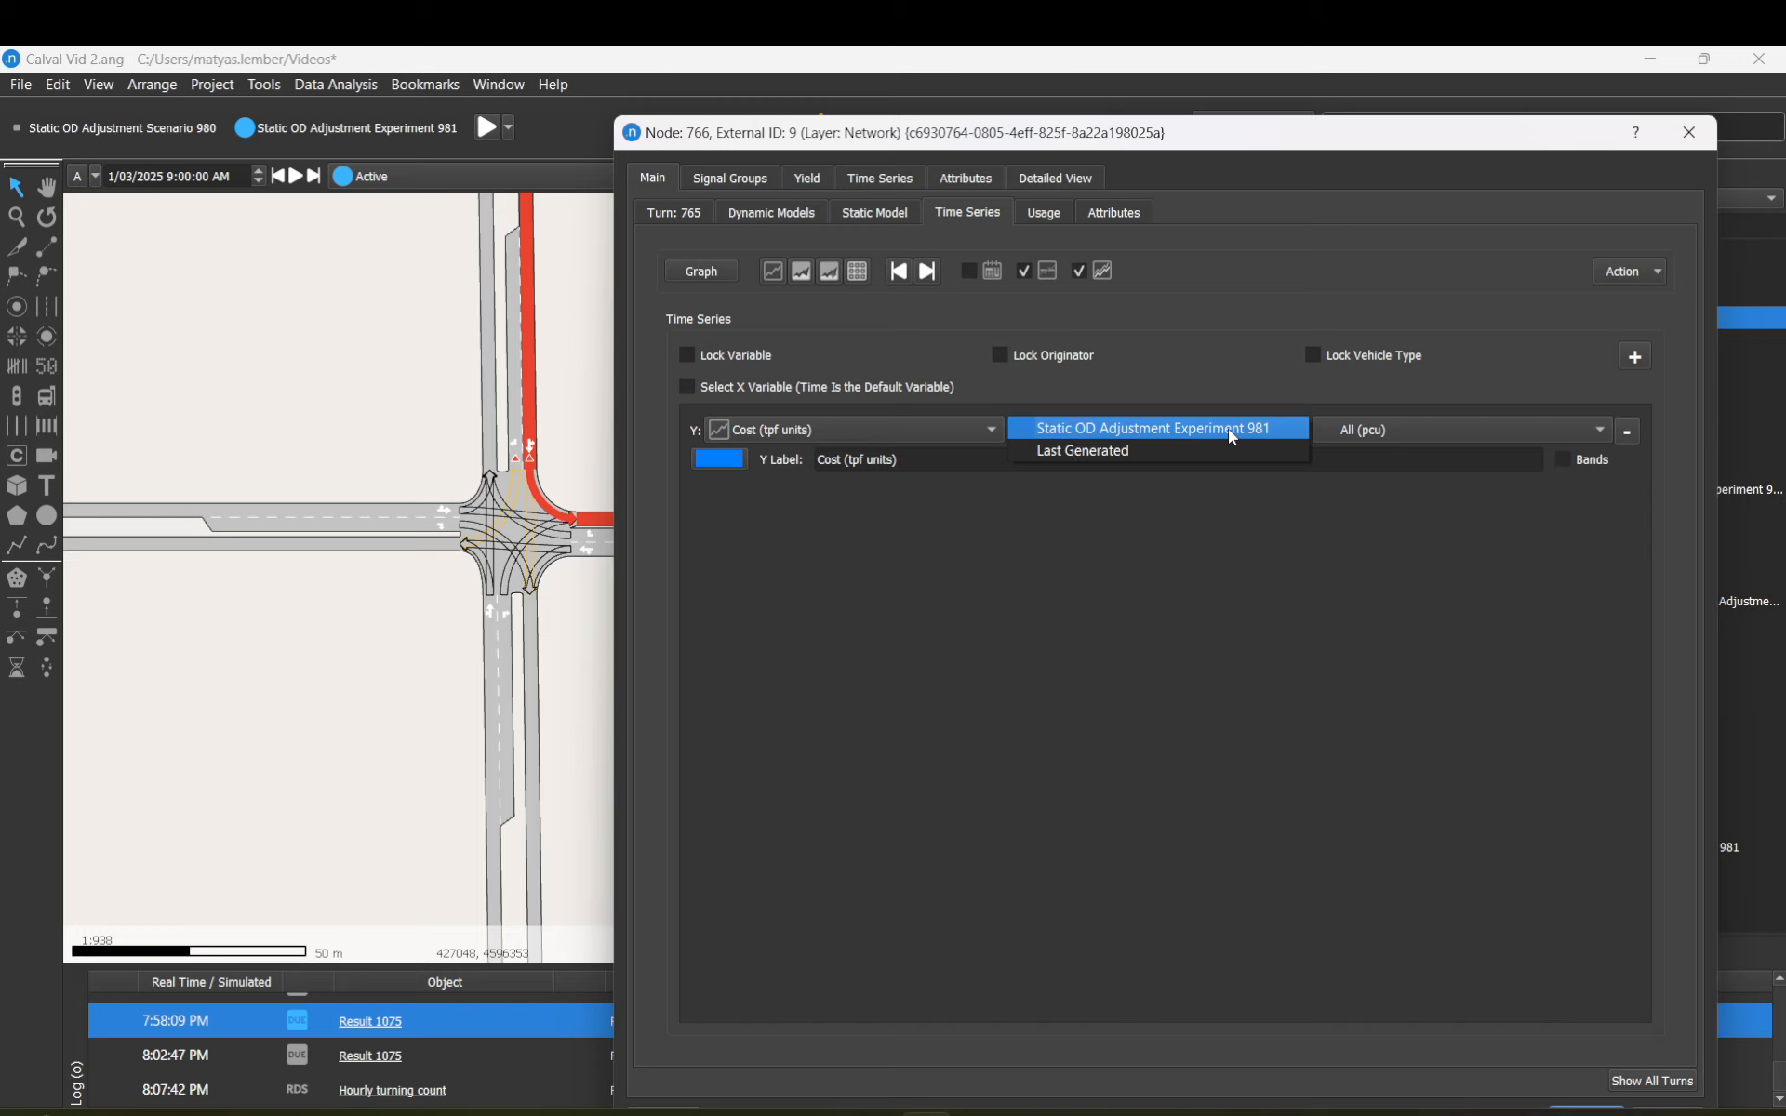
left_click(1454, 427)
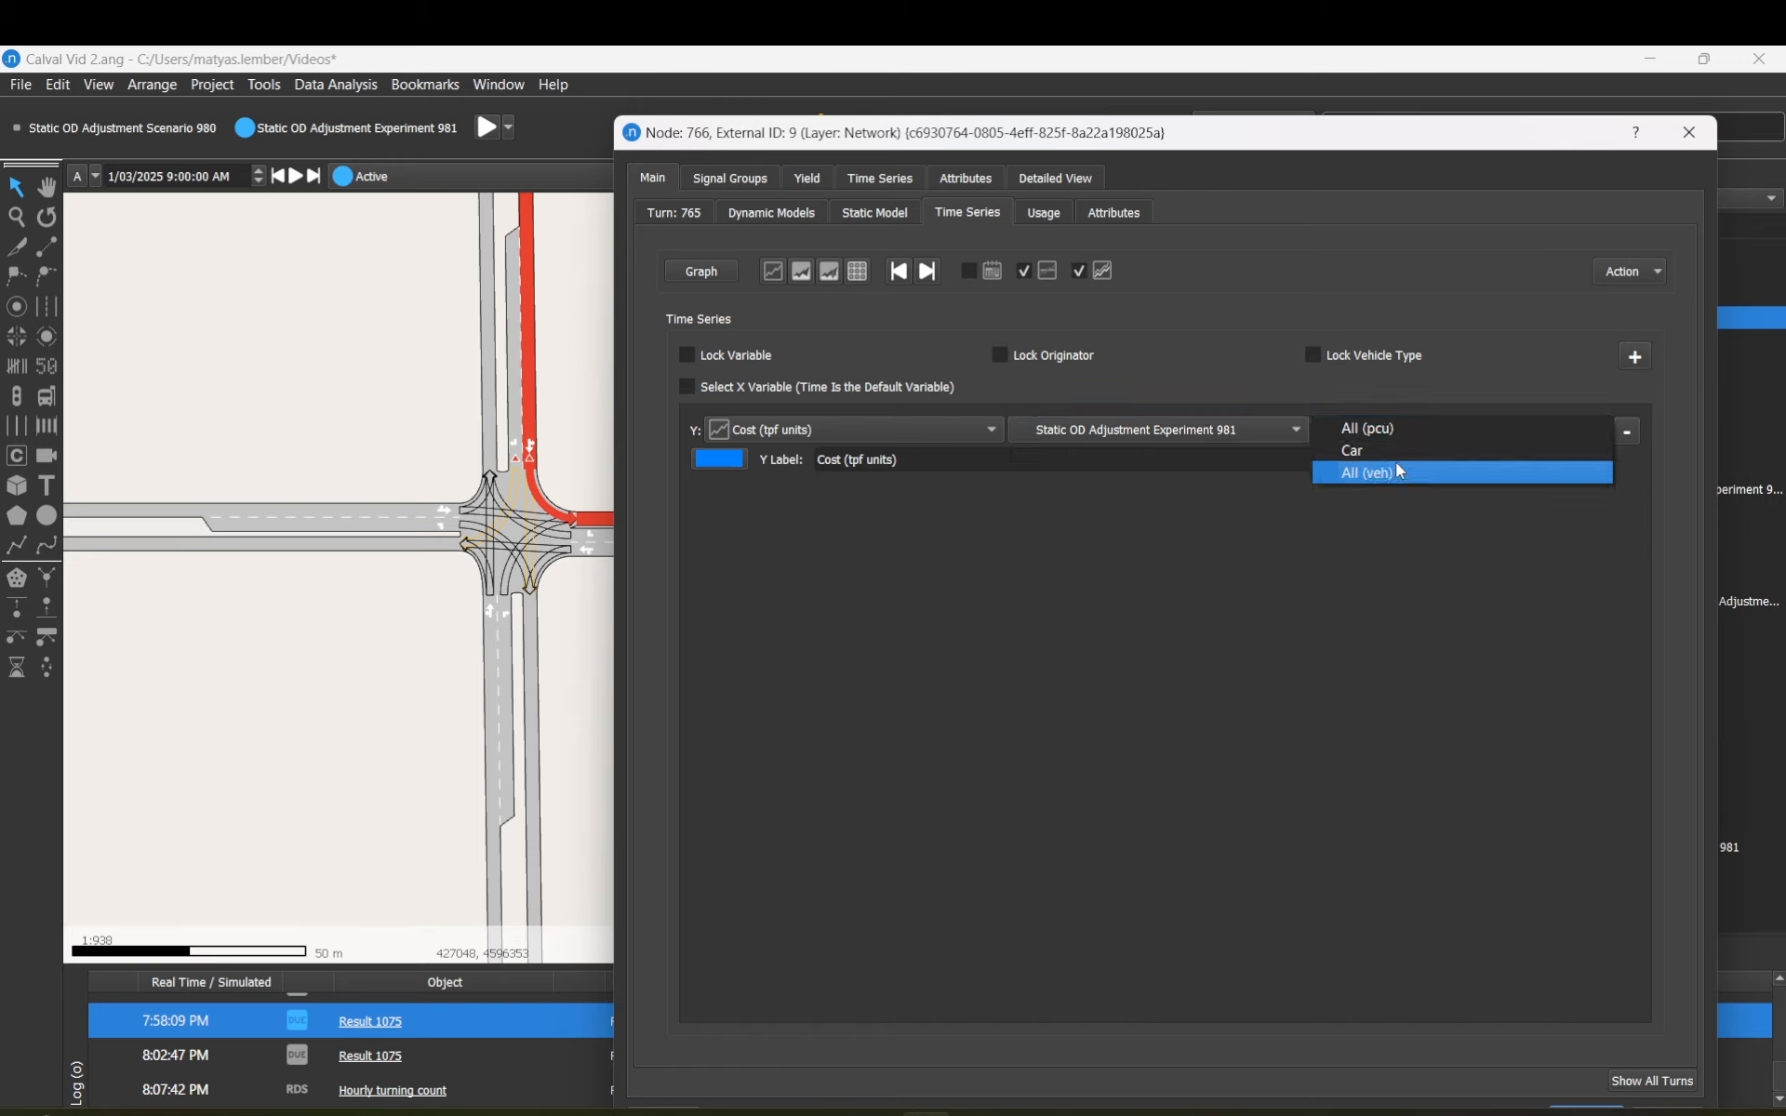
left_click(1066, 617)
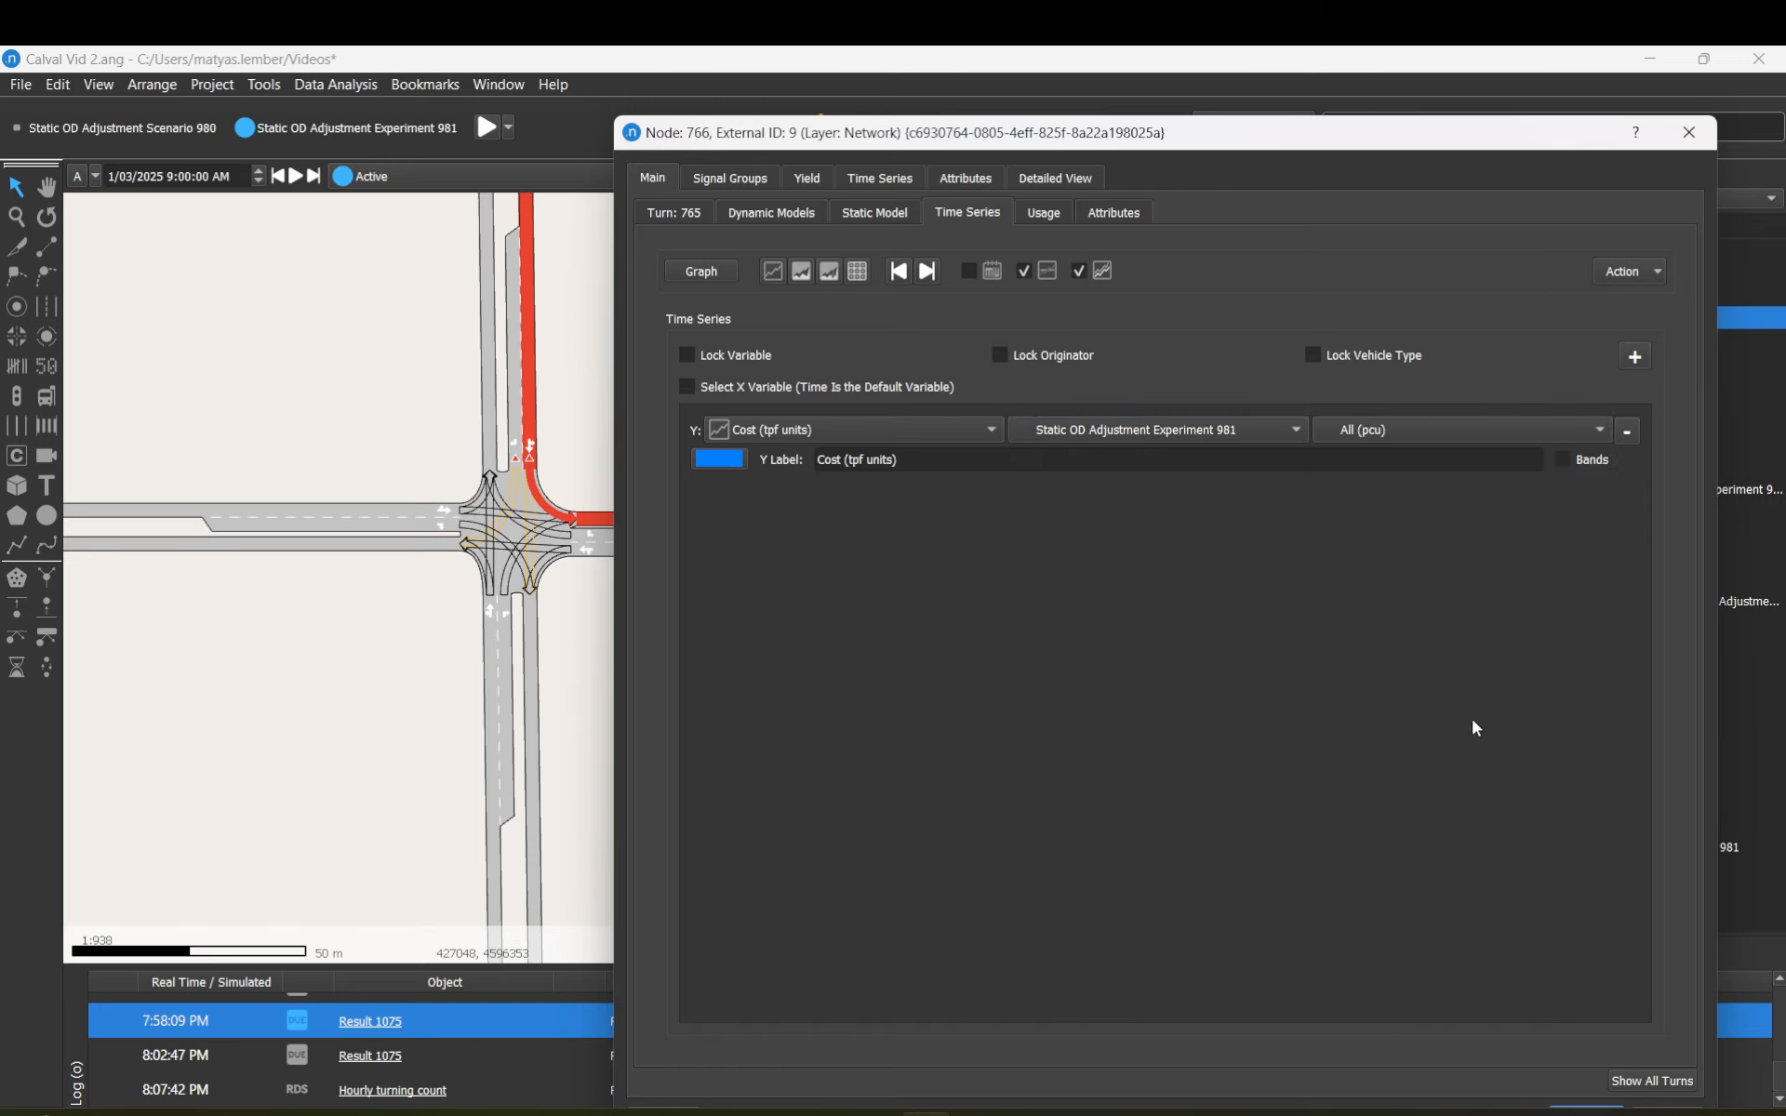
left_click_drag(1398, 126, 1400, 86)
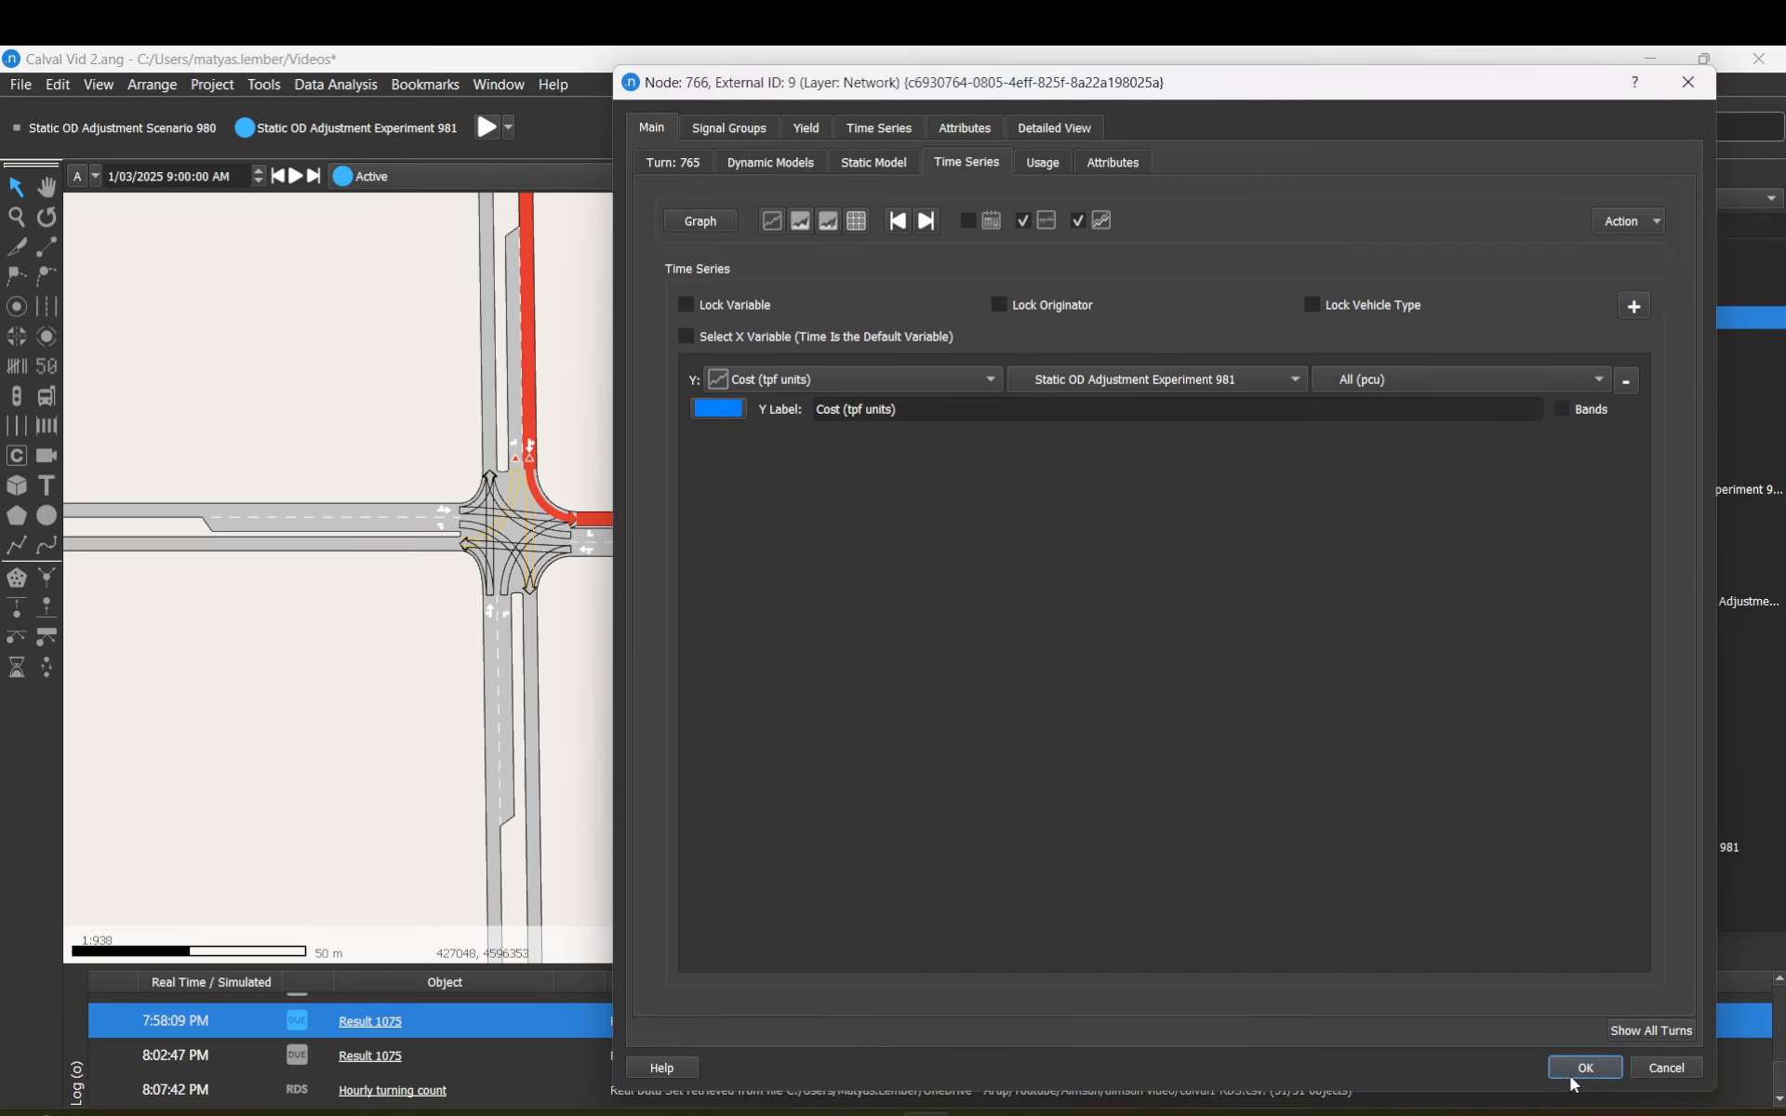
Step: Close node 766's editor with OK and bring up Result 1075's context menu in the Project tree
left_click(1568, 1071)
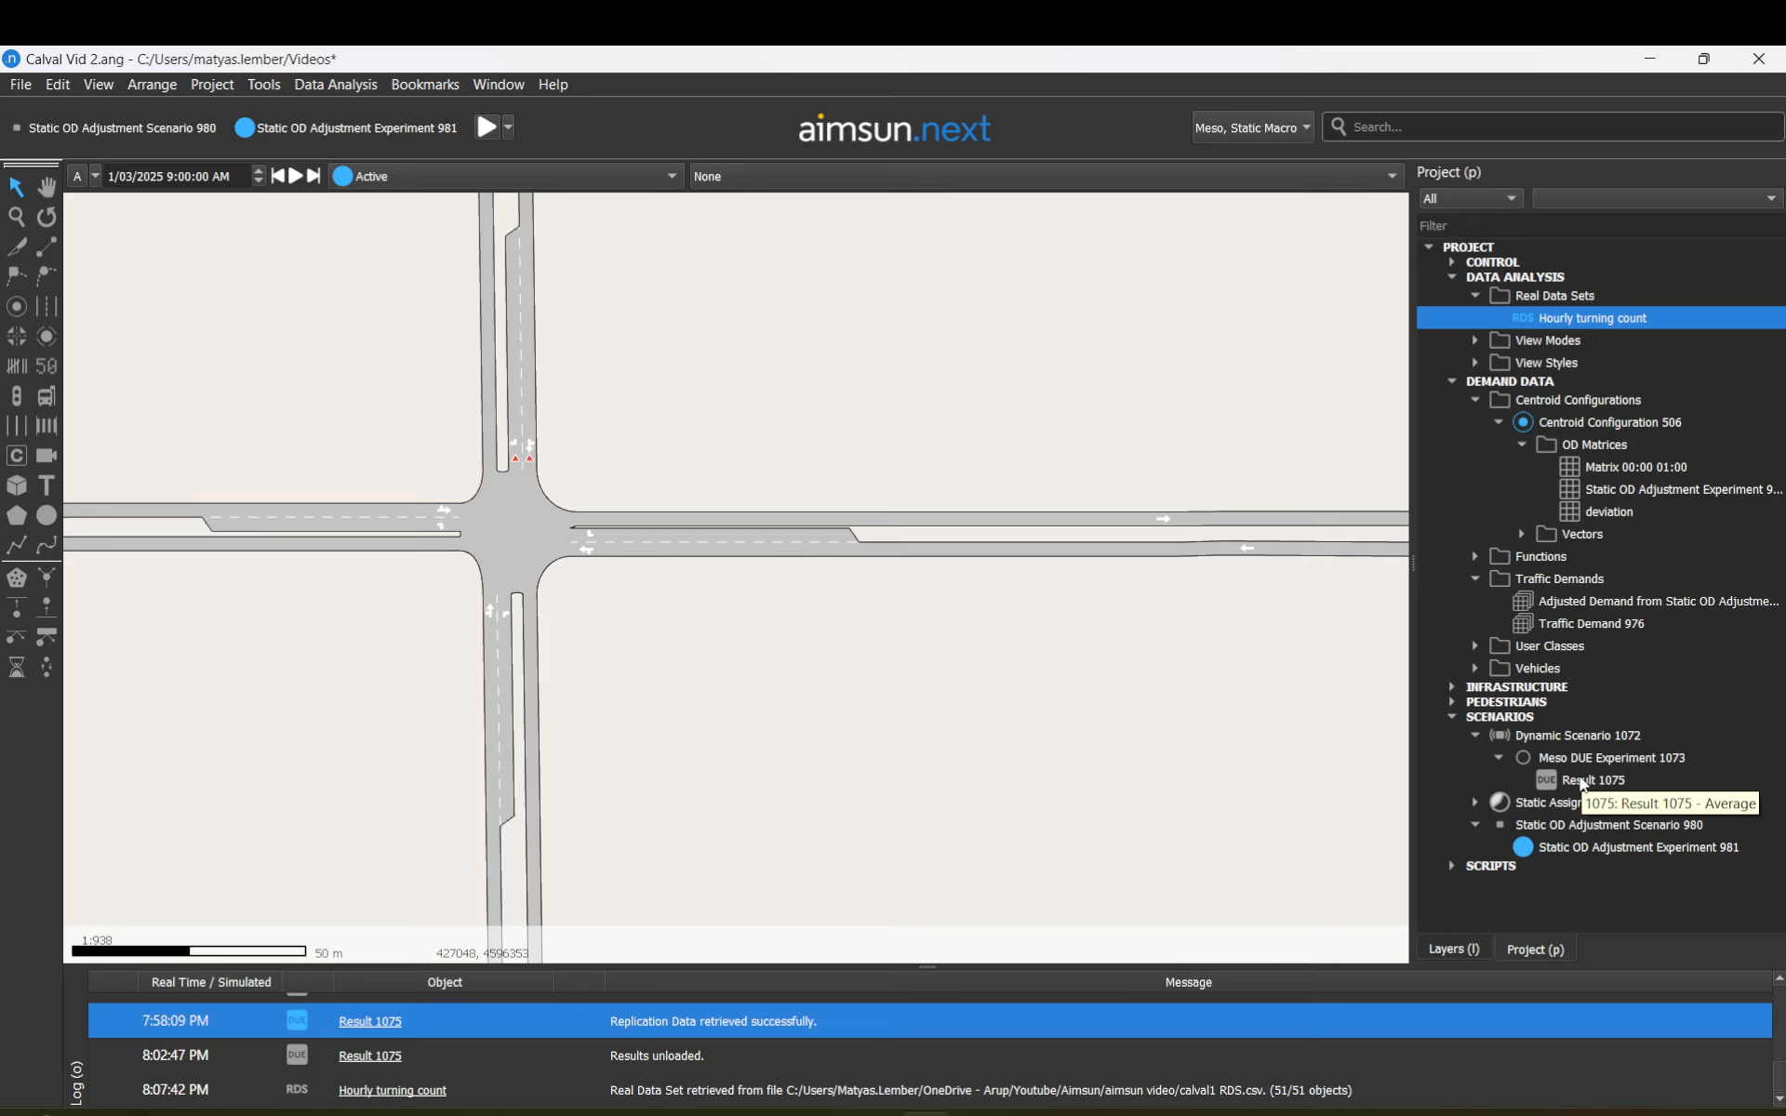
right_click(1581, 781)
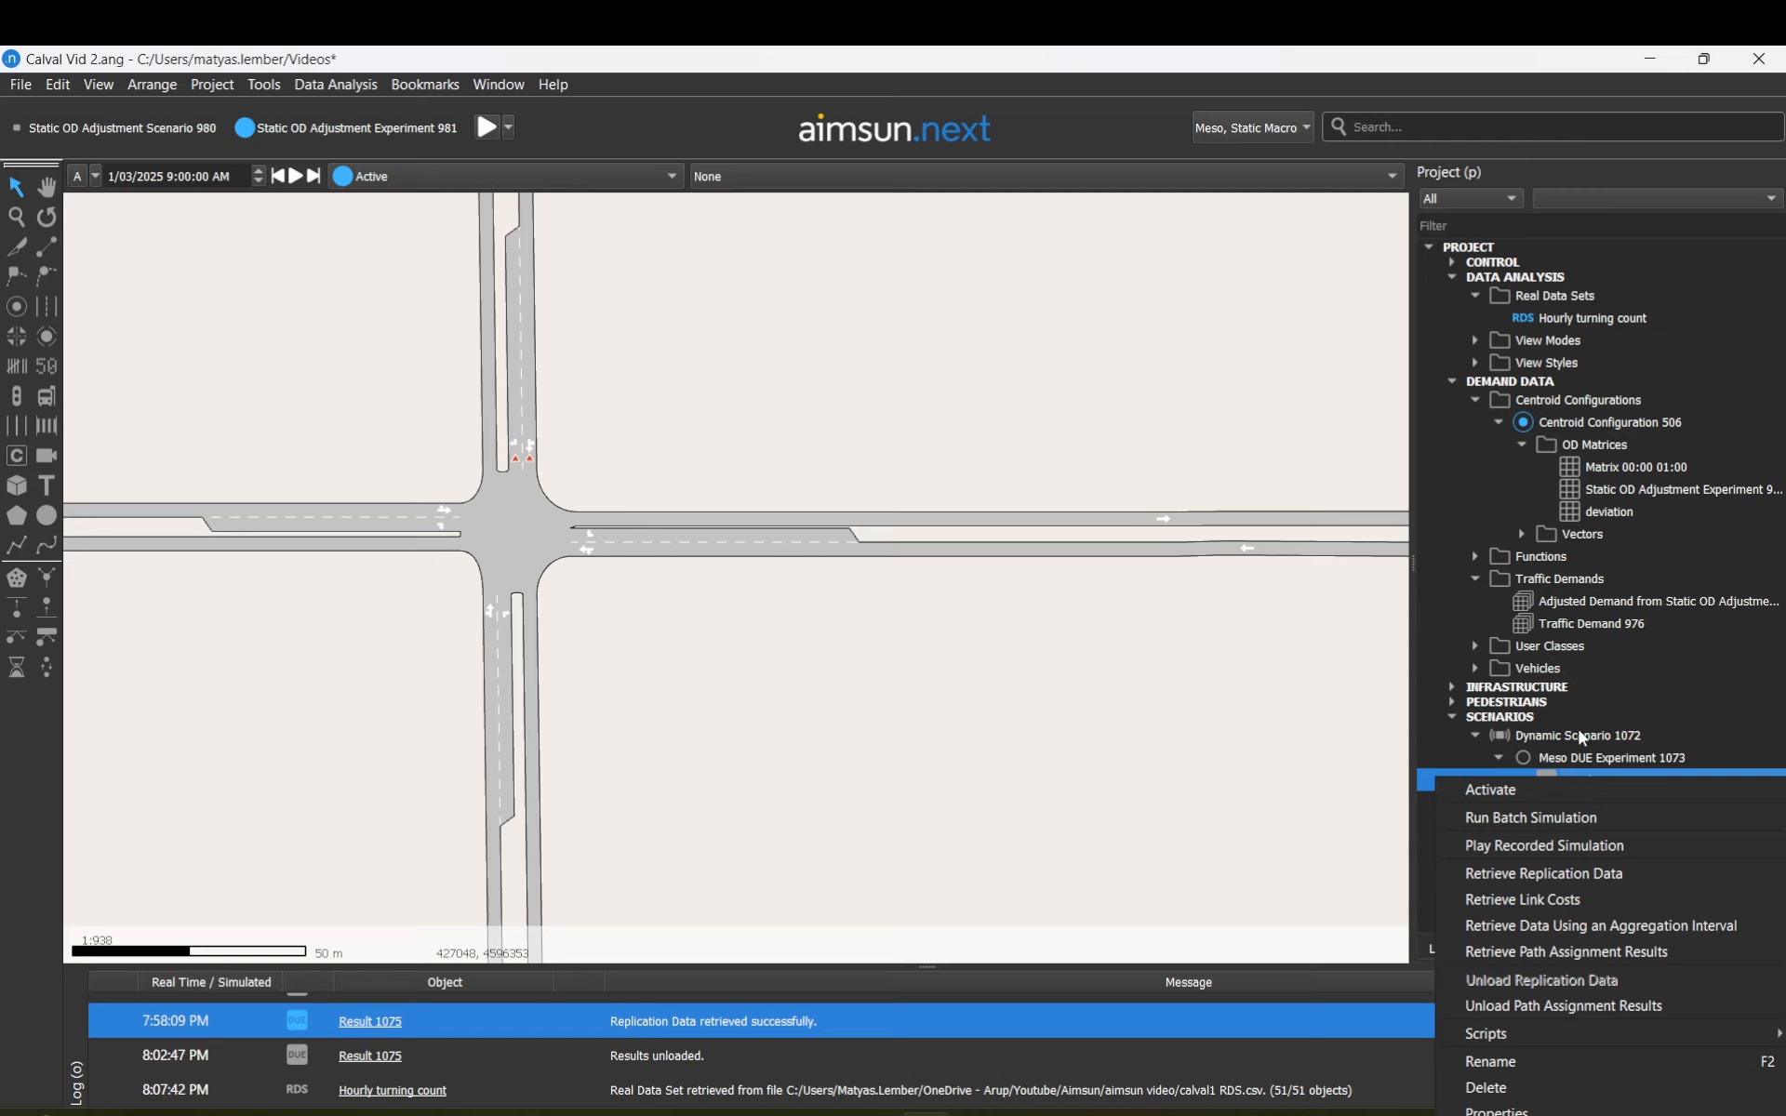
left_click(1582, 737)
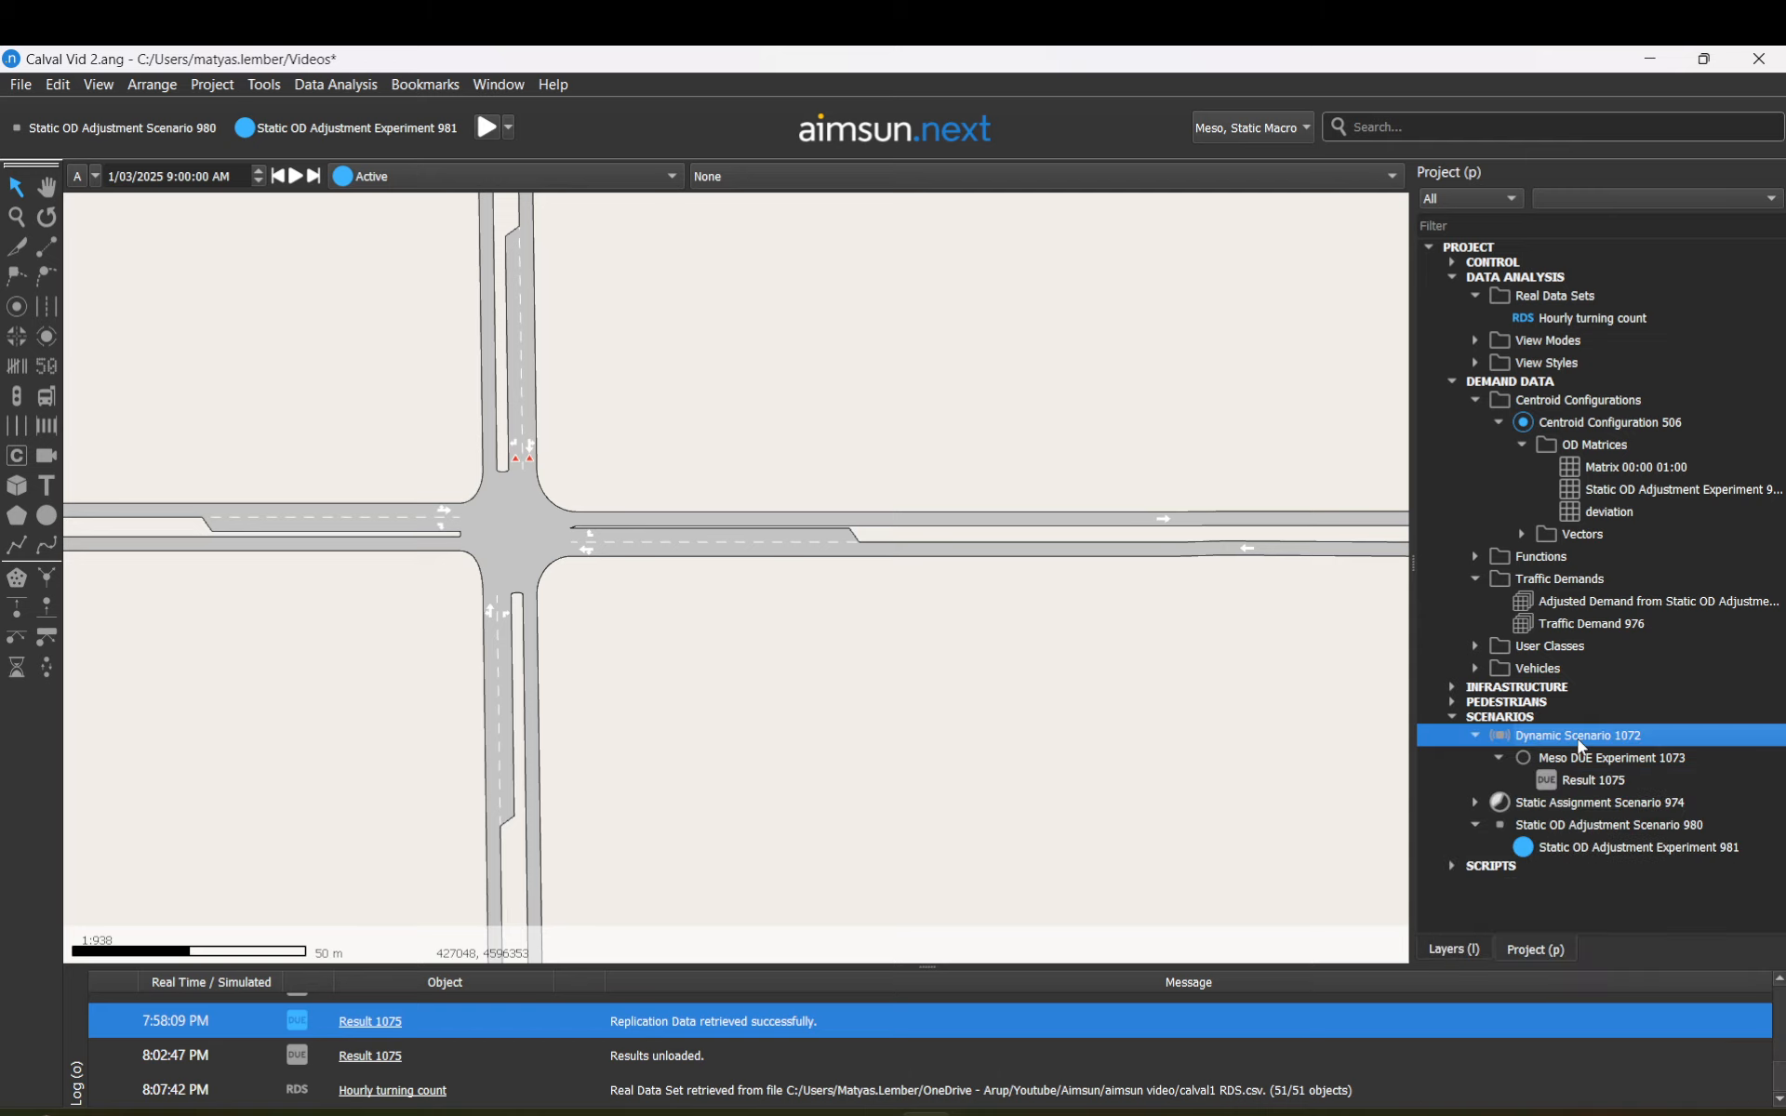
right_click(1591, 788)
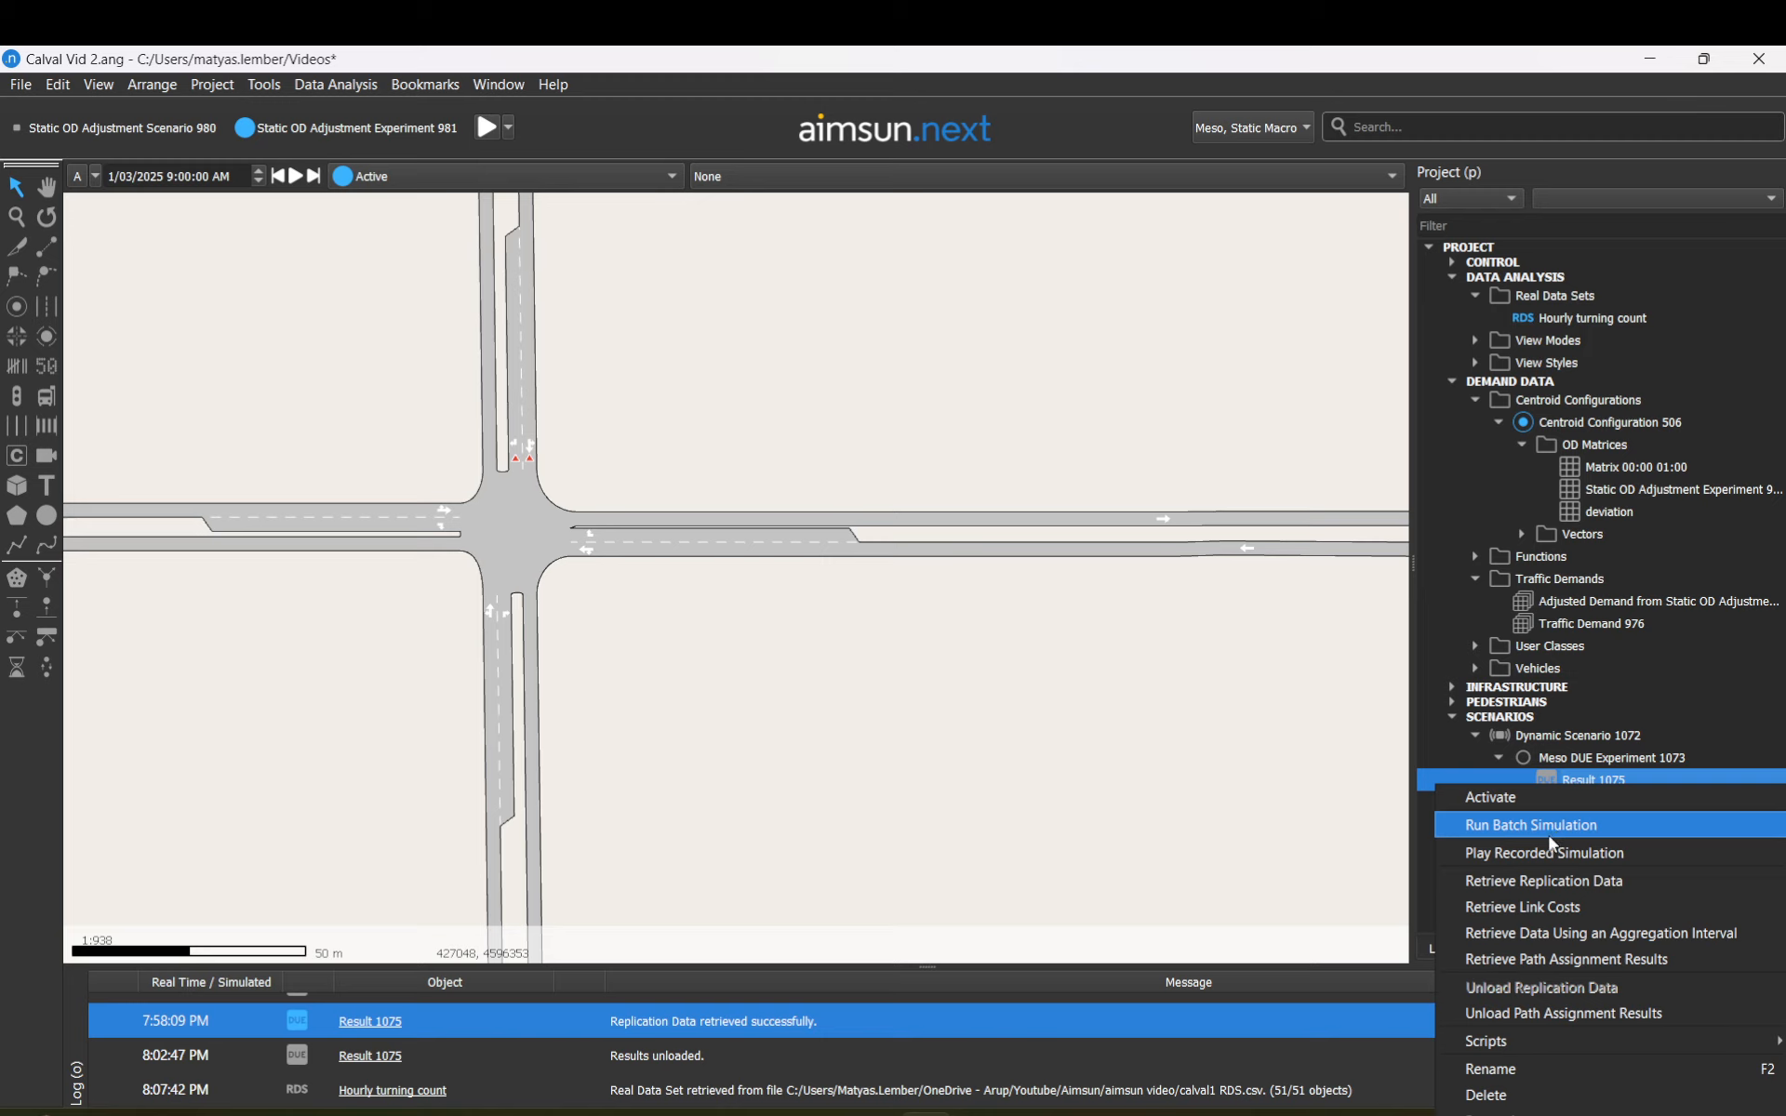
right_click(1579, 777)
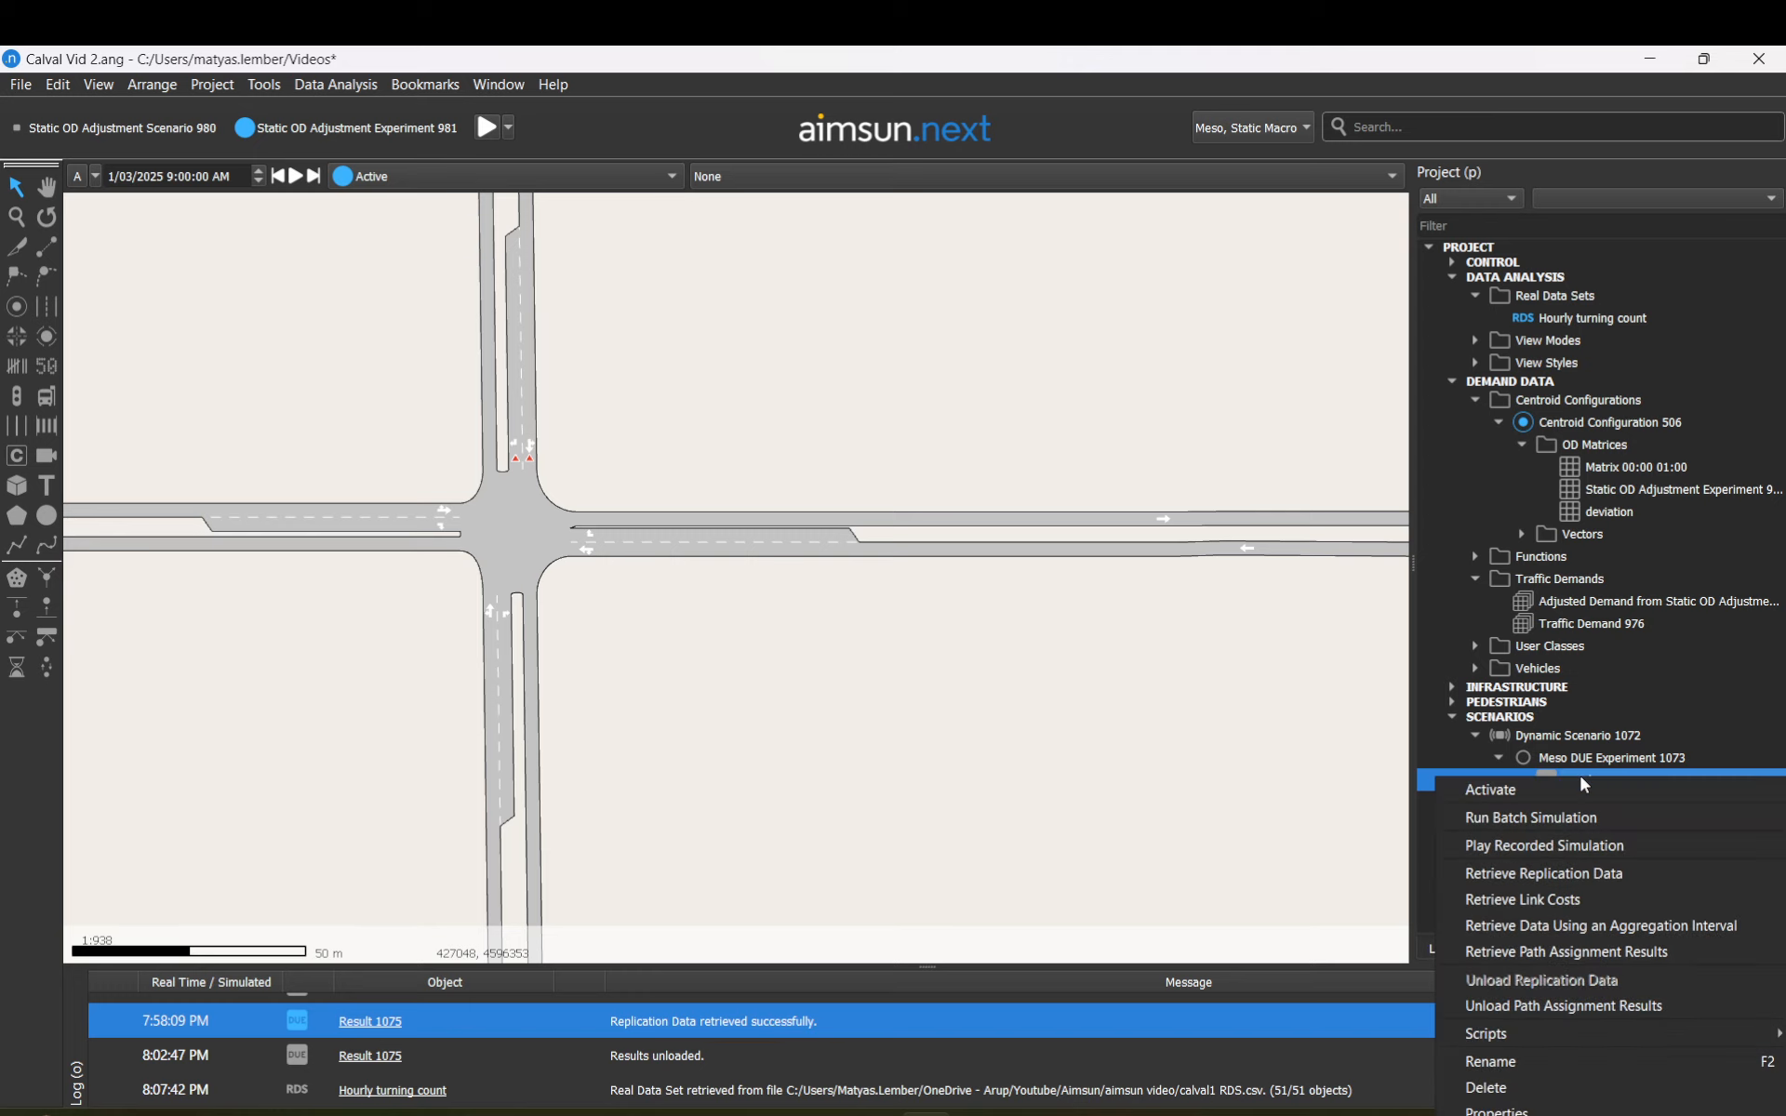
left_click(1578, 775)
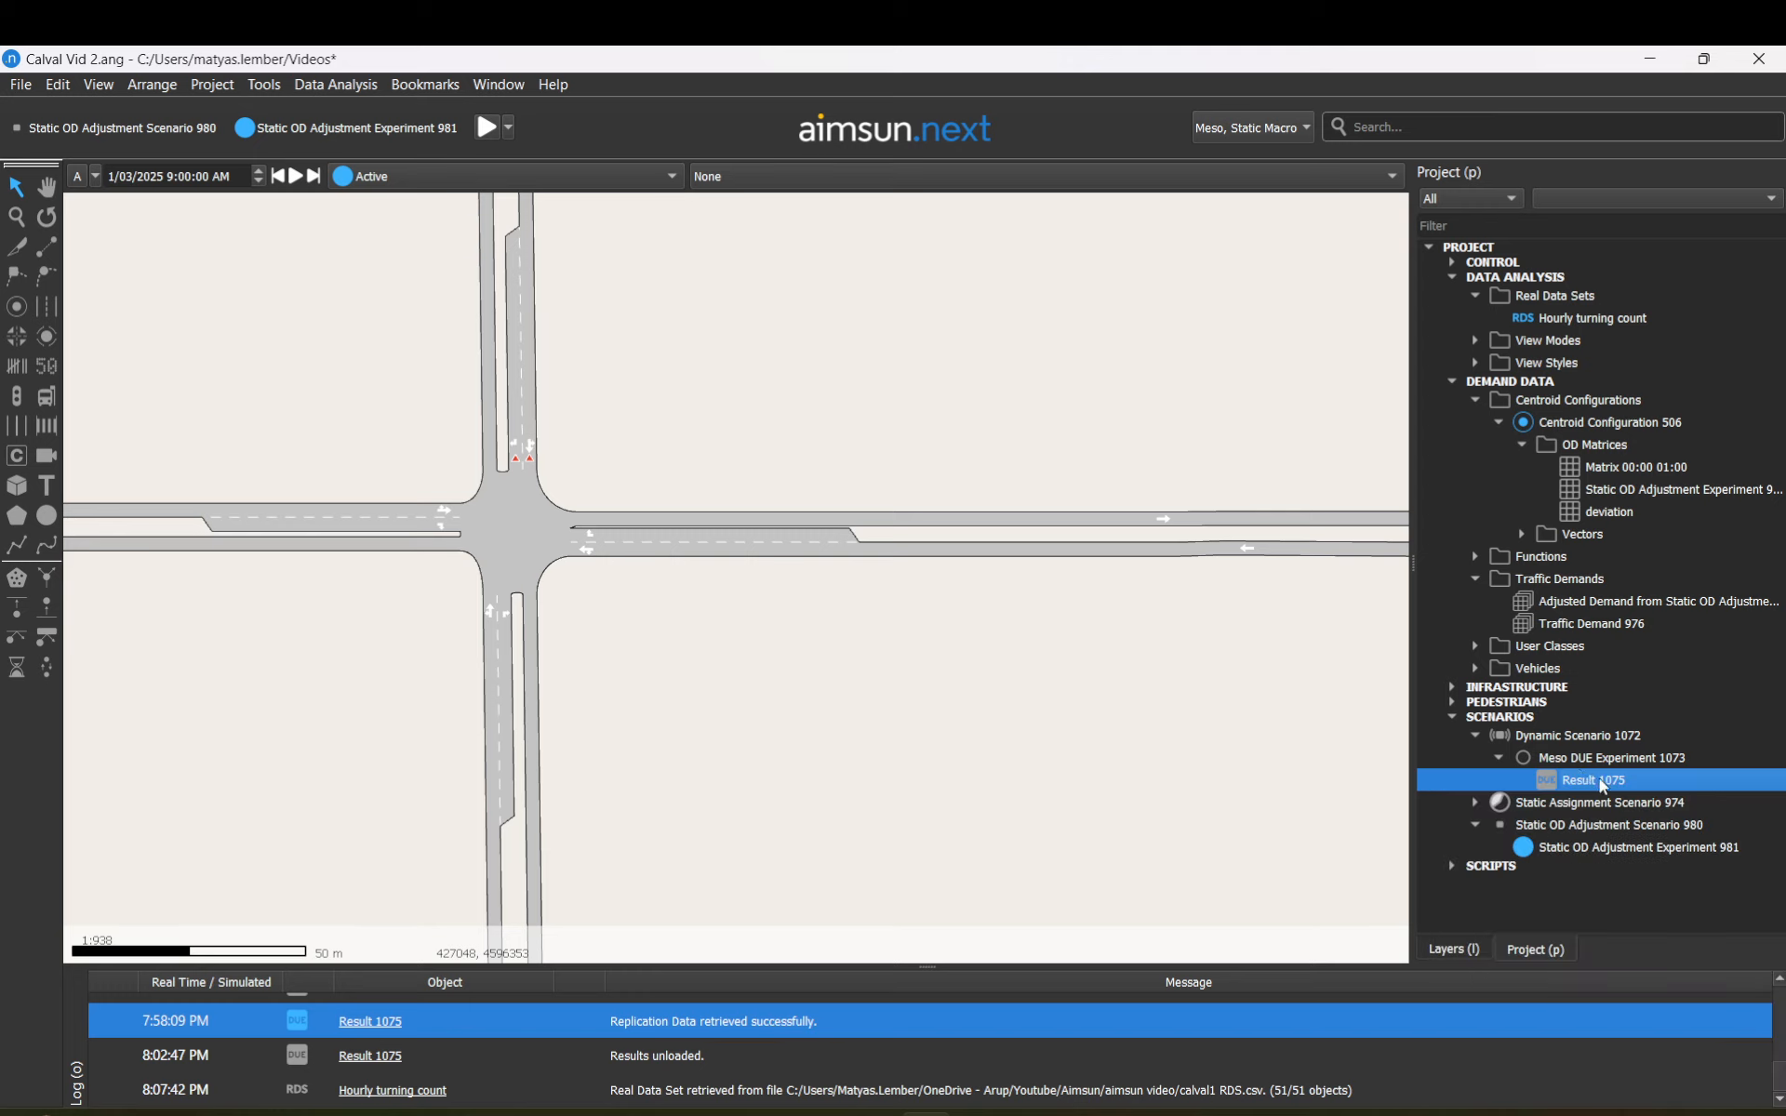
right_click(1598, 777)
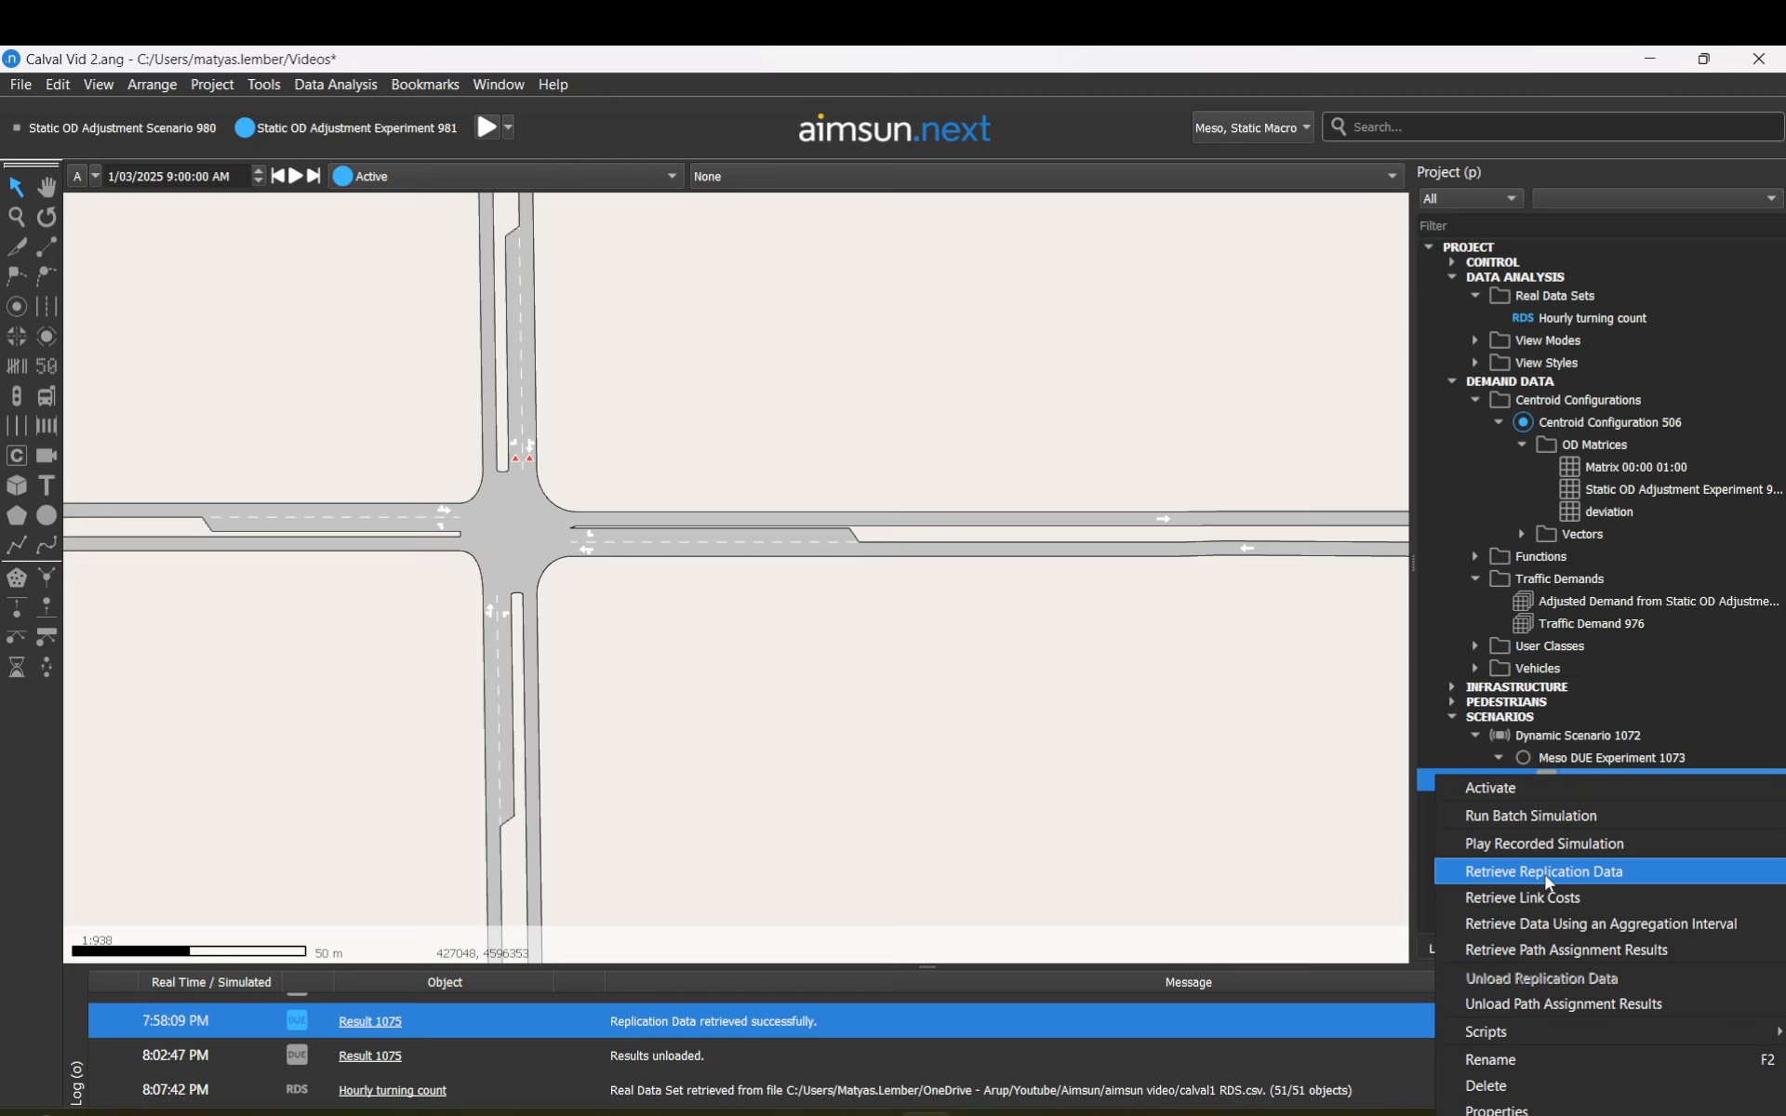
Step: Glance at Meso DUE Experiment 1073, then keep Dynamic Scenario 1072 outputs in Calval Vid 2.sqlite
left_click(1585, 757)
double_click(1585, 757)
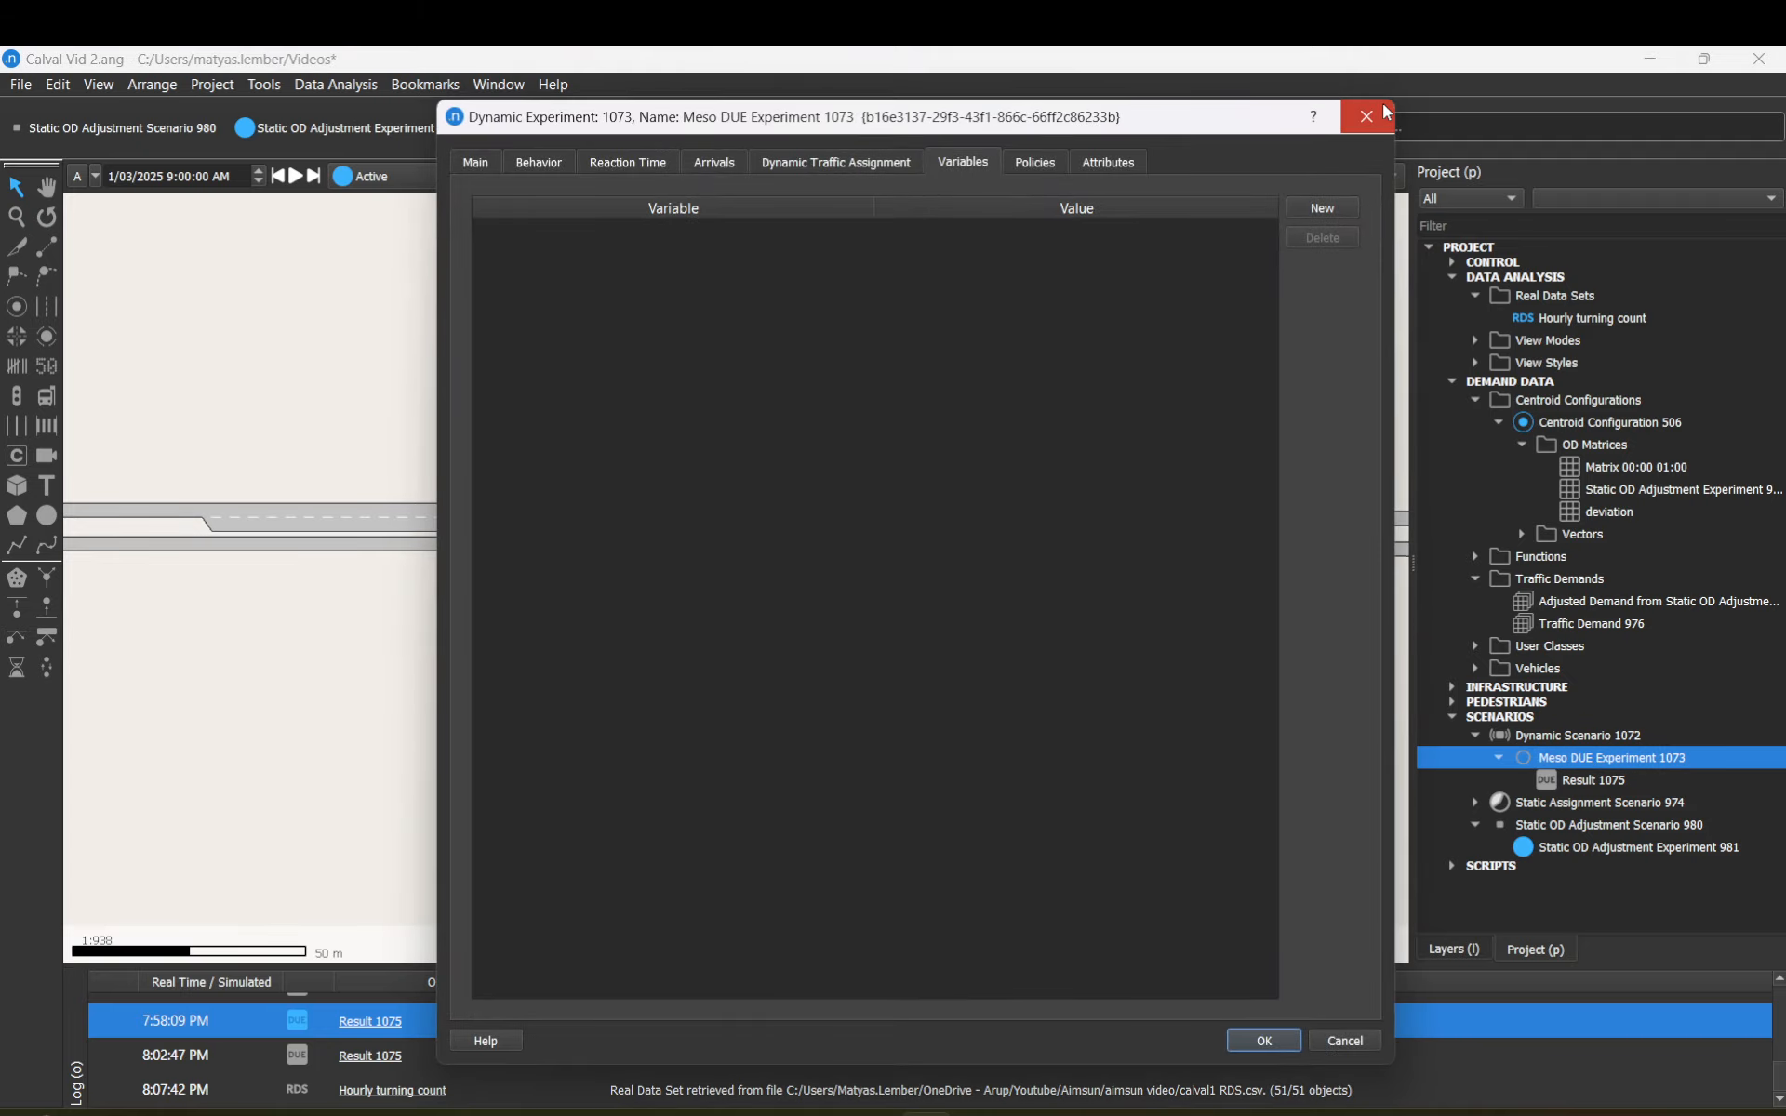
left_click(1366, 117)
double_click(1570, 734)
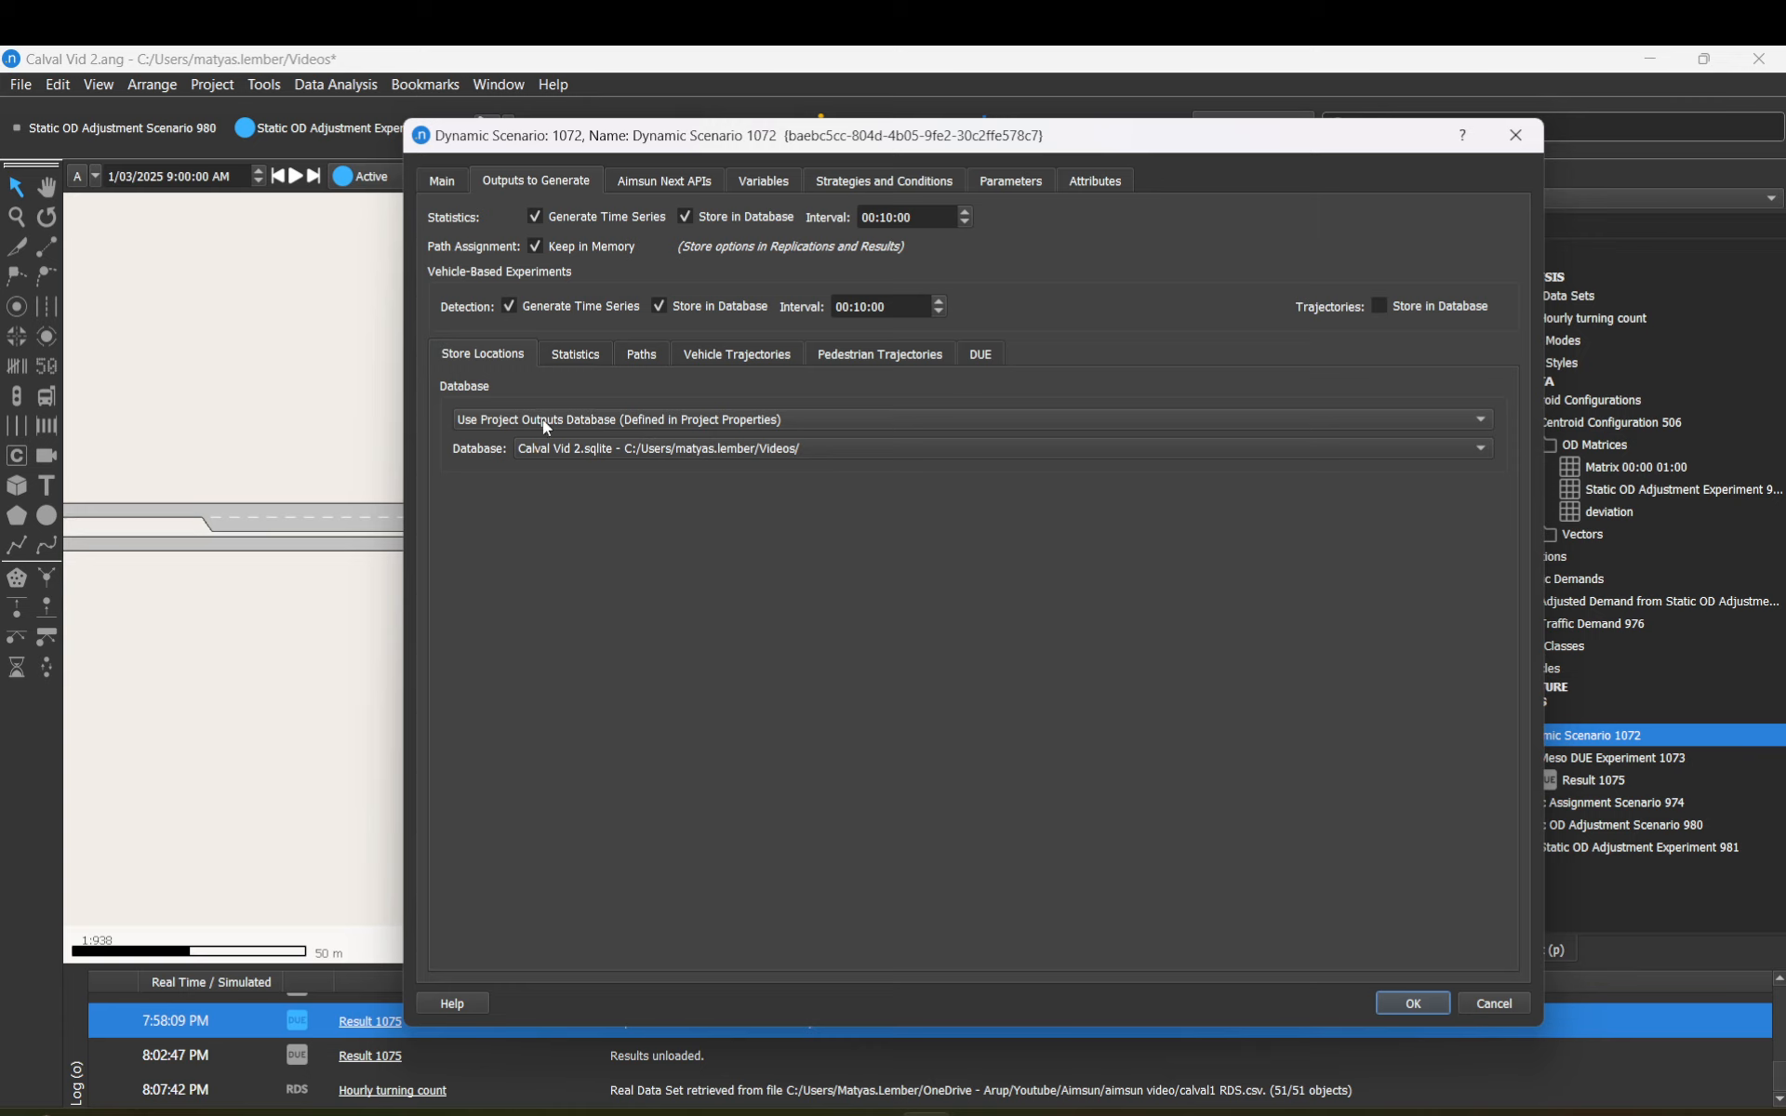
left_click(509, 423)
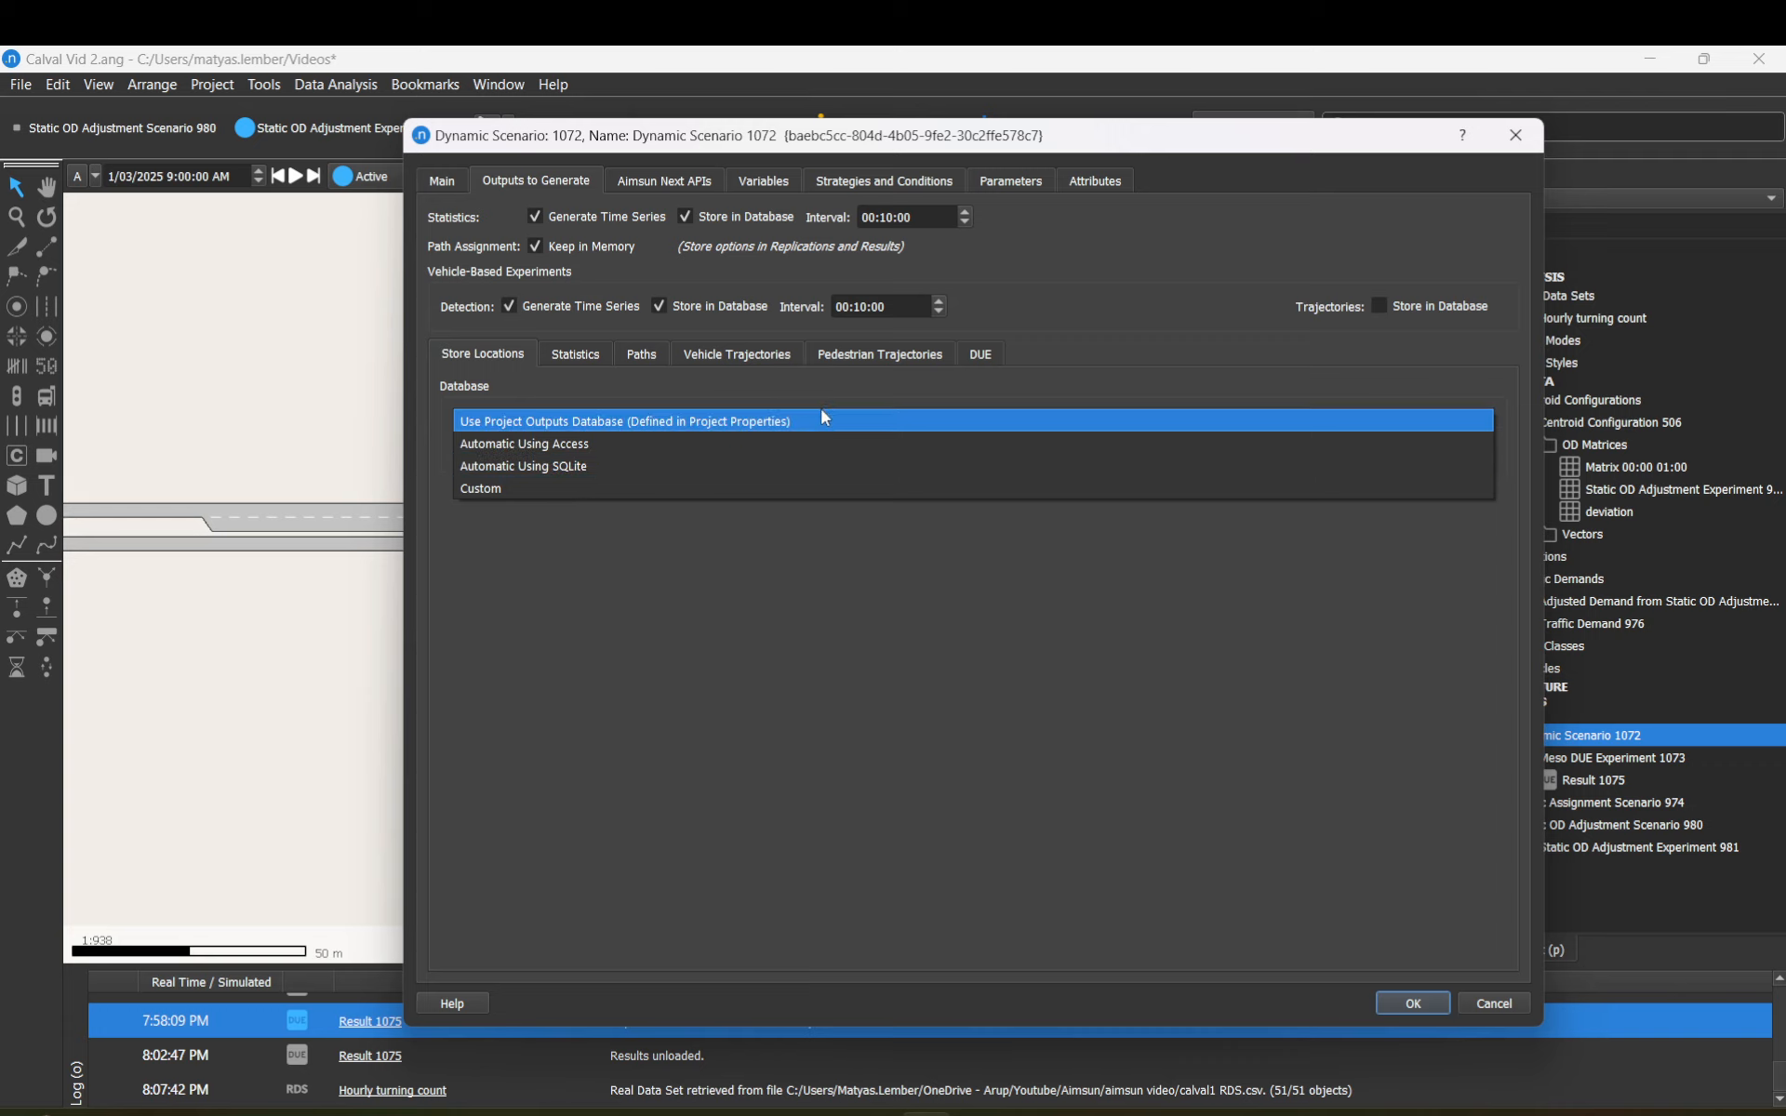
key("Return")
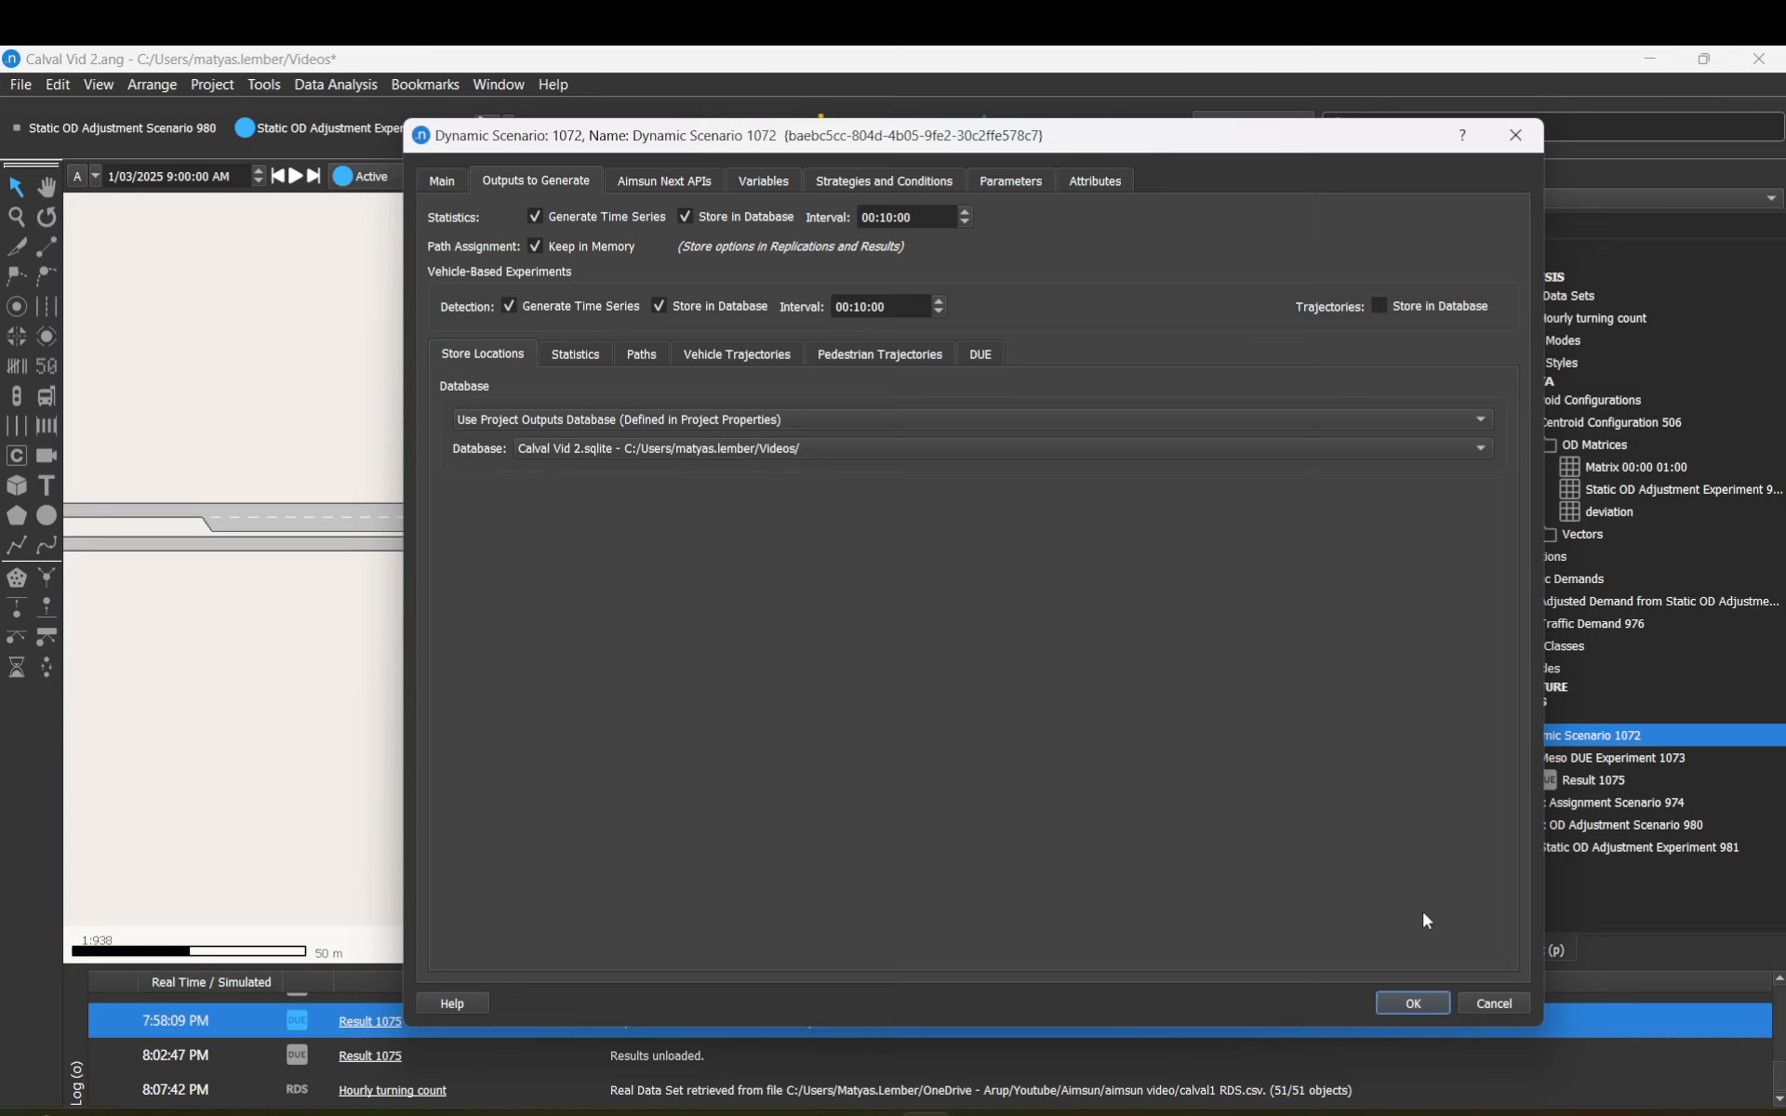
Step: Confirm Dynamic Scenario 1072's output settings and retrieve Result 1075's replication data
left_click(1421, 1006)
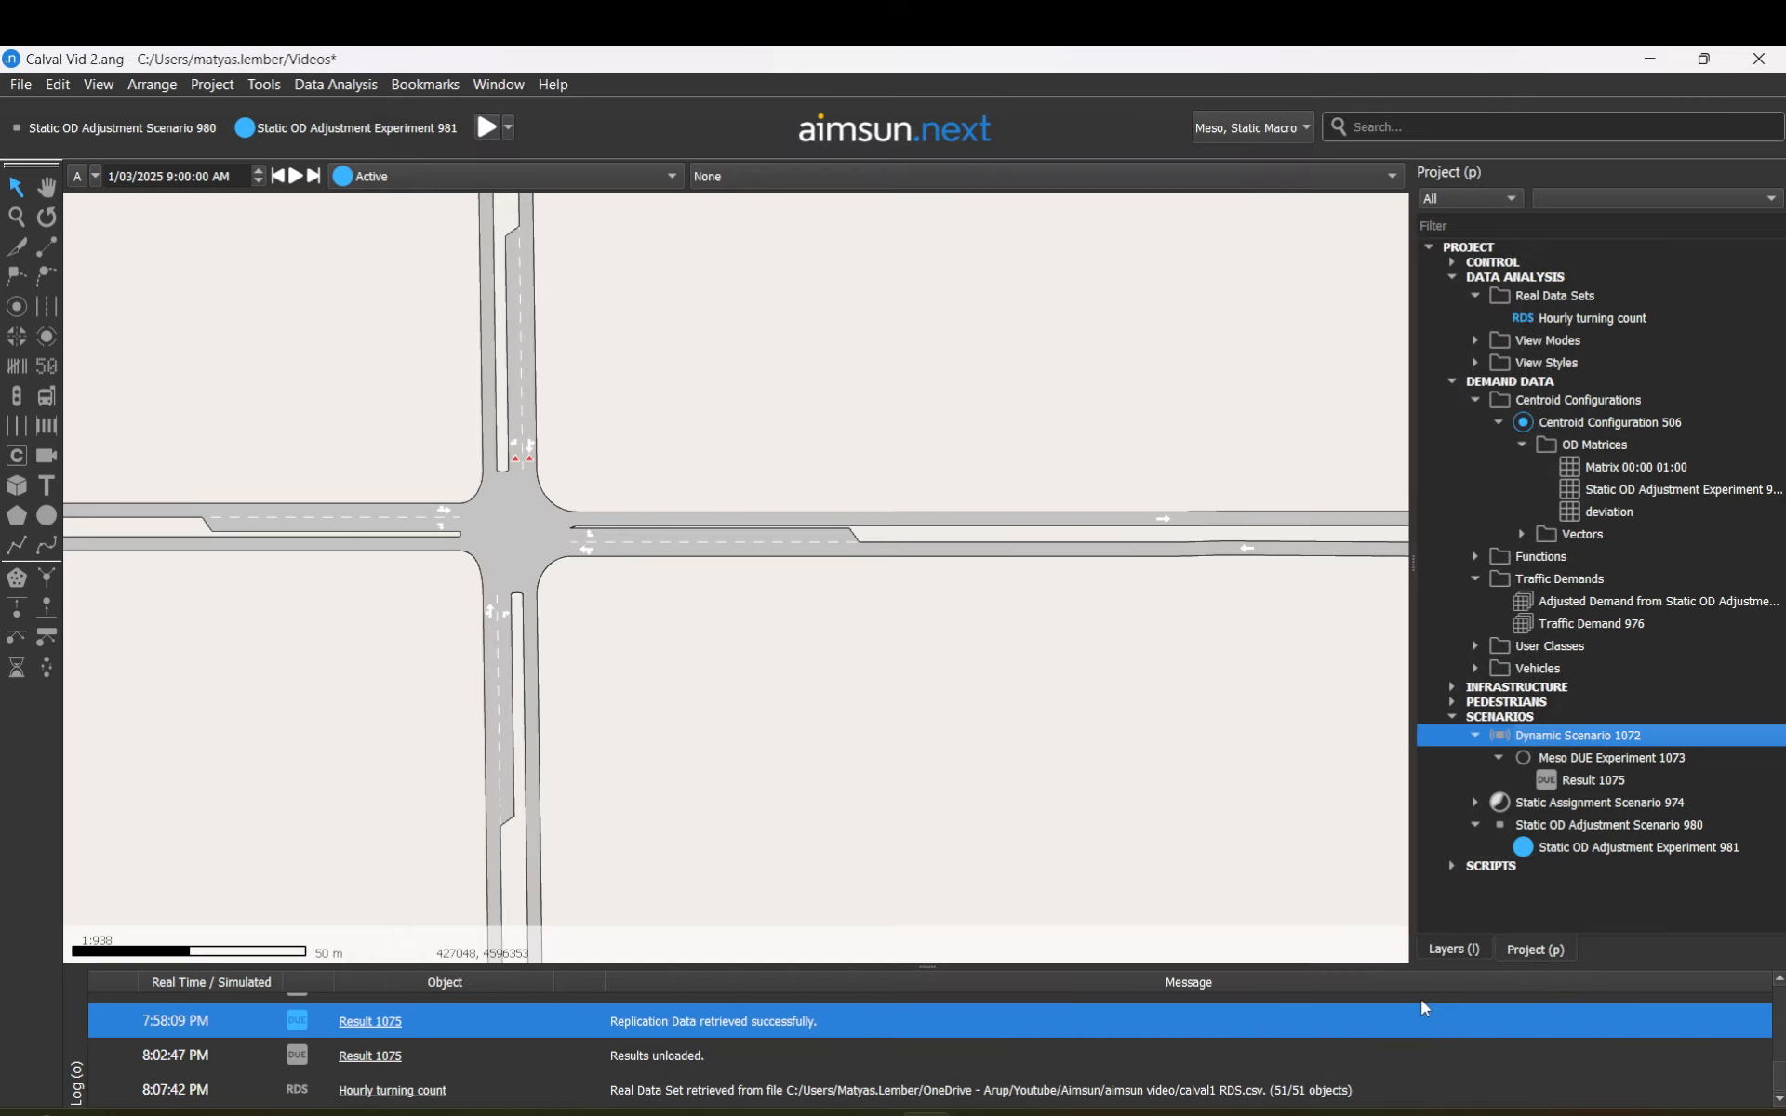
right_click(1575, 774)
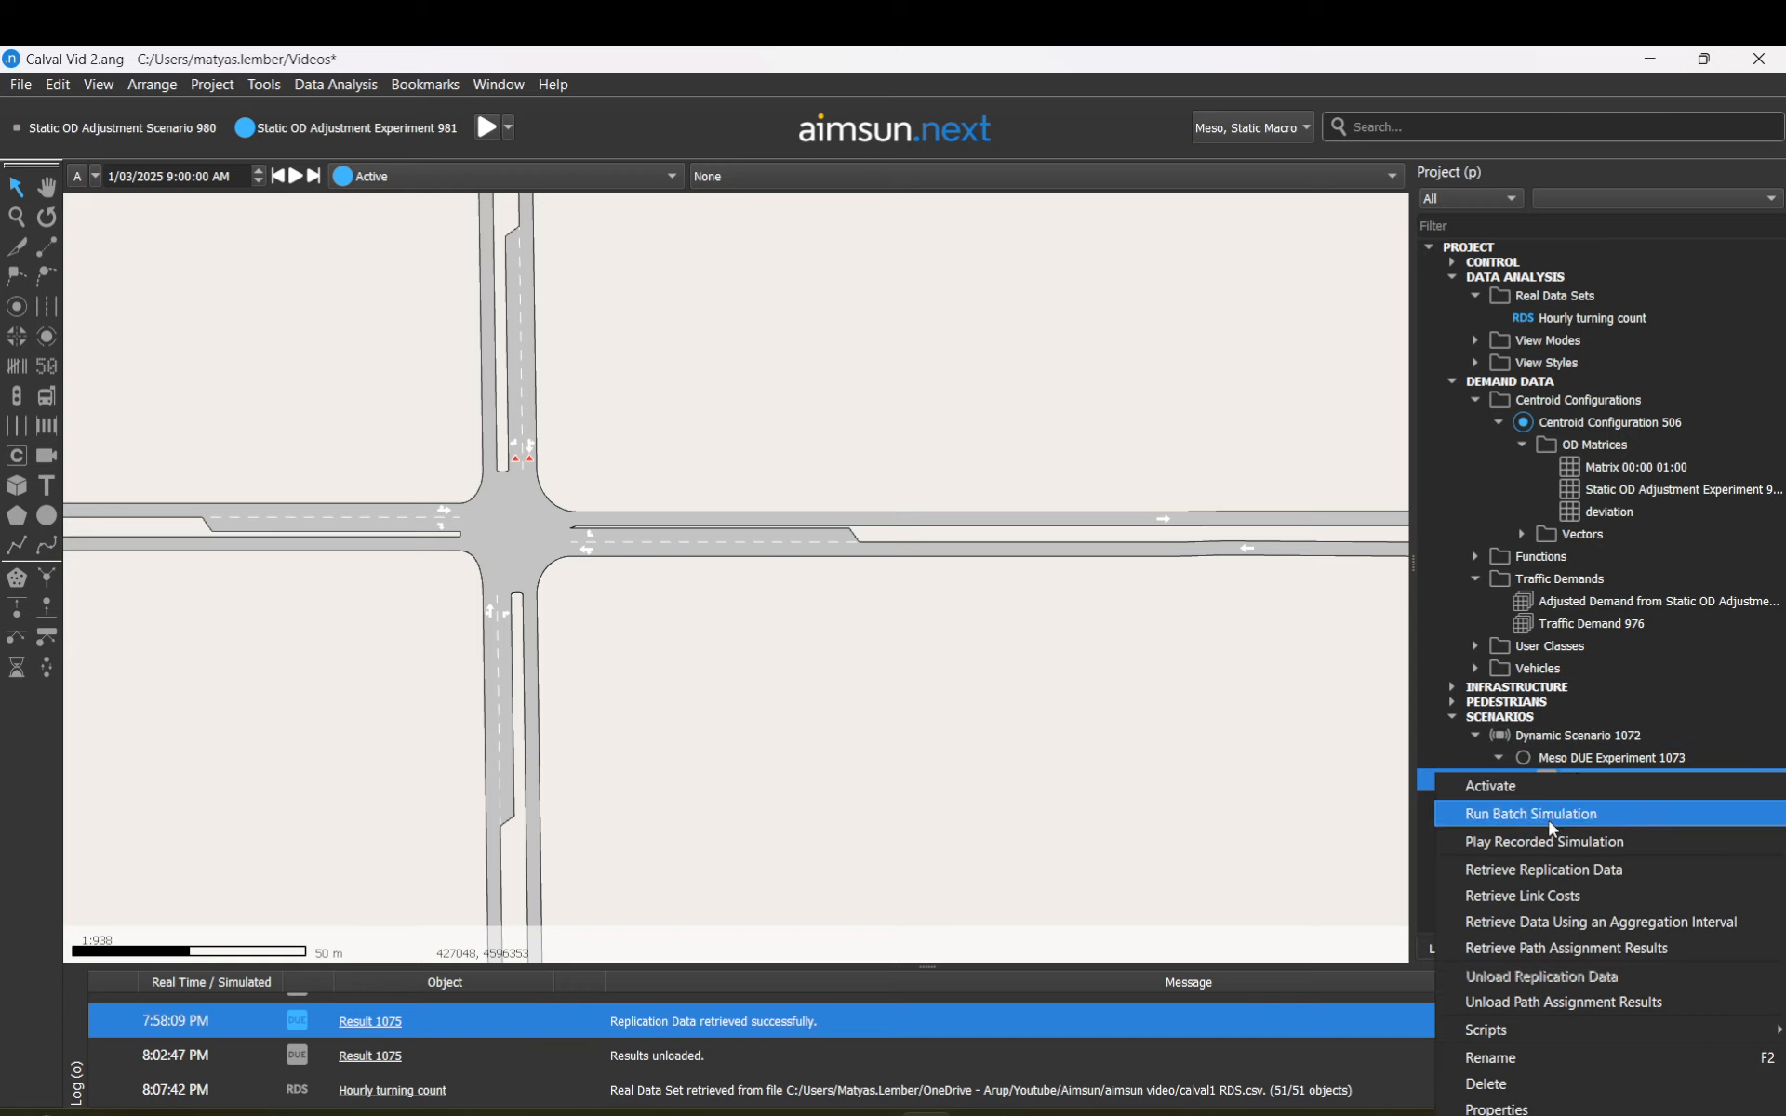
left_click(1568, 719)
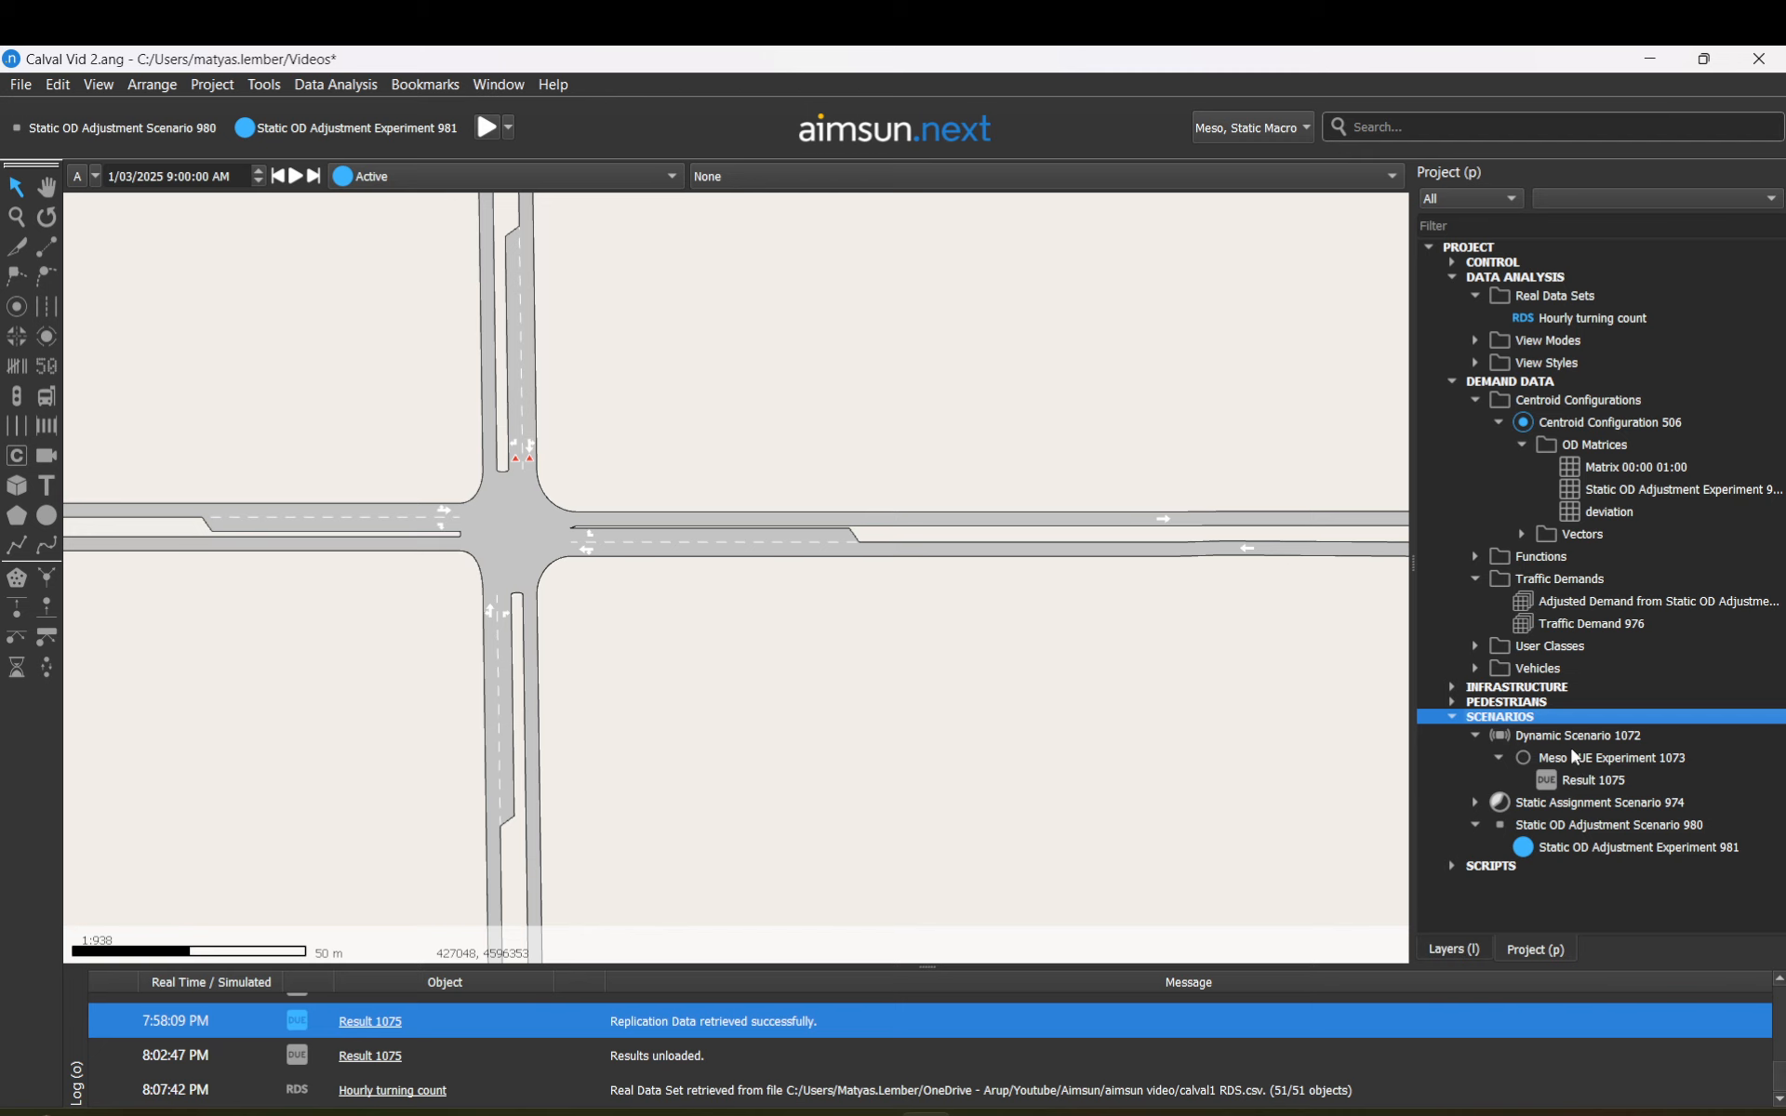
double_click(1578, 736)
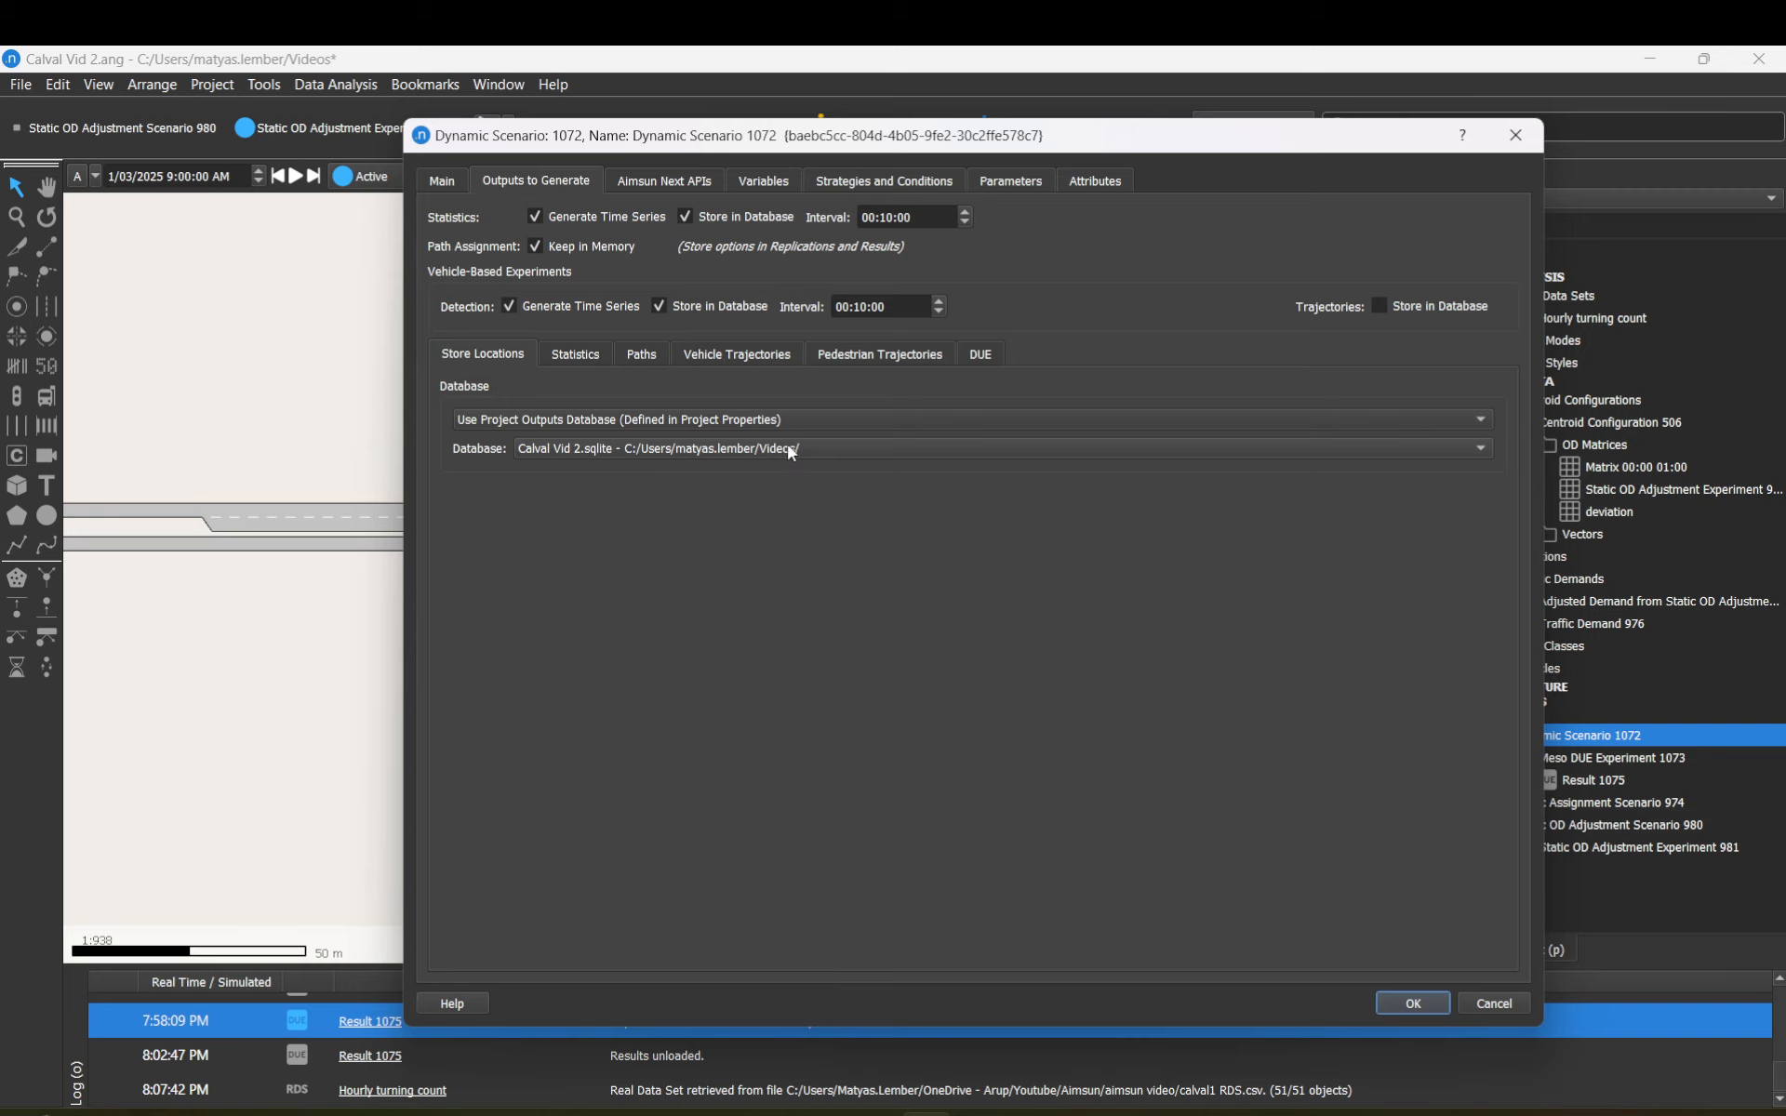
left_click(1406, 1005)
right_click(1582, 783)
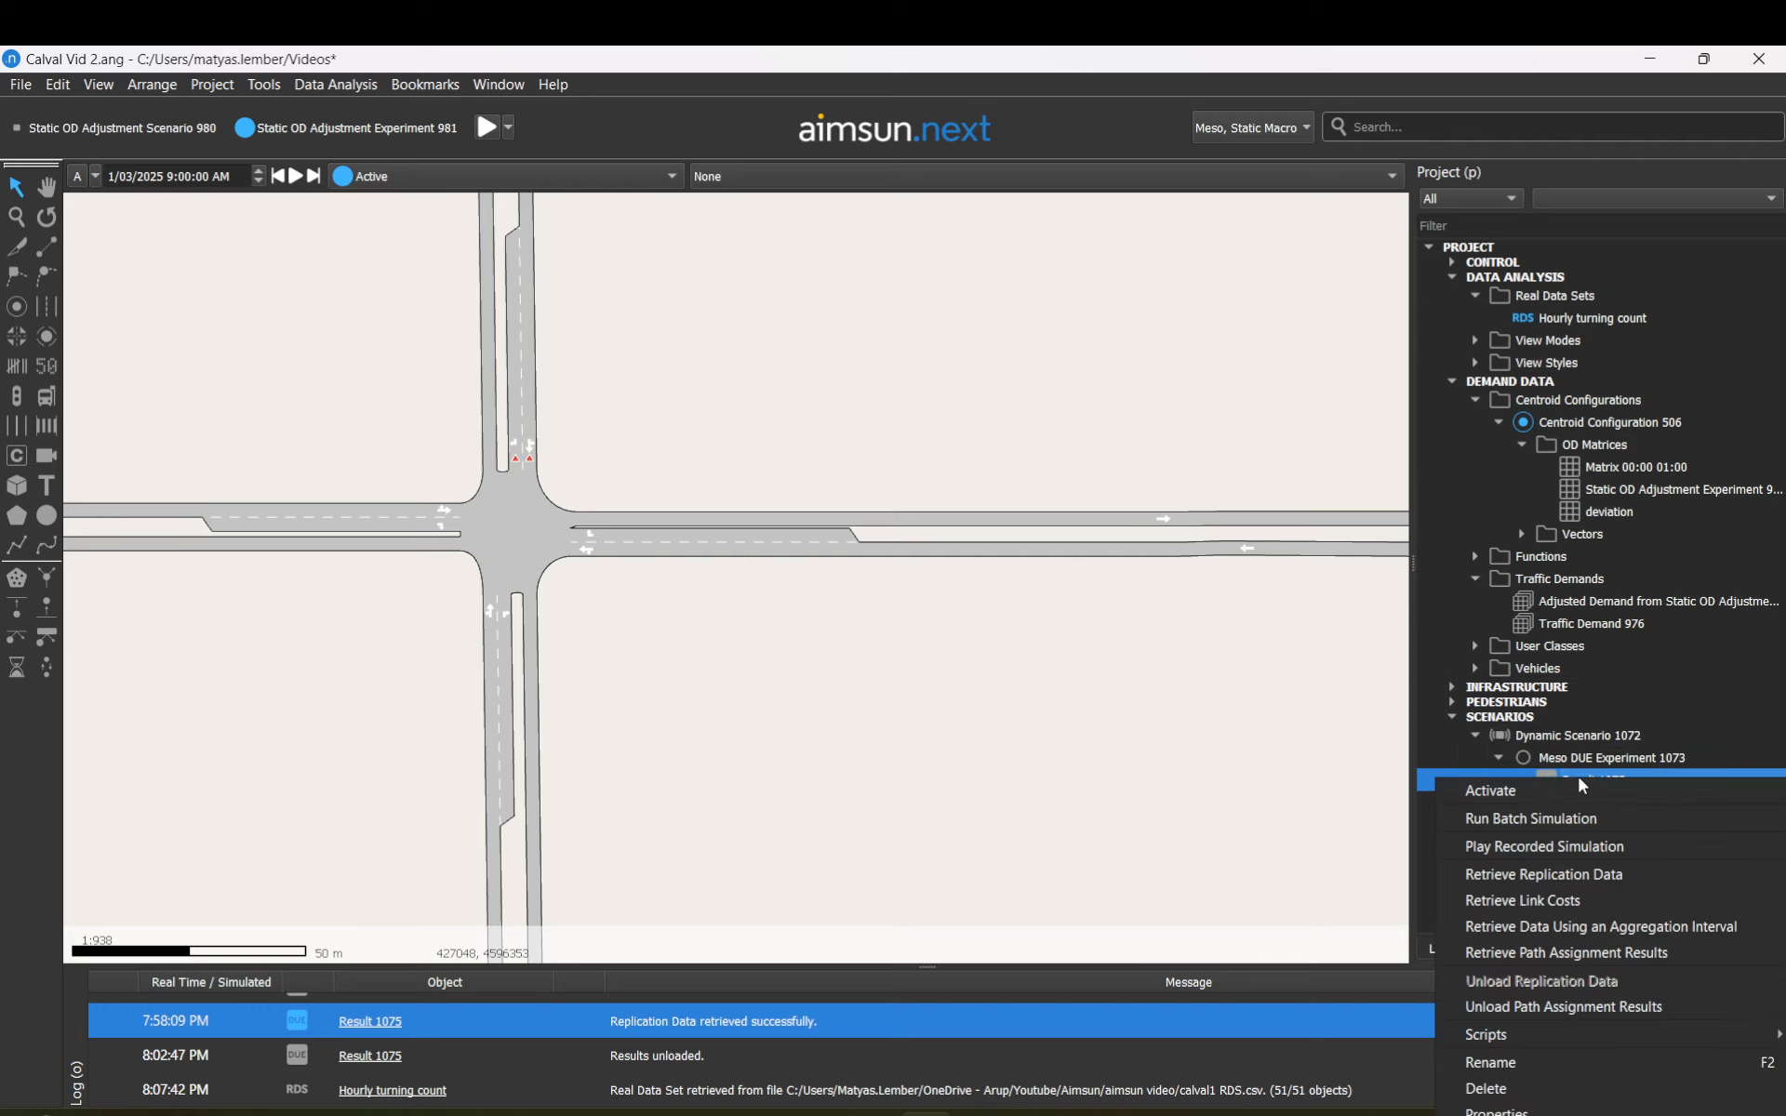
left_click(1499, 875)
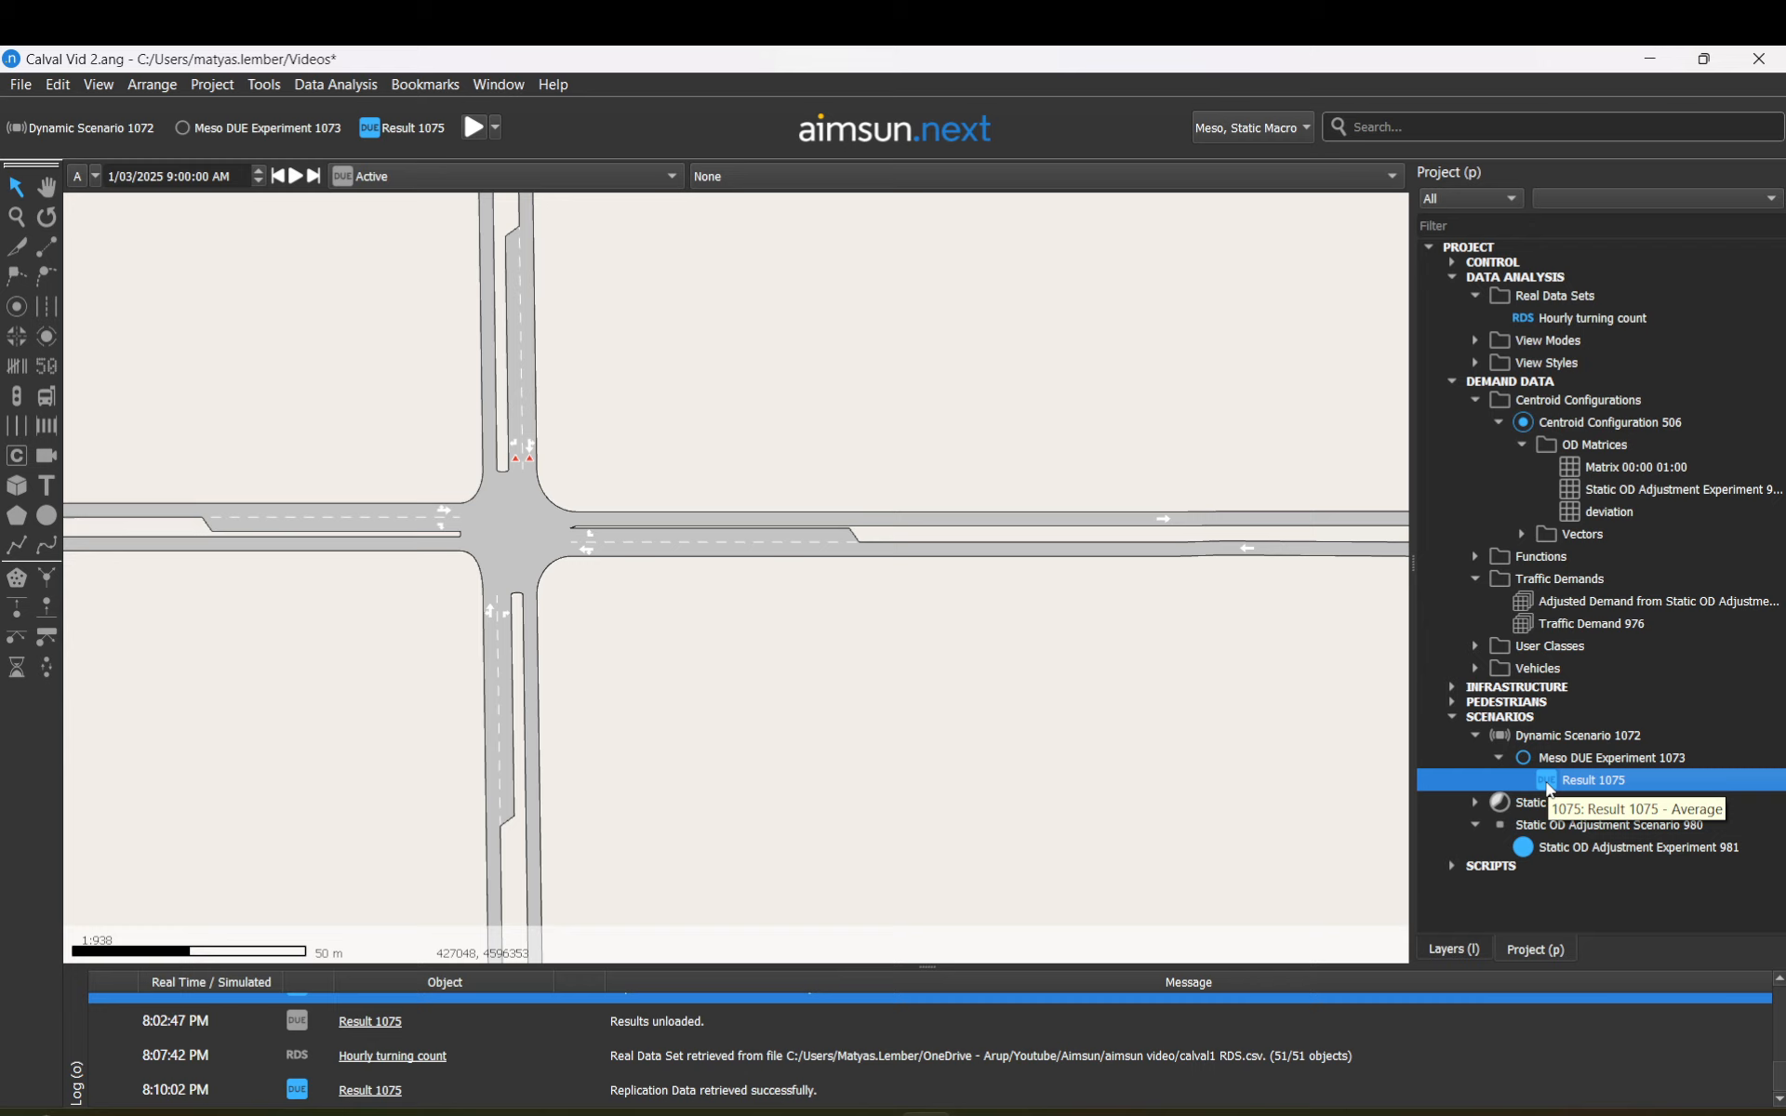
Step: Activate Static OD Adjustment Experiment 981 from the Project tree
left_click(666, 177)
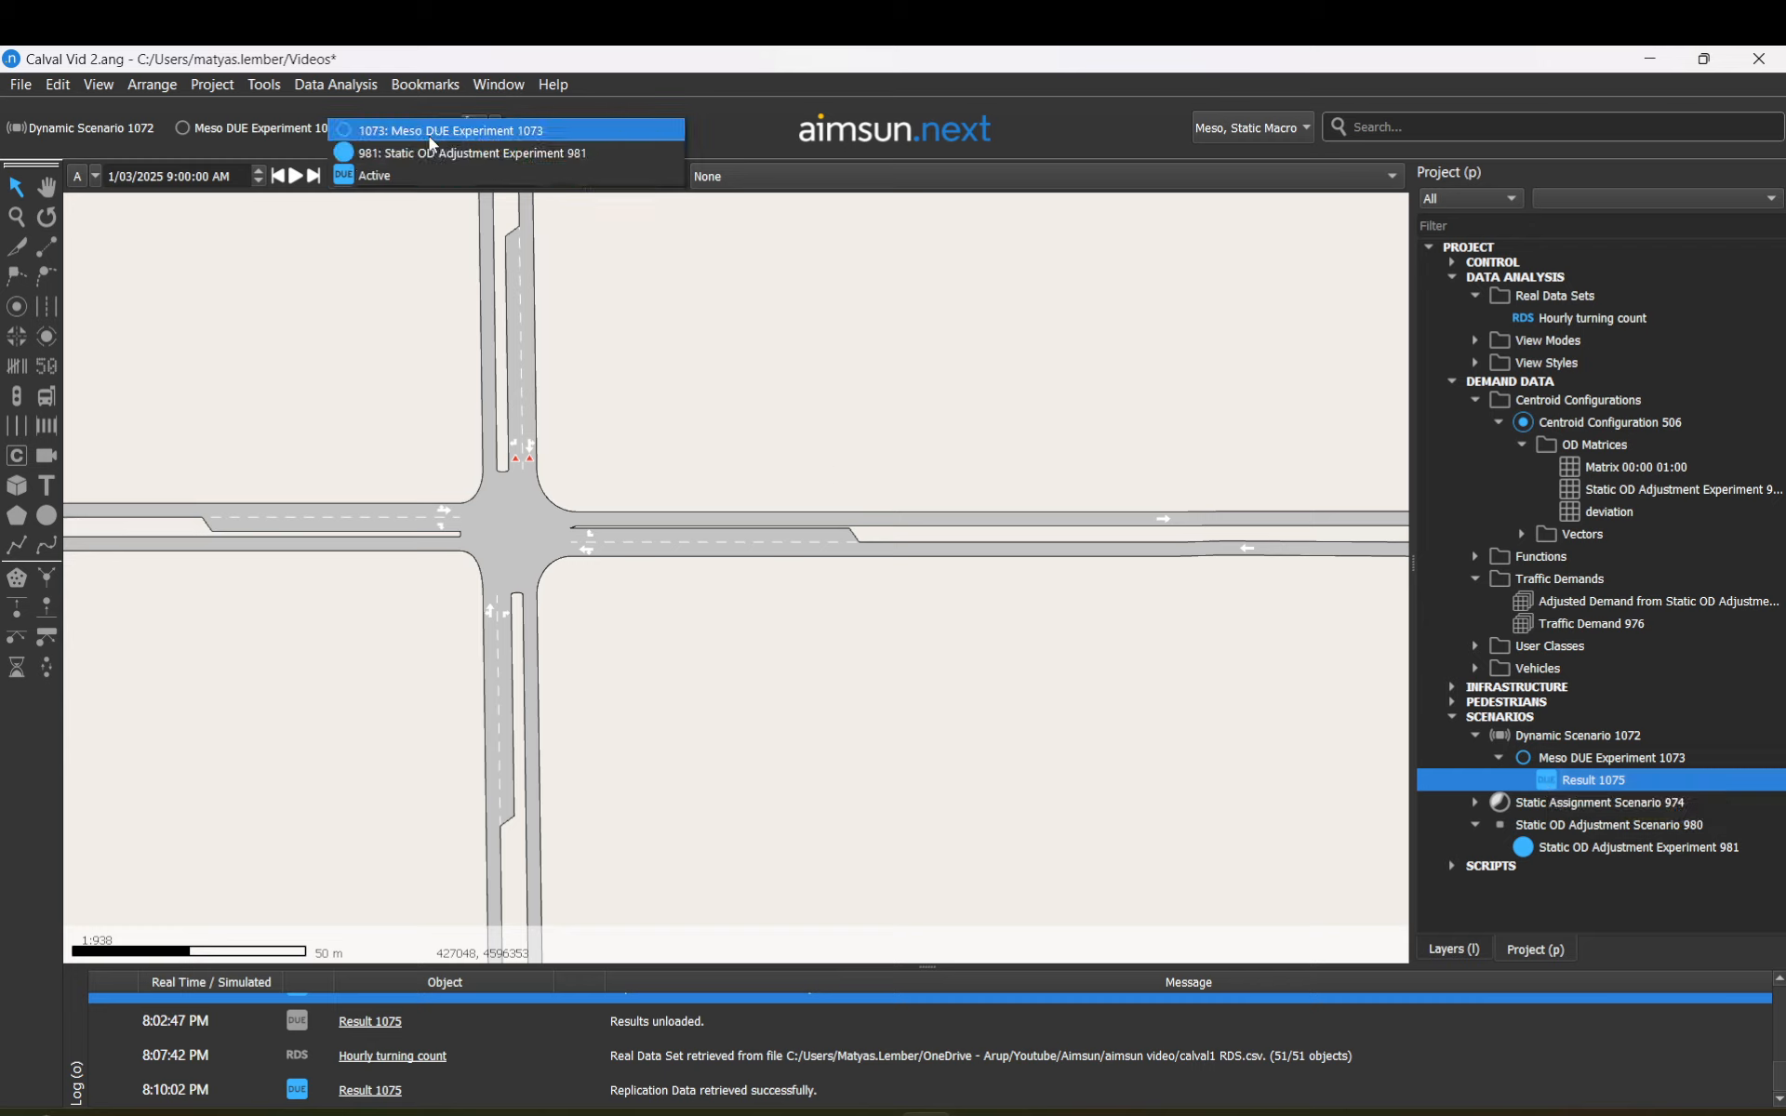
left_click(404, 184)
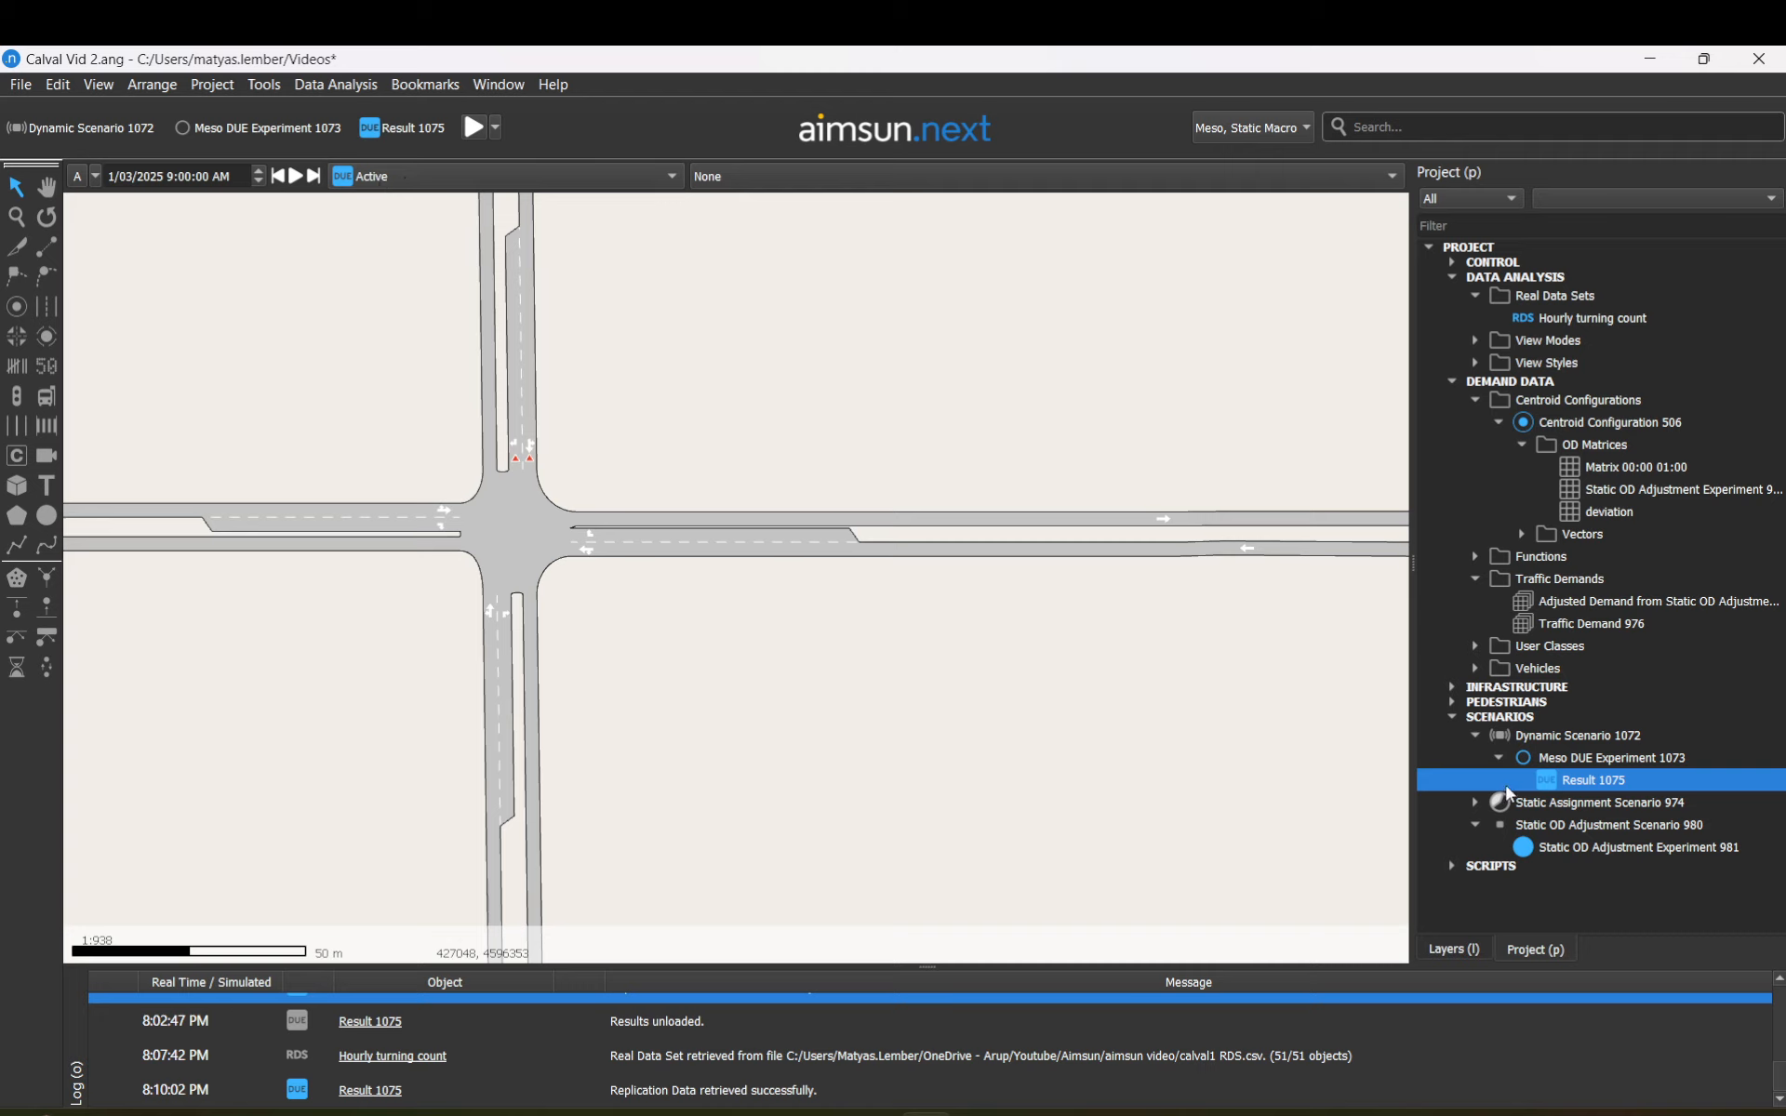
right_click(1605, 854)
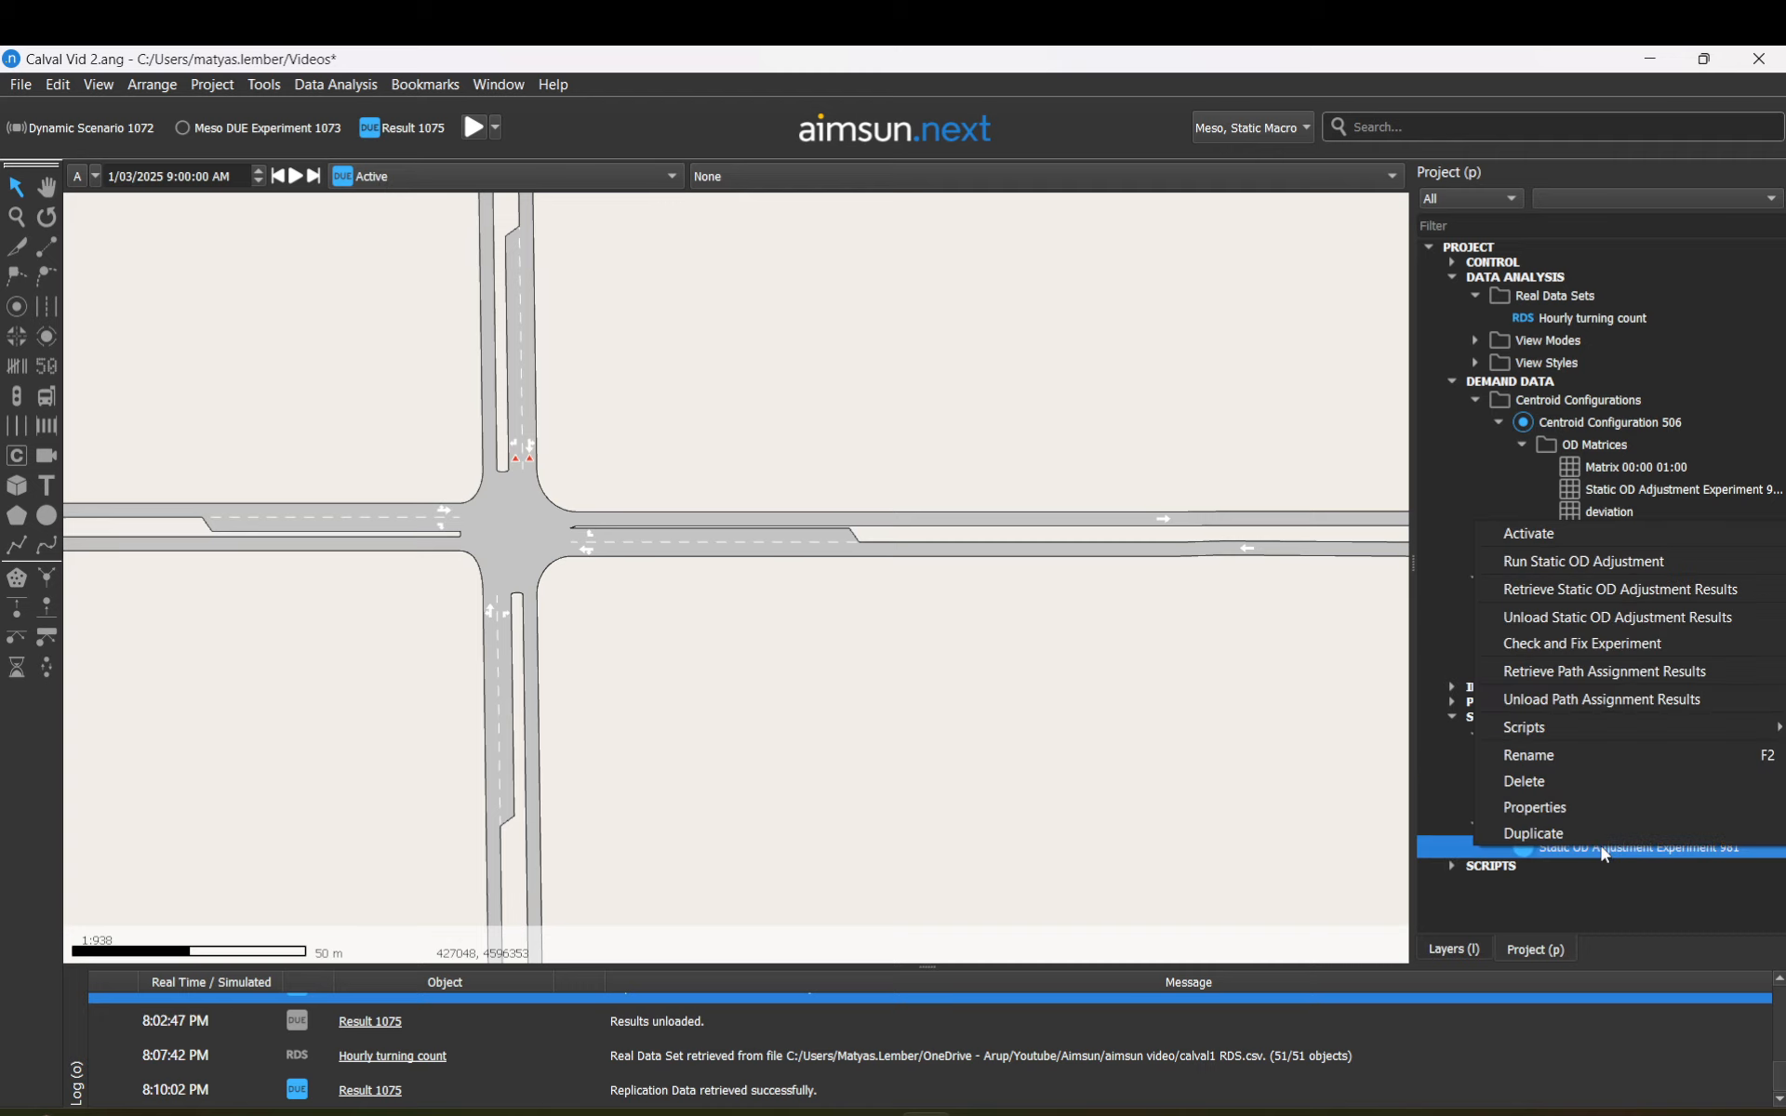
left_click(1539, 535)
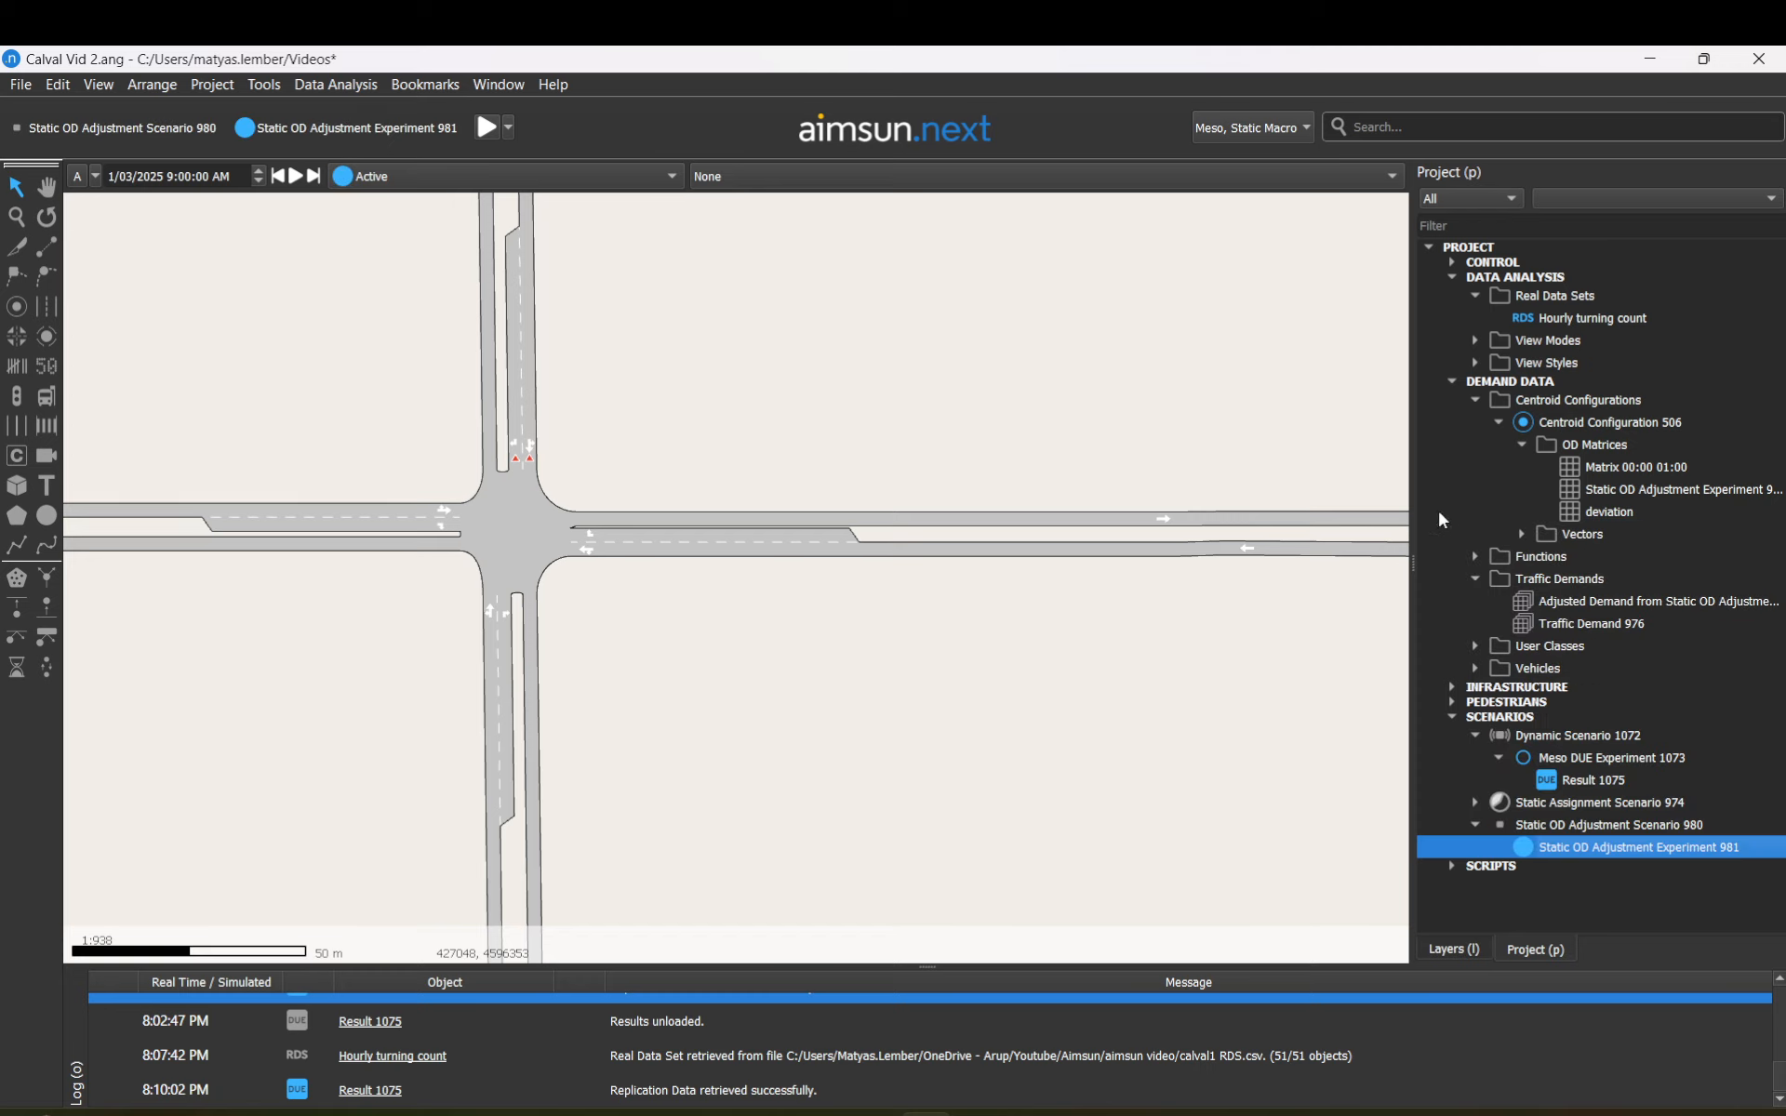
Step: Display 1075: Result 1075 in the viewer with no view mode, and select Result 1075
left_click(672, 177)
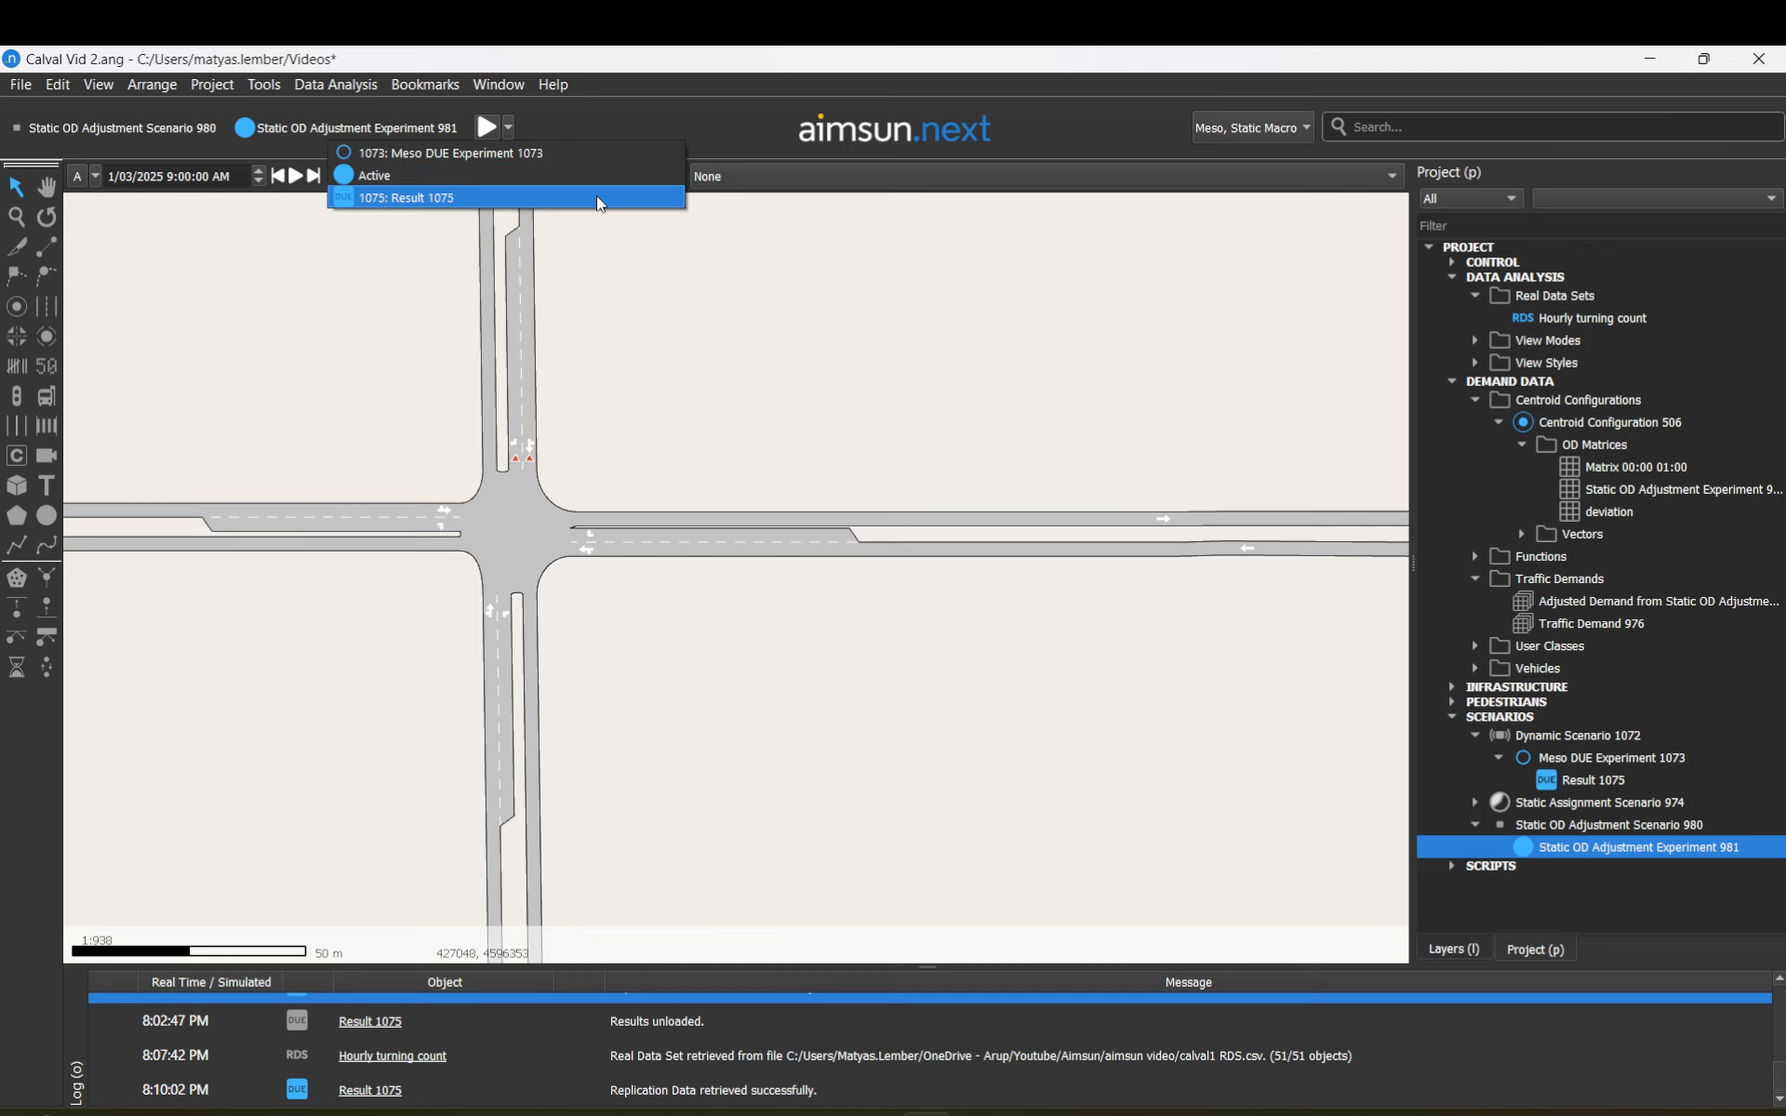
left_click(596, 196)
left_click(717, 176)
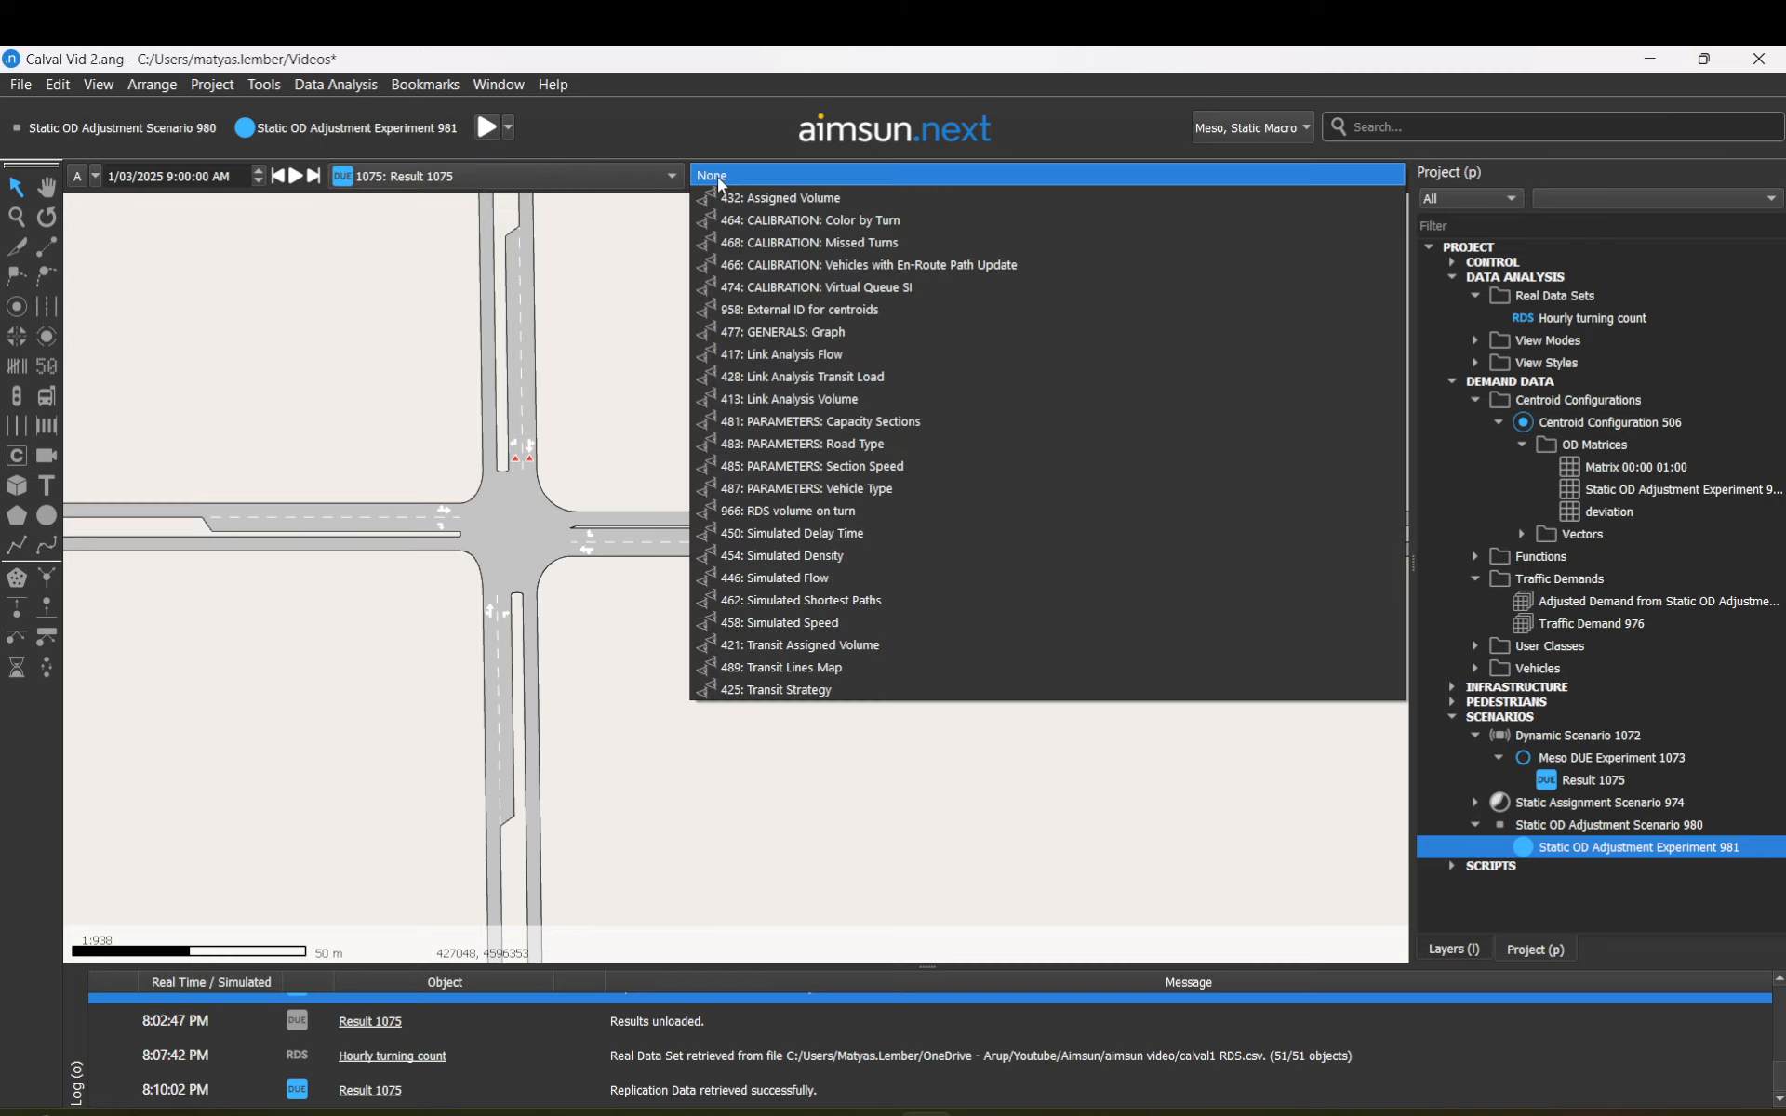
left_click(612, 167)
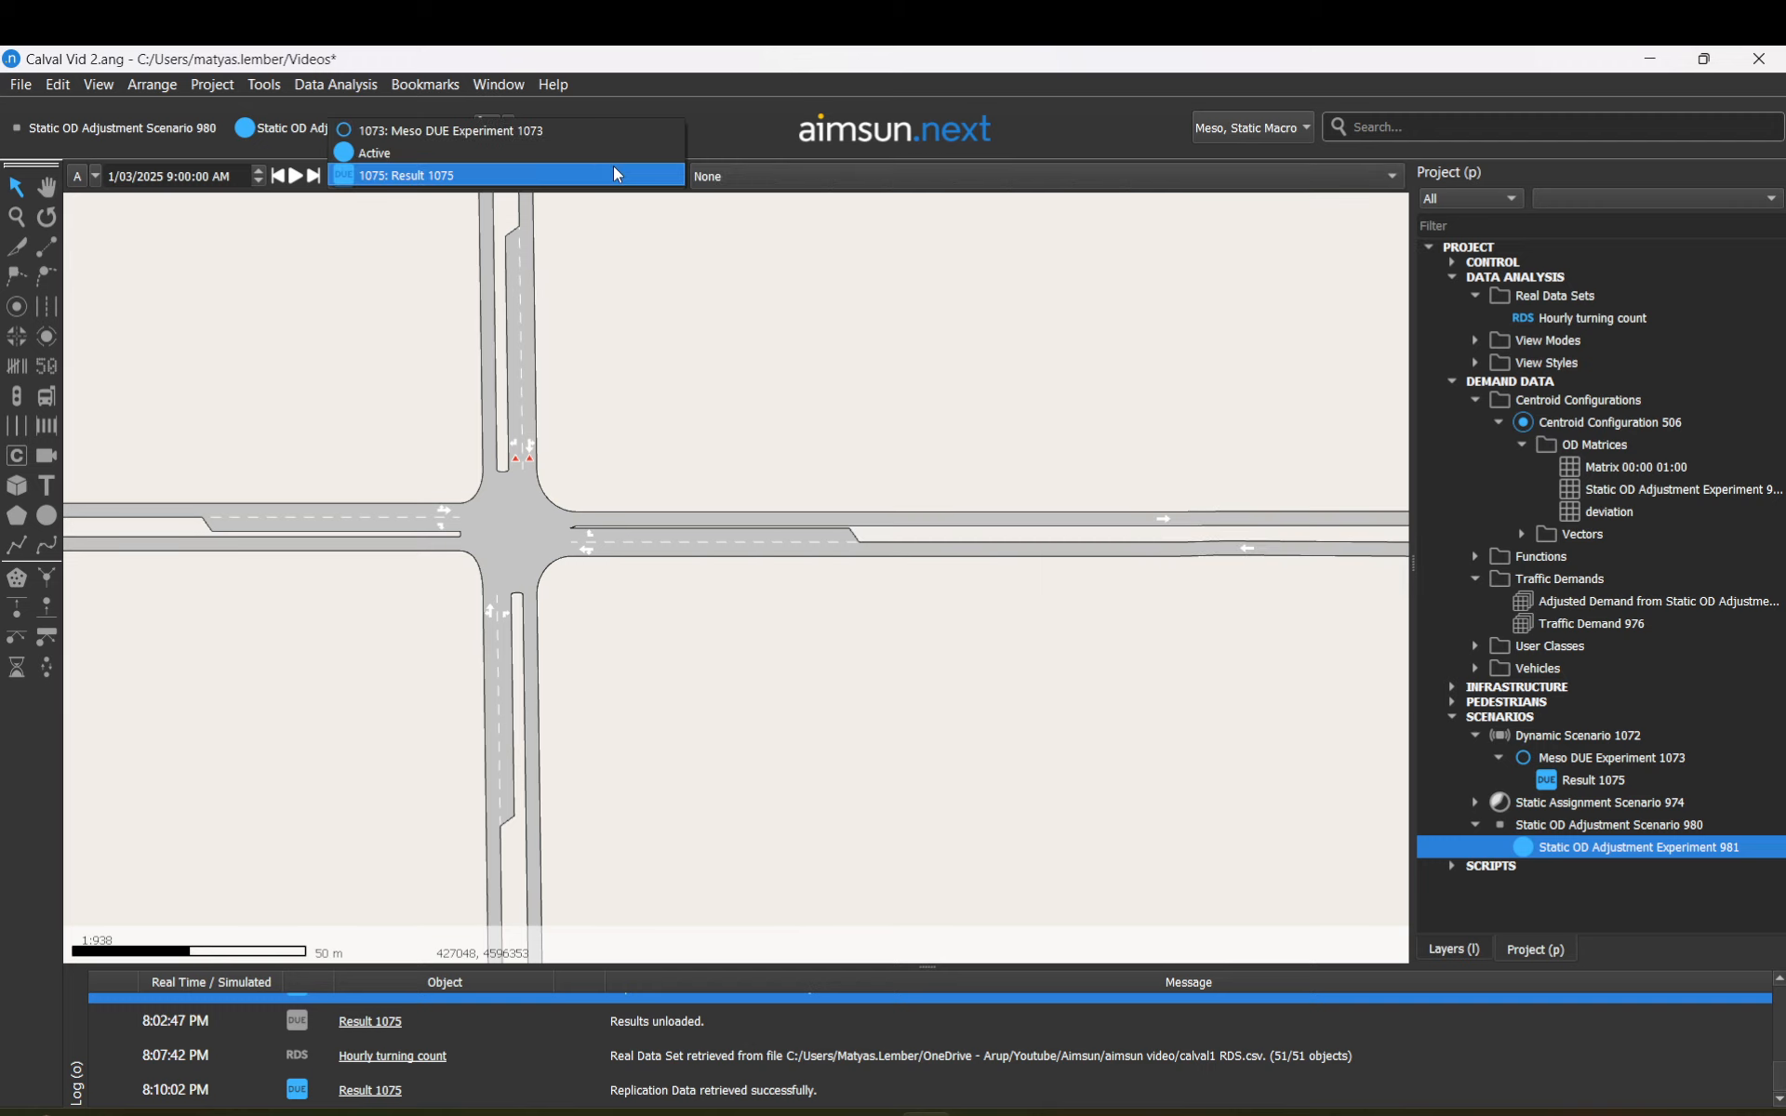
left_click(712, 173)
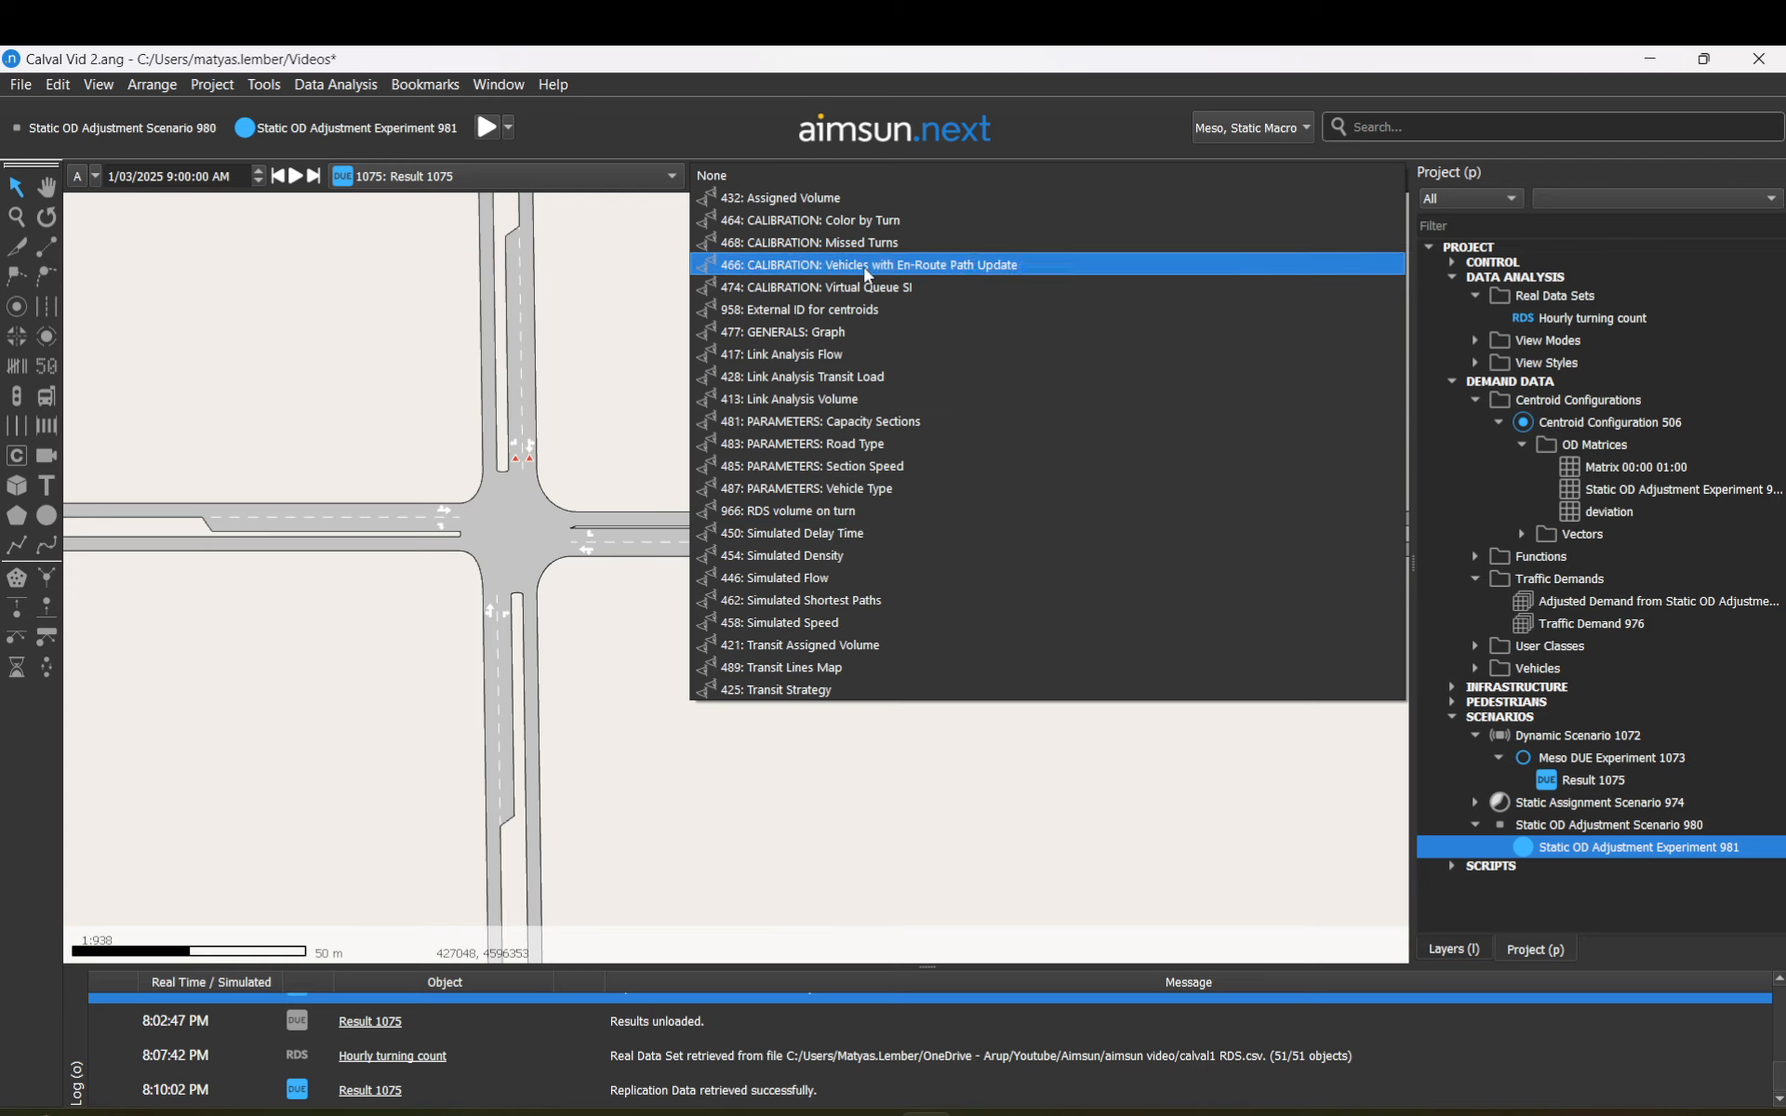
left_click(669, 173)
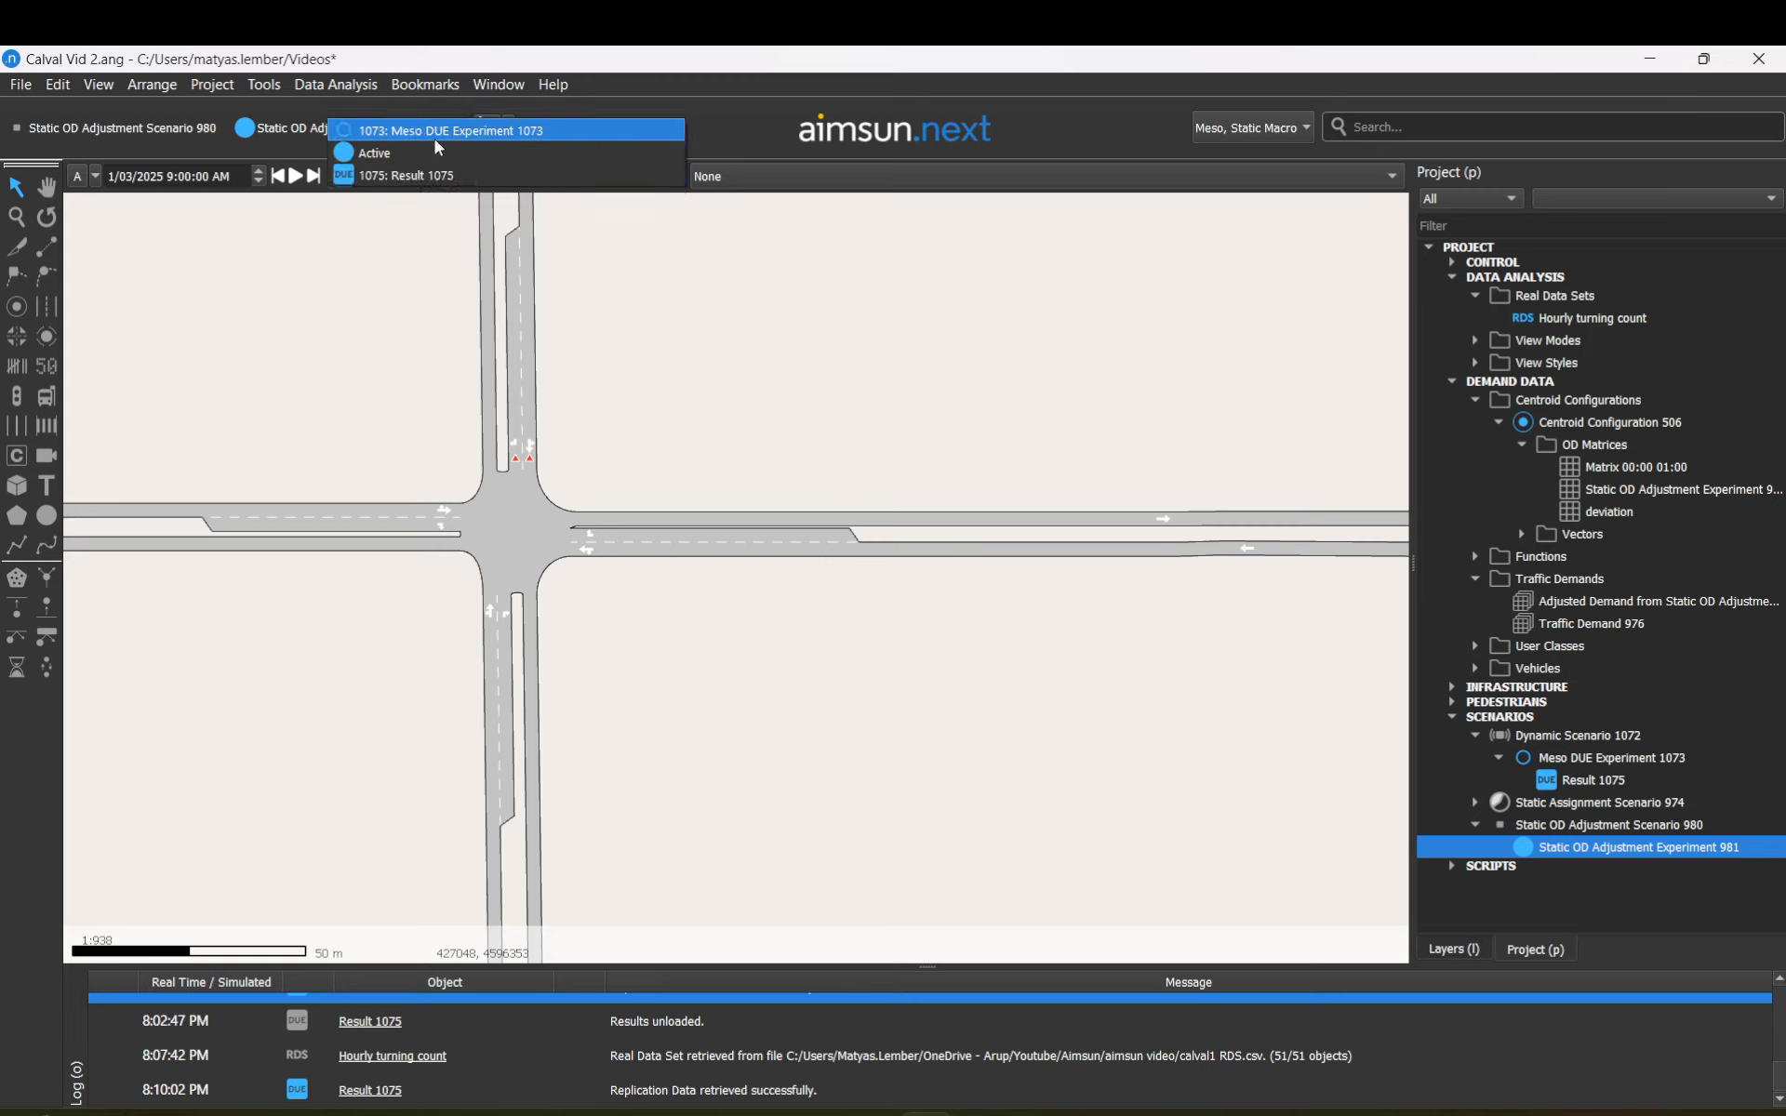
left_click(626, 305)
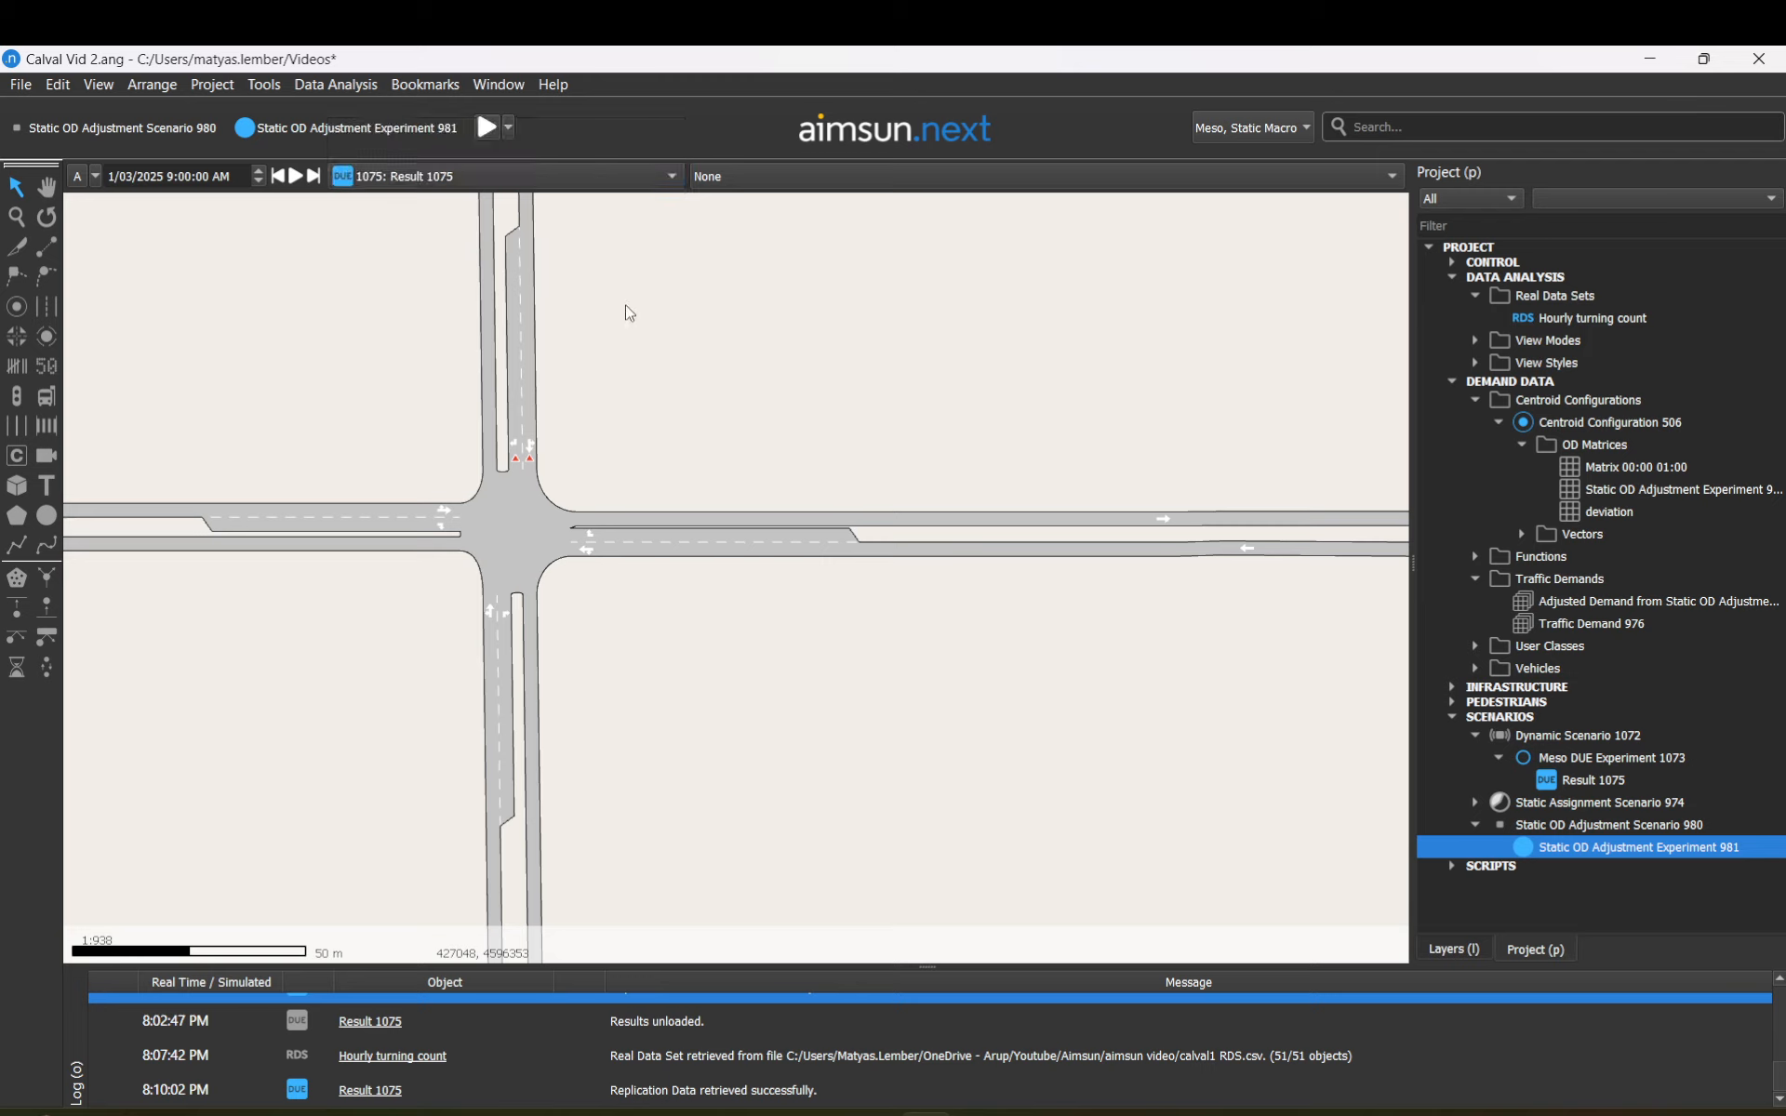
left_click(1569, 787)
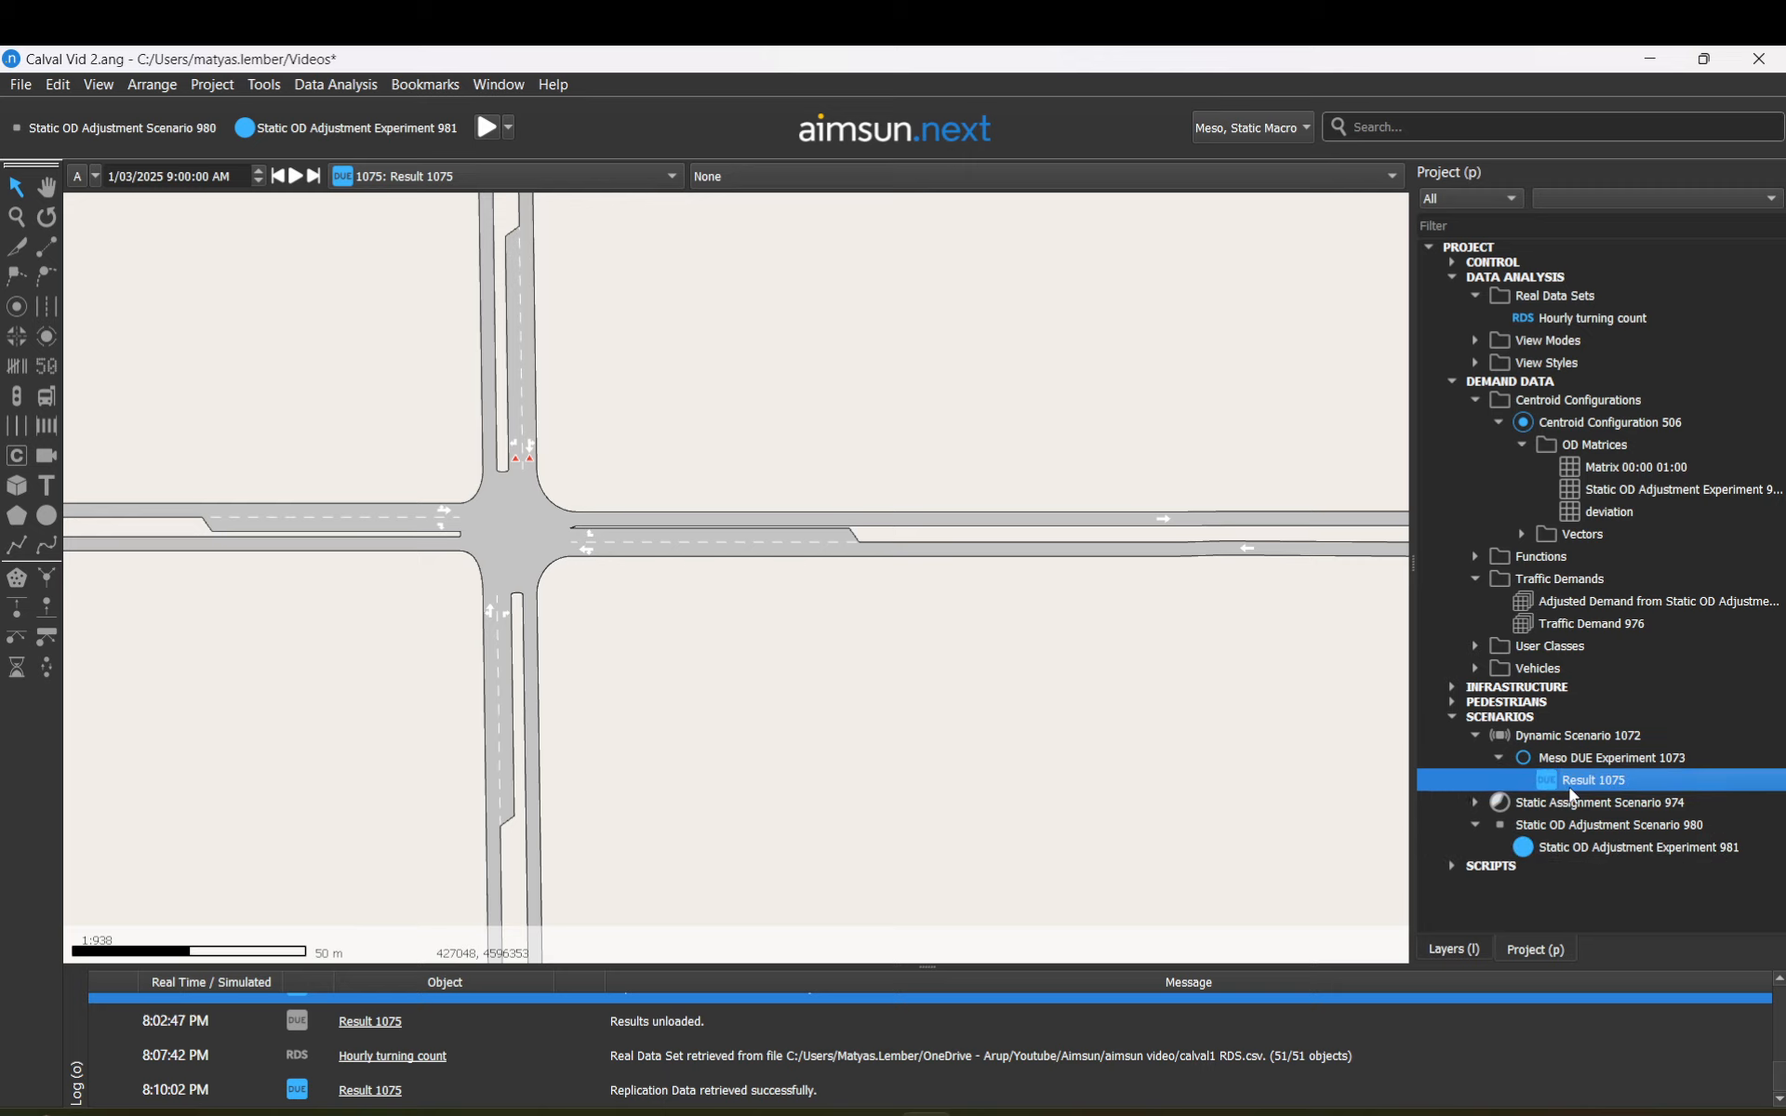
Step: Open node 766's editor and set turn 768's time series to plot Speed
left_click(512, 504)
double_click(512, 504)
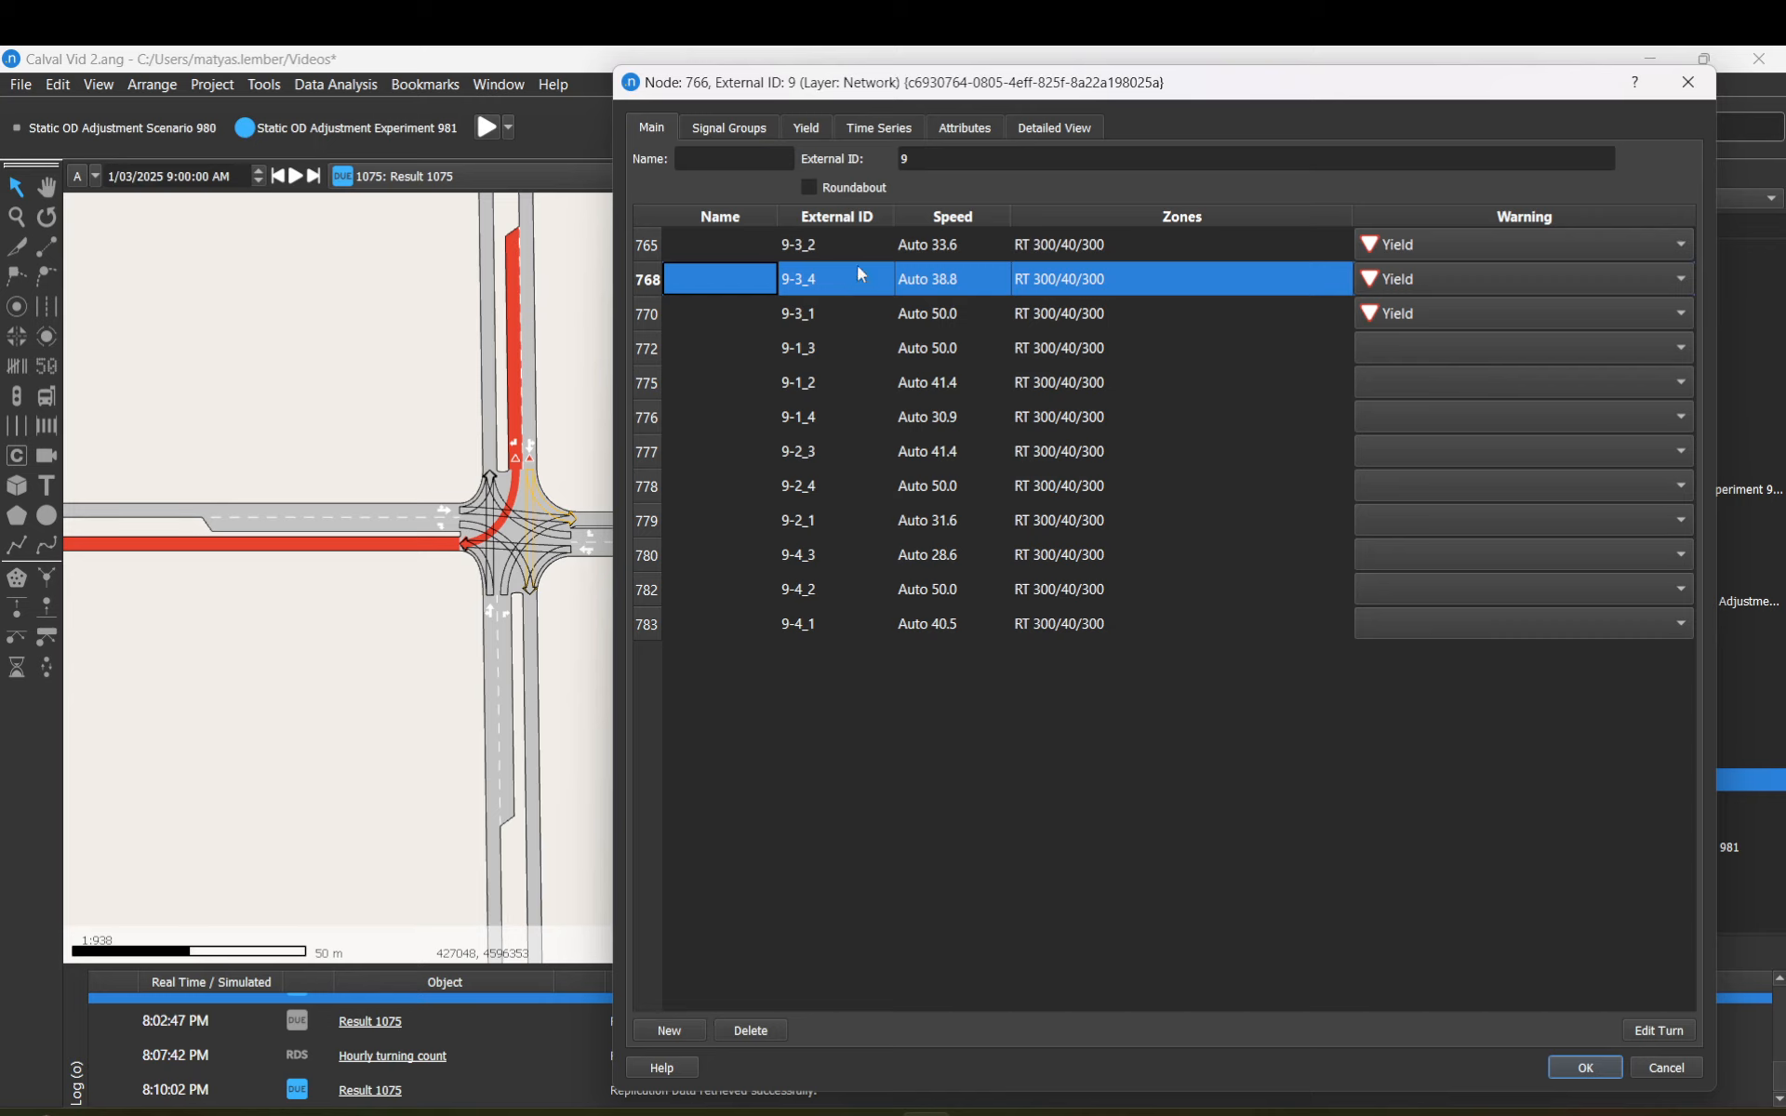
left_click(1659, 1030)
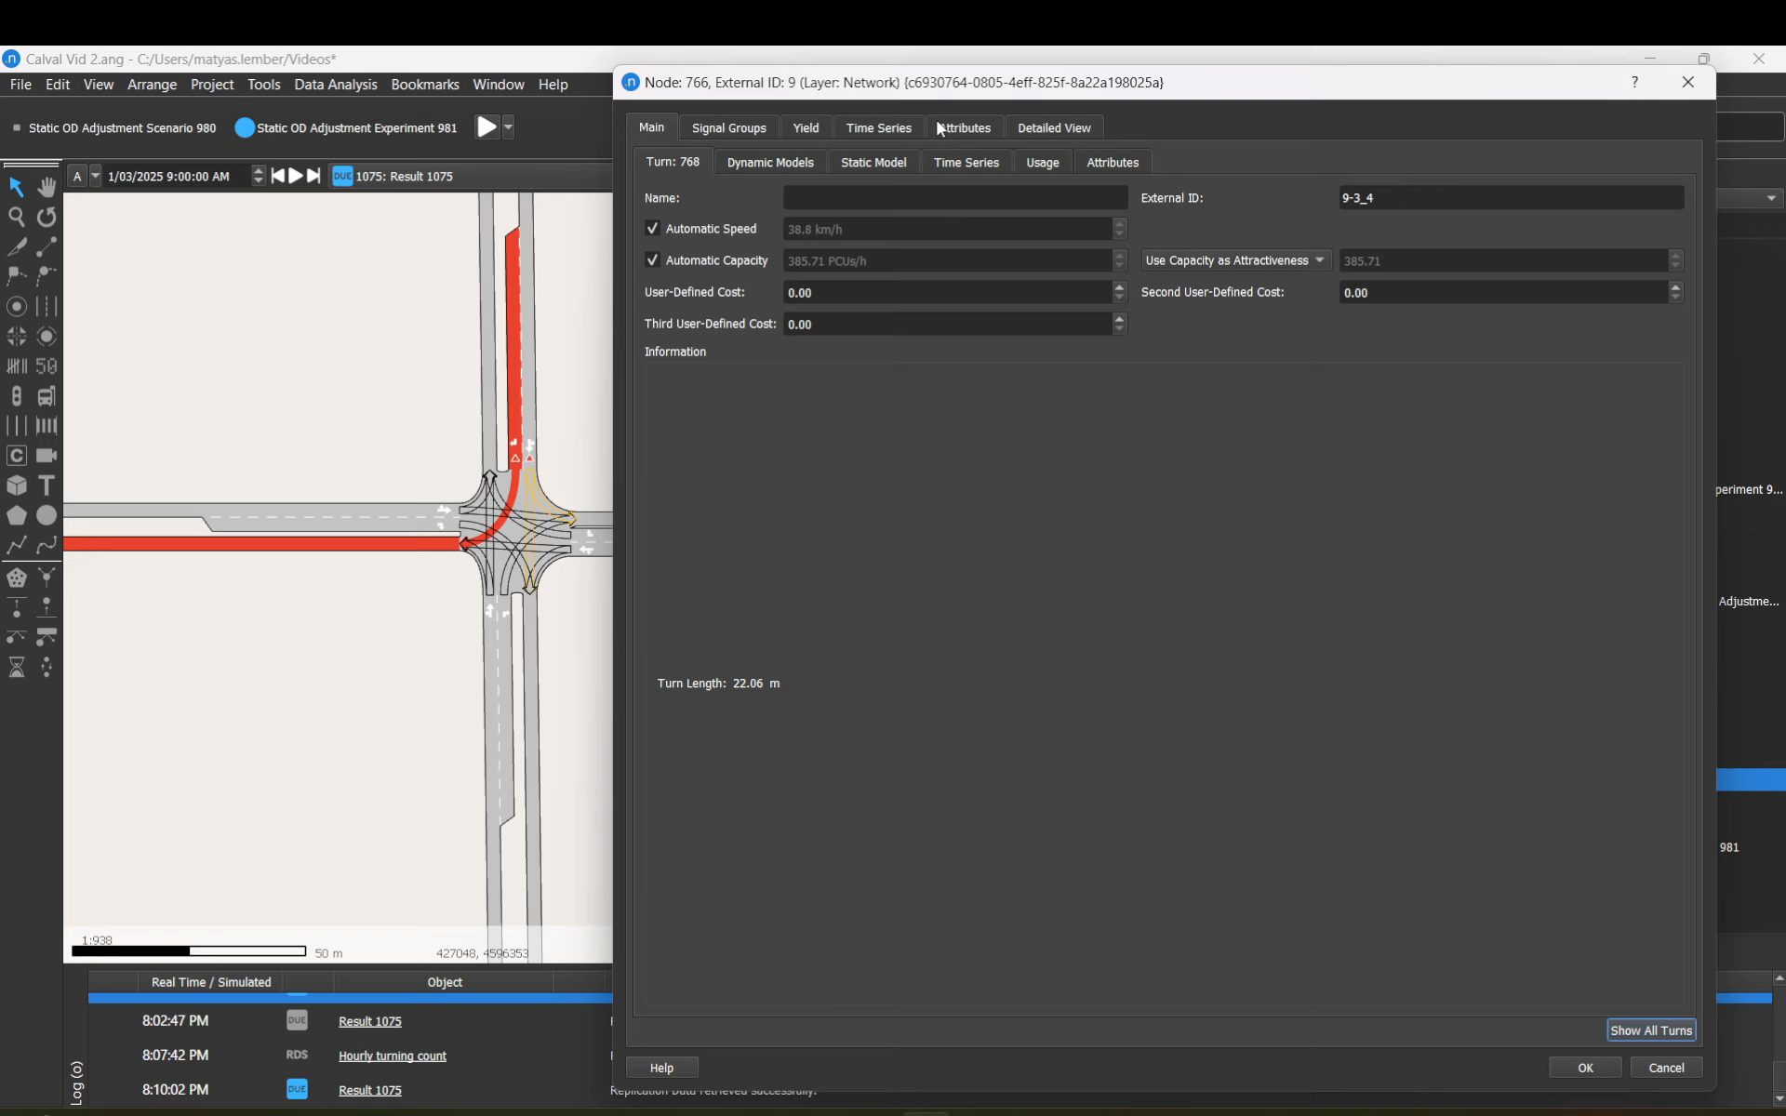
left_click(948, 161)
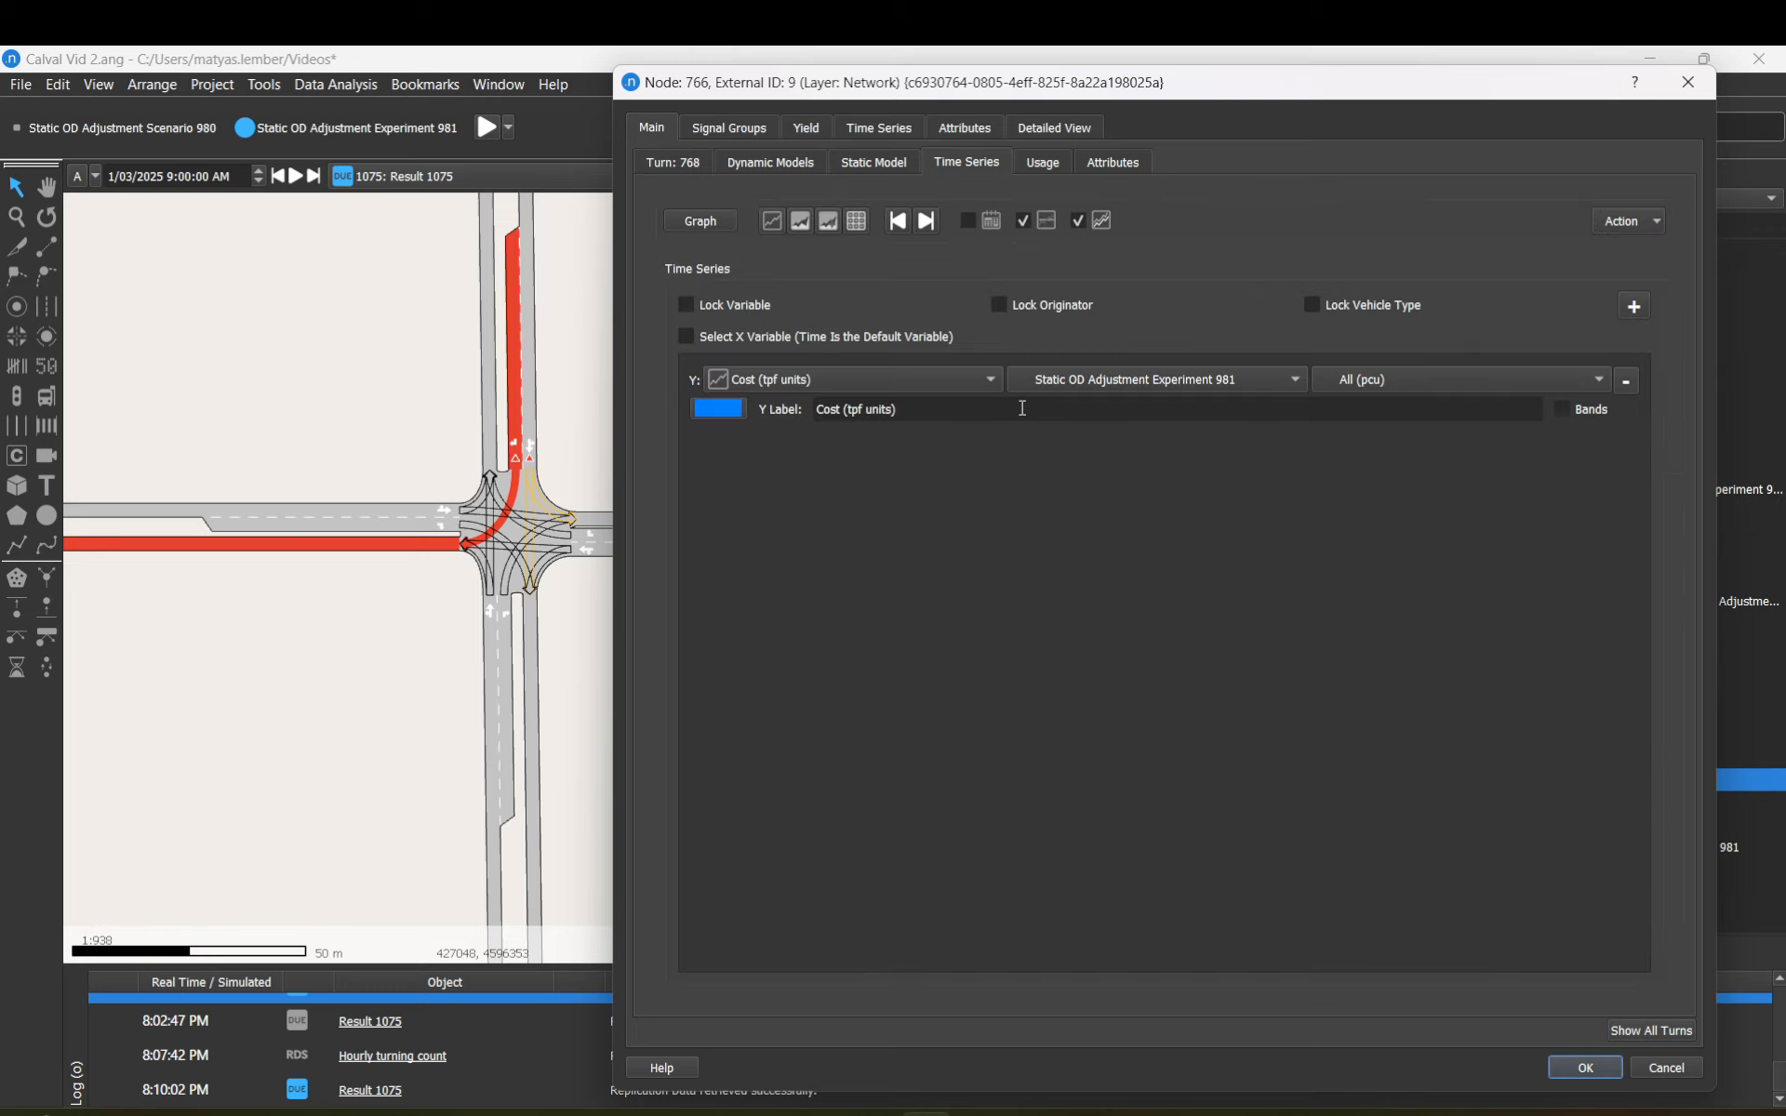
left_click(989, 378)
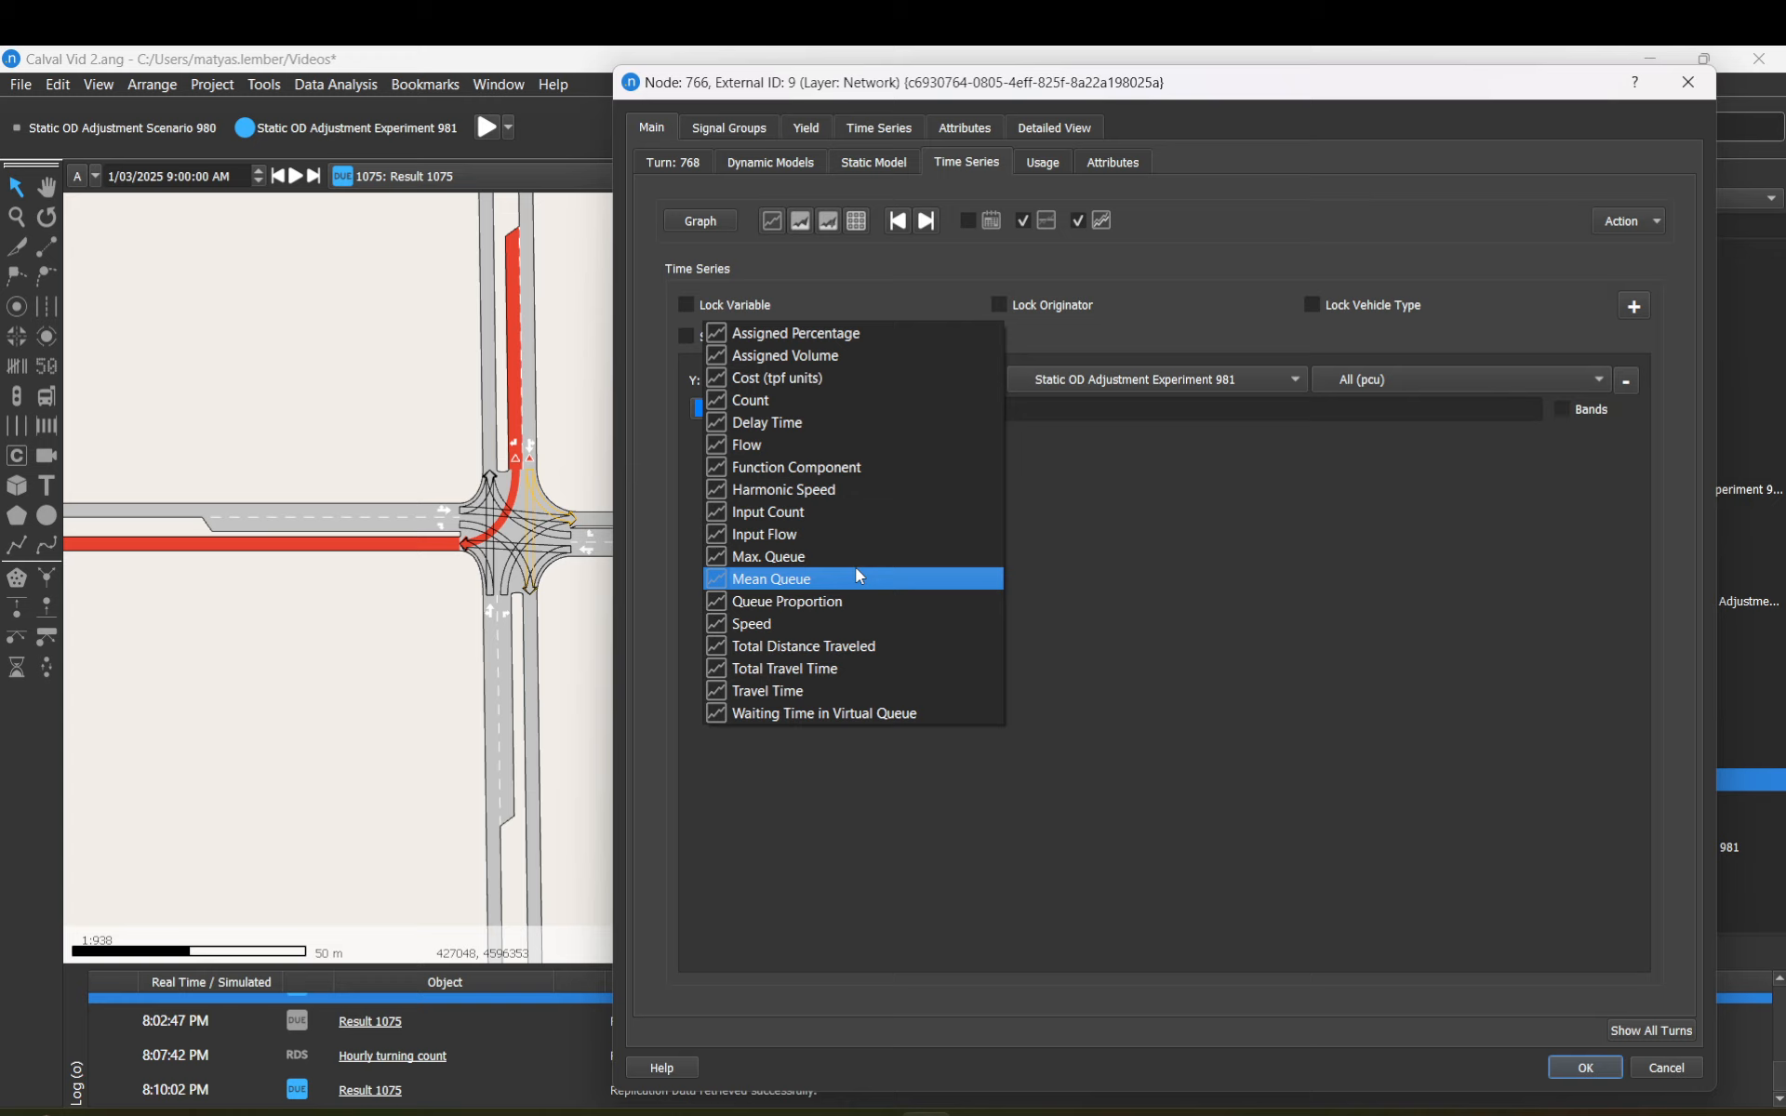
left_click(841, 625)
Step: Close the data source list and node editor unchanged, then reopen node 766 and pick turn 765
left_click(1142, 398)
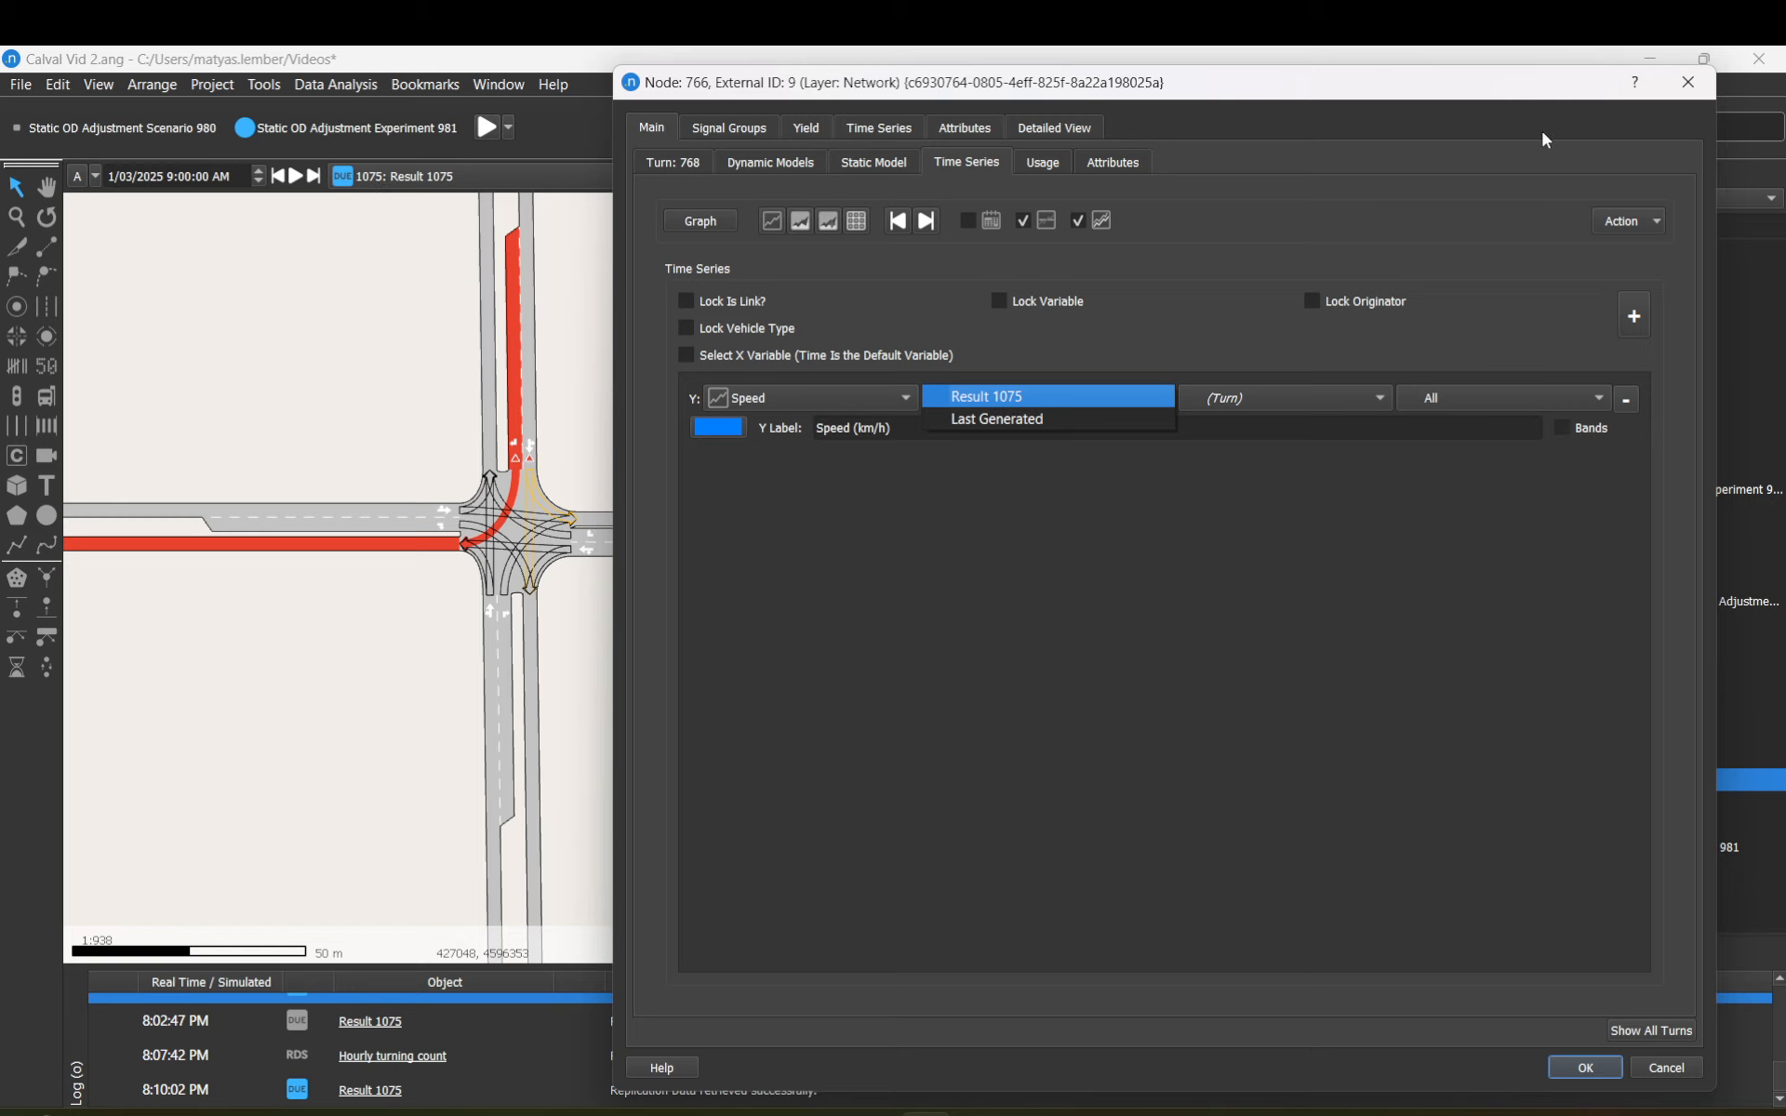
left_click(1705, 82)
left_click(1705, 82)
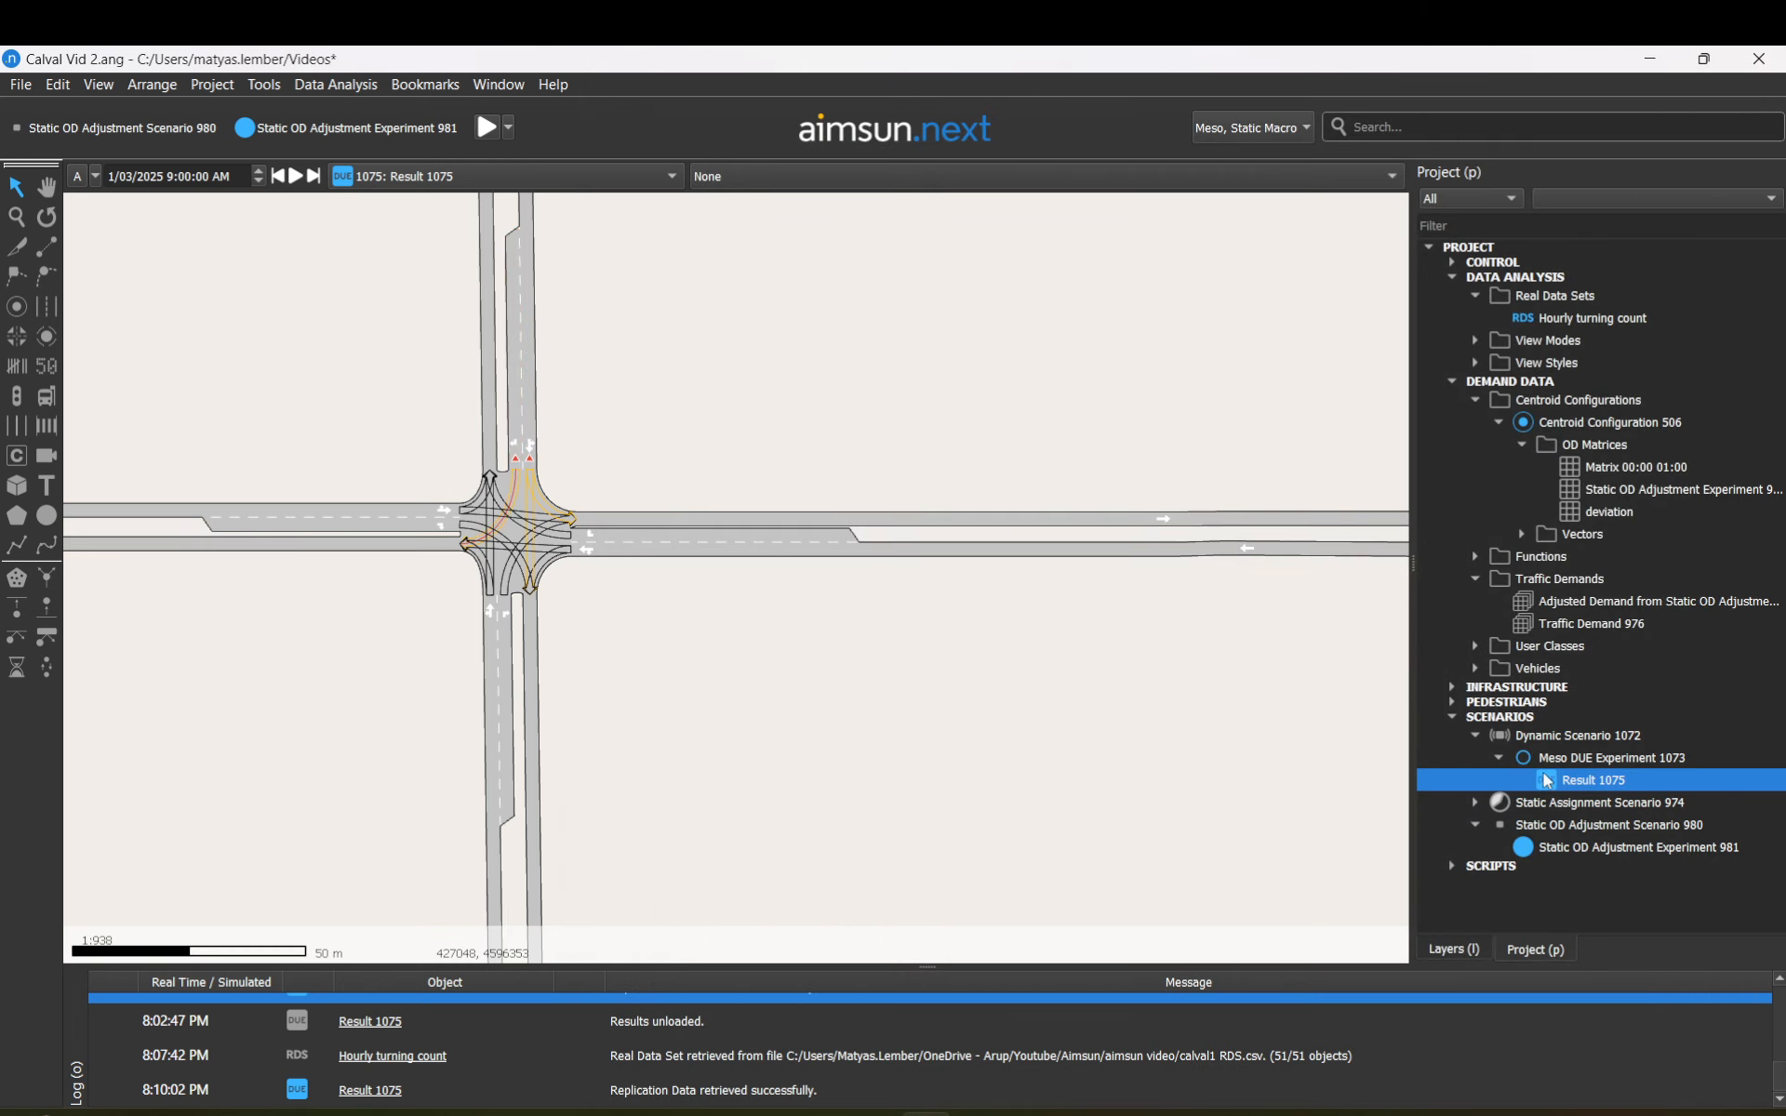
left_click(527, 503)
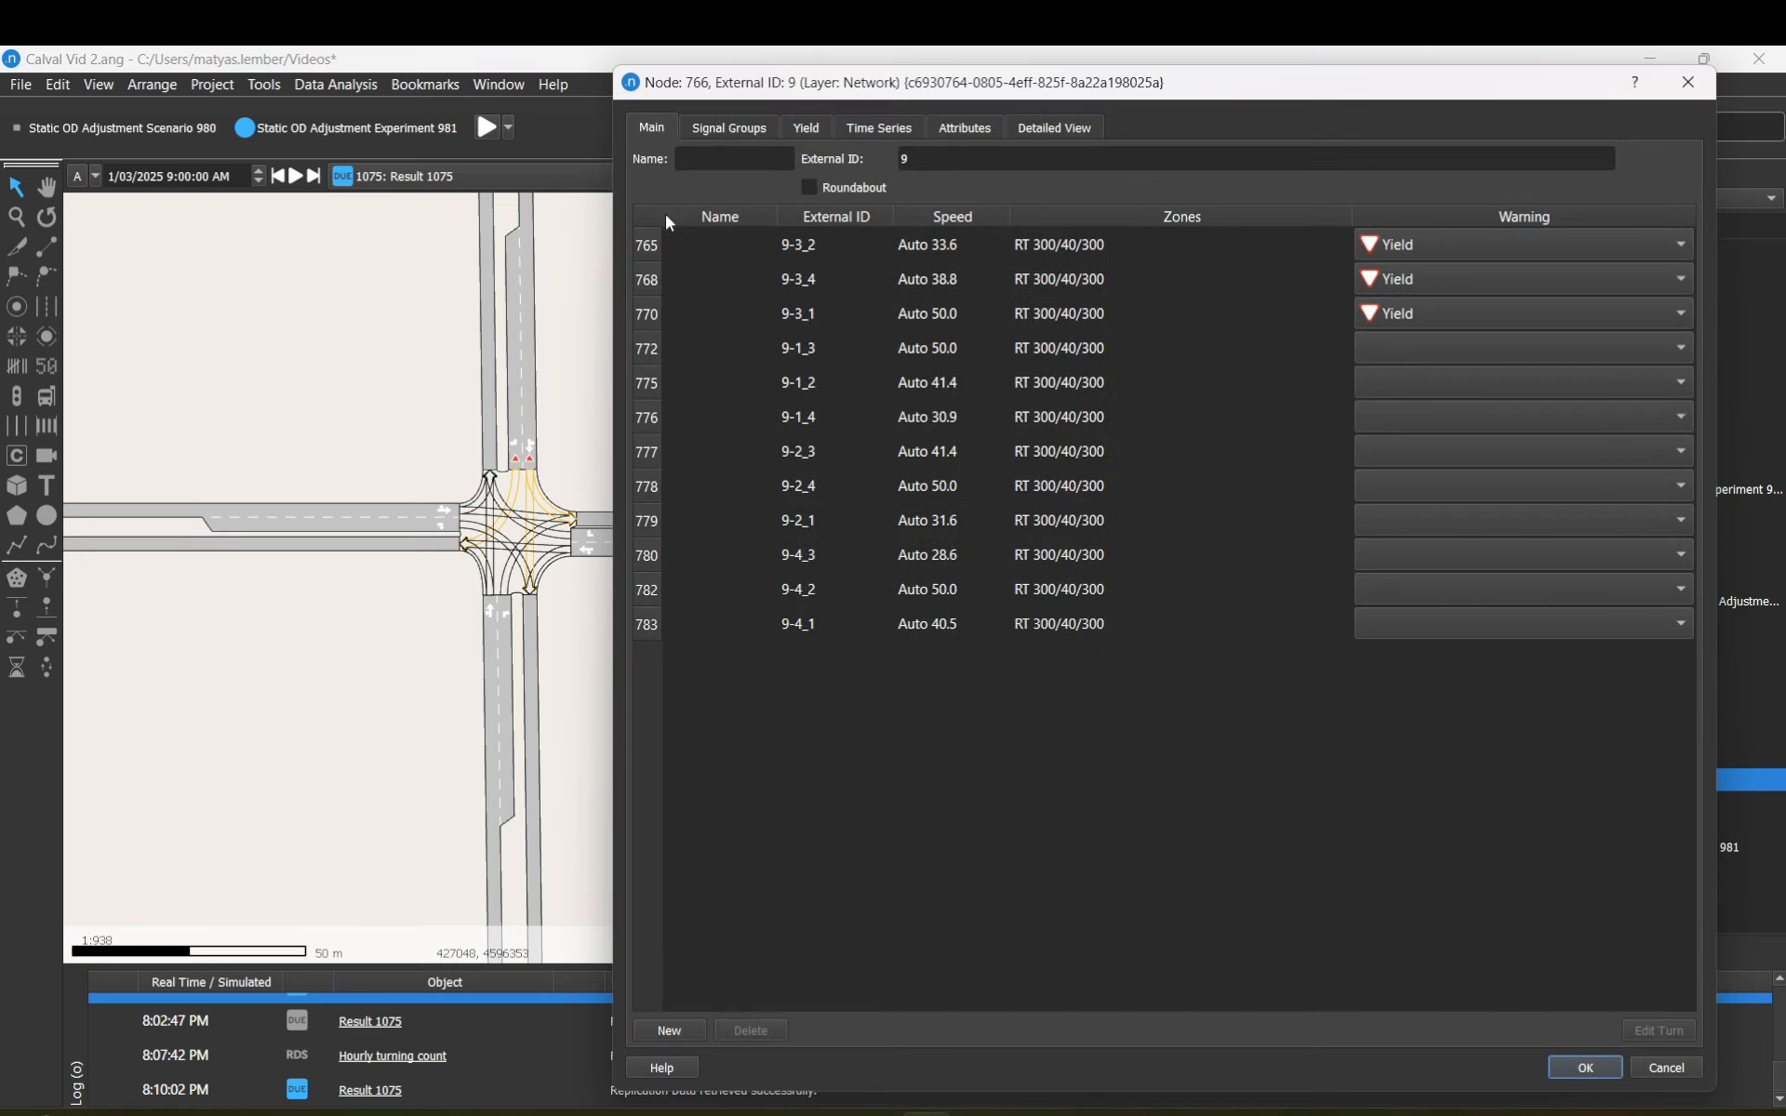
left_click(663, 246)
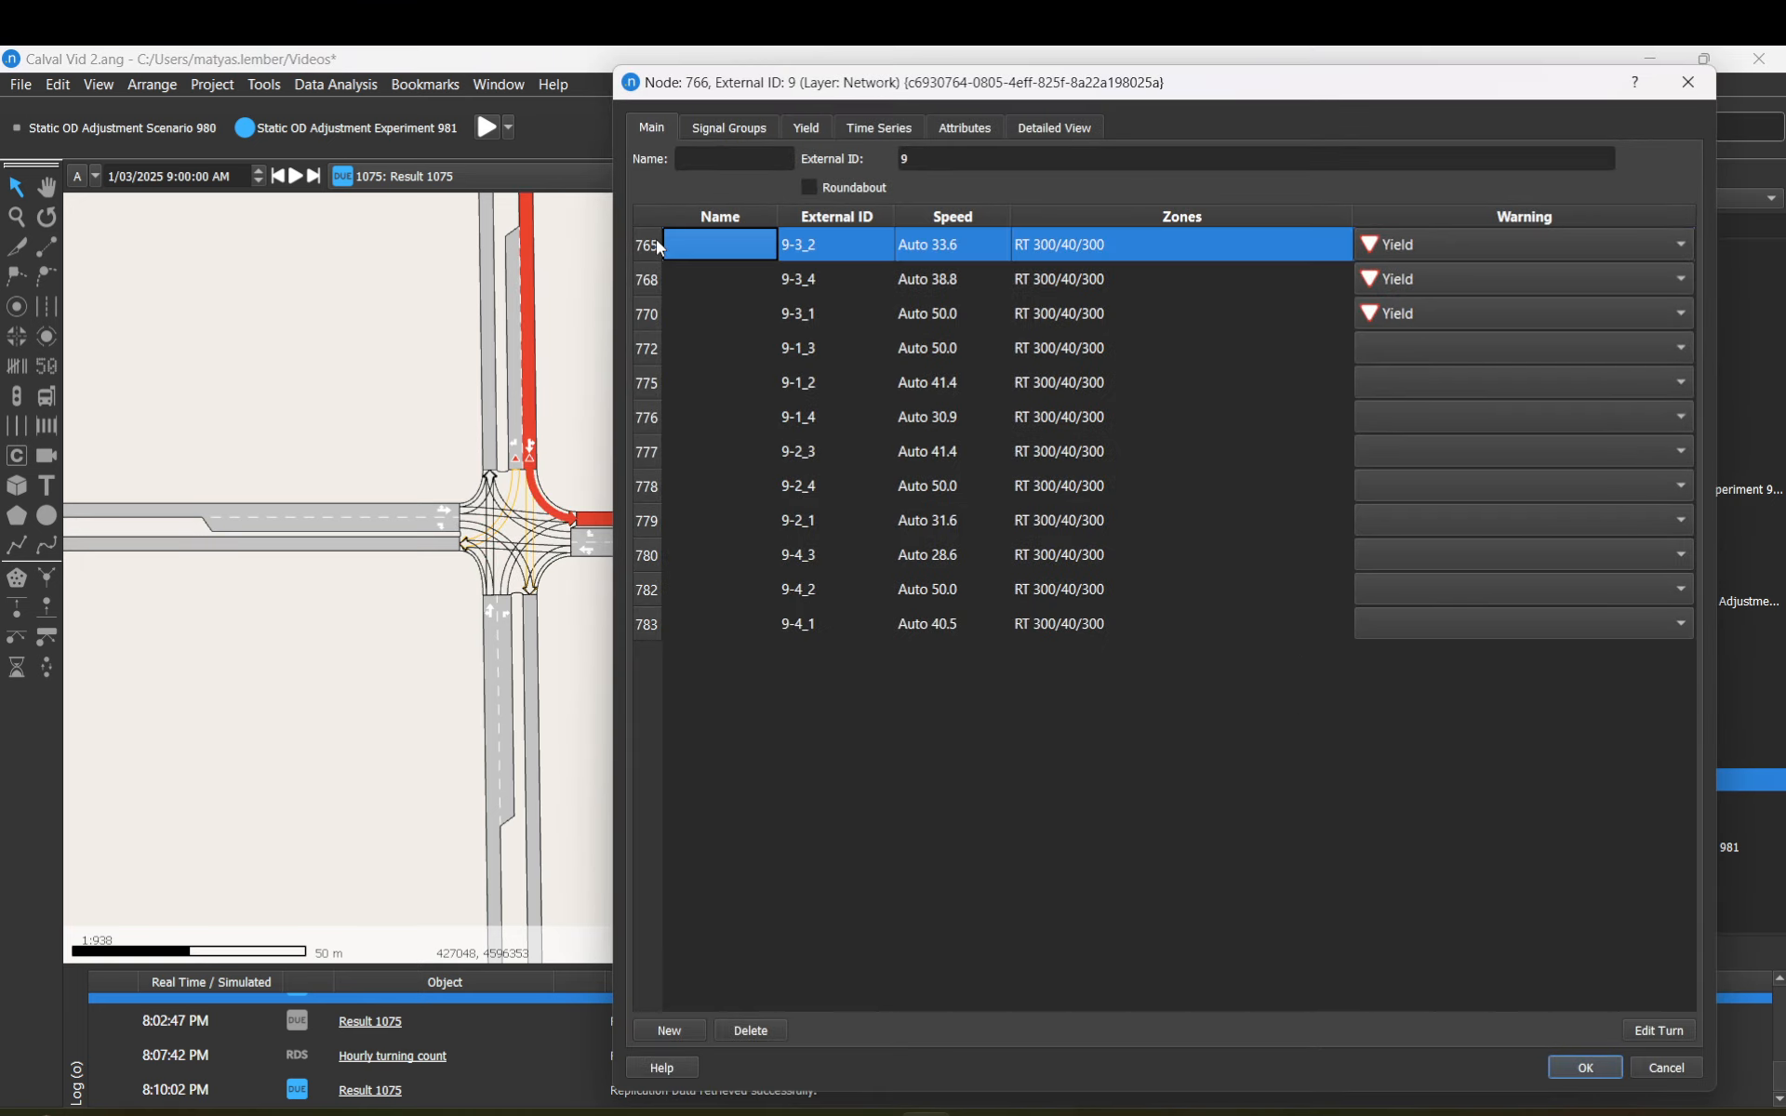
Step: In turn 765's time series, keep Static OD Adjustment Experiment 981, try Count, then plot Max. Queue
left_click(1654, 1029)
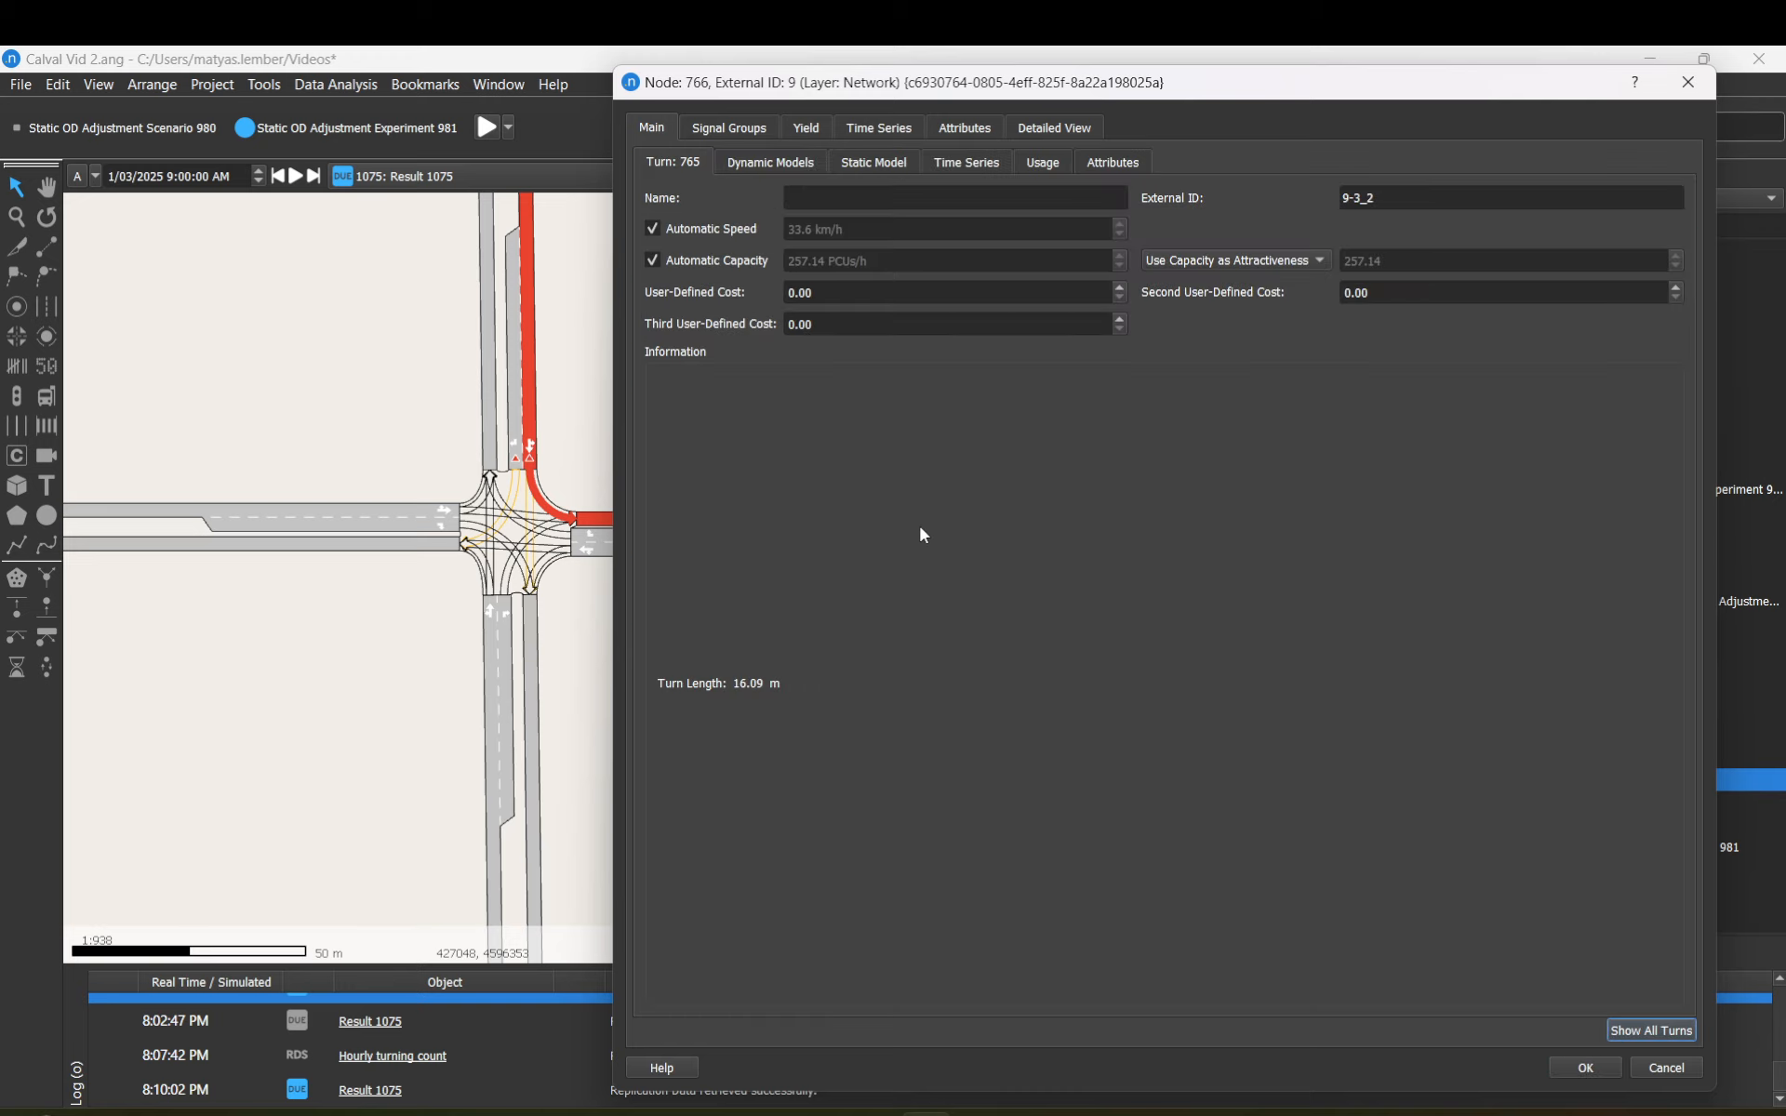
left_click(968, 161)
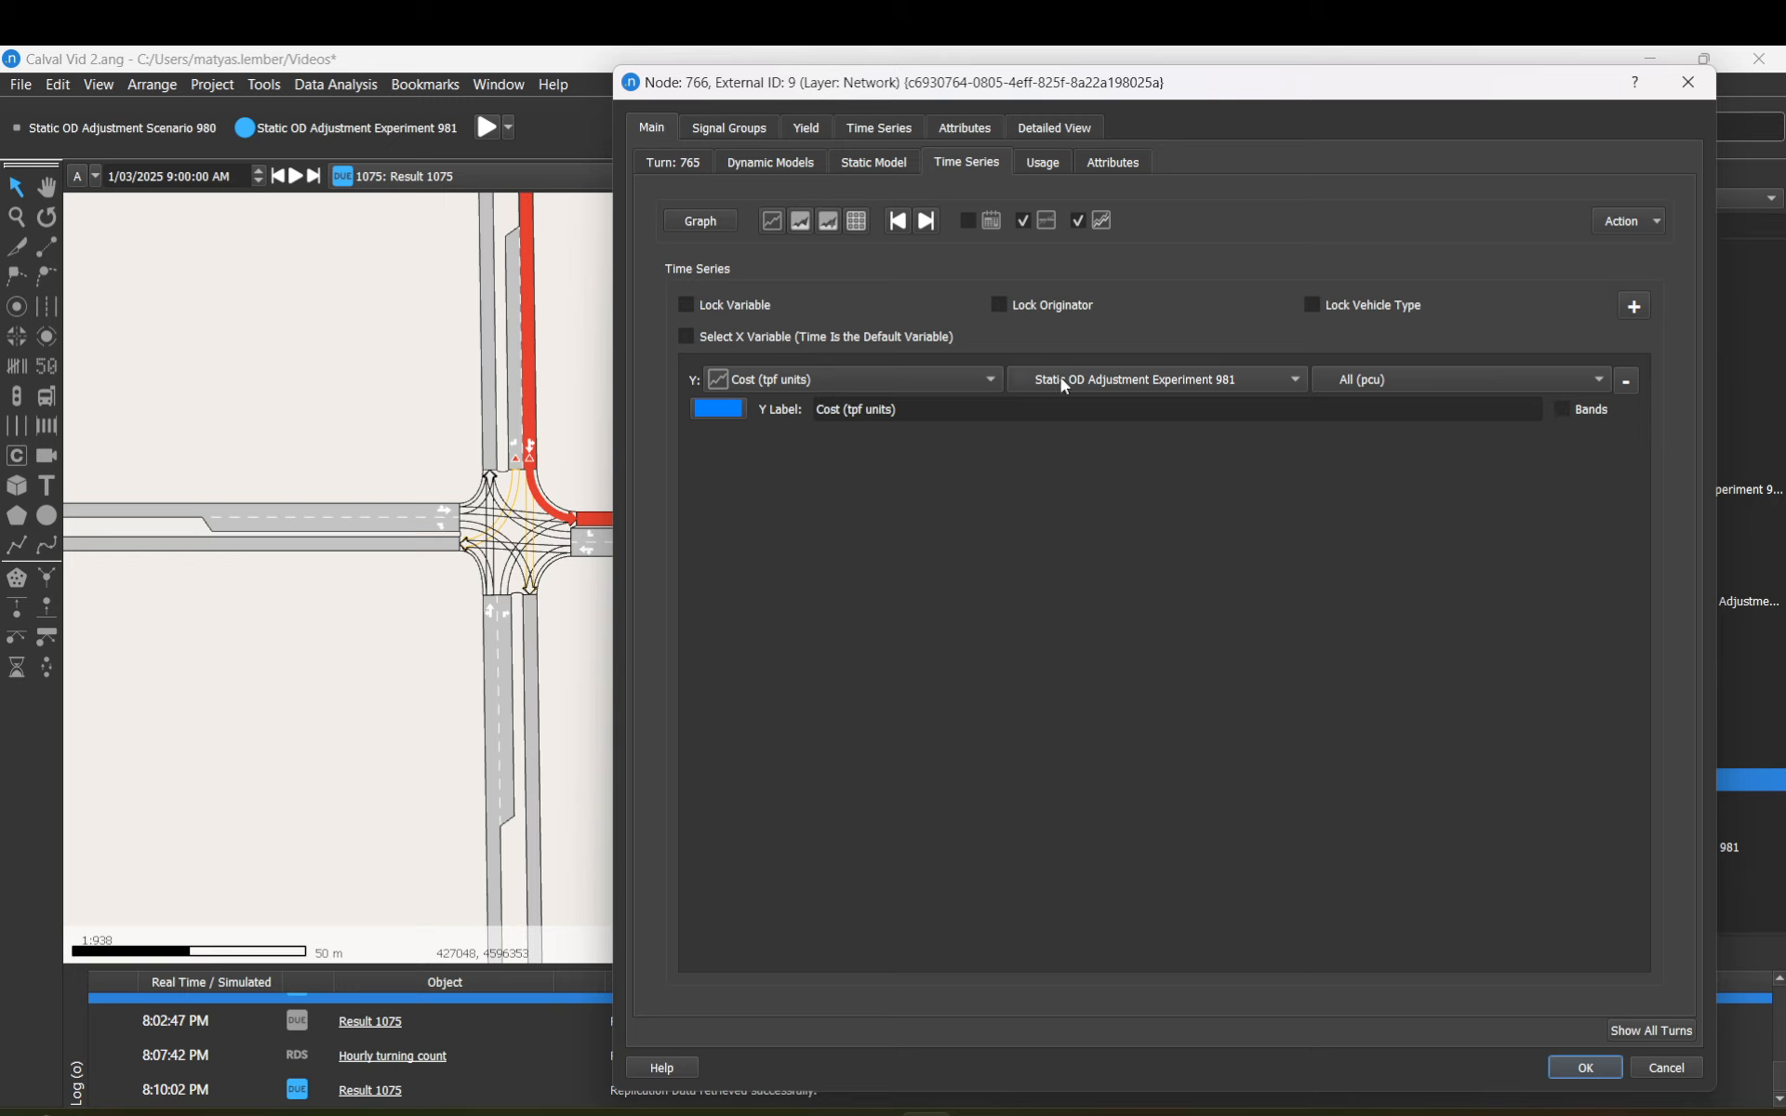
left_click(1083, 386)
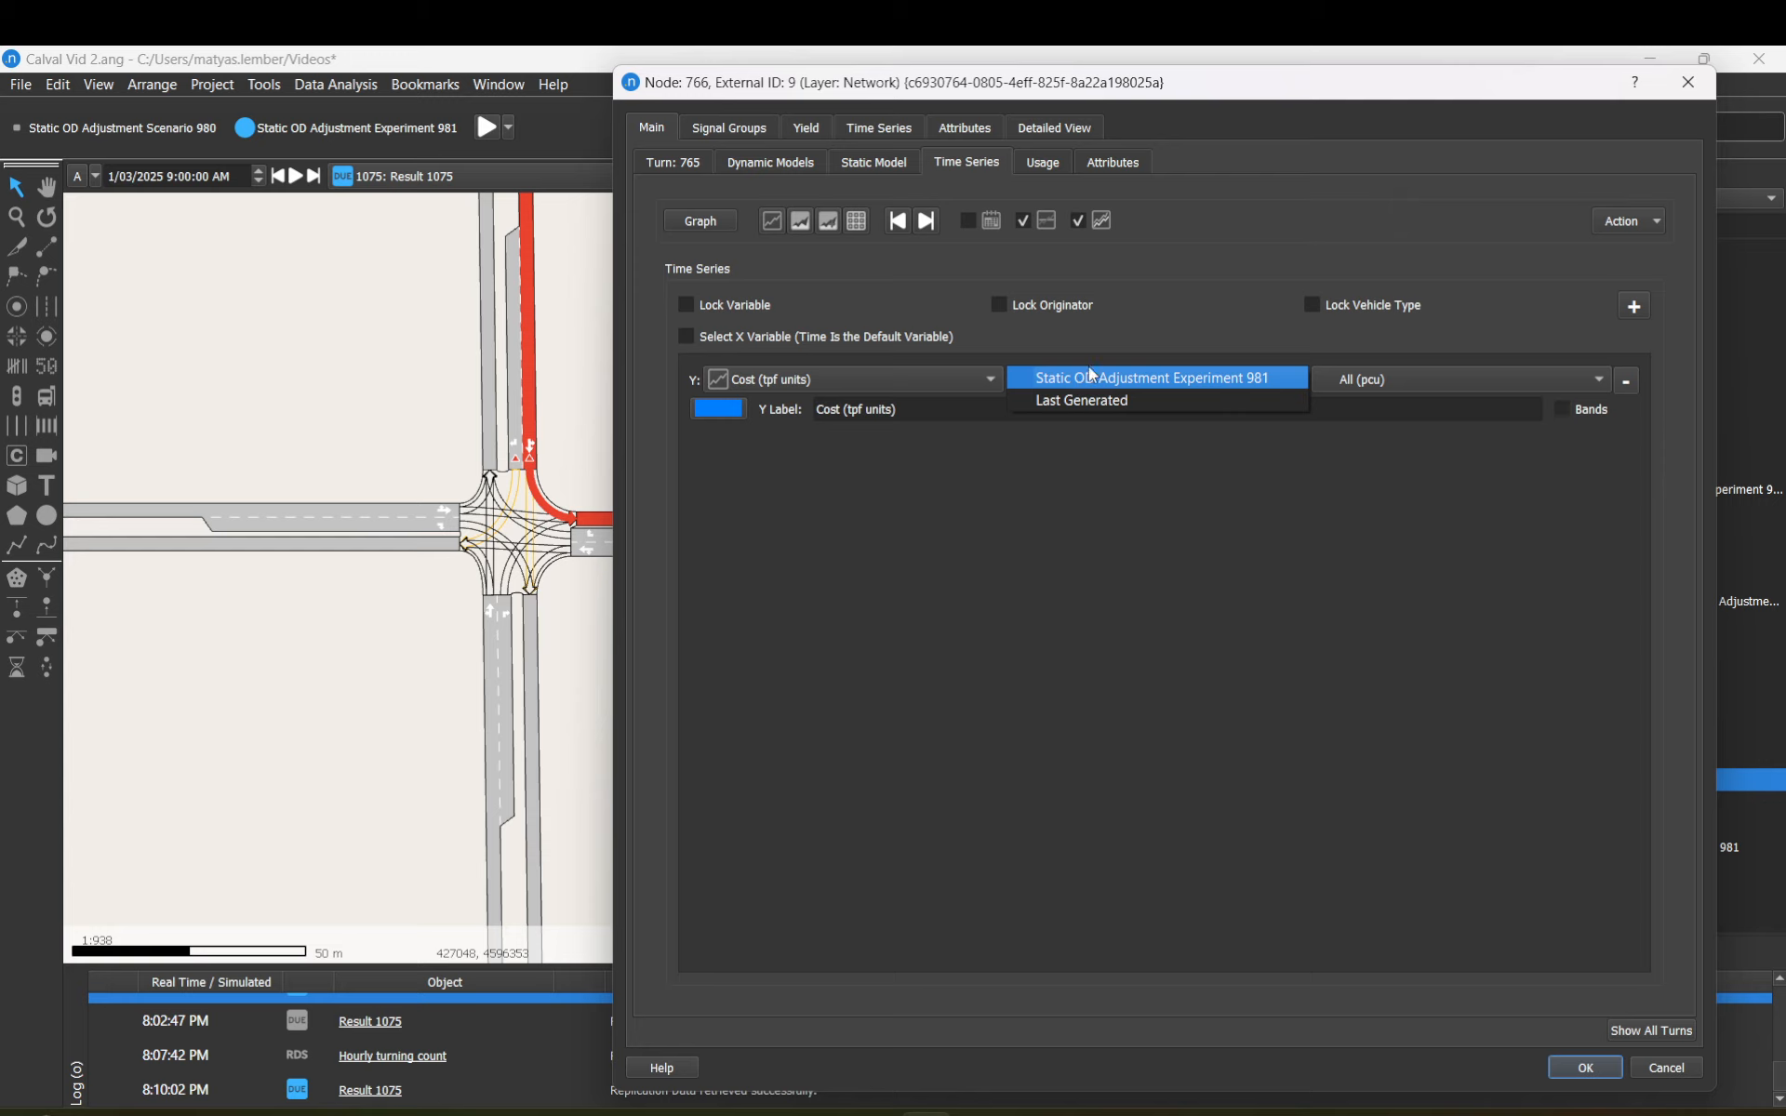
left_click(1103, 378)
left_click(944, 377)
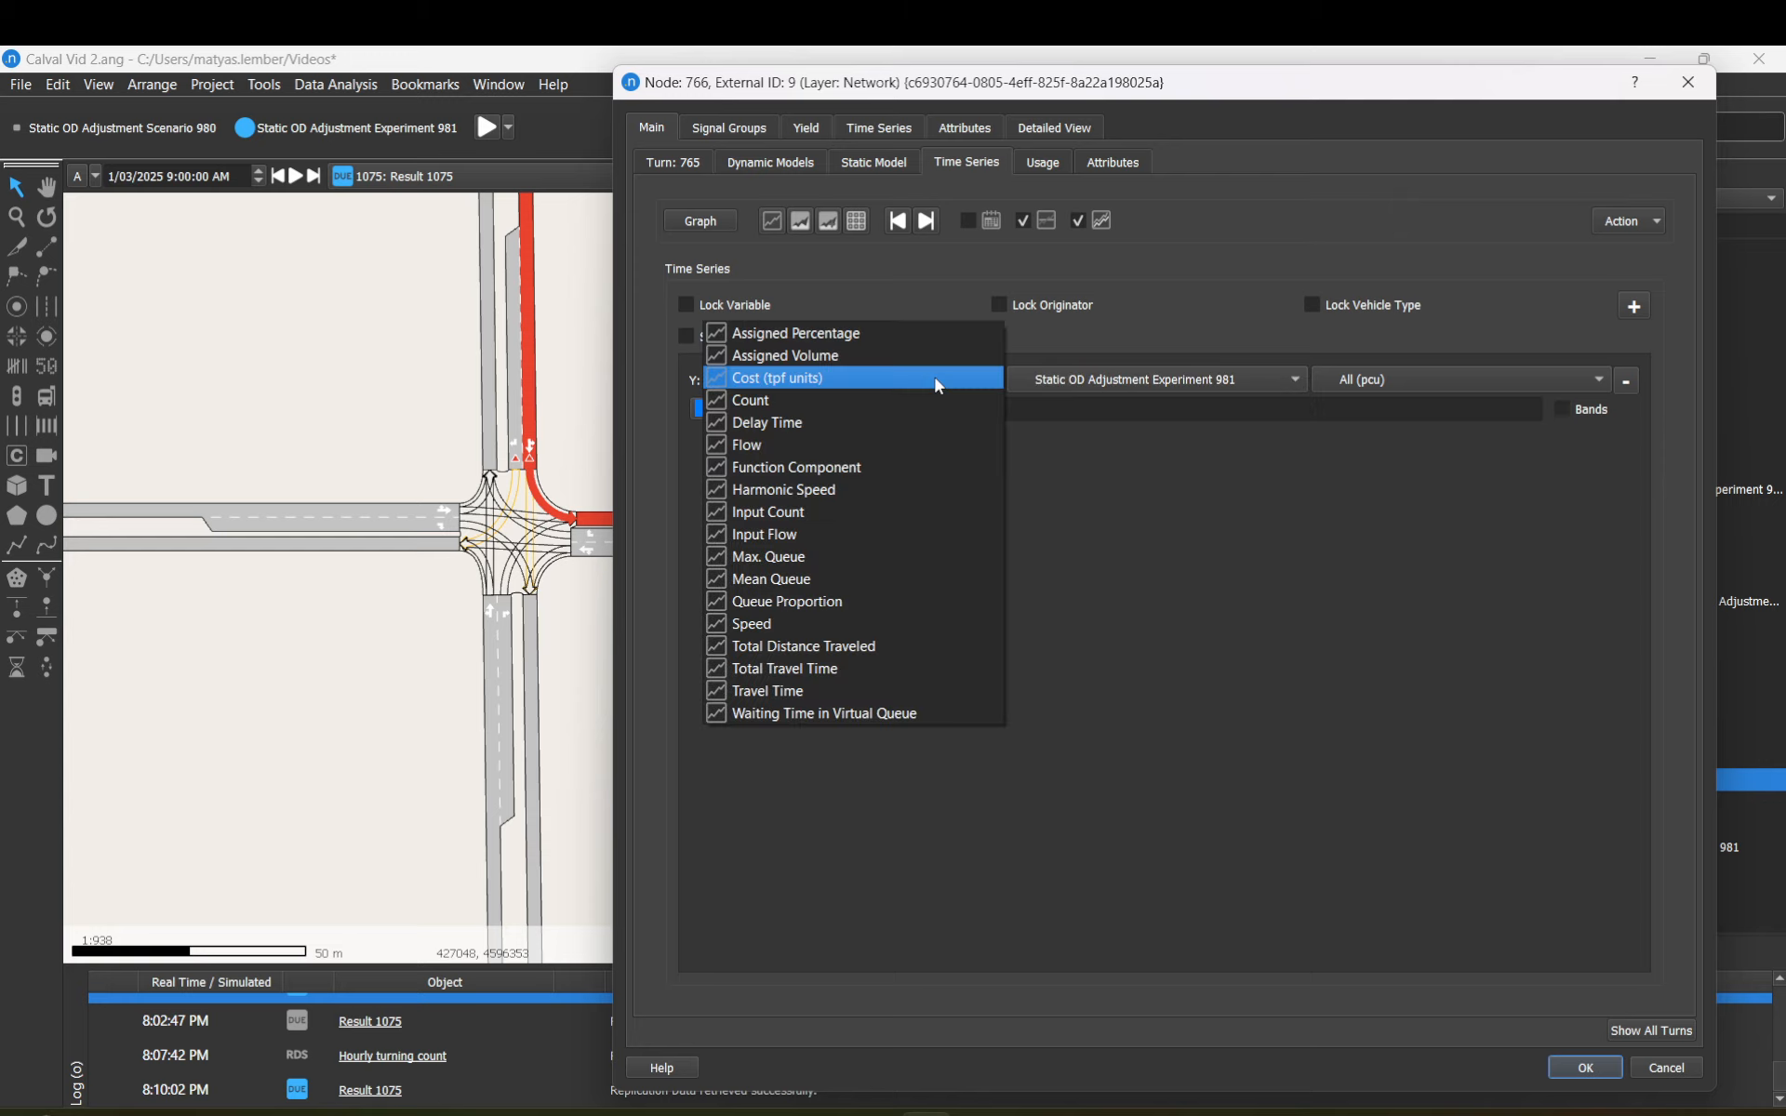
left_click(983, 401)
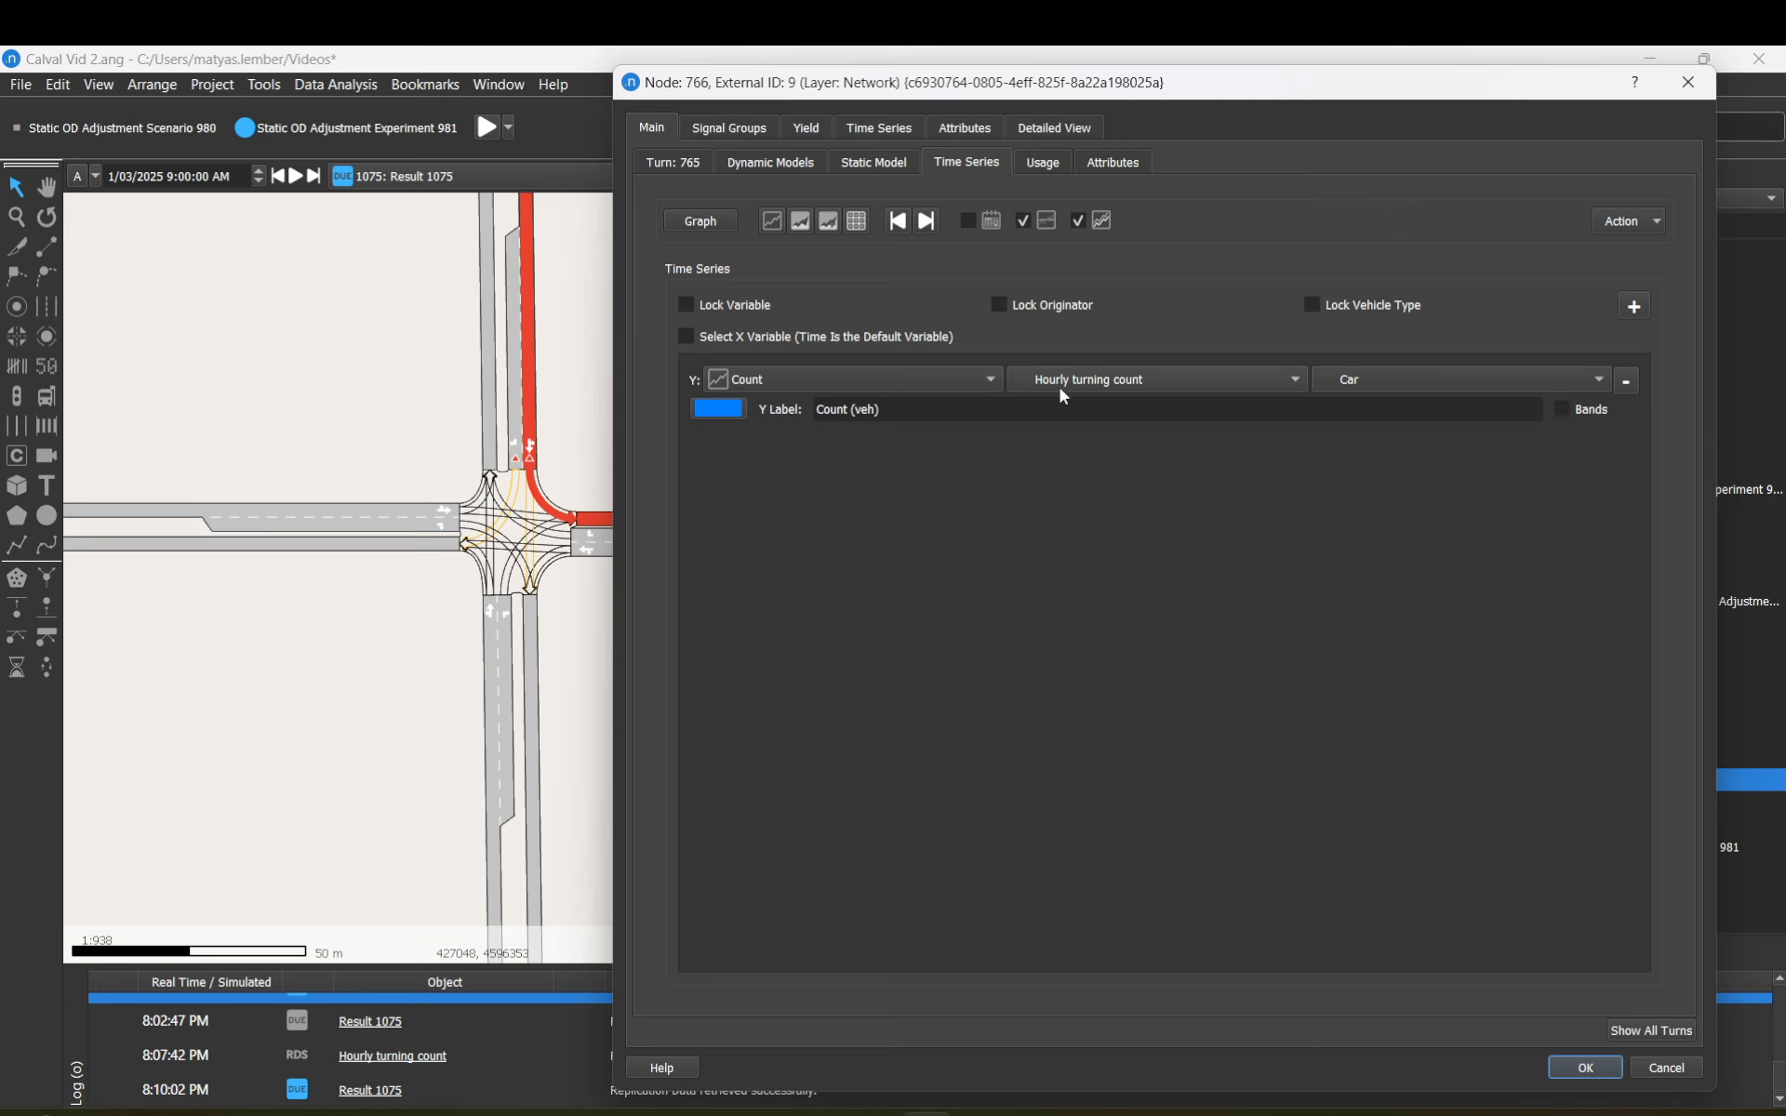
left_click(1087, 383)
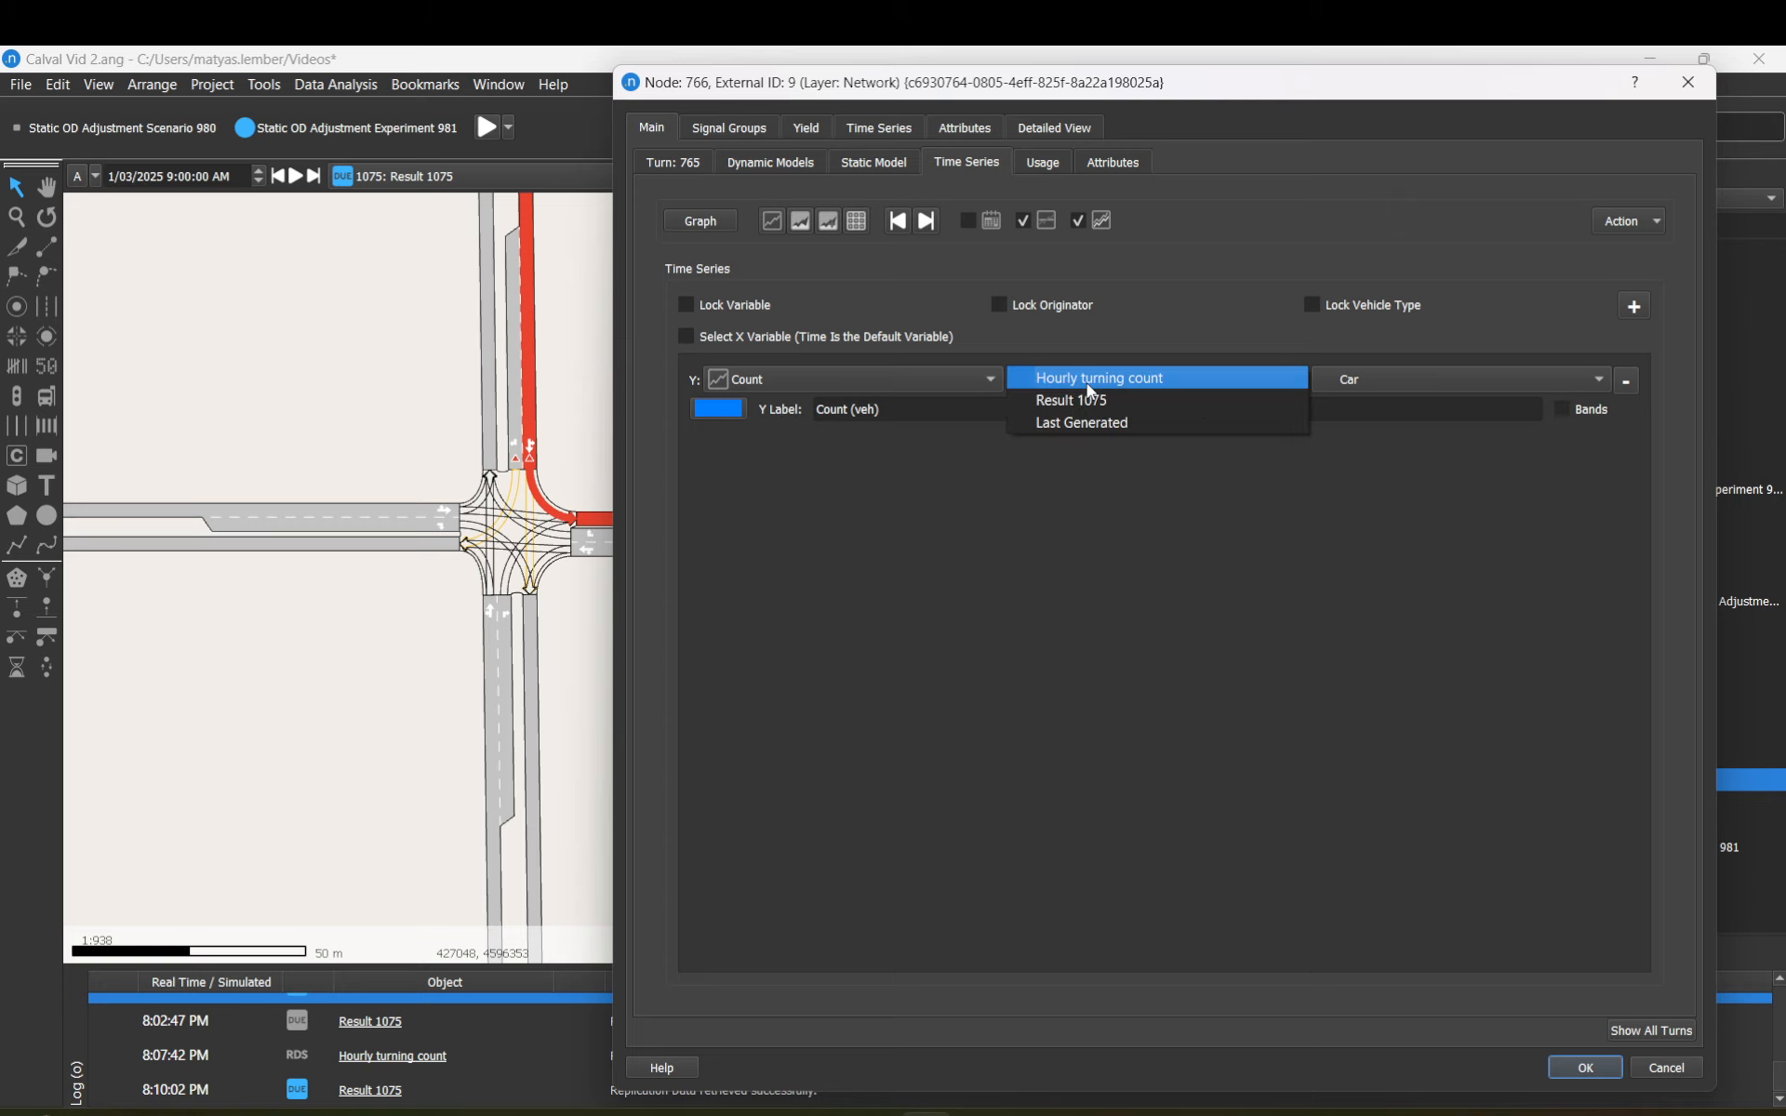
left_click(872, 388)
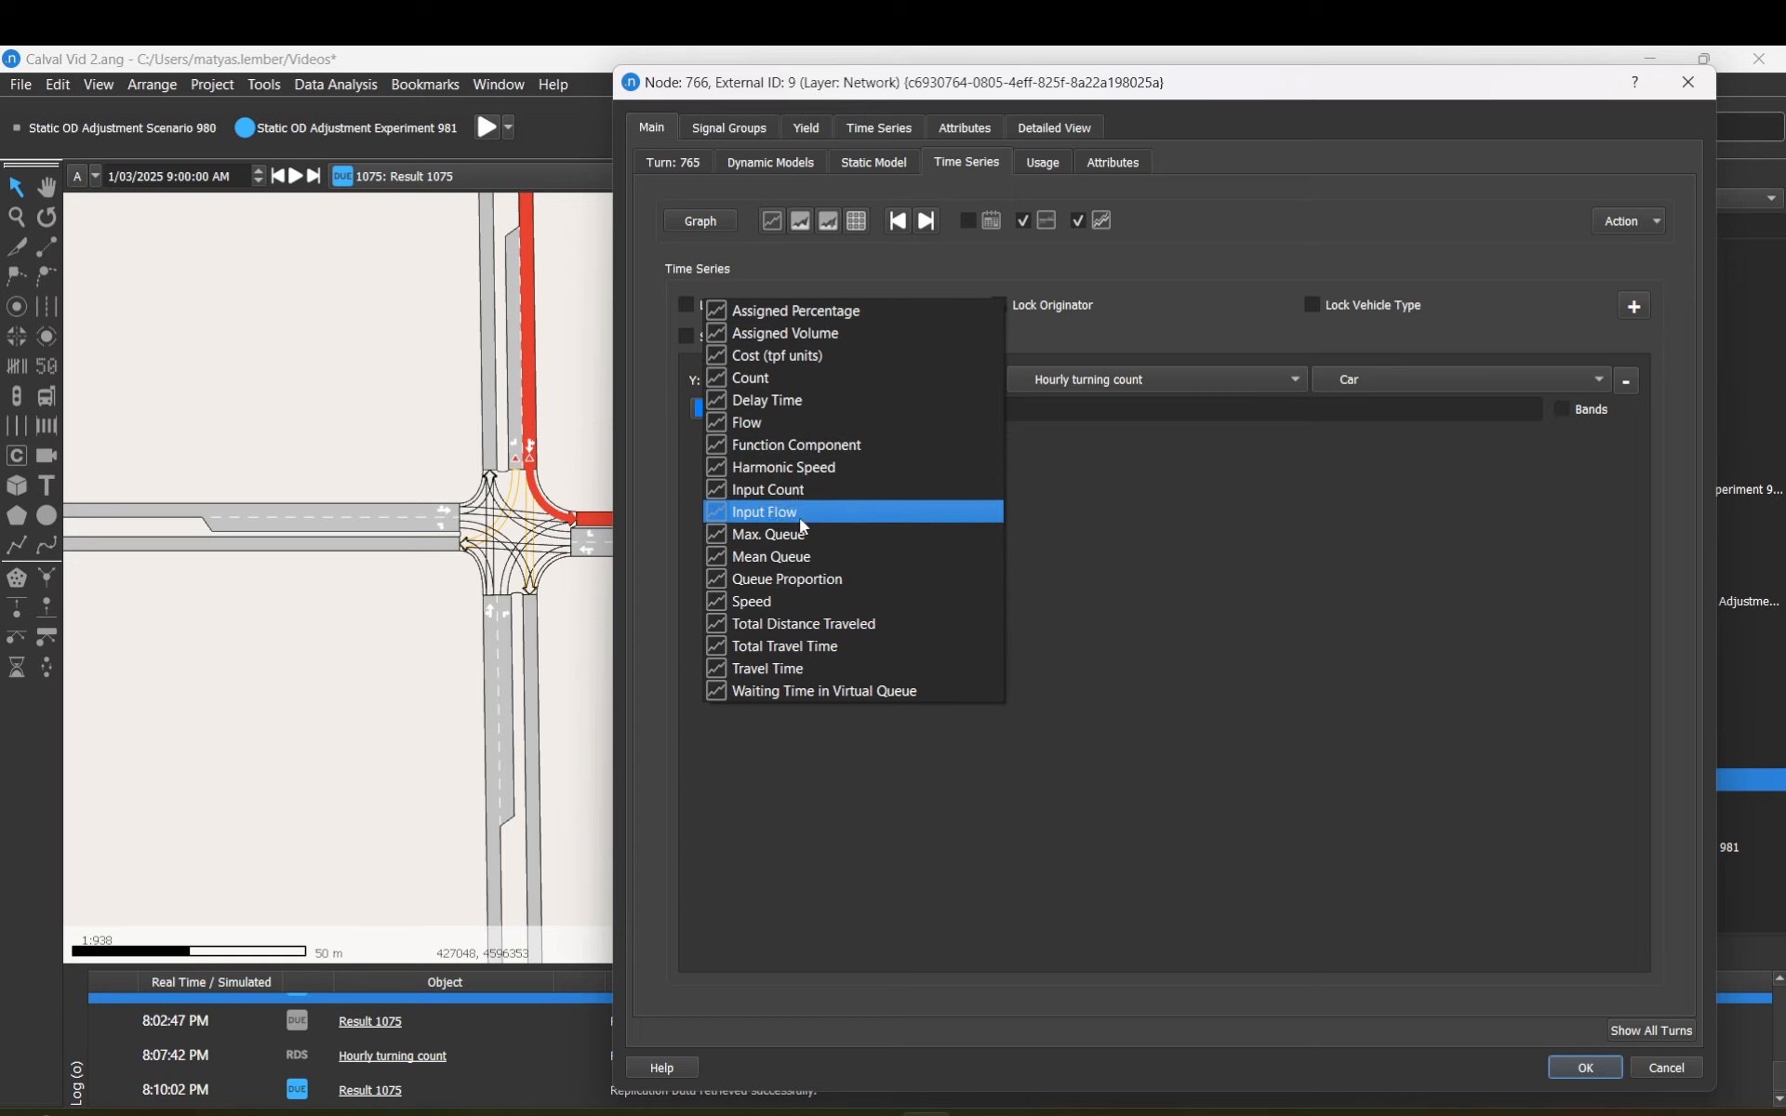
left_click(746, 537)
Step: Keep the first series as Max. Queue from Result 1075, limited to Car
left_click(850, 402)
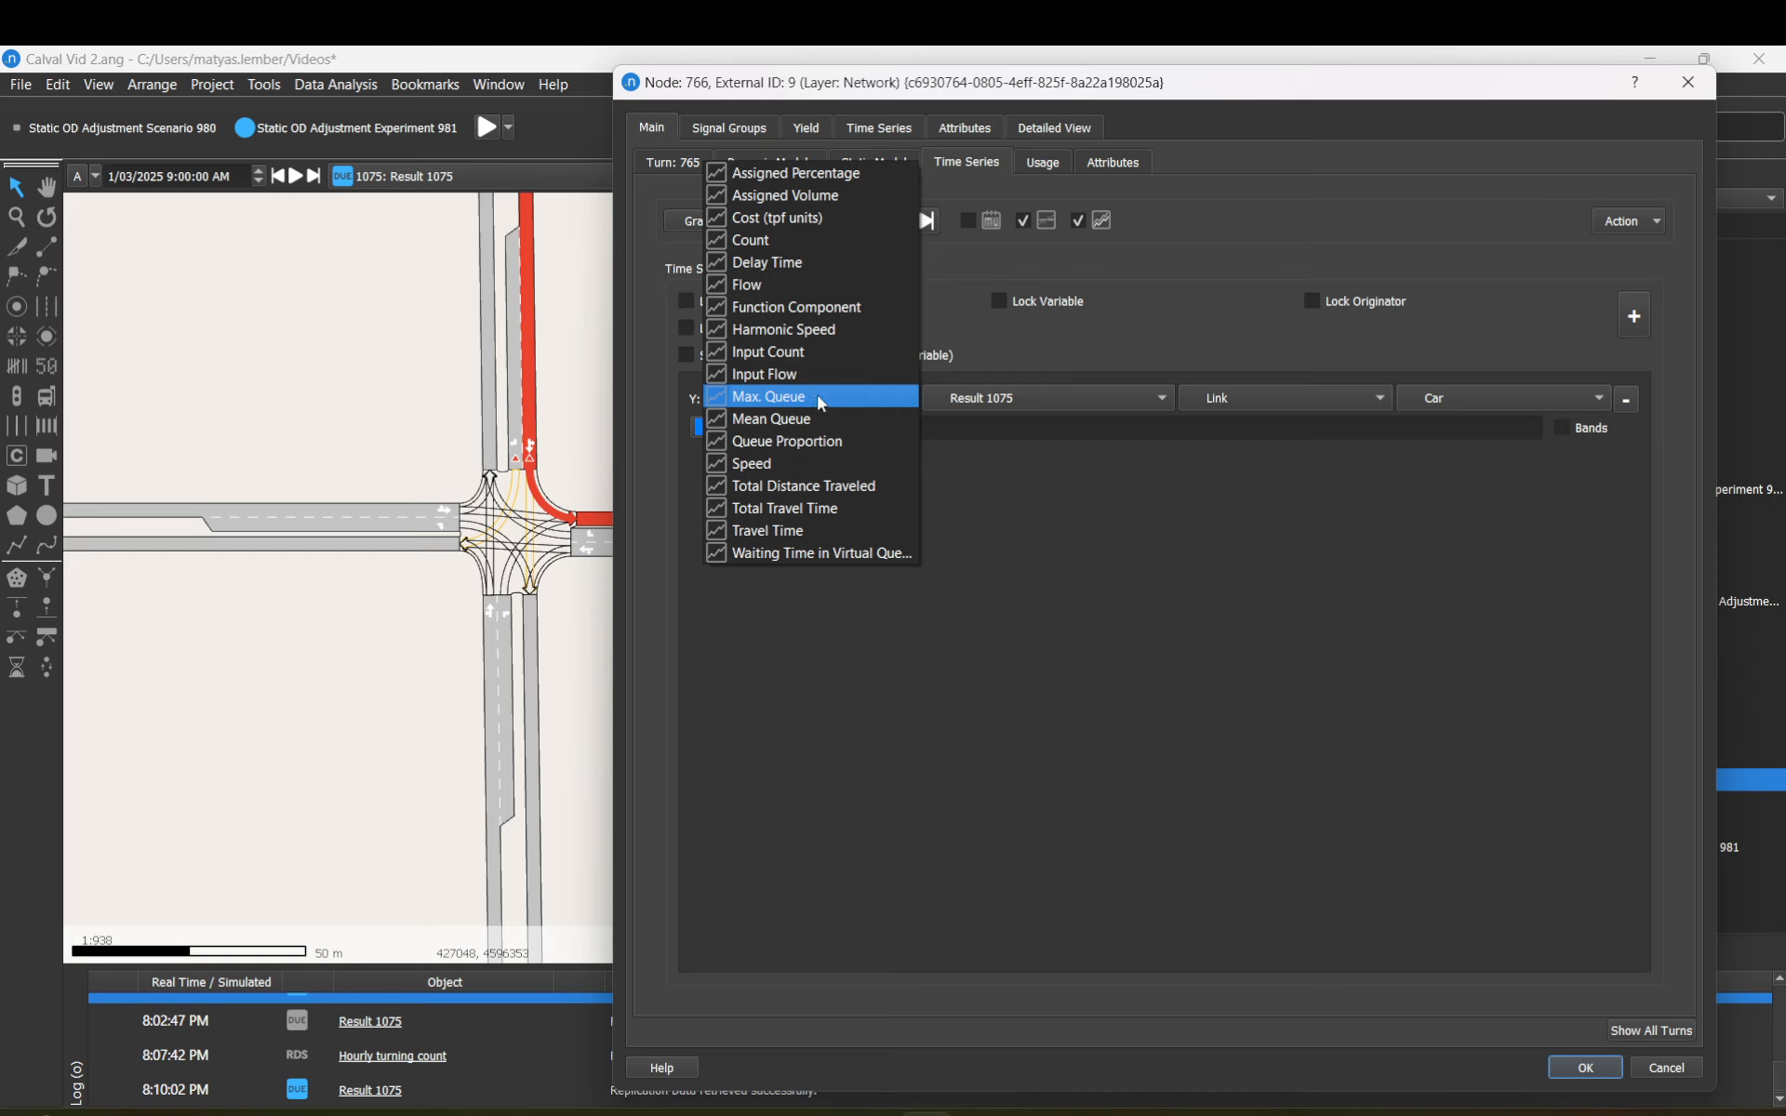
left_click(1062, 478)
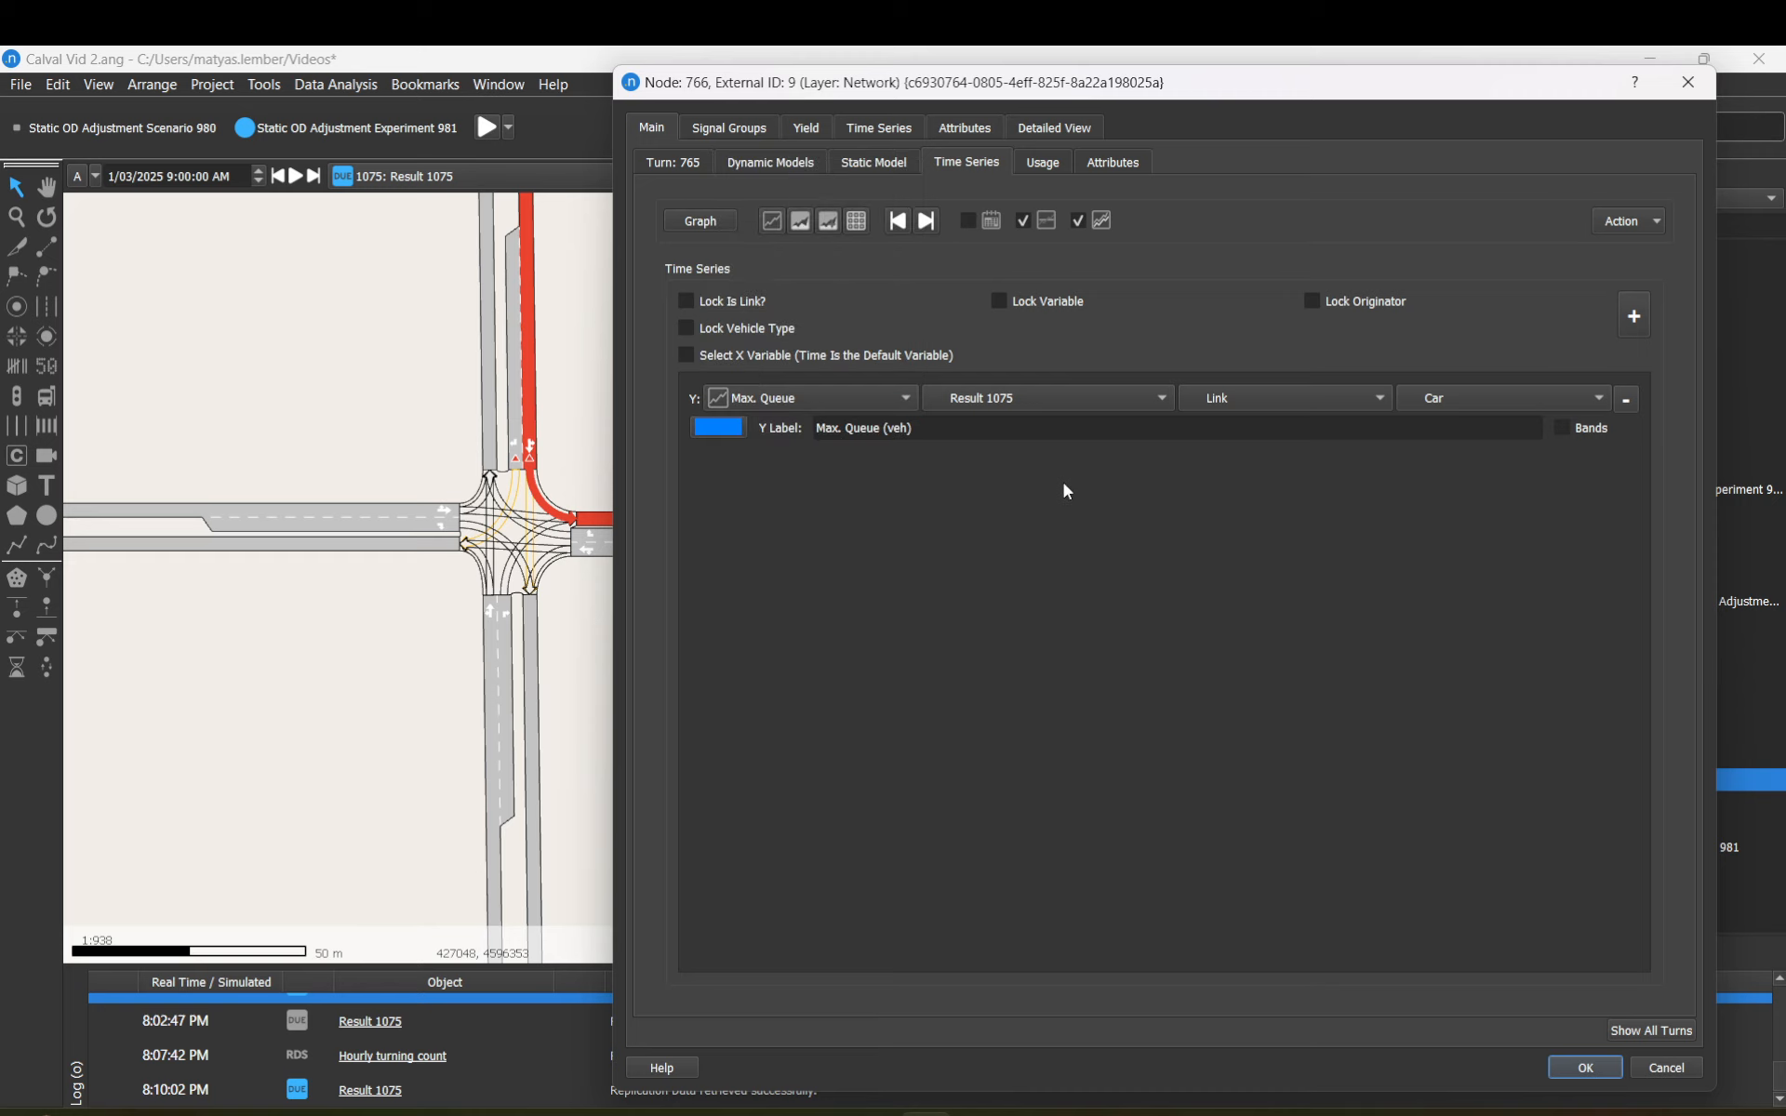
left_click(1162, 400)
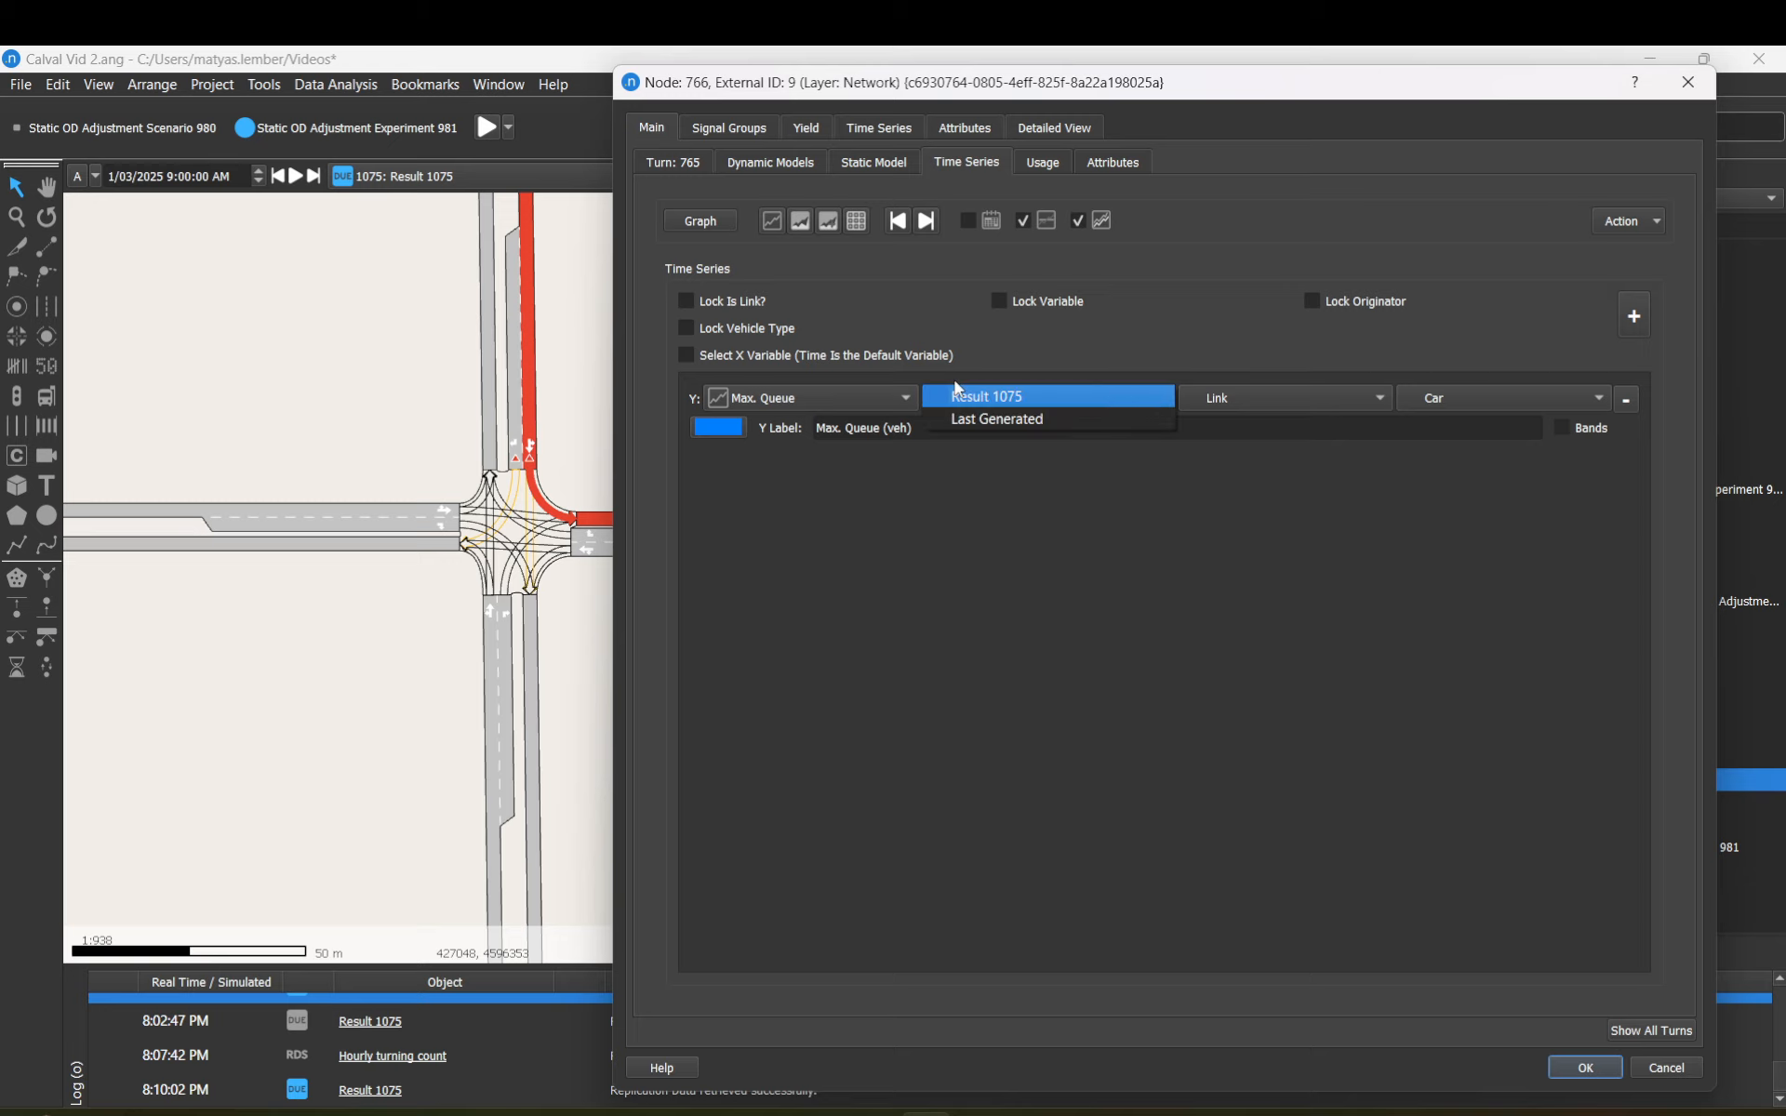
left_click(984, 400)
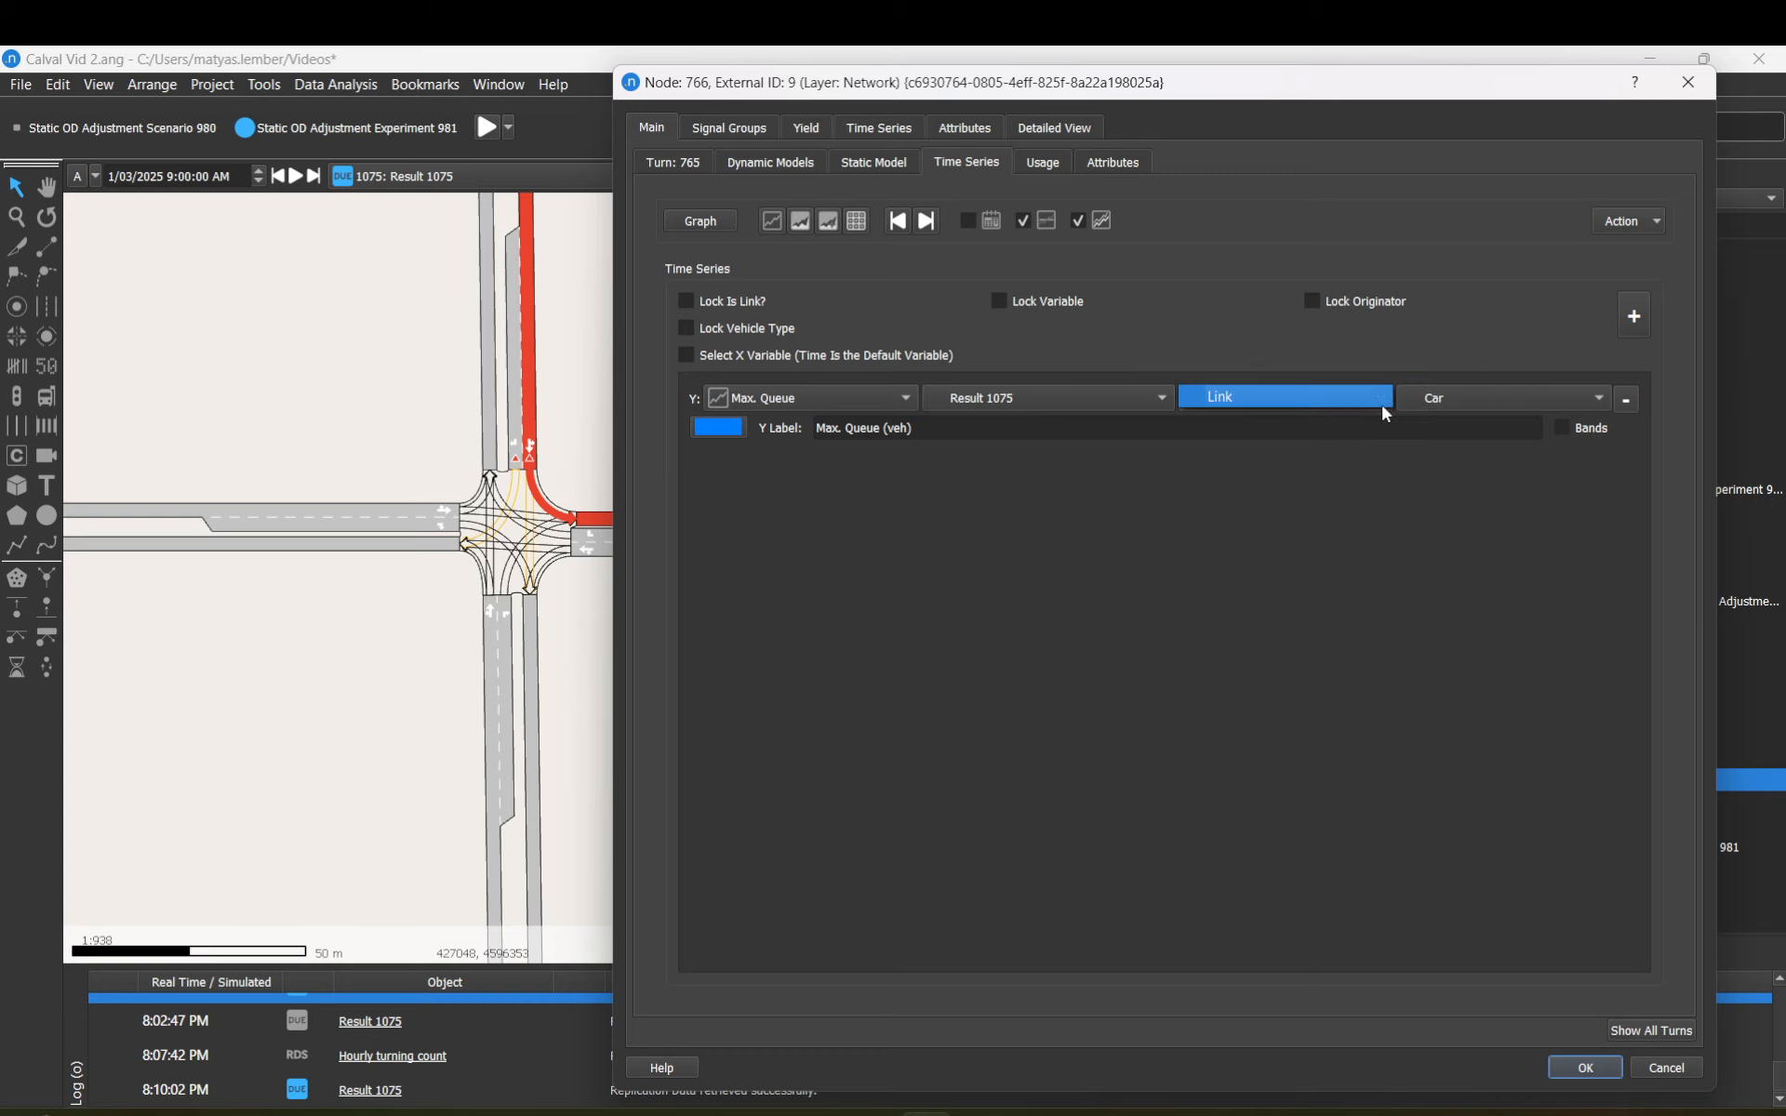
left_click(1488, 407)
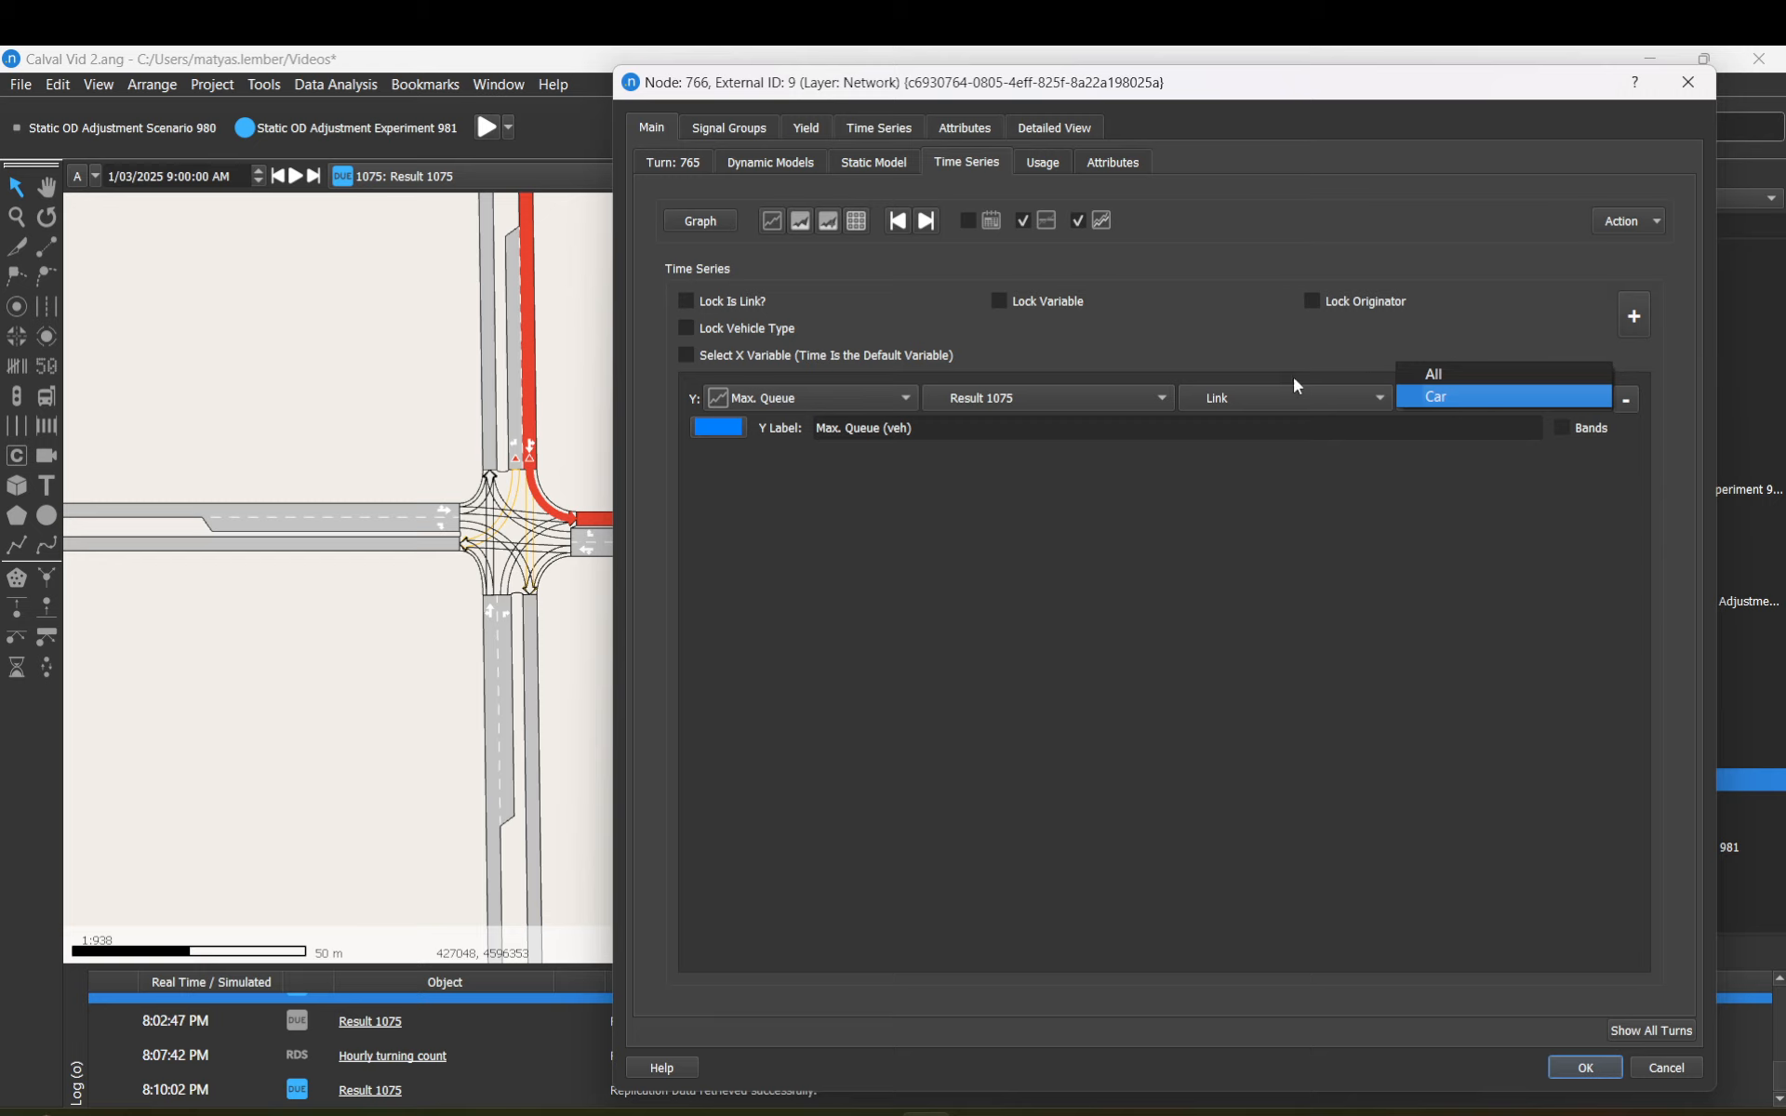
left_click(1158, 363)
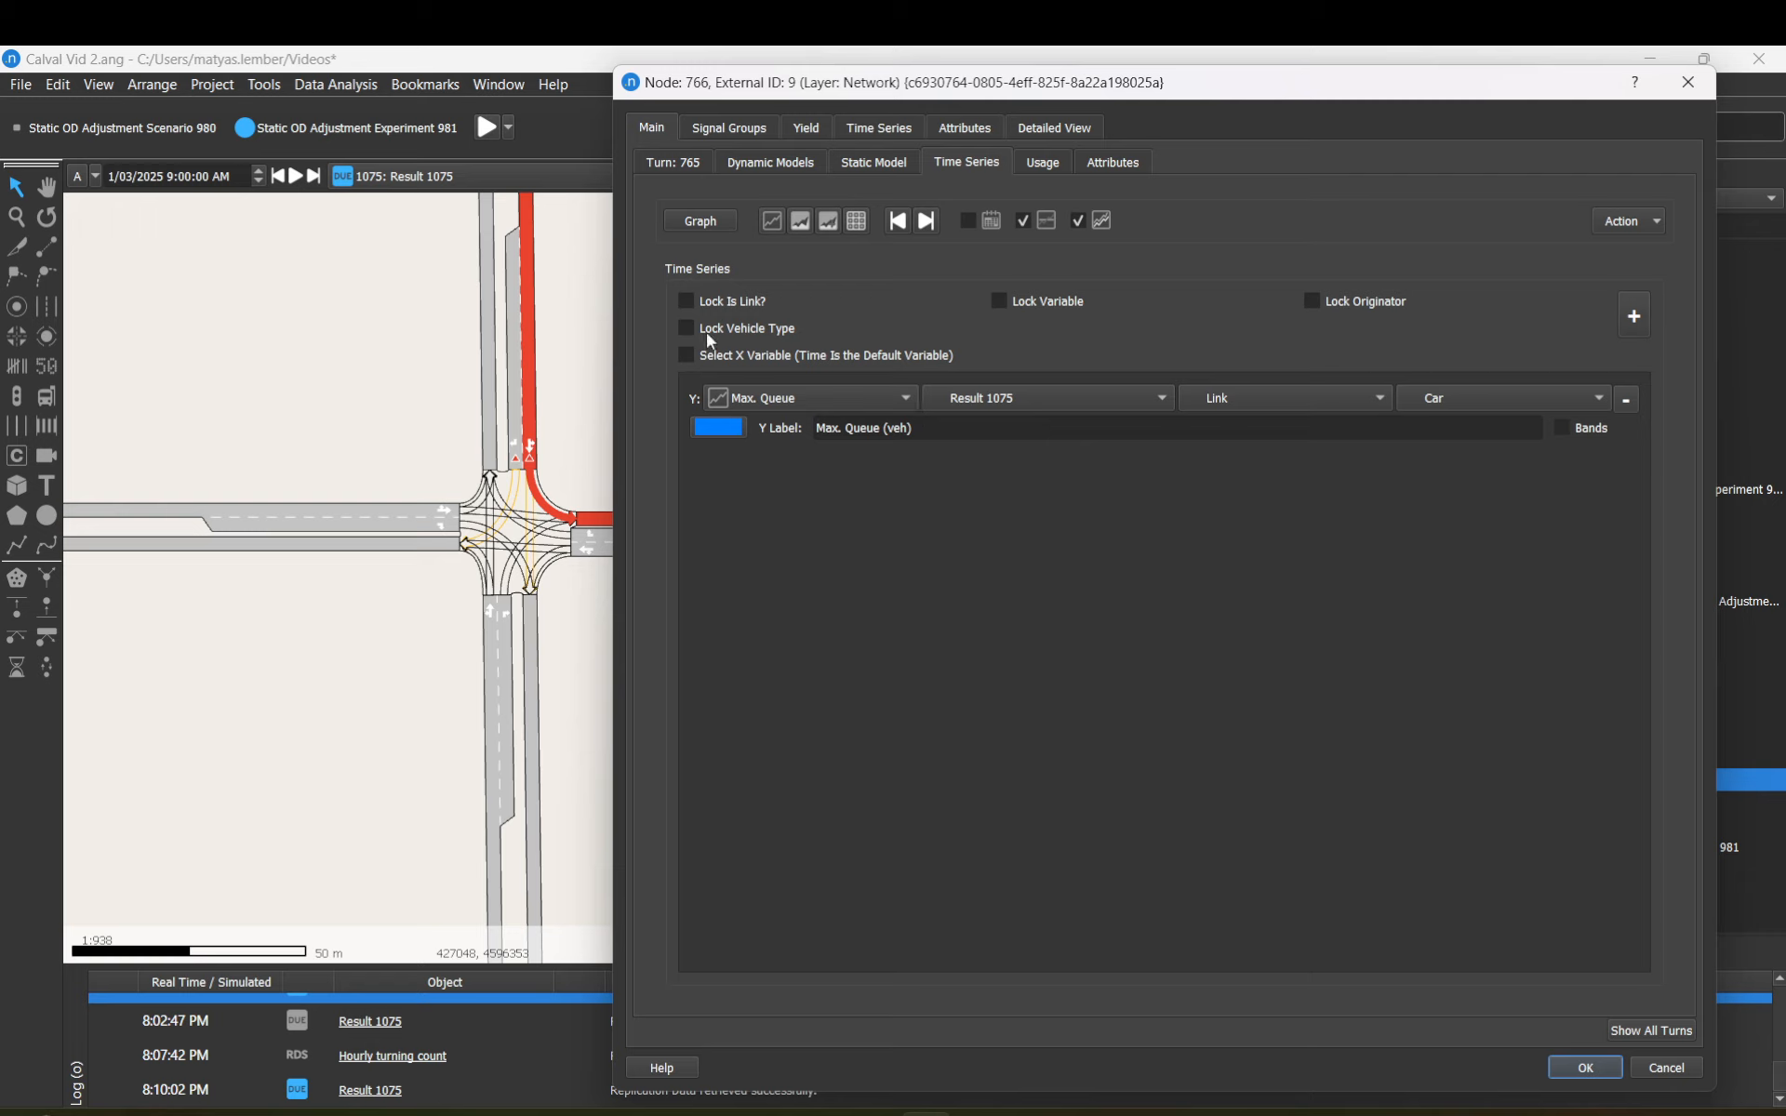
Step: Add a second Mean Queue series and graph it alongside Max. Queue
left_click(1634, 316)
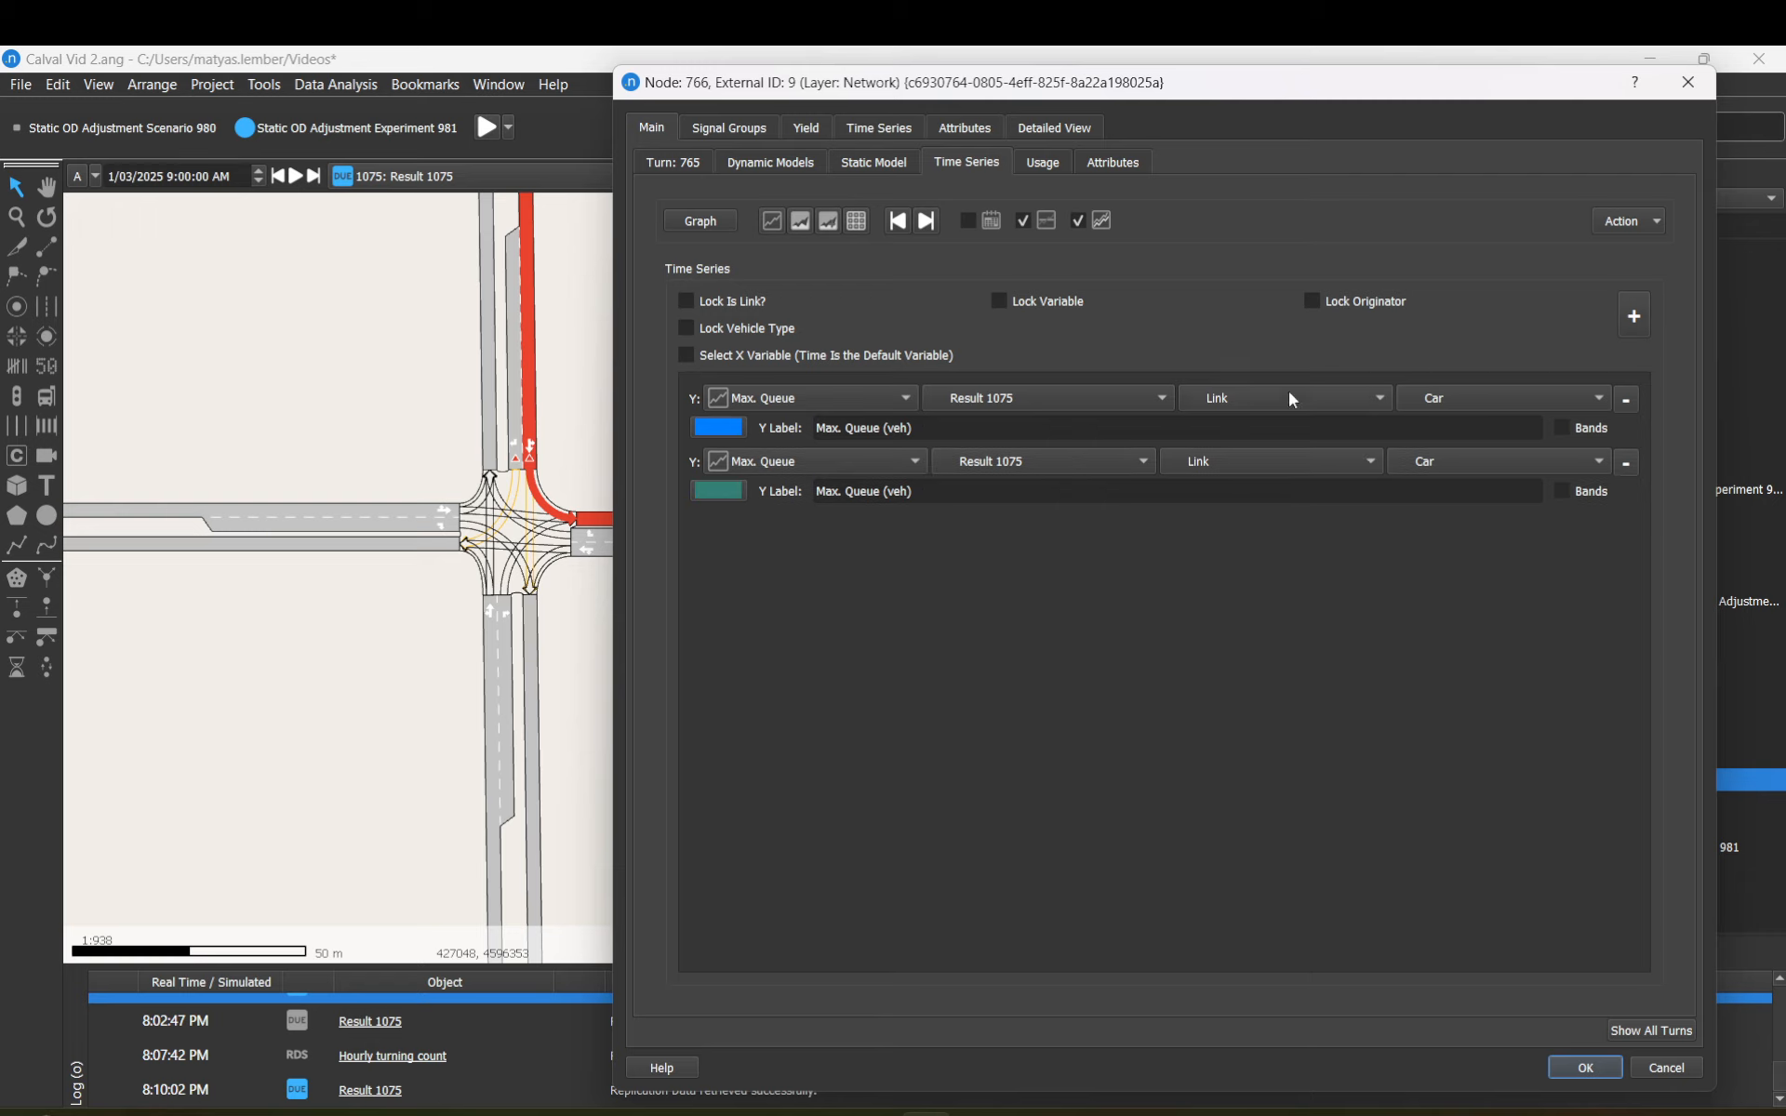
left_click(820, 465)
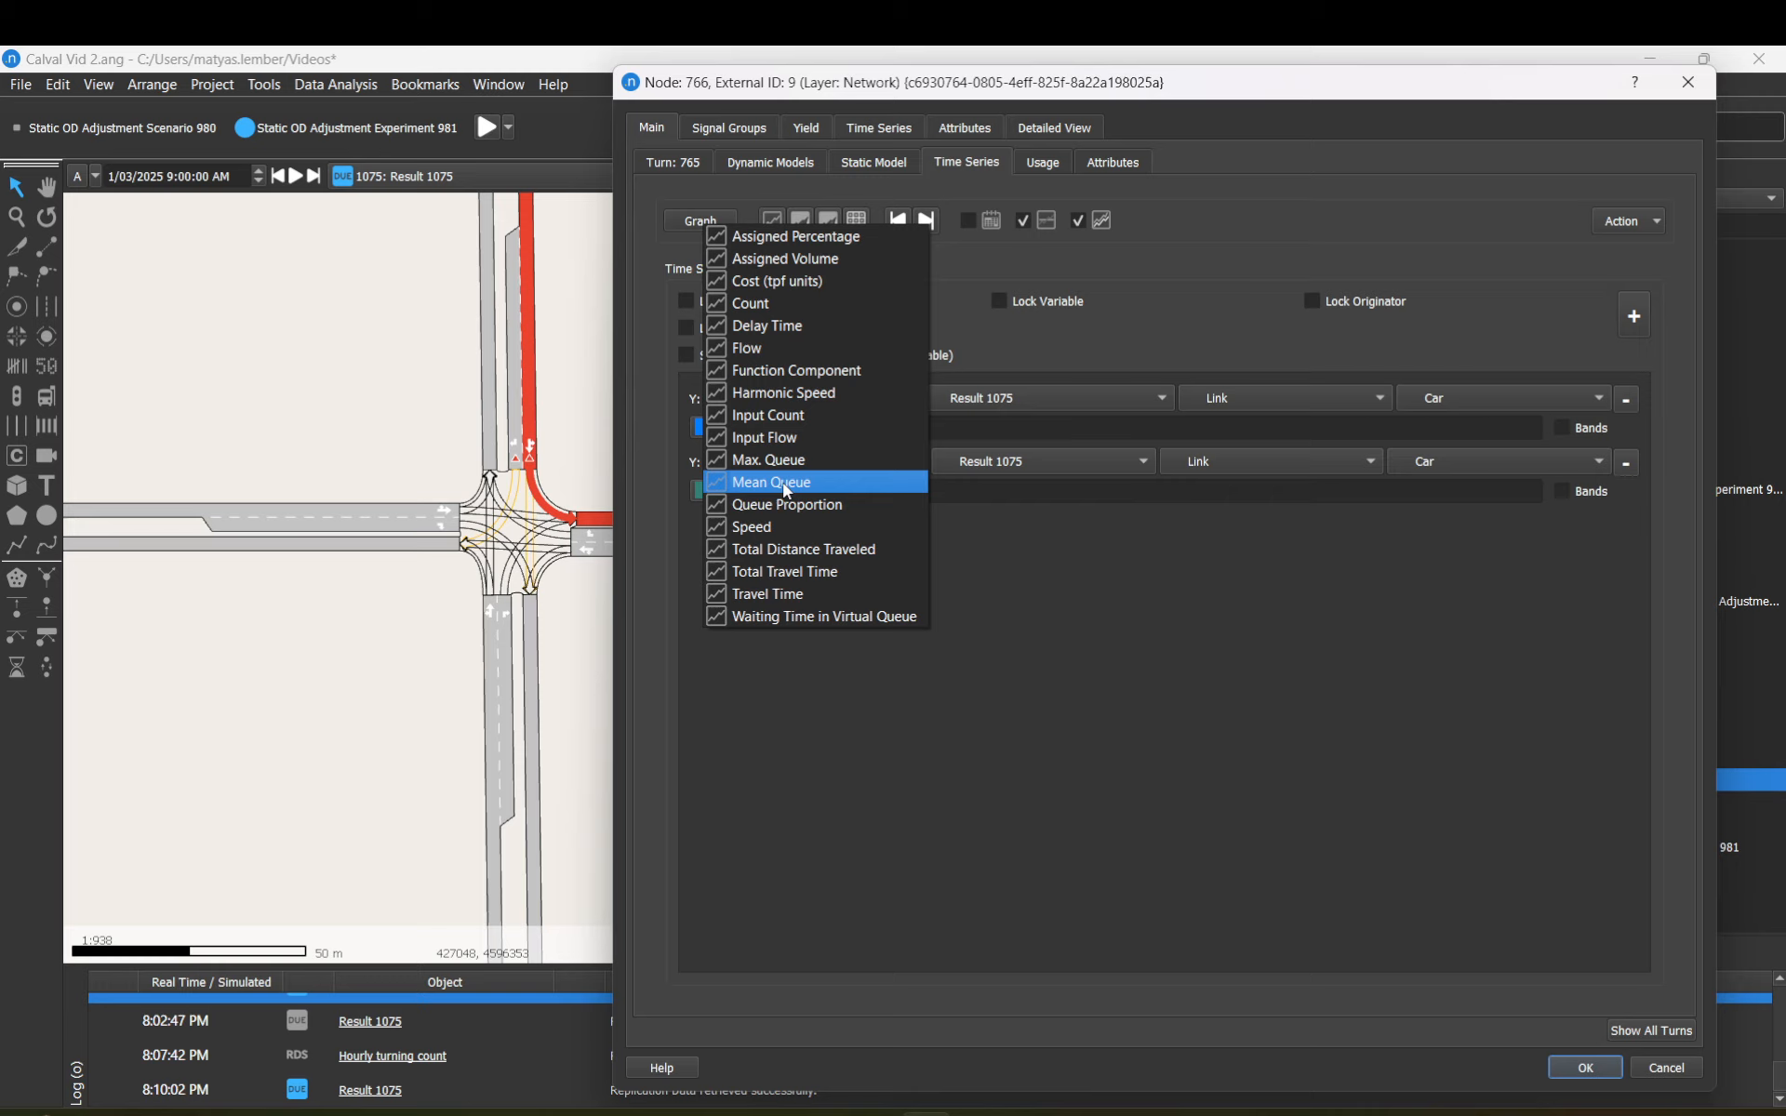
left_click(786, 489)
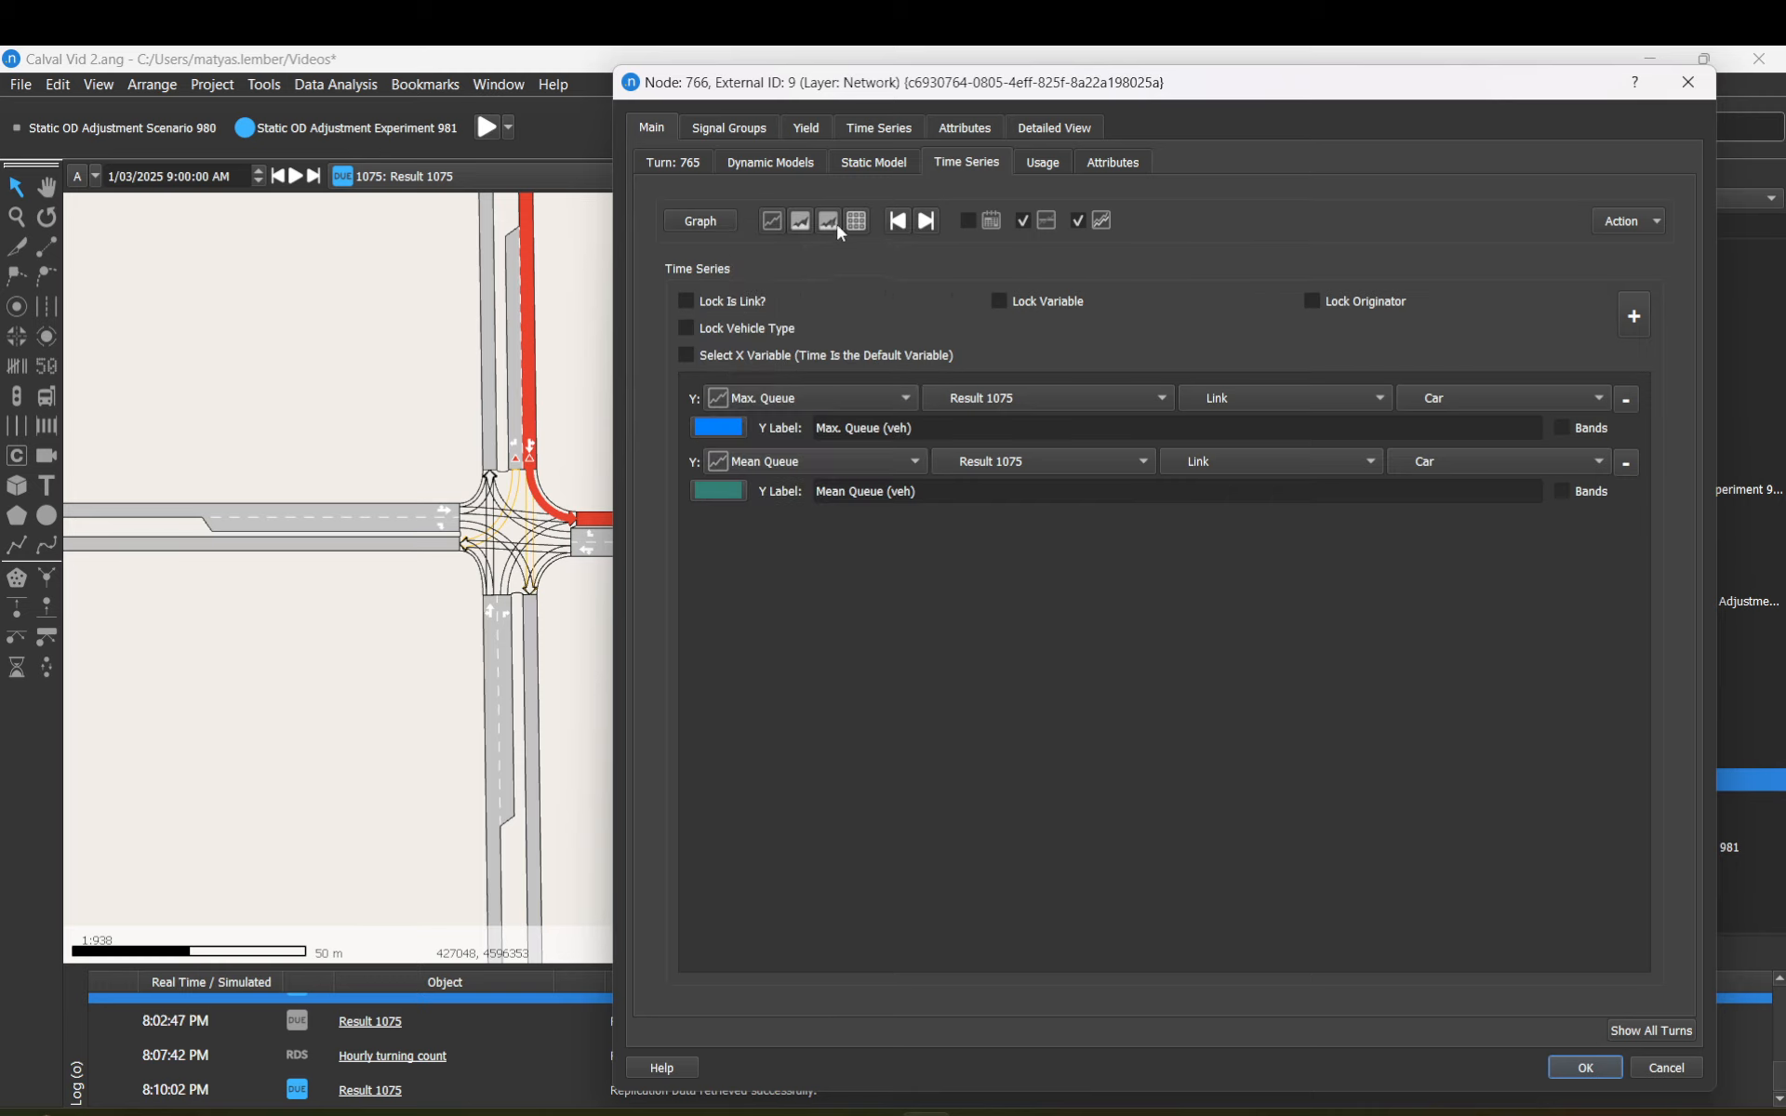
left_click(771, 221)
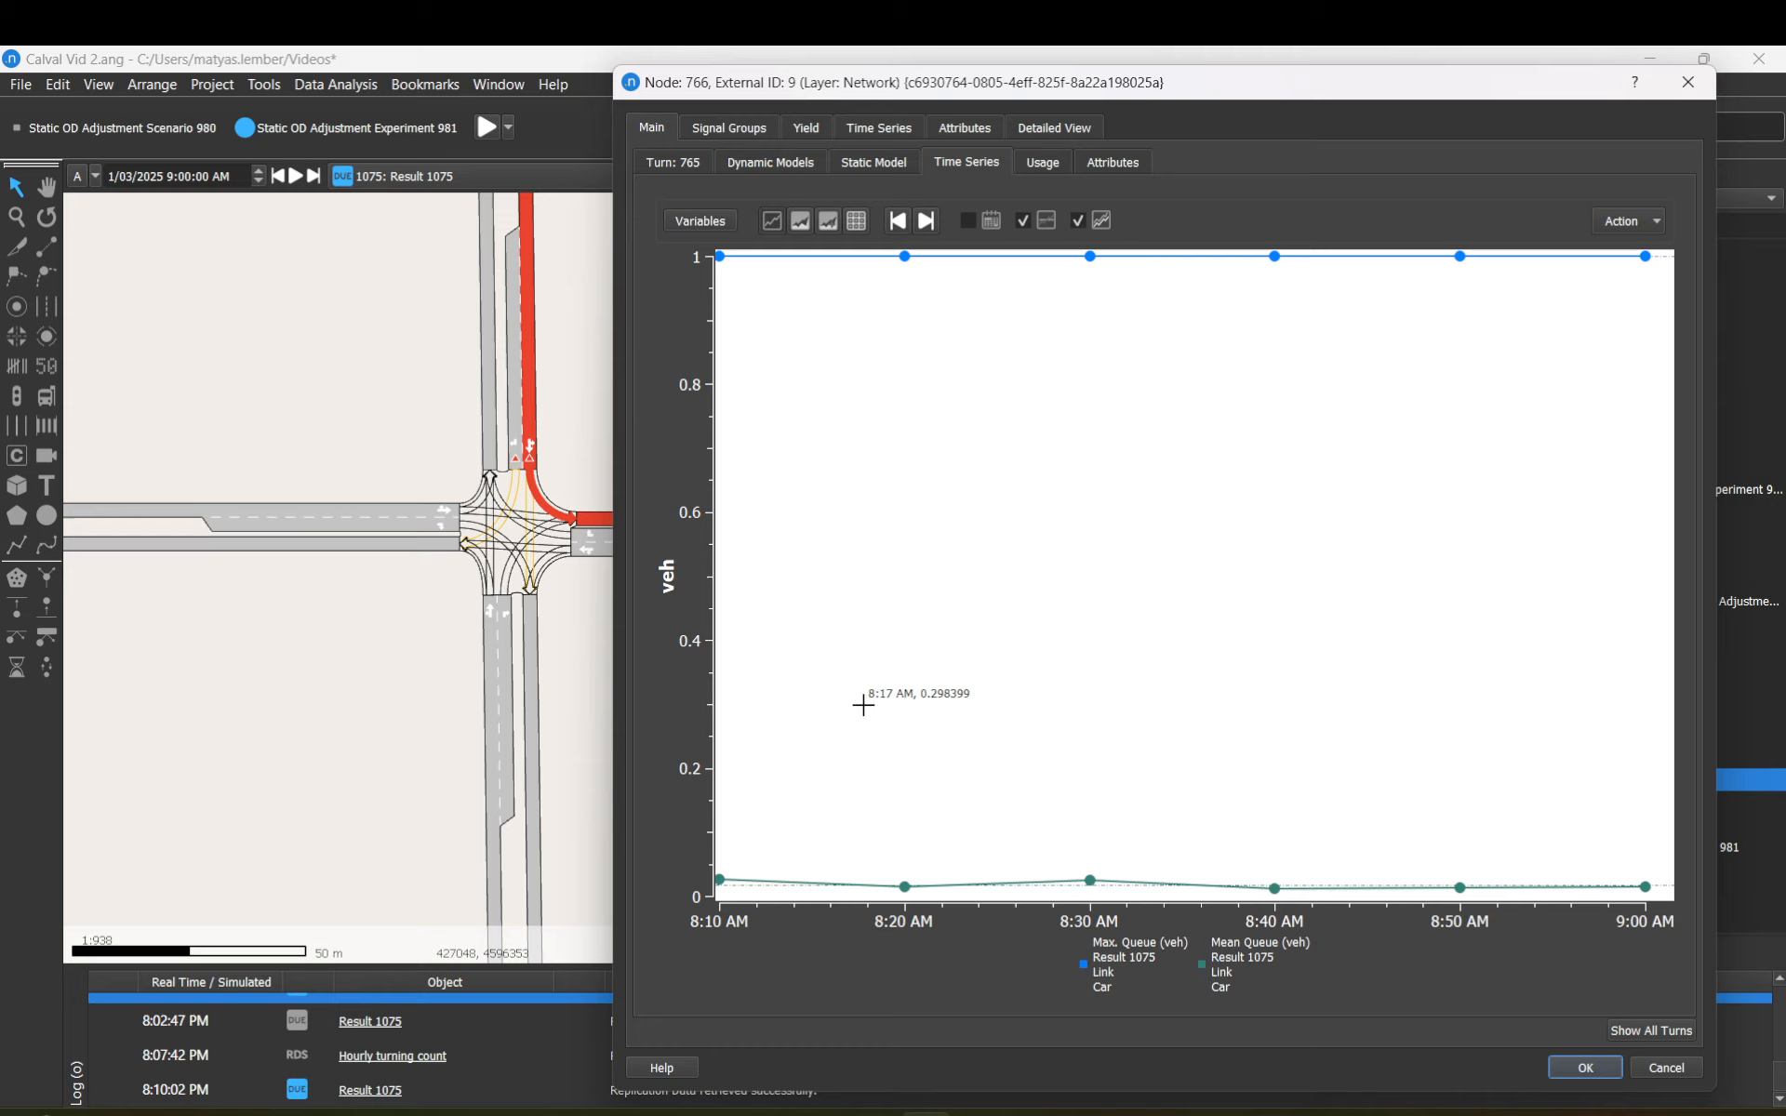
Step: Change the Mean Queue series colour to dark red
left_click(714, 226)
left_click(733, 493)
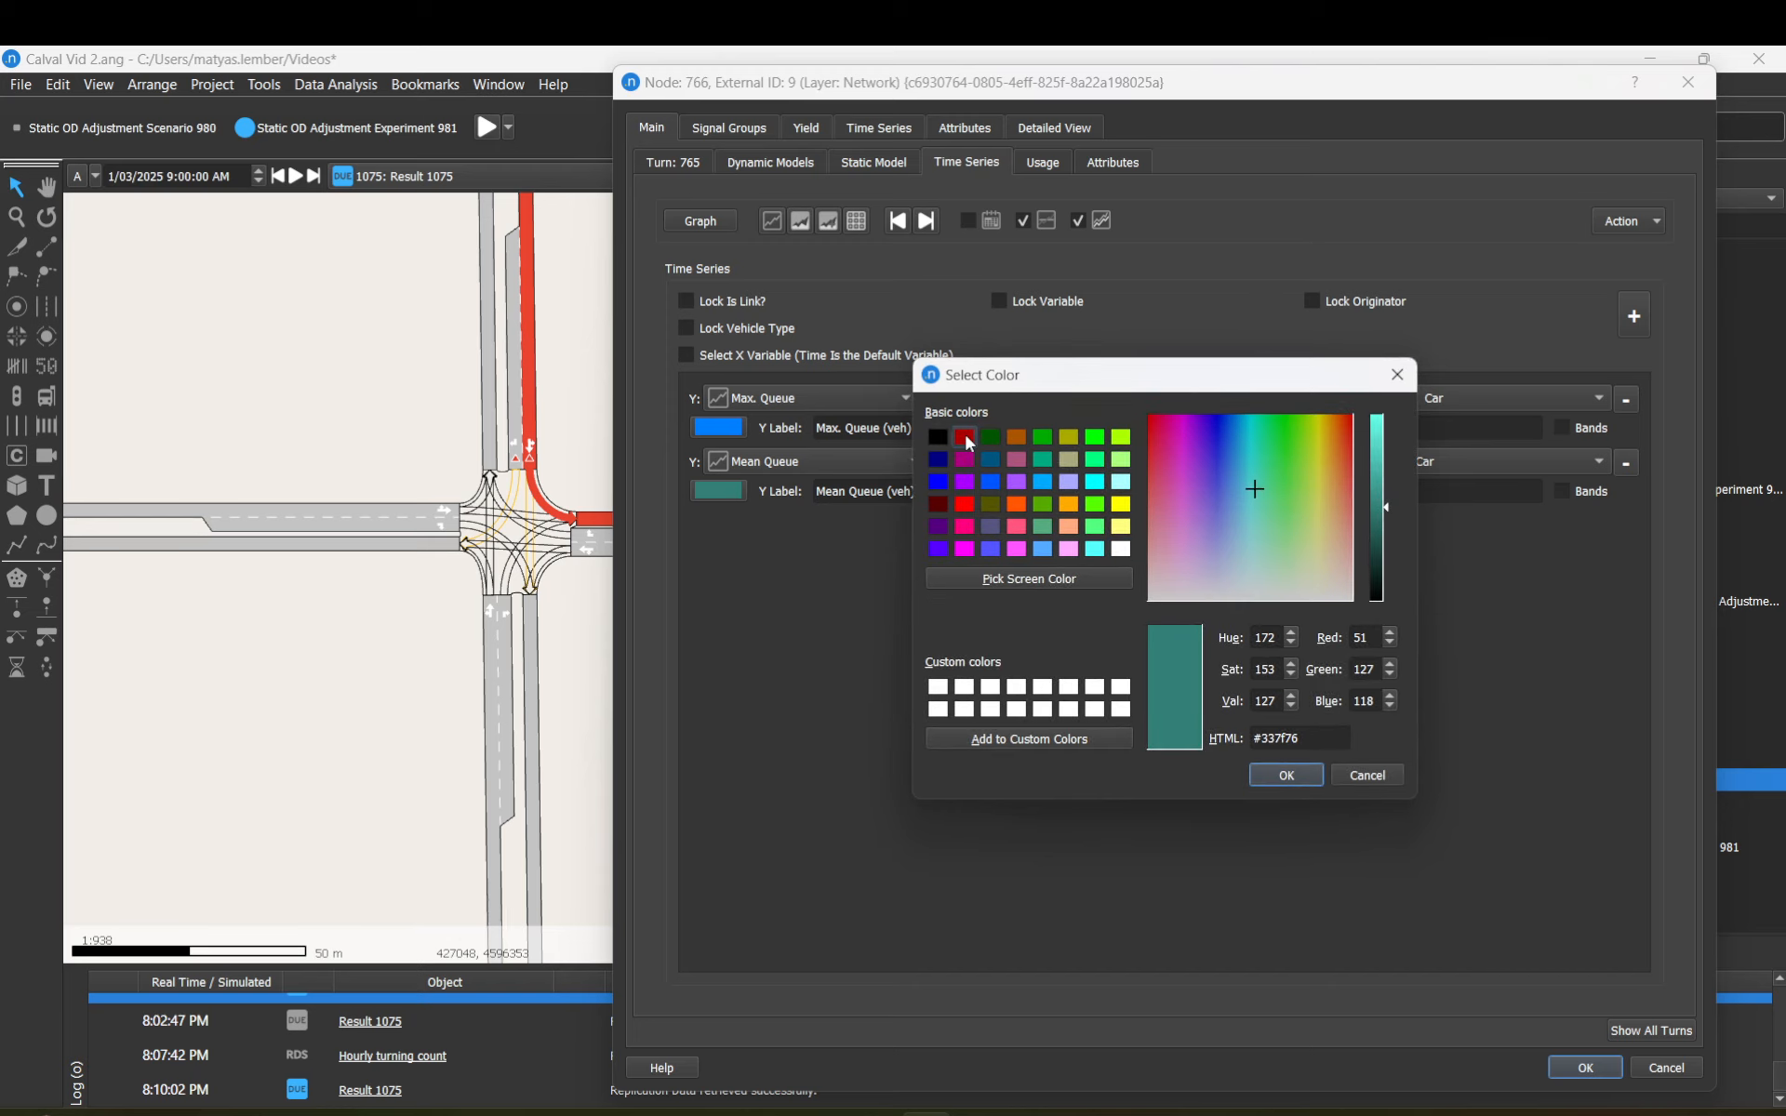
left_click(964, 436)
left_click(1285, 775)
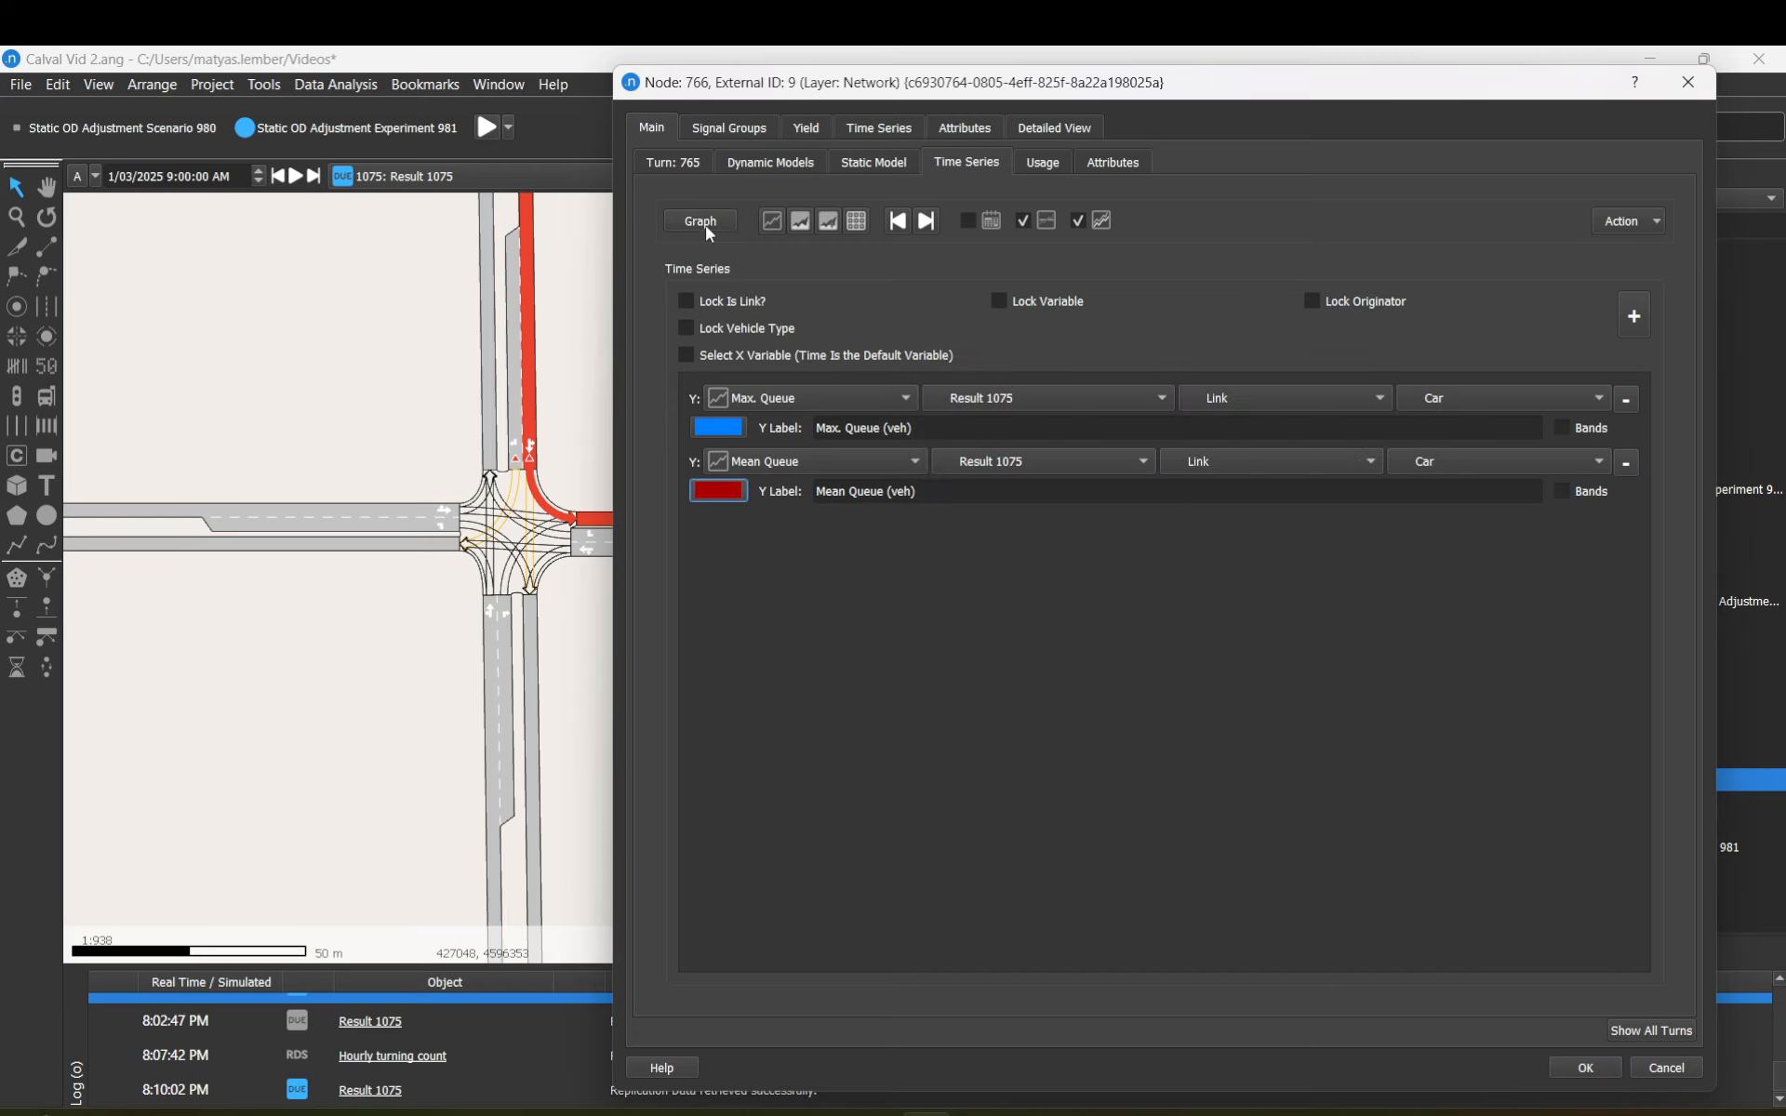
Step: Replot both queue series, try the two area chart styles, then show the values as a table
left_click(774, 216)
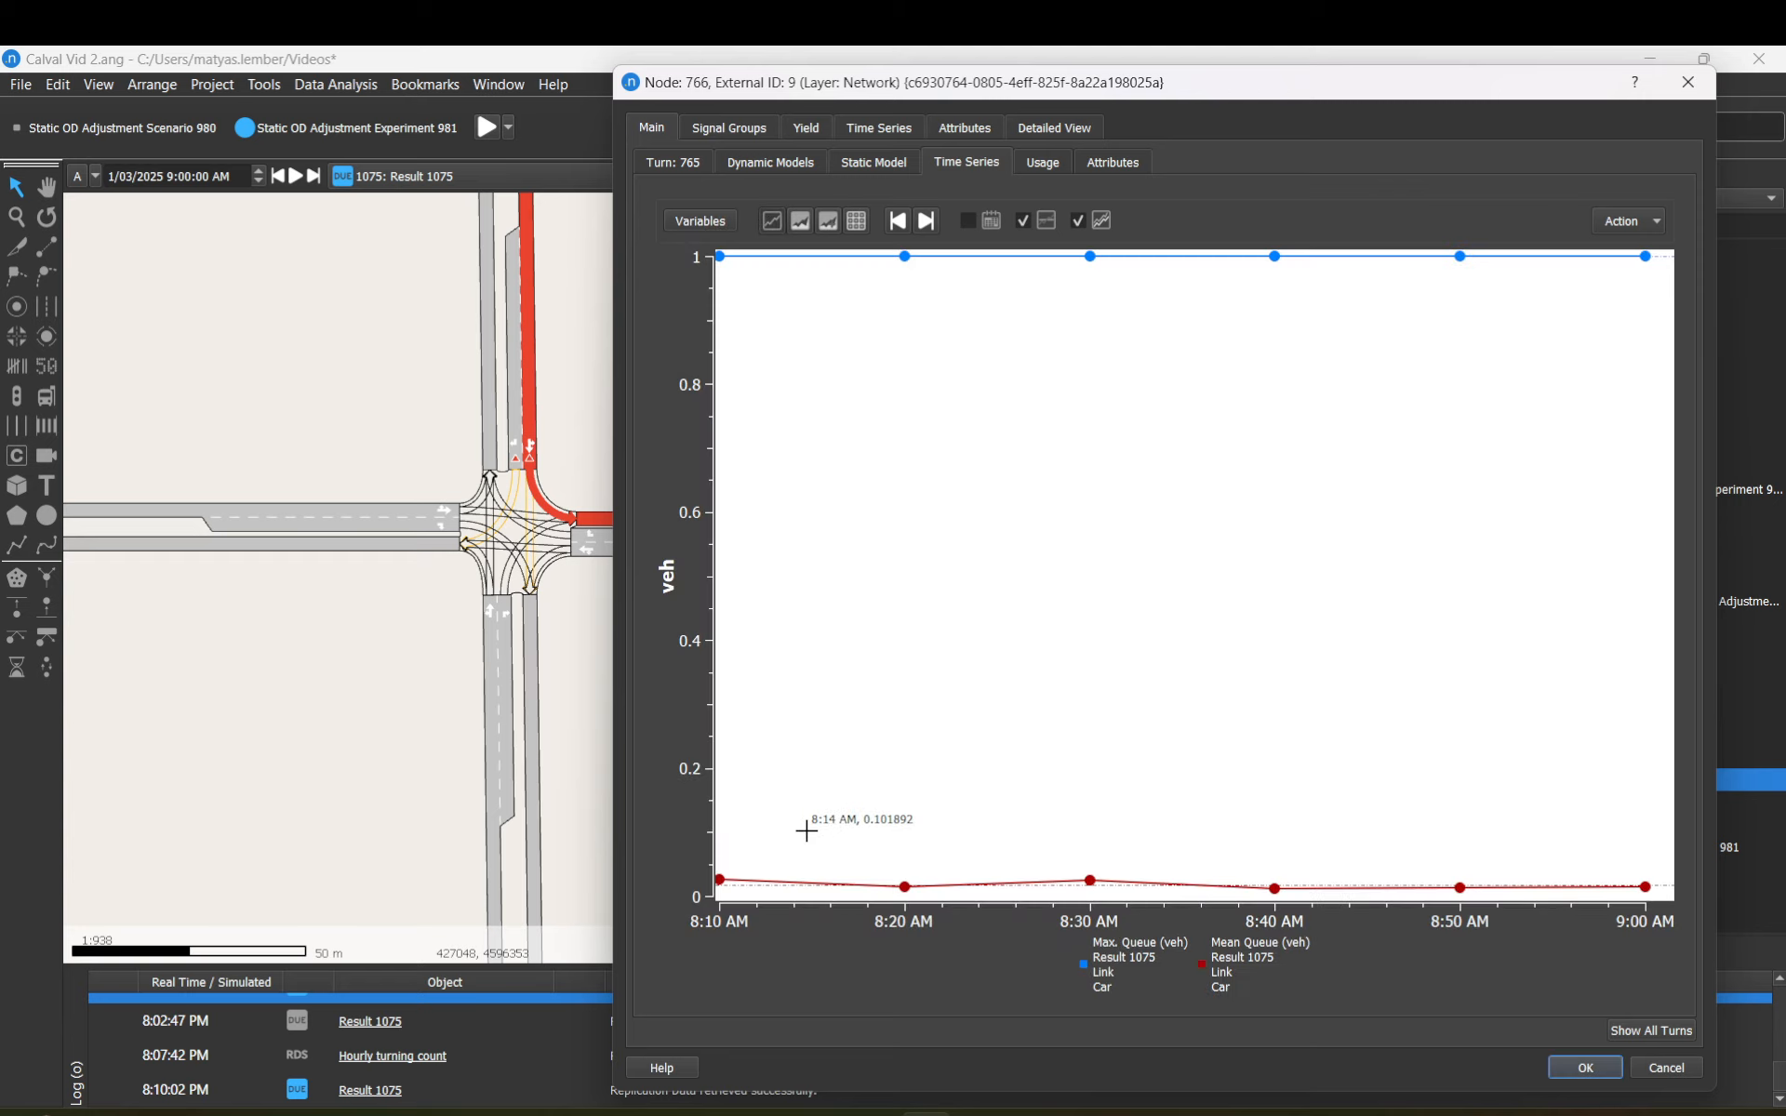
left_click(805, 227)
left_click(834, 231)
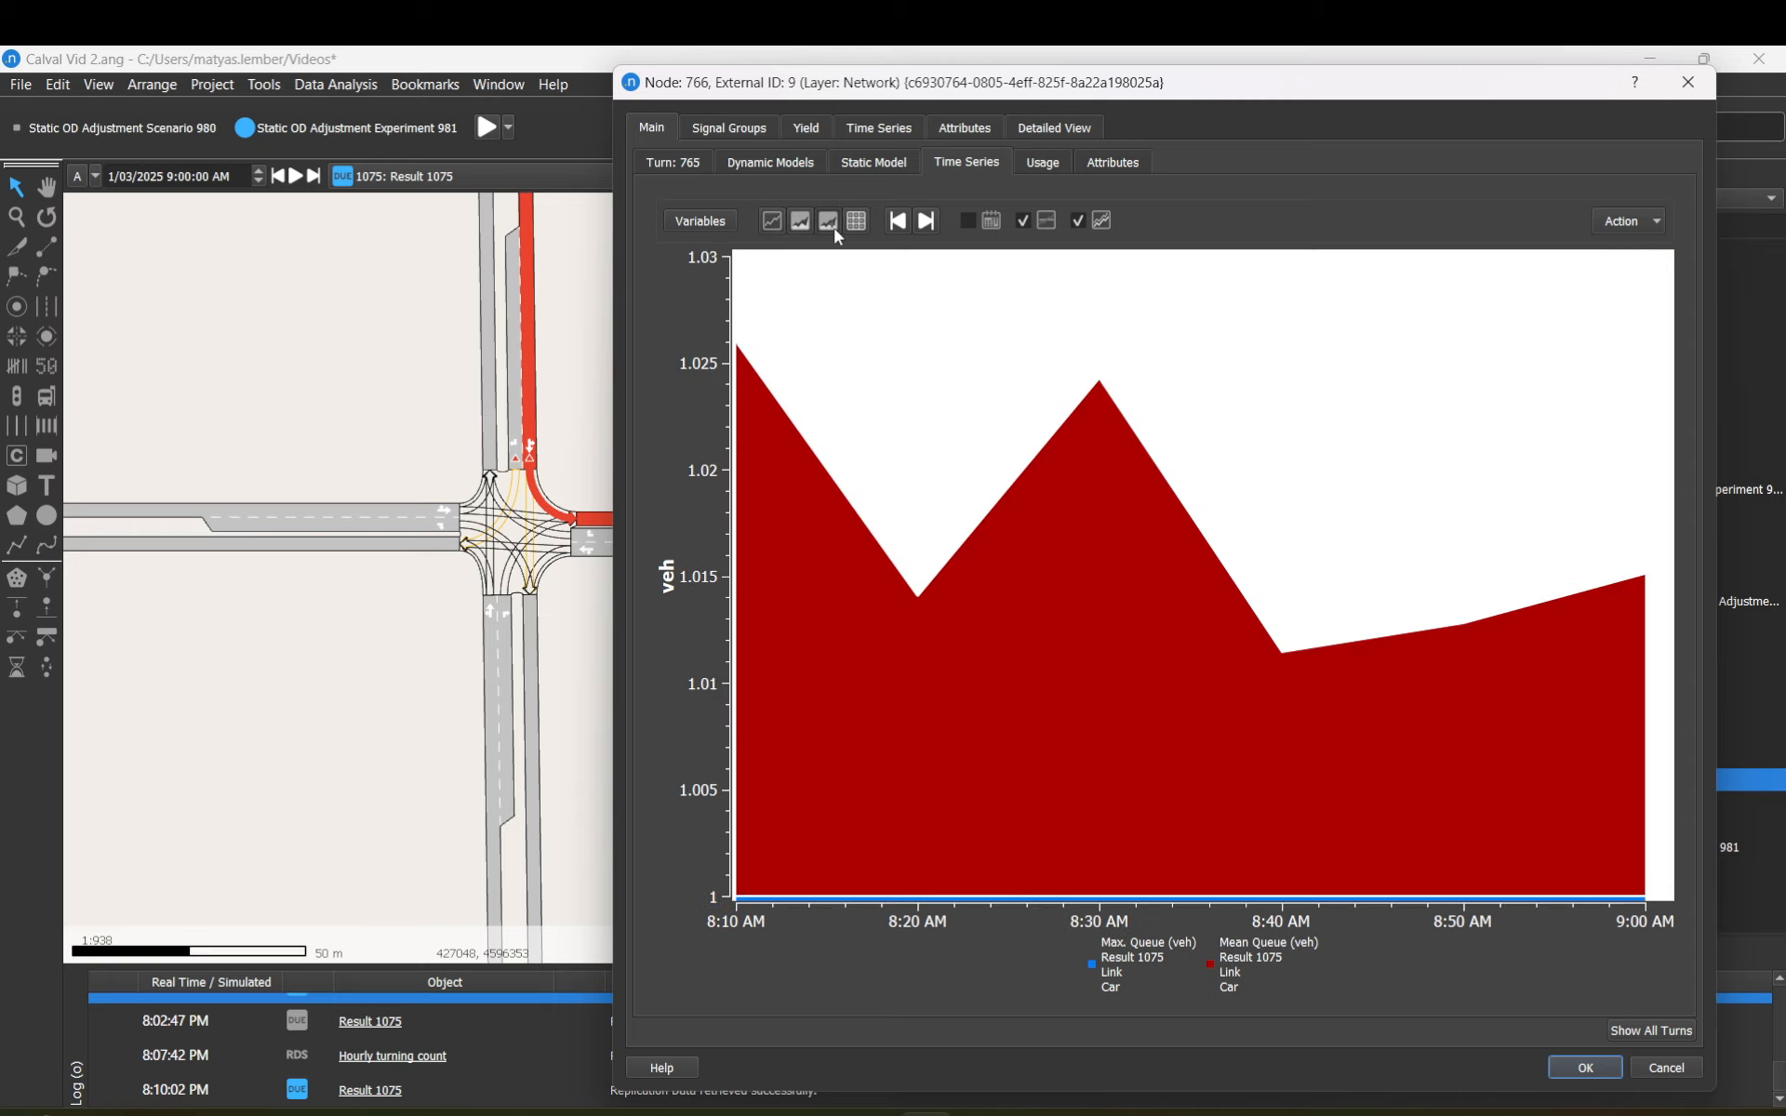
left_click(854, 224)
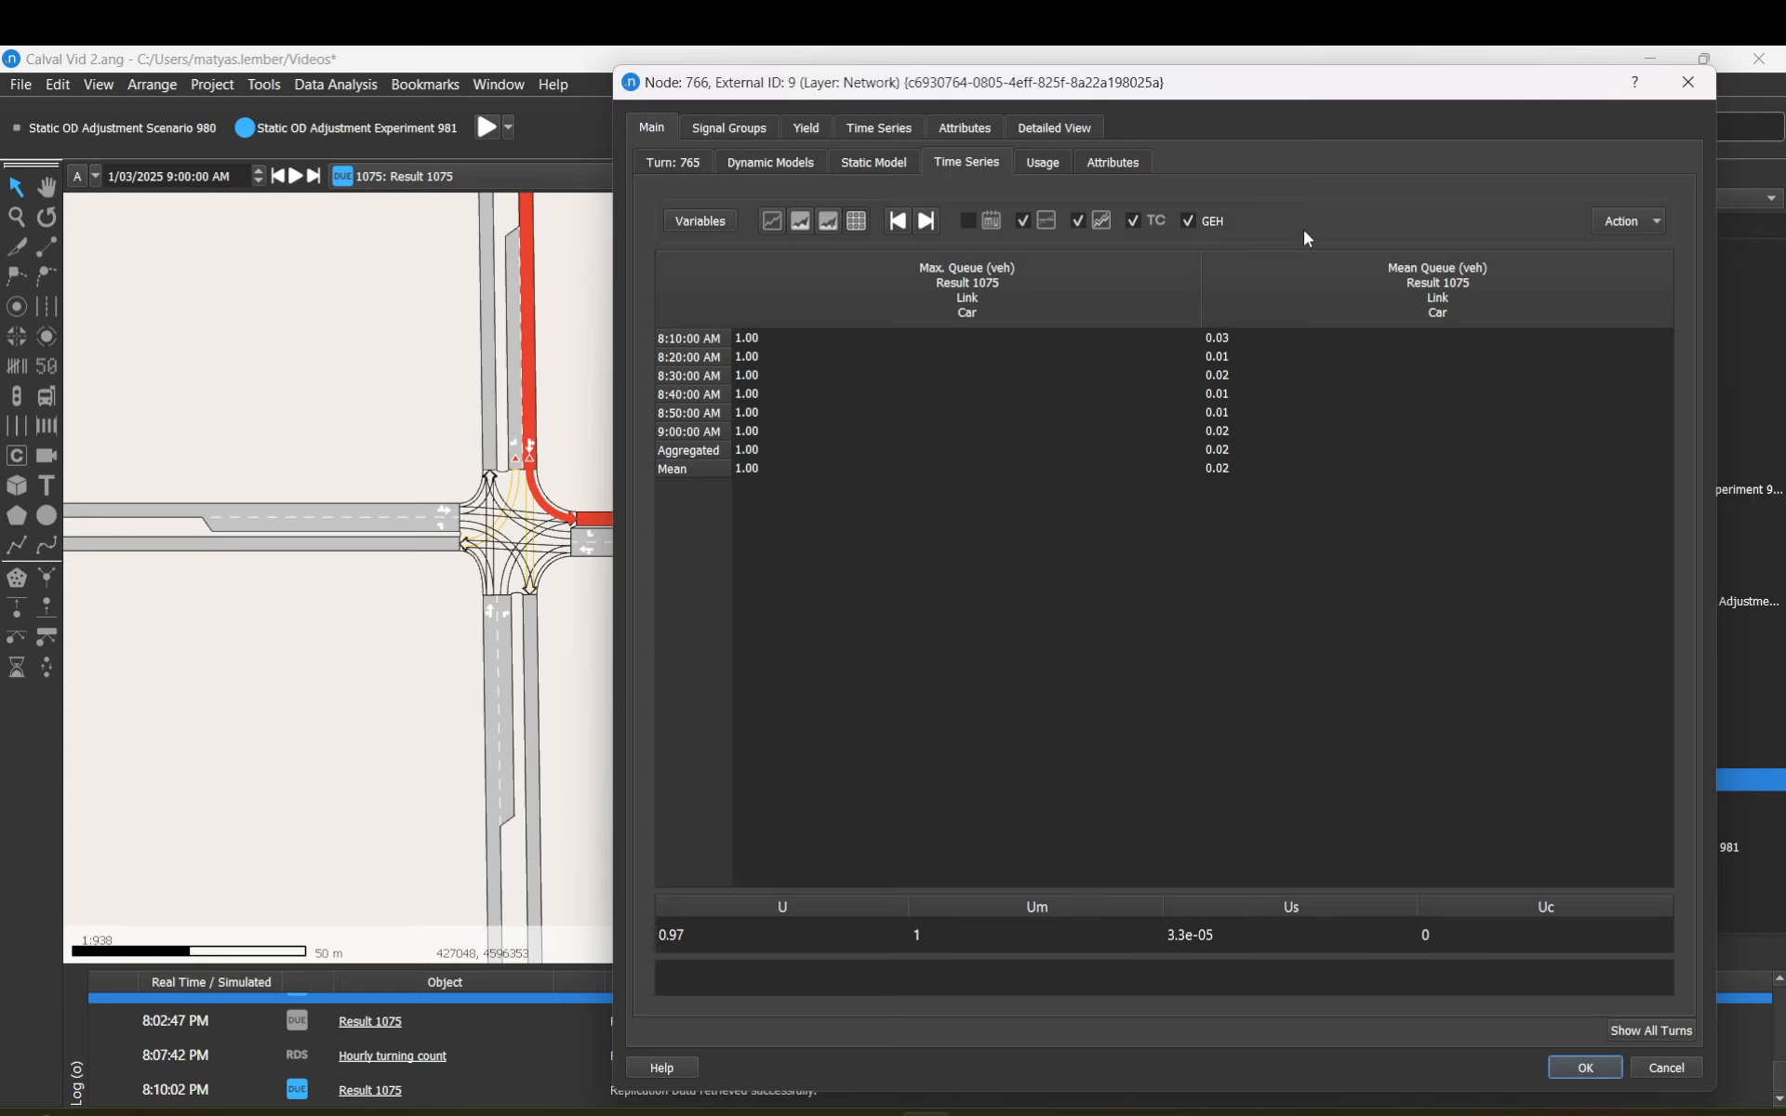
Step: Dismiss the Action menu, switch the first series to Speed, and cancel the node properties
left_click(1621, 224)
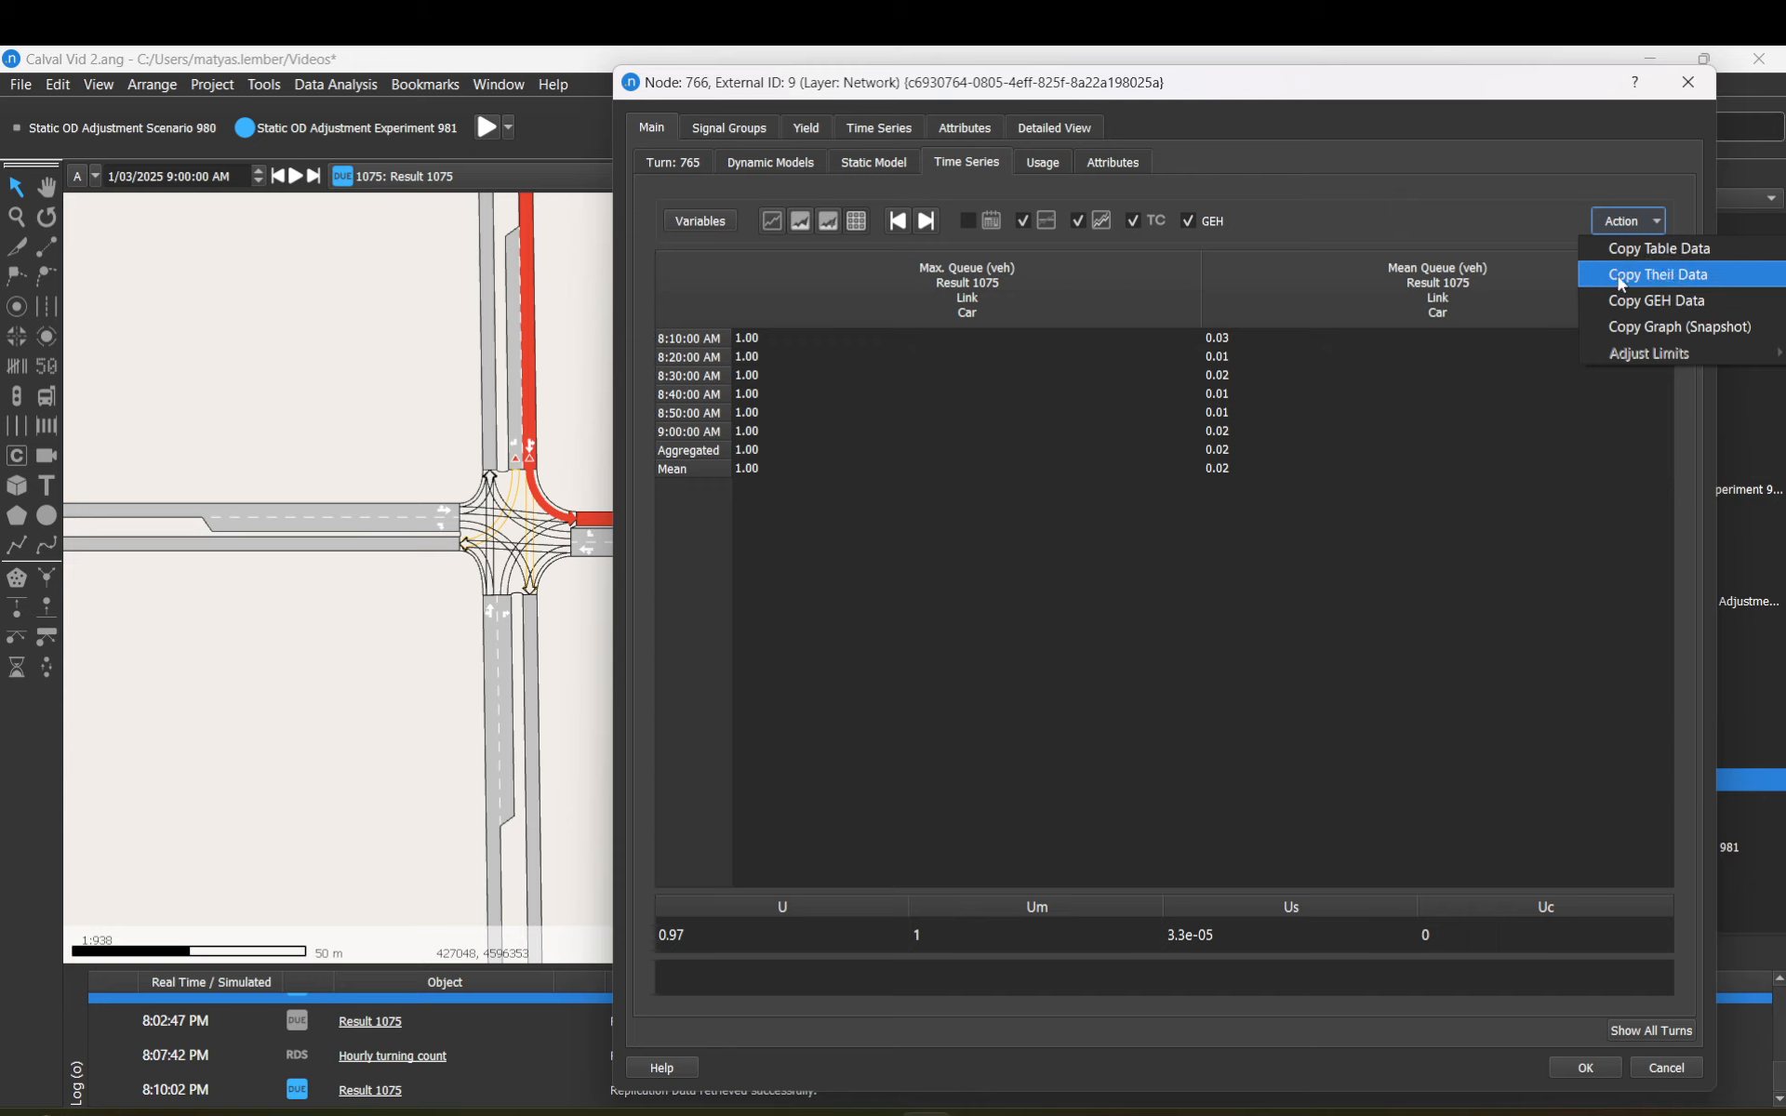
left_click(1466, 205)
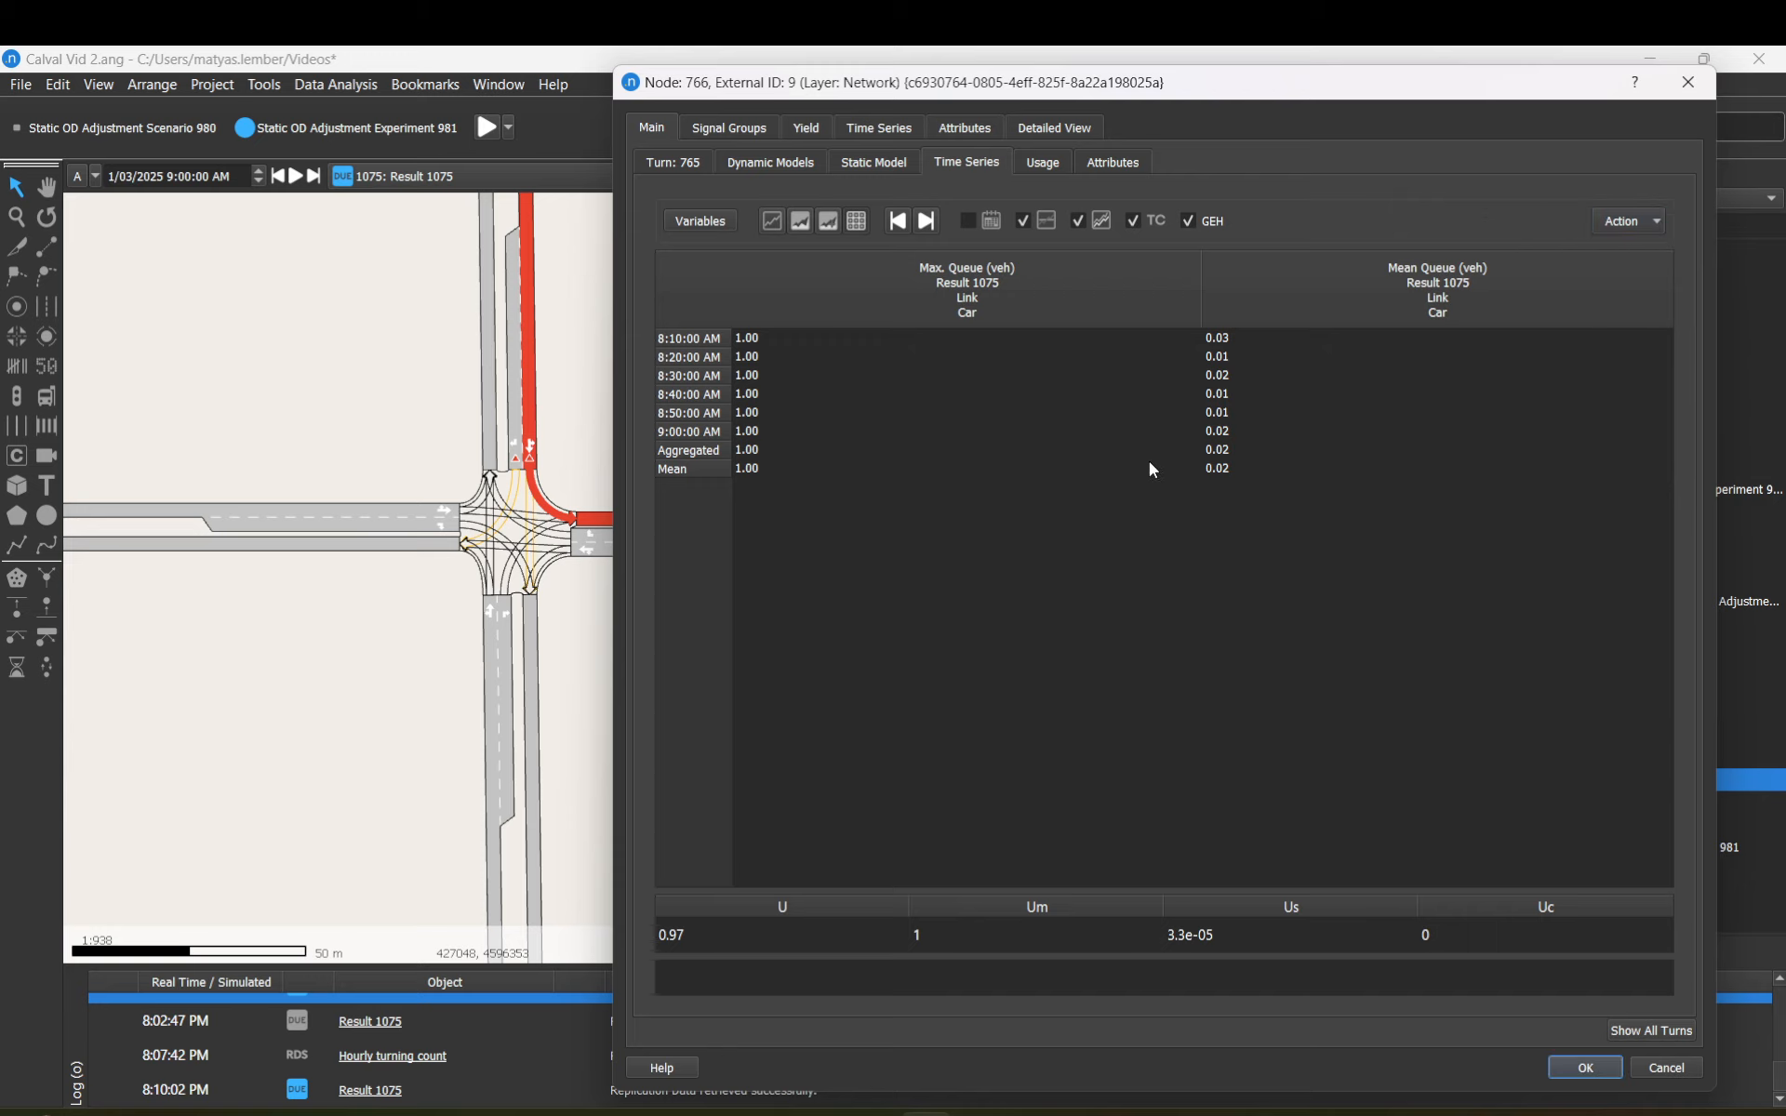
left_click(715, 227)
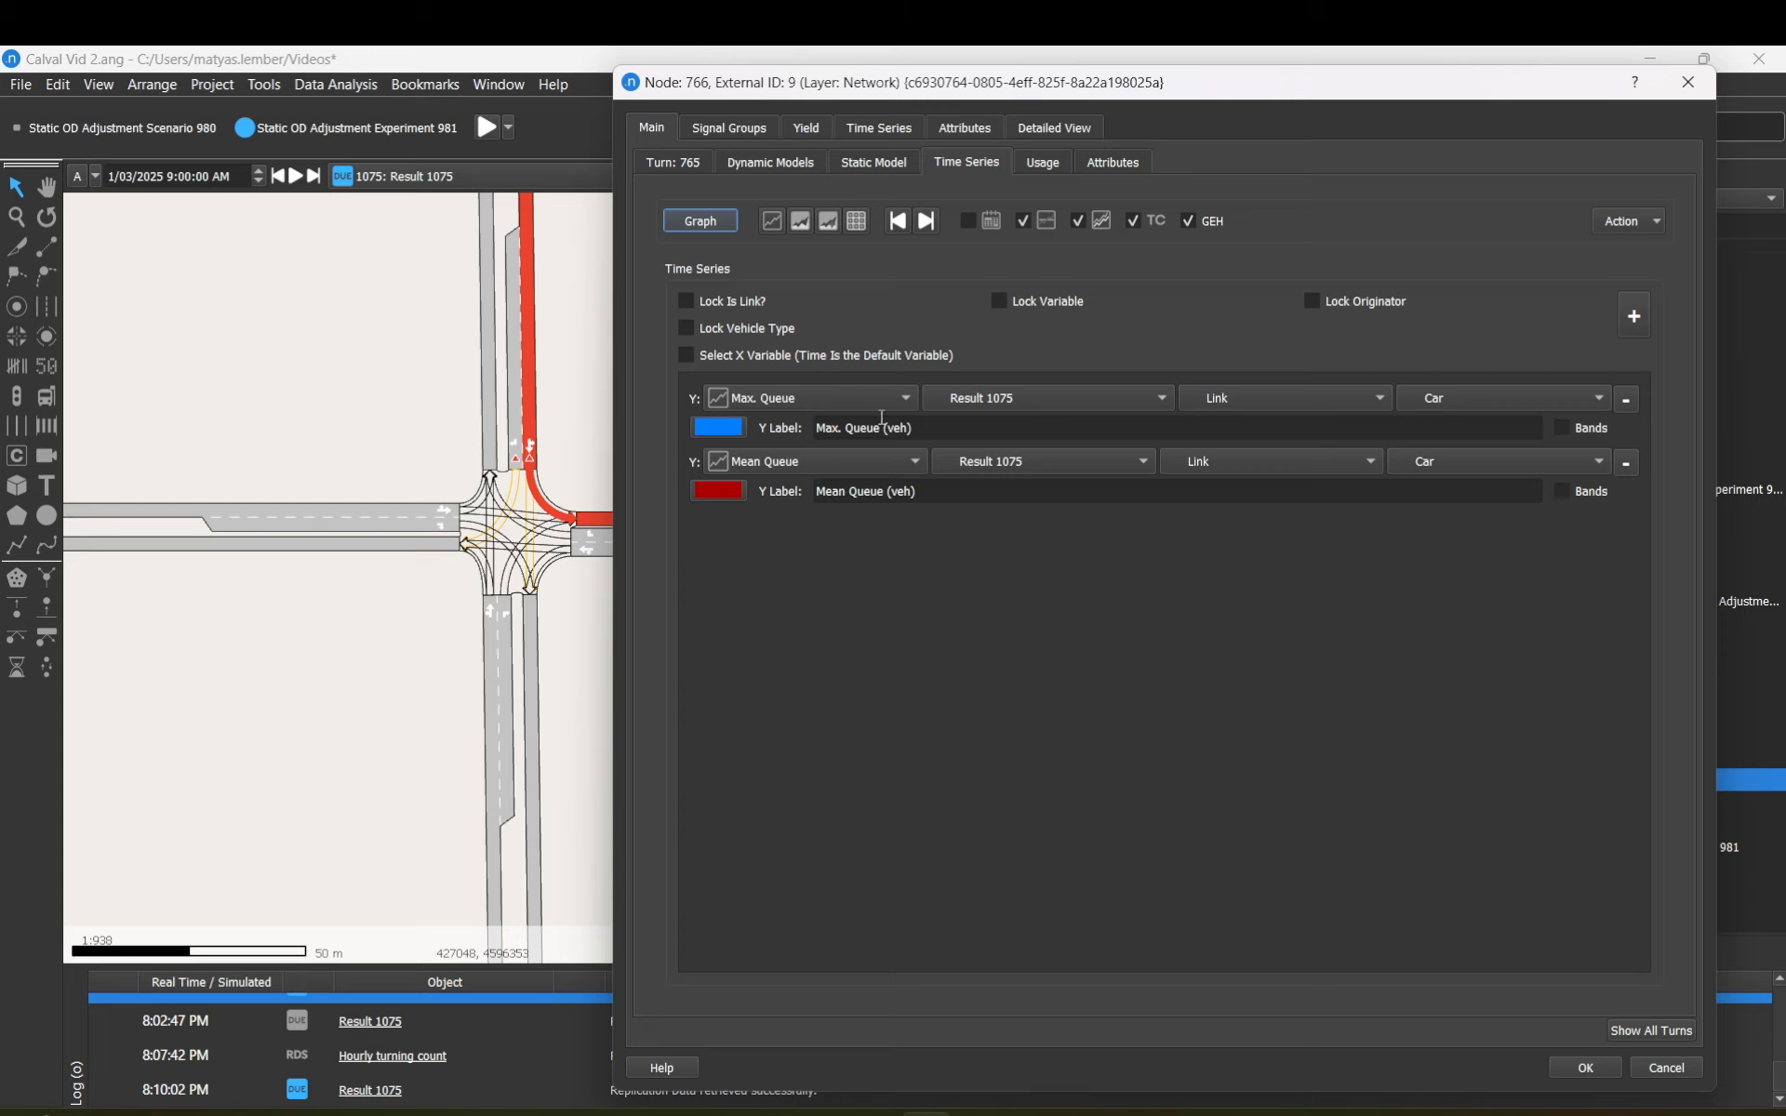
left_click(902, 397)
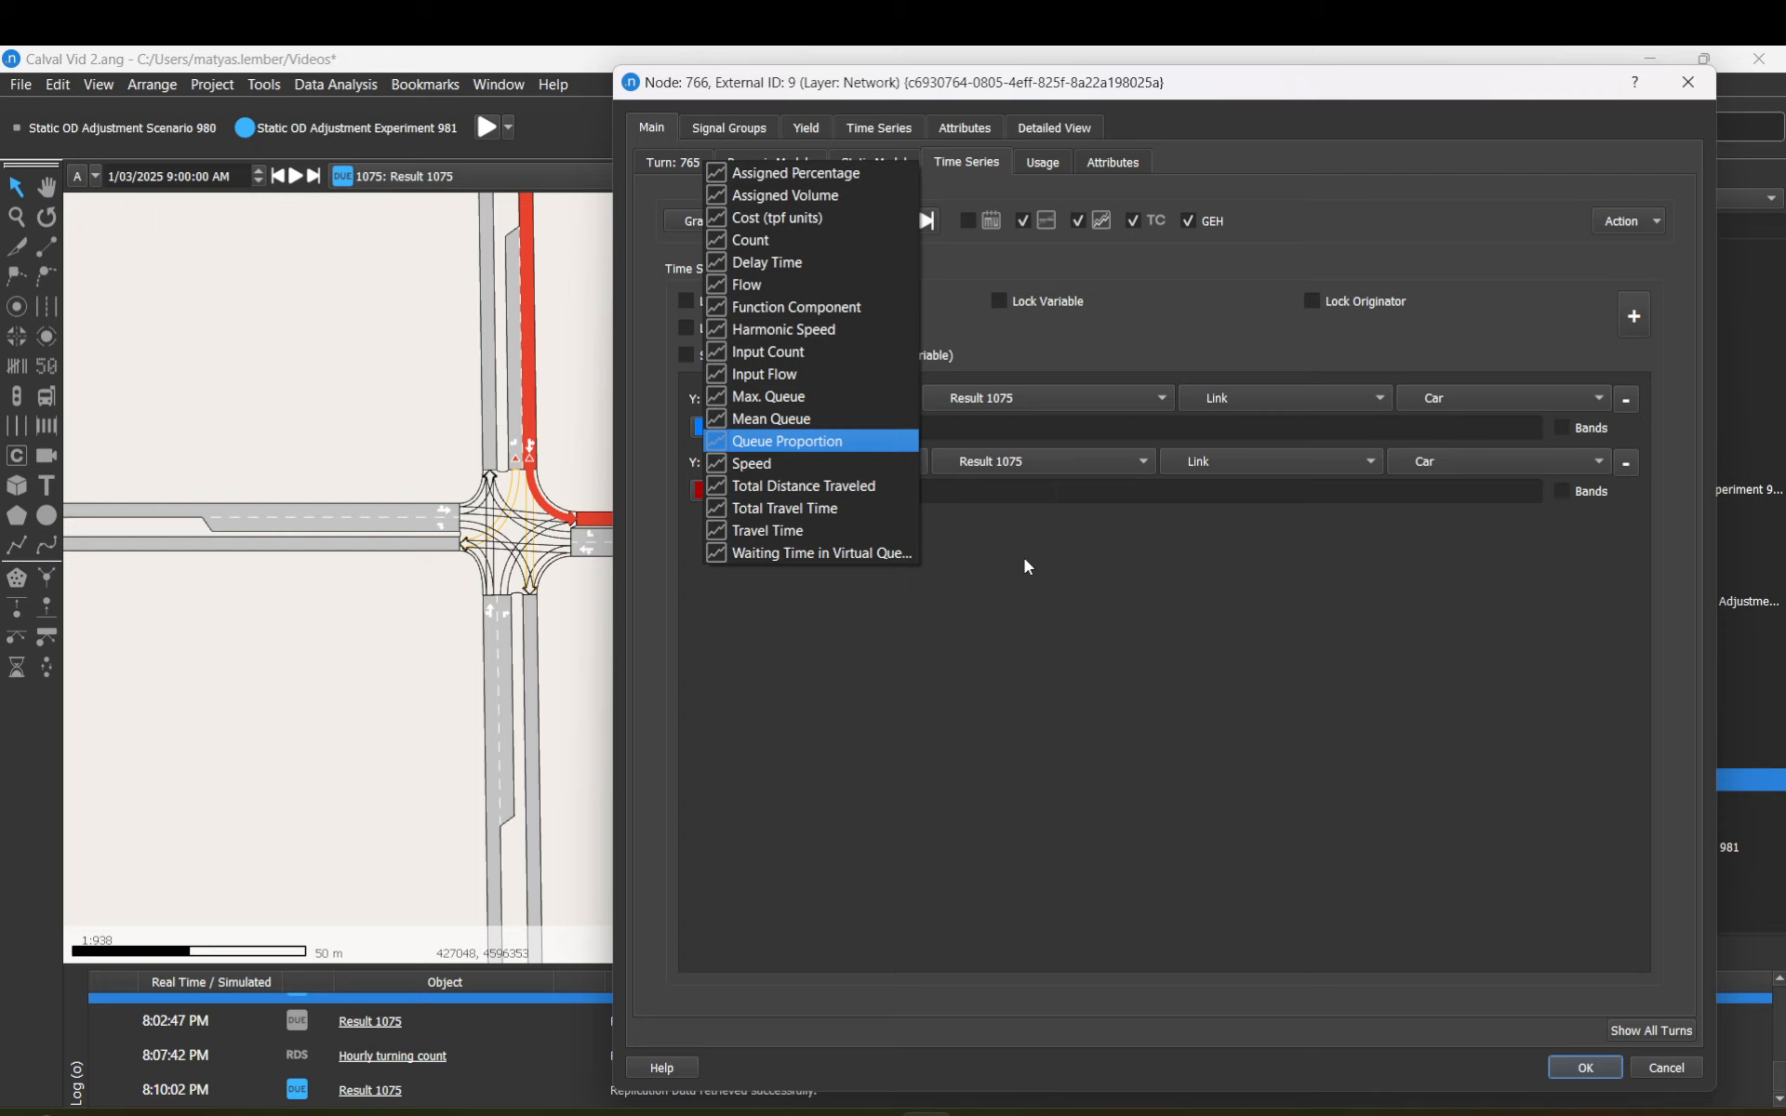
left_click(793, 470)
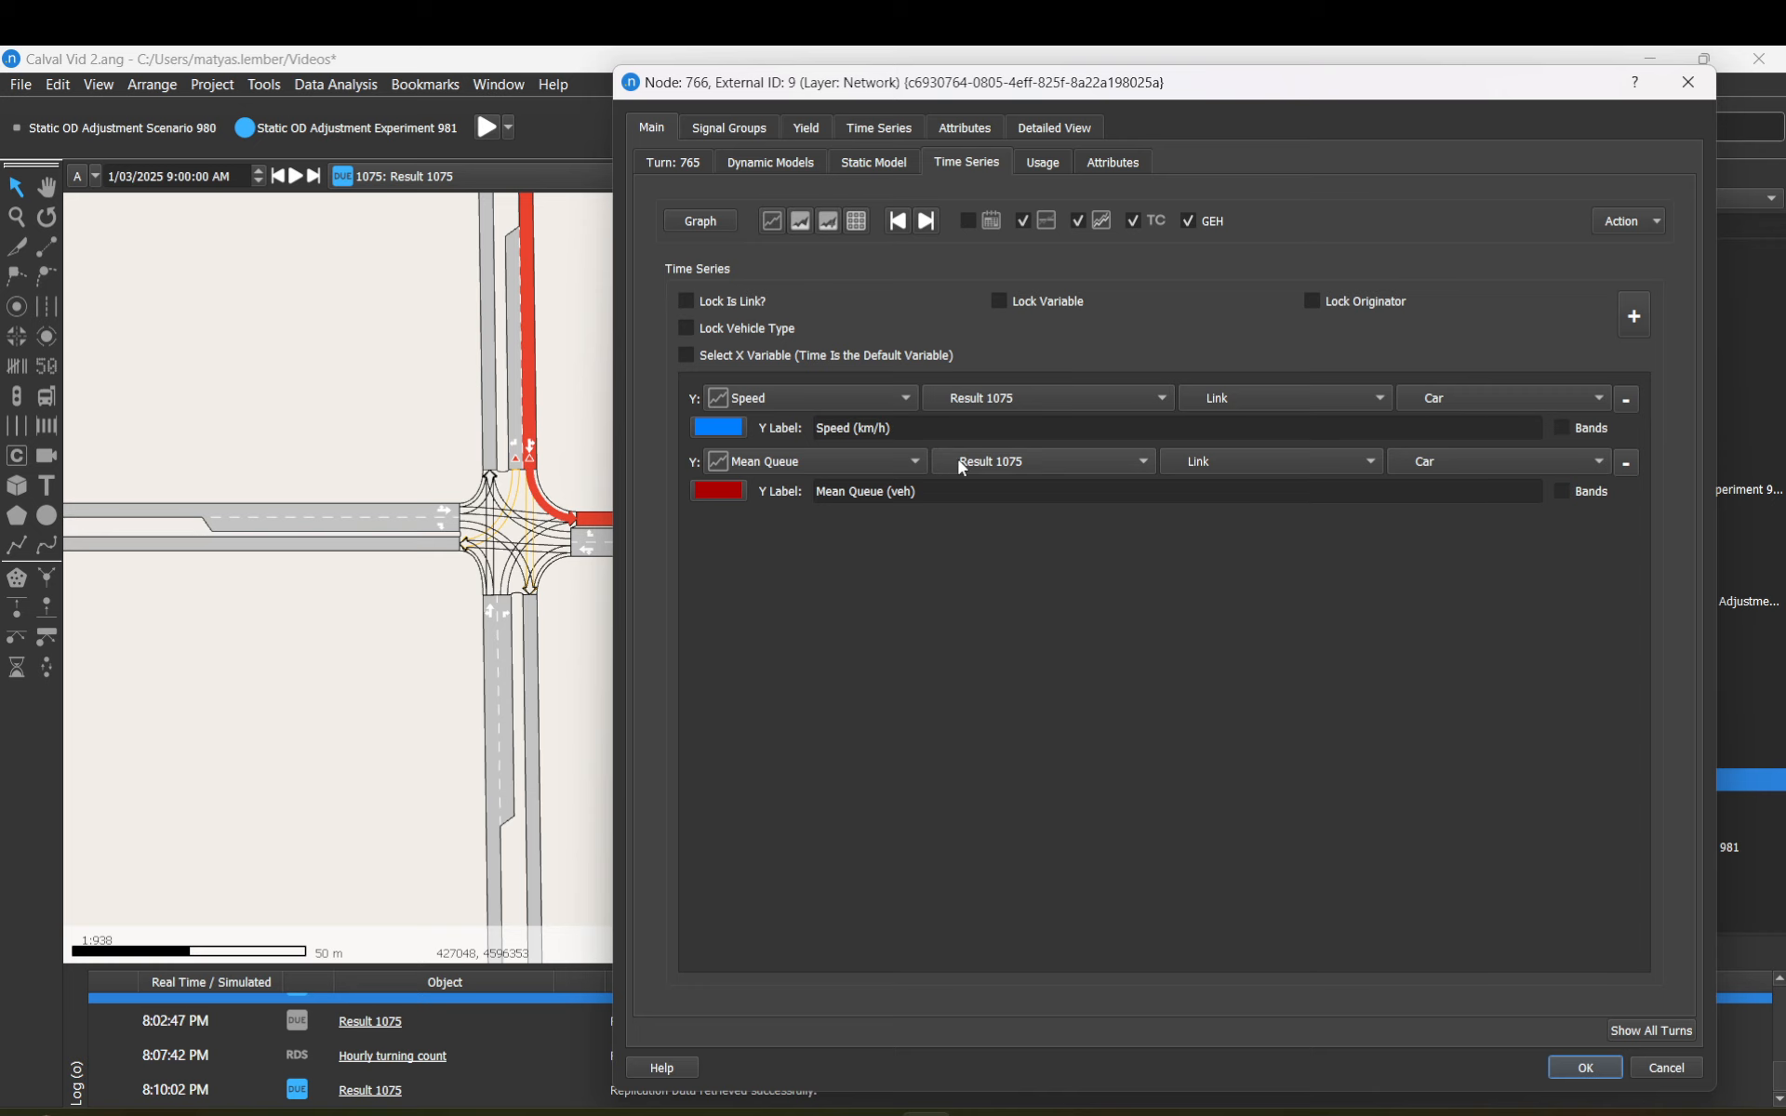
left_click(1661, 1074)
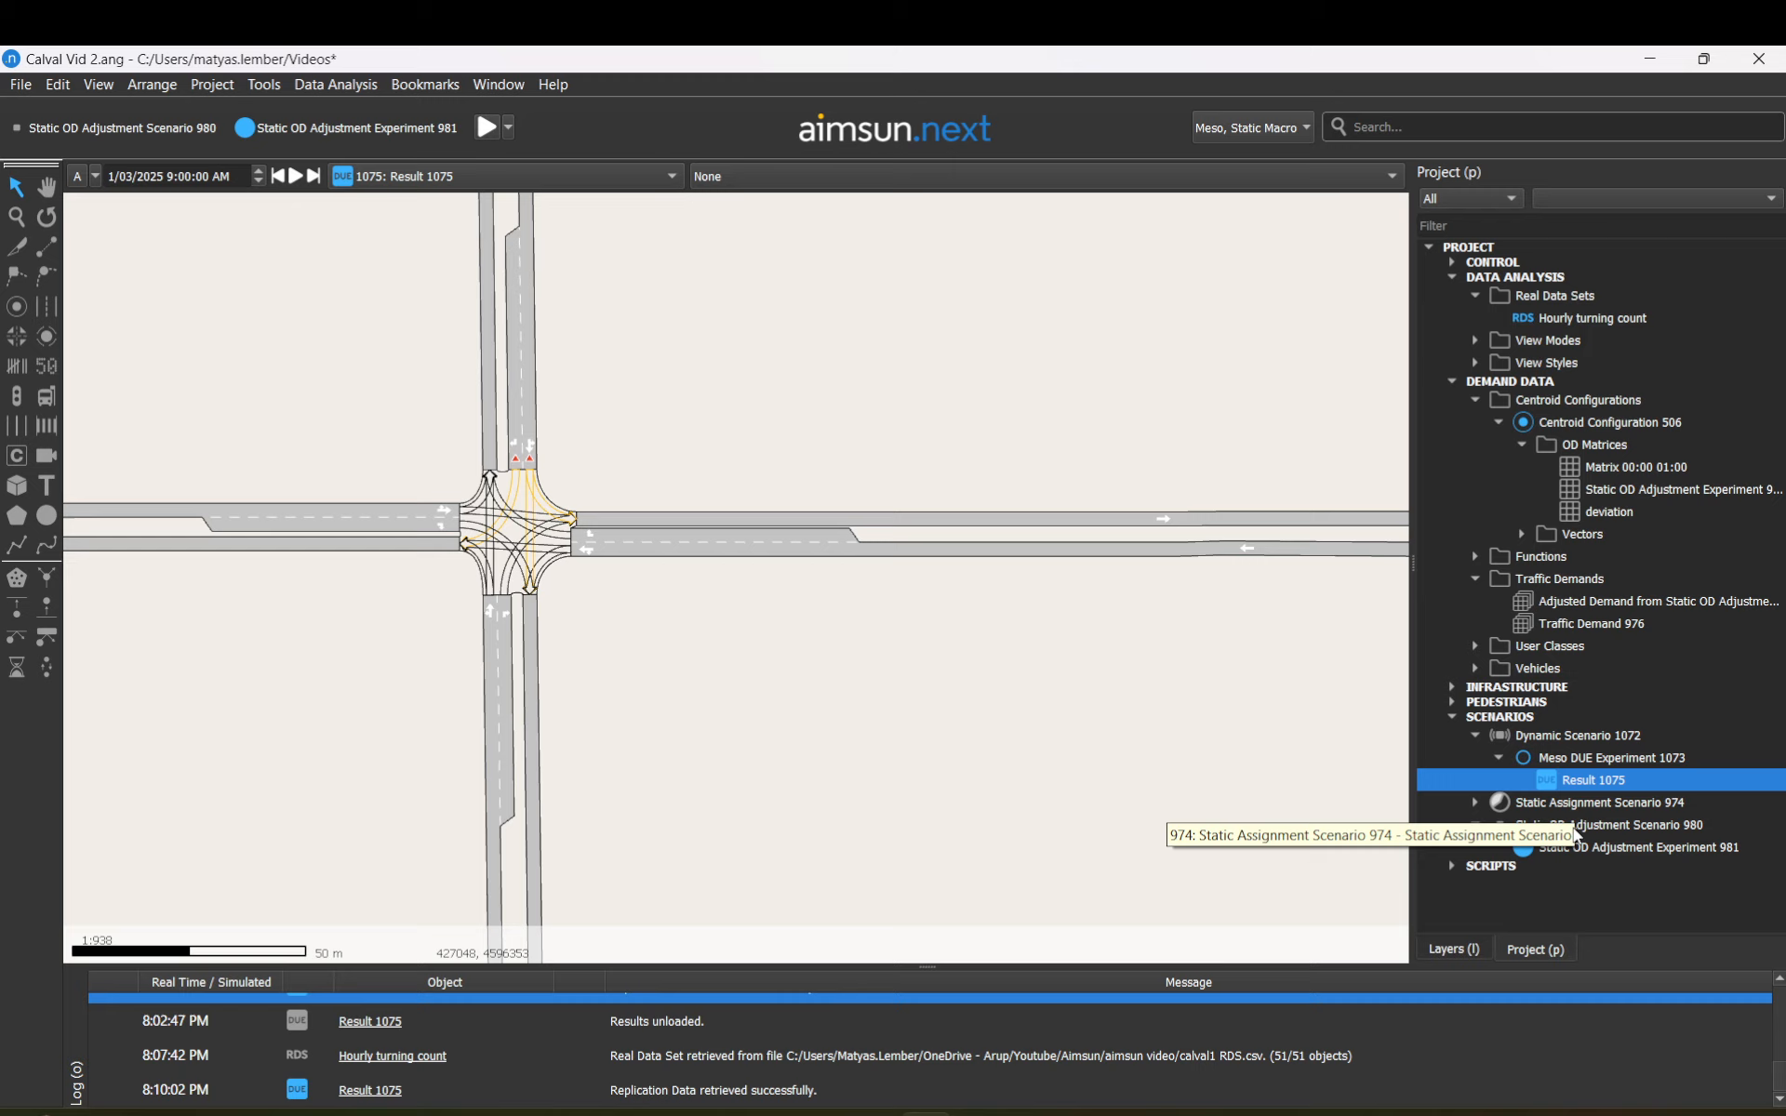
Step: Unload Result 1075's replication data, display Experiment 981 on the map, and open Result 1075's properties
right_click(1572, 777)
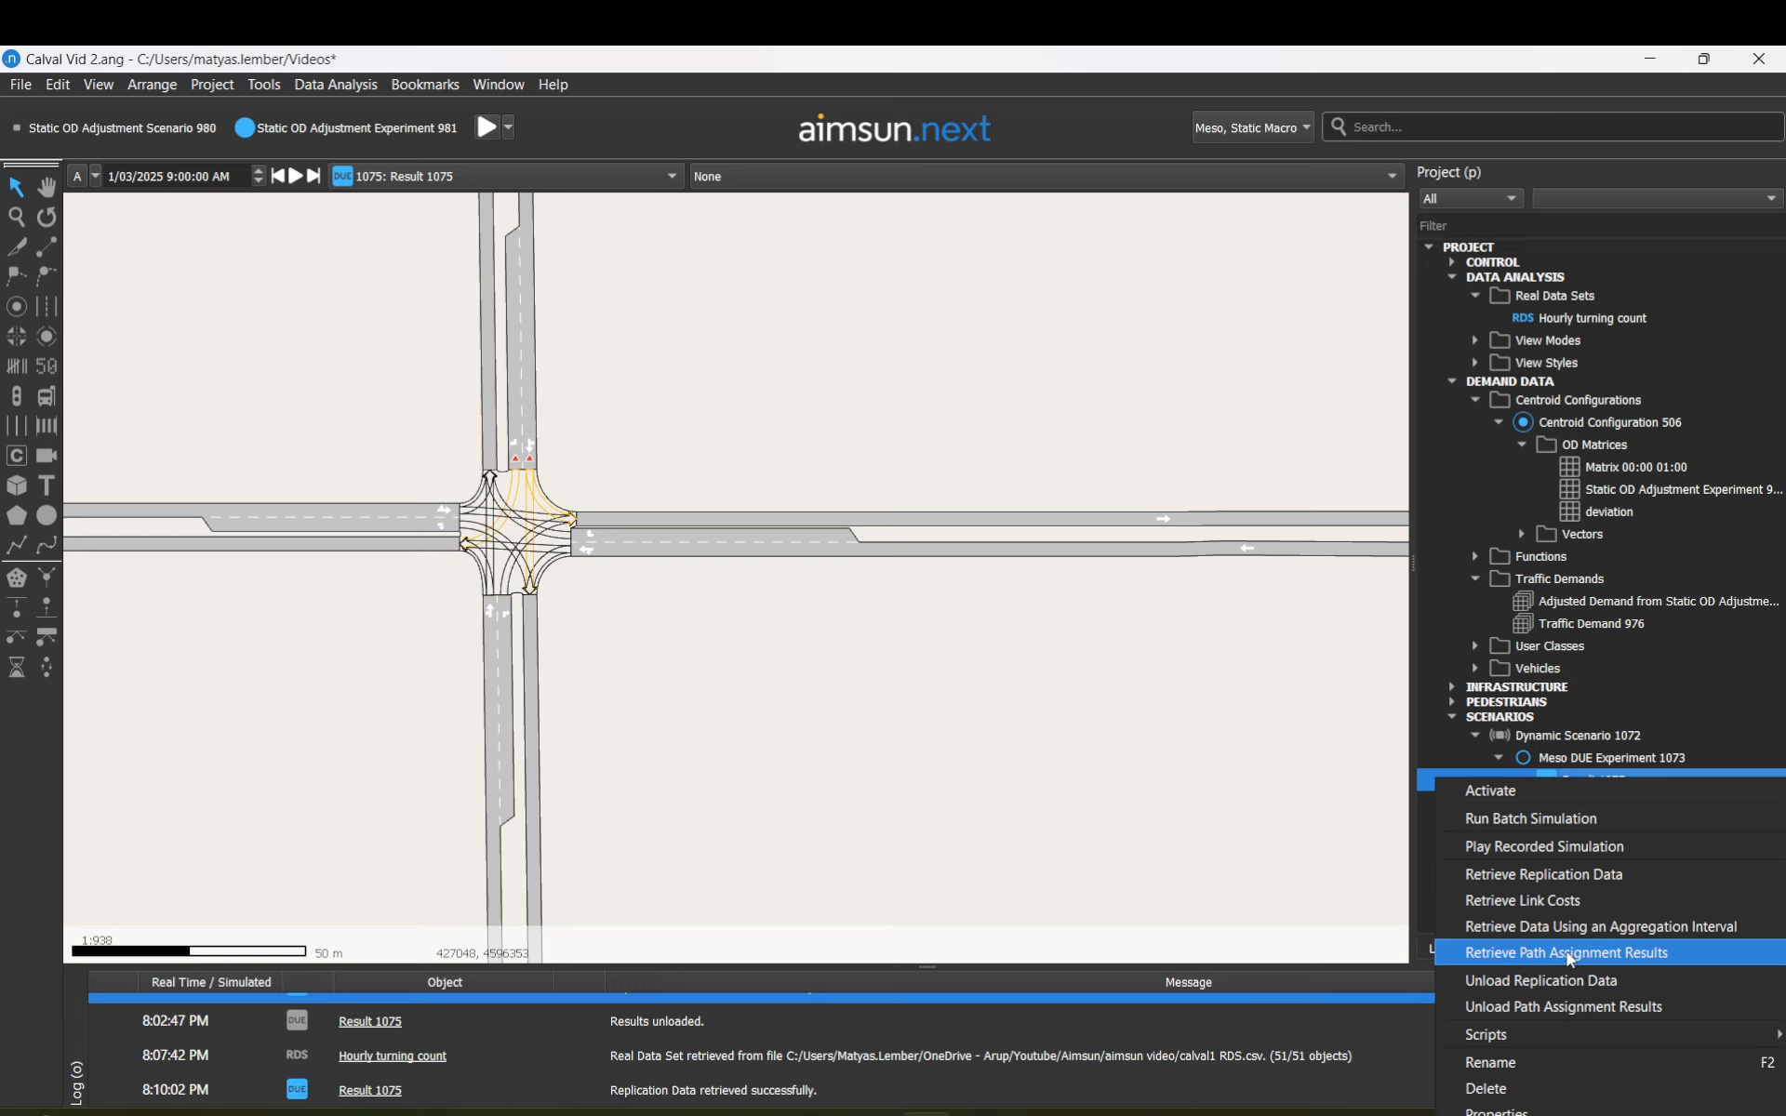
left_click(1534, 992)
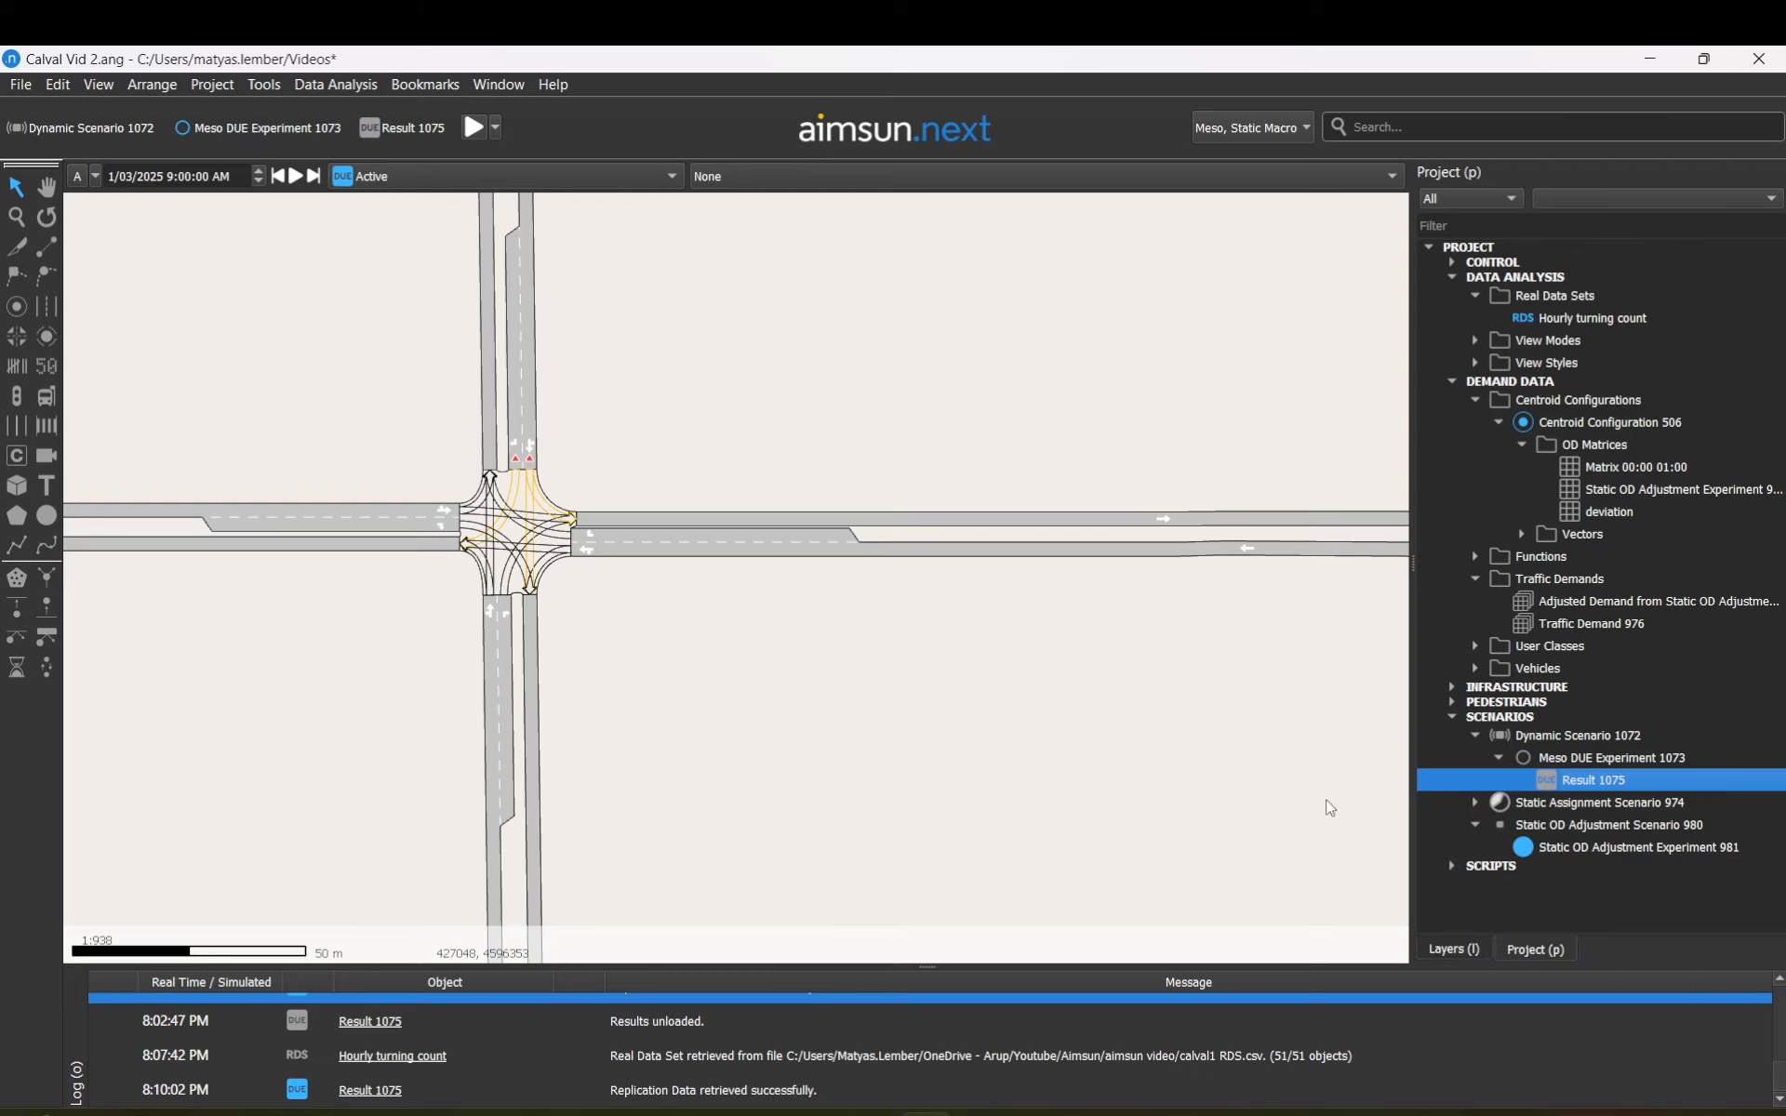
left_click(671, 176)
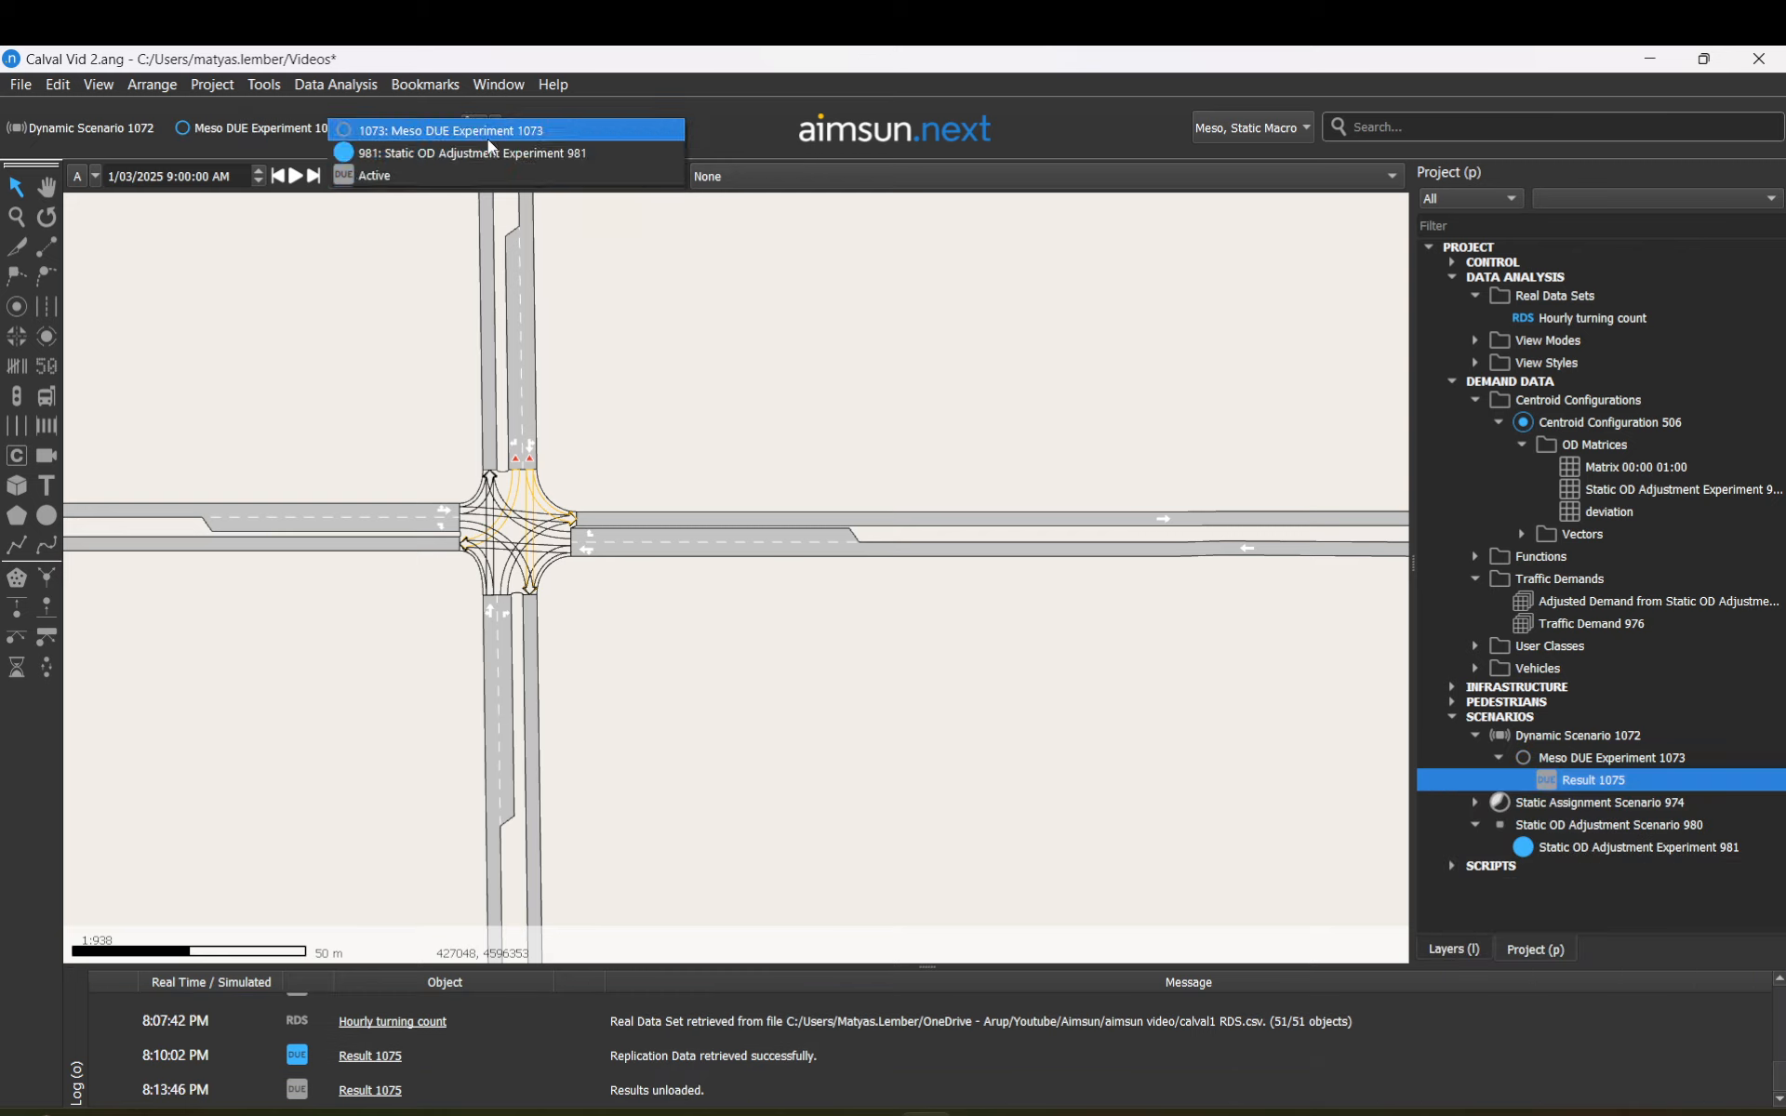
left_click(380, 154)
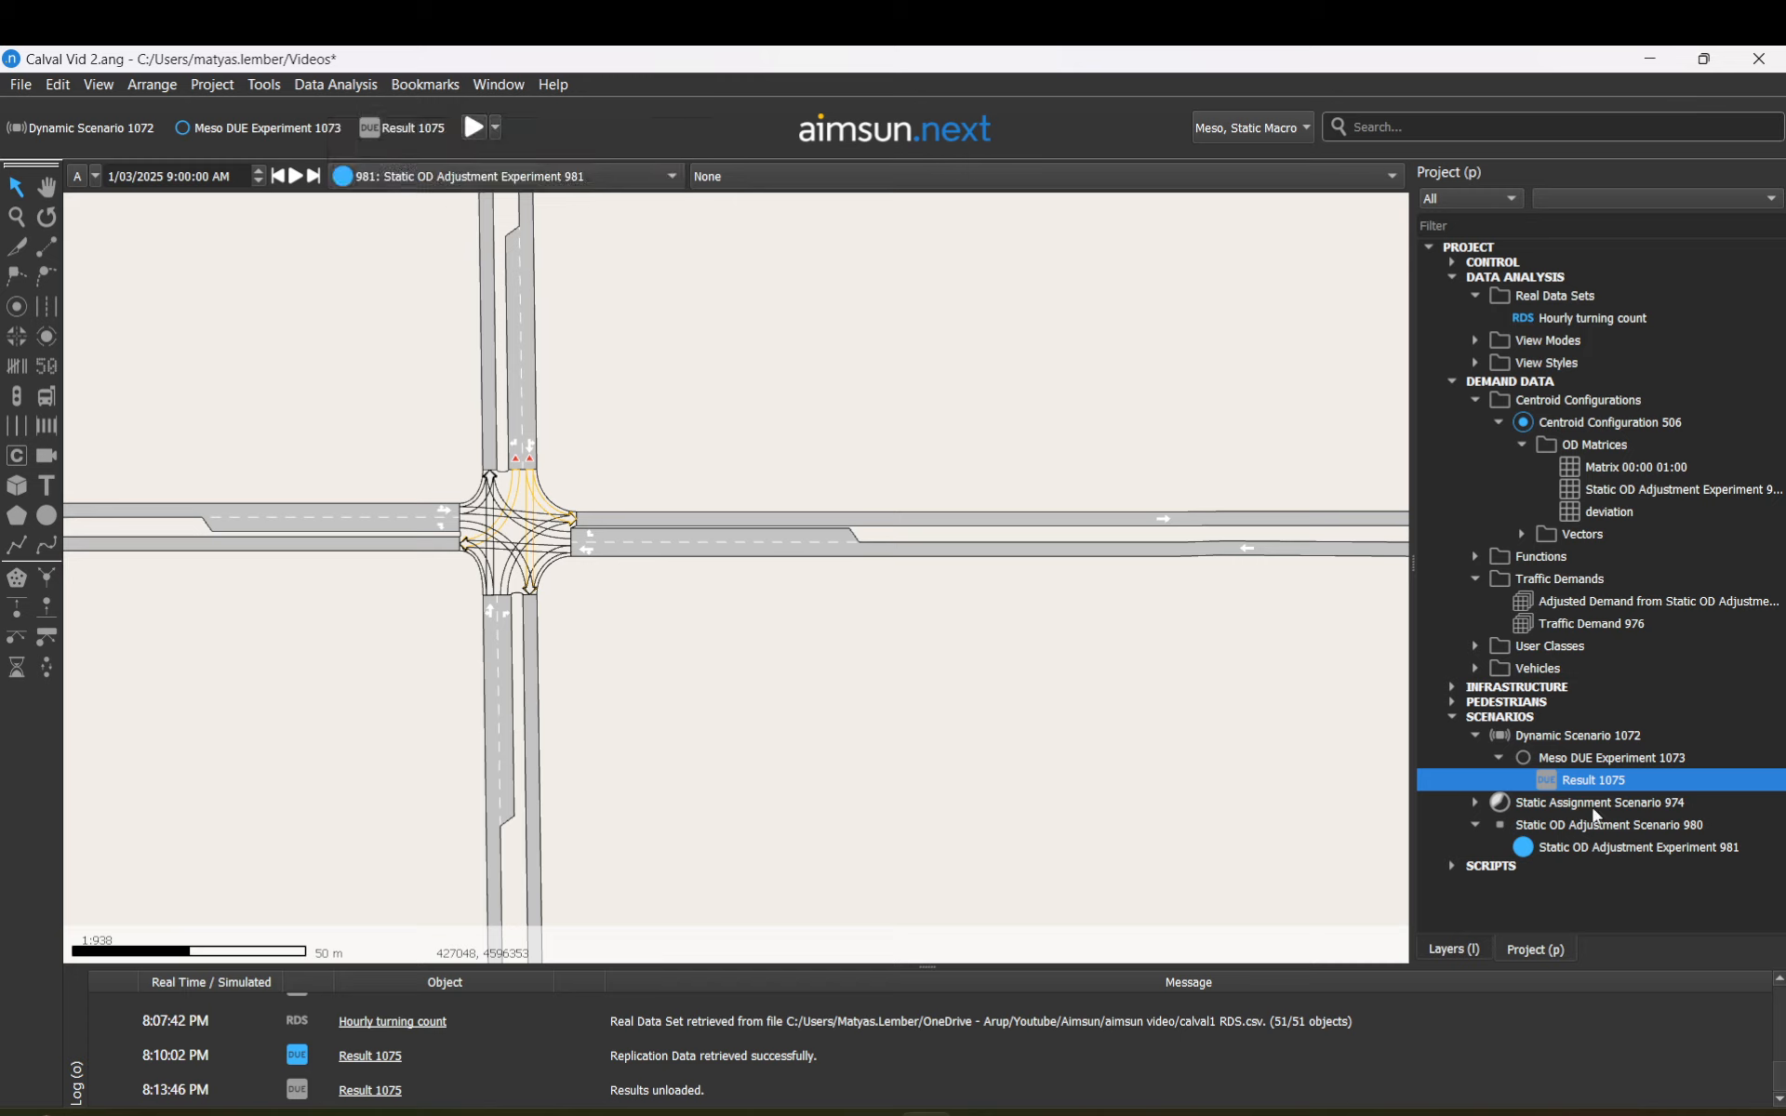
double_click(1590, 779)
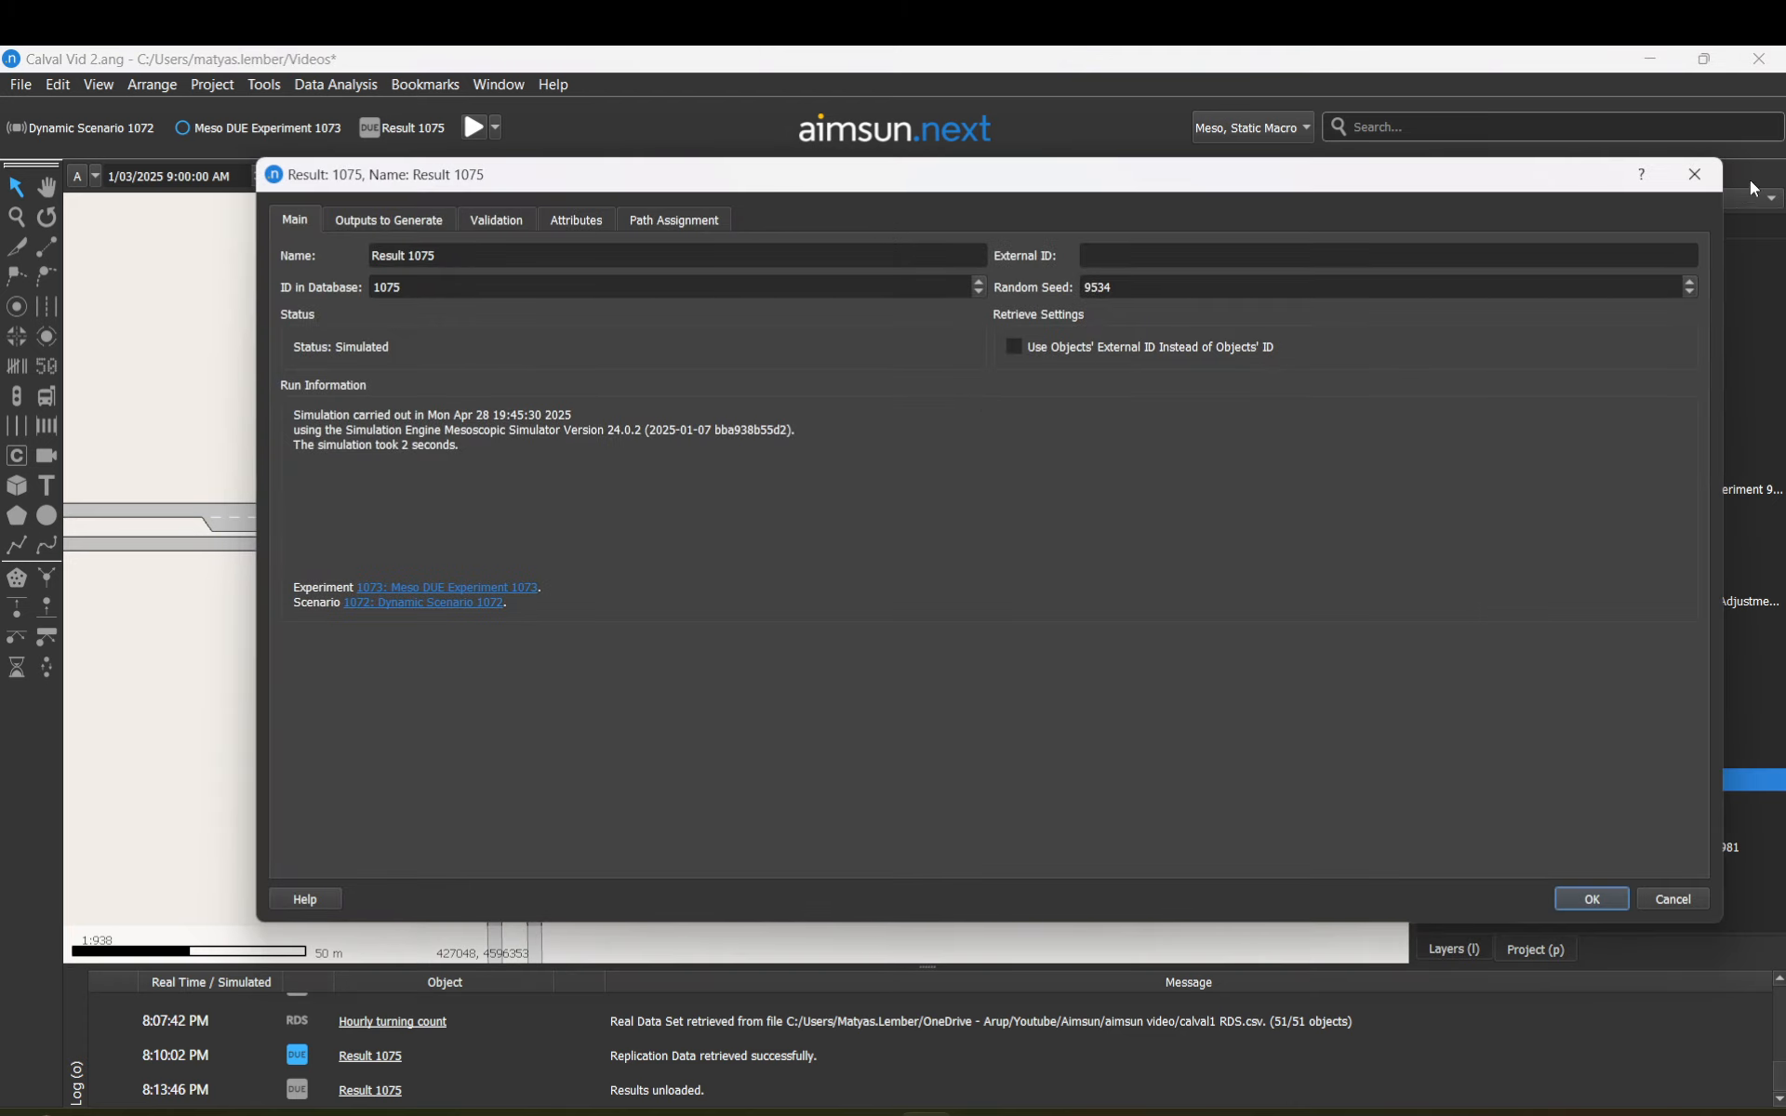
Step: Close Result 1075 and review Experiment 981's Validation, Convergence and final path assignment settings
left_click(1692, 171)
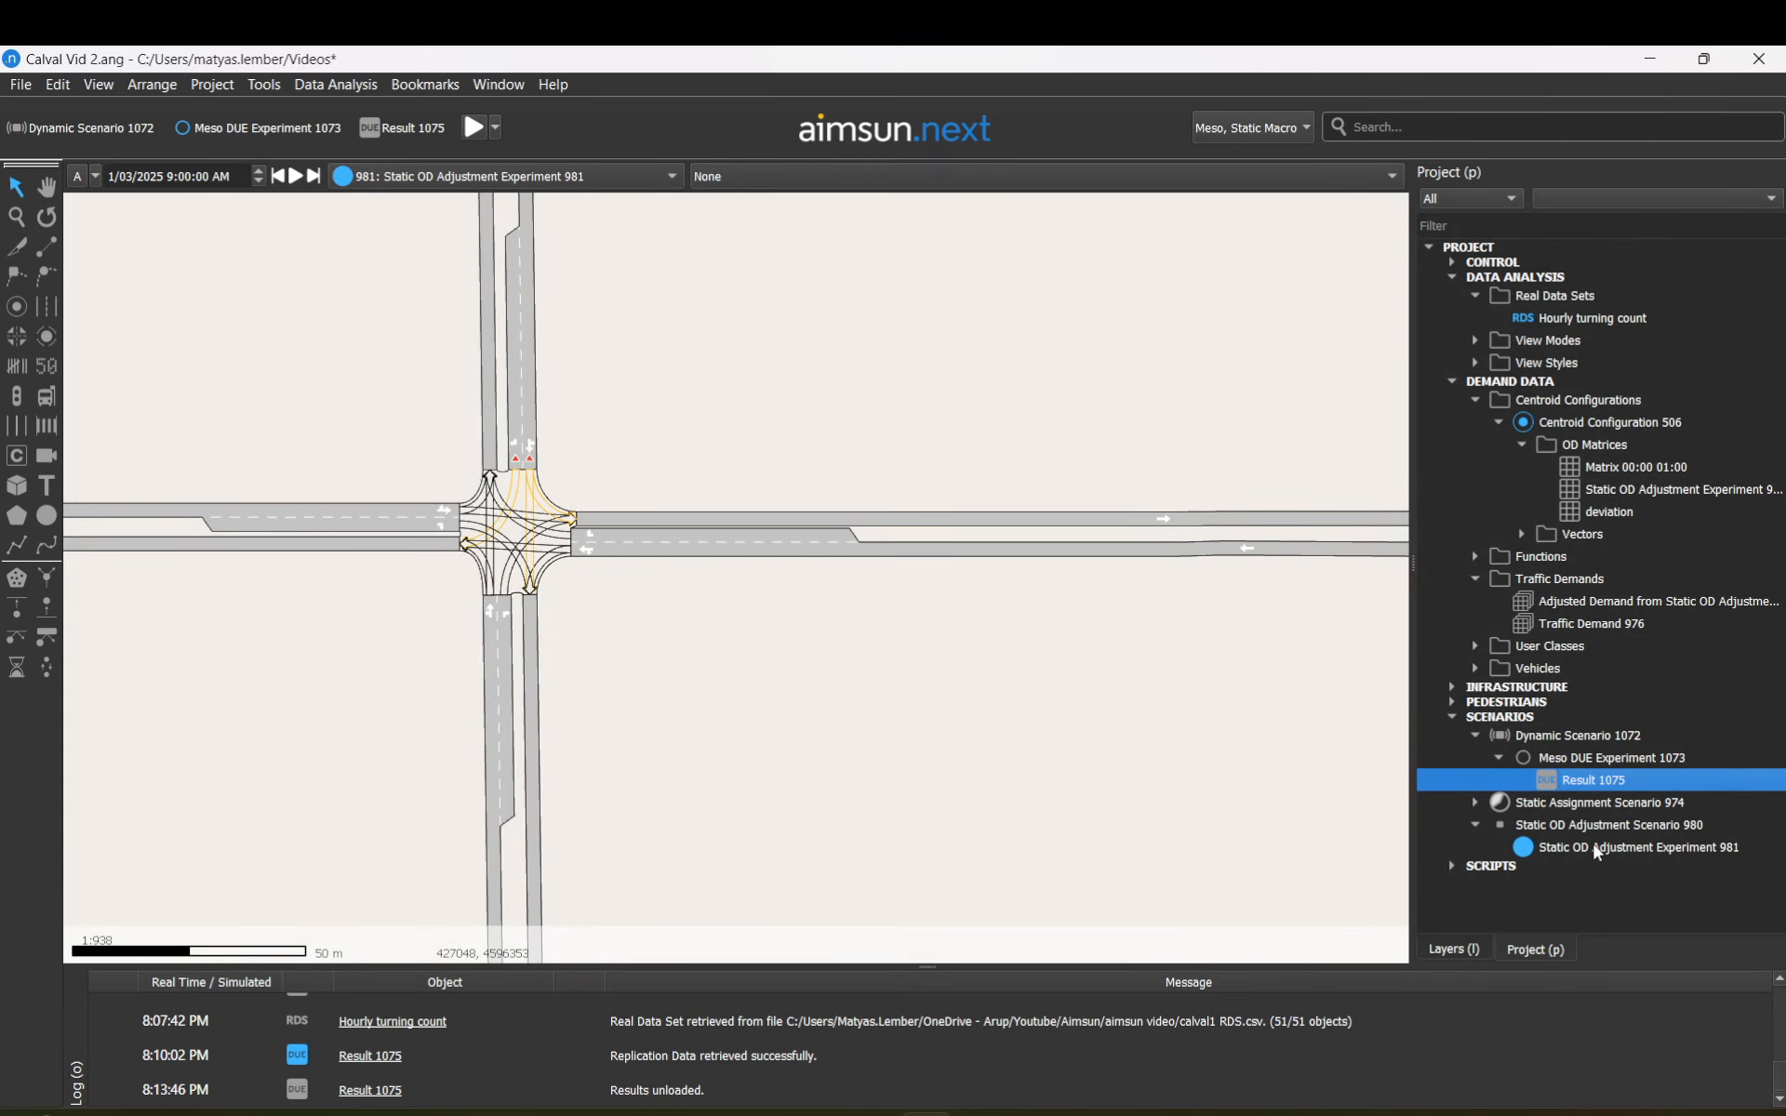
left_click(1590, 846)
double_click(1592, 846)
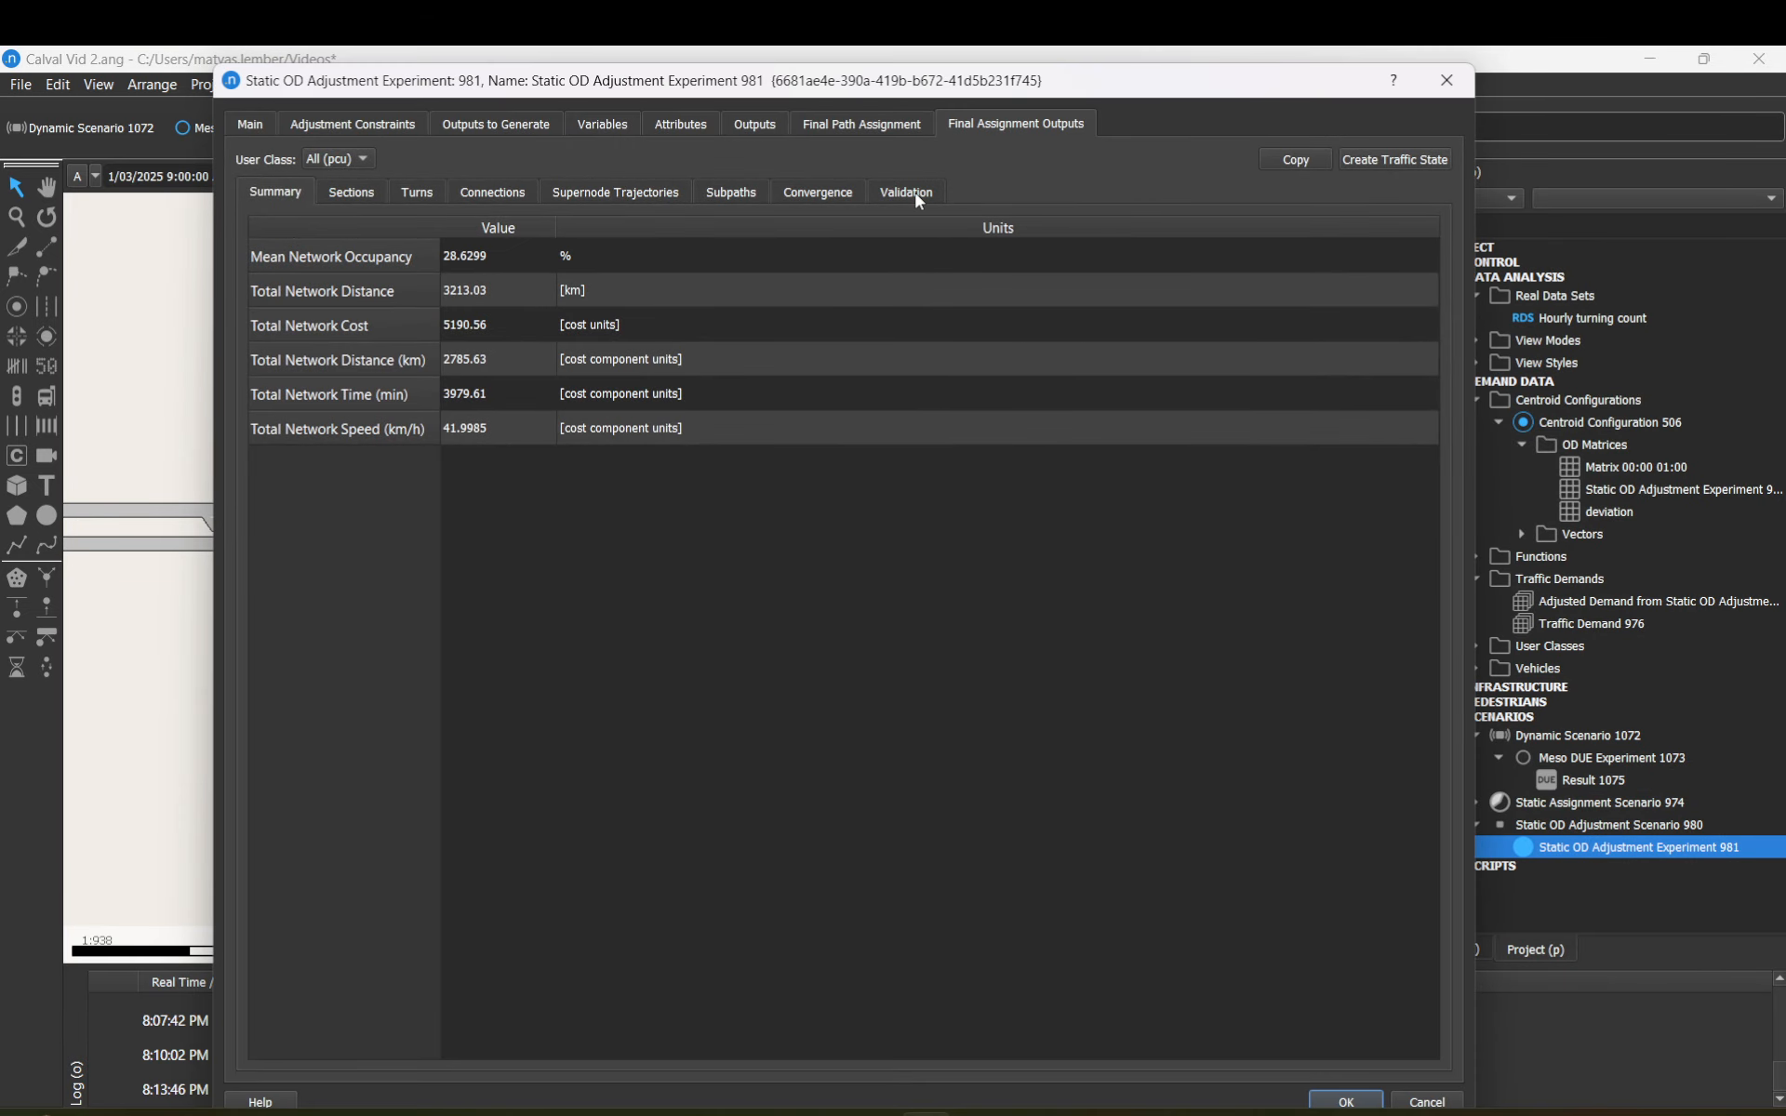
left_click(912, 193)
left_click(813, 192)
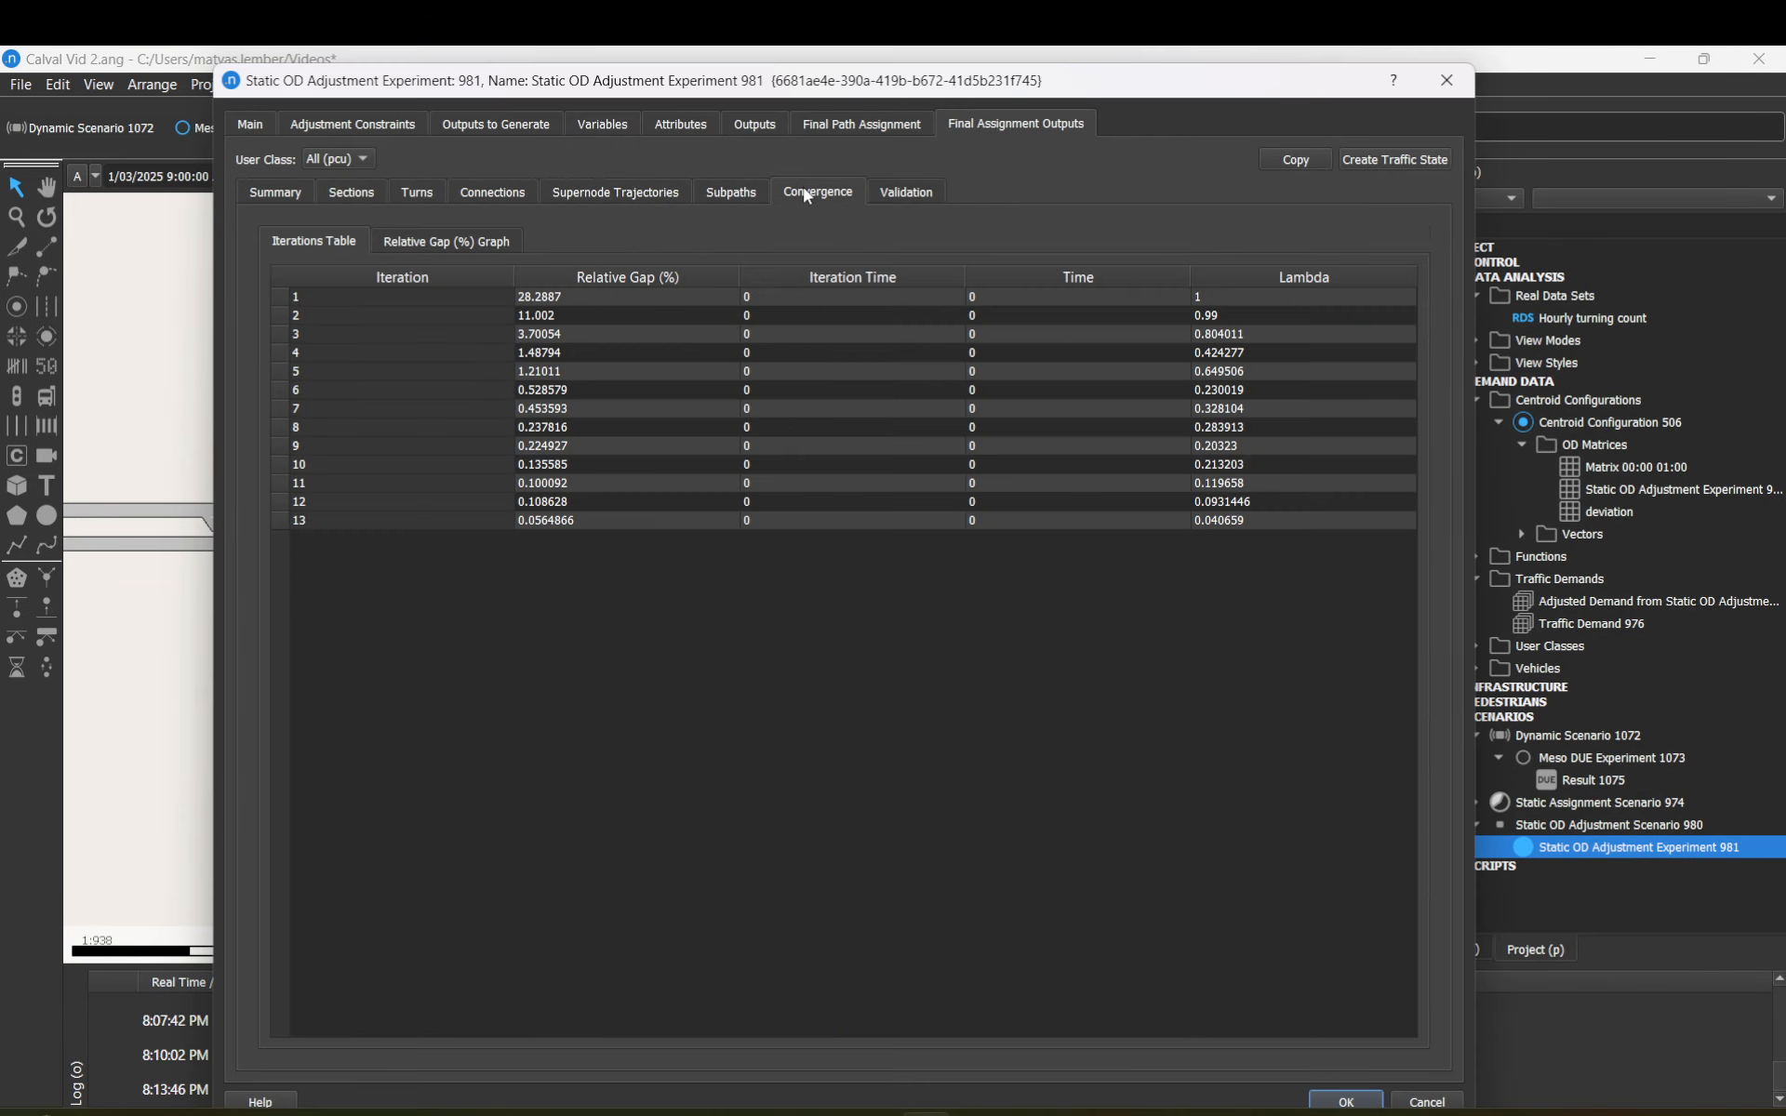
left_click(857, 128)
left_click(1445, 82)
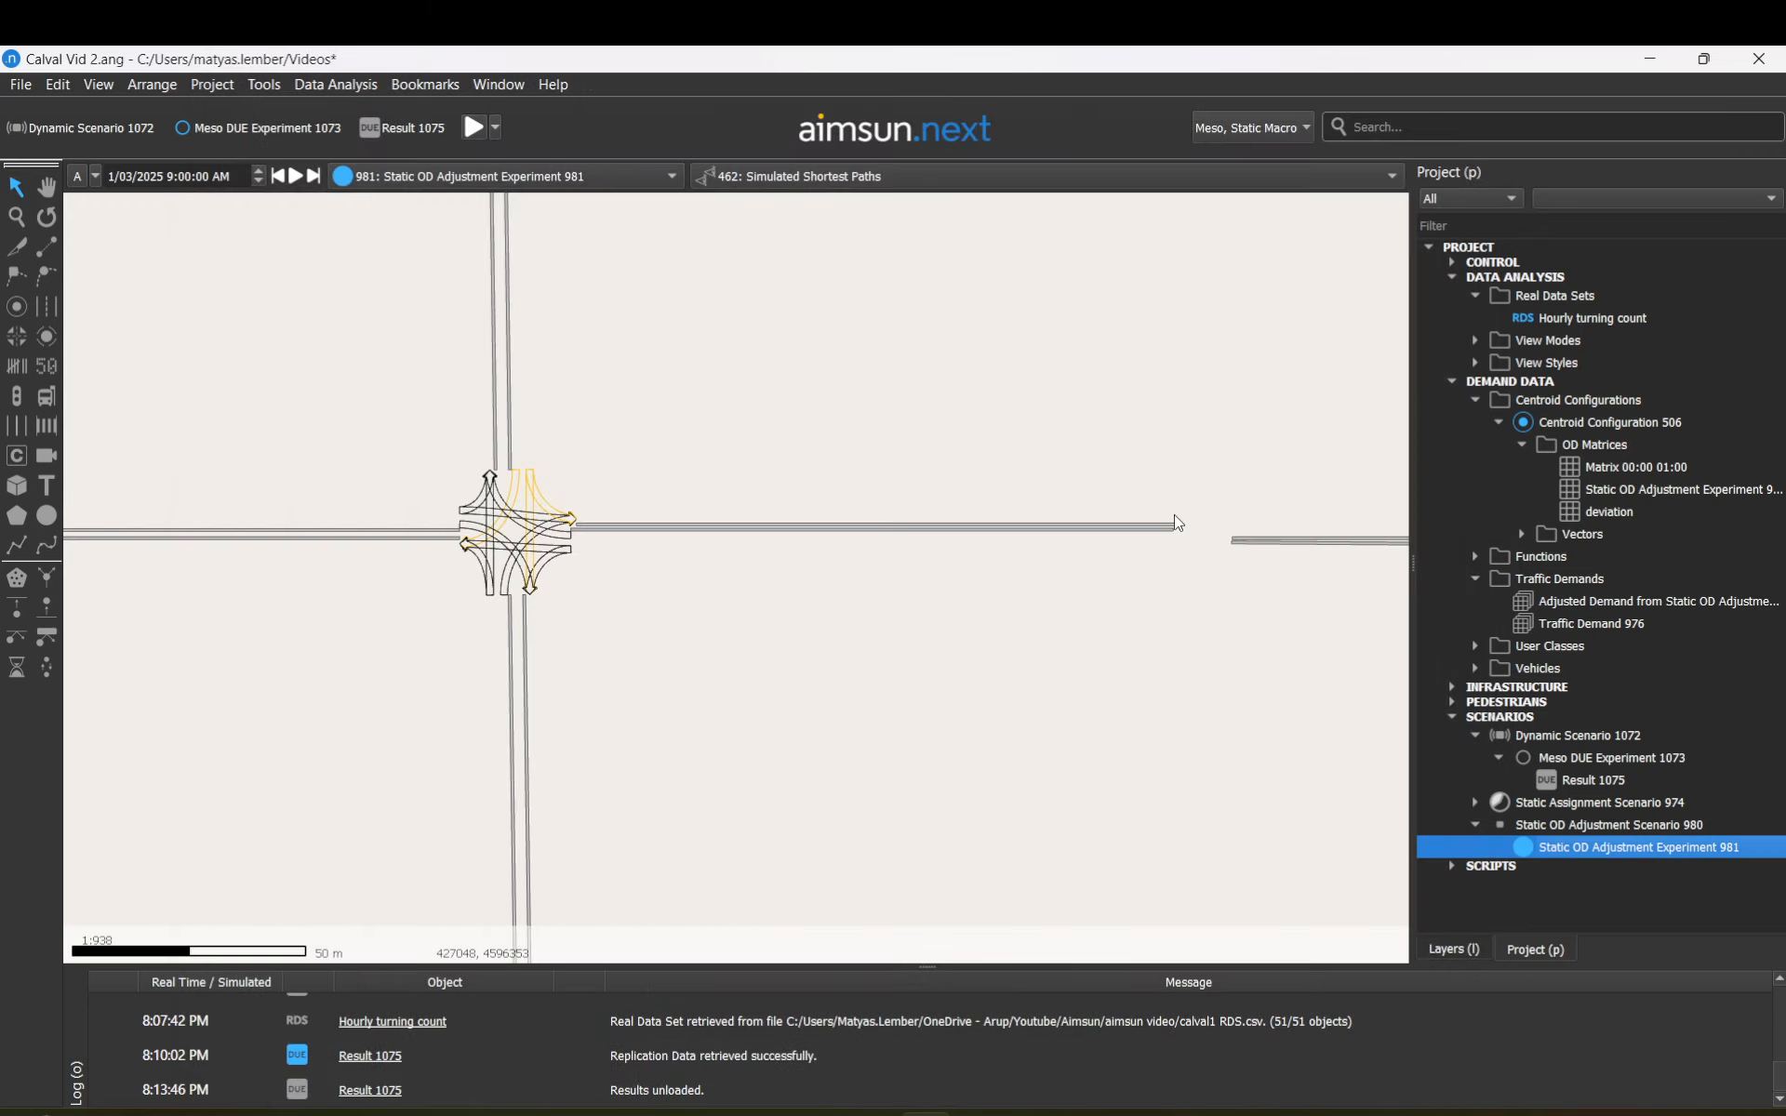
Step: Zoom out the network map, leaving the intersection node deselected
left_click(526, 459)
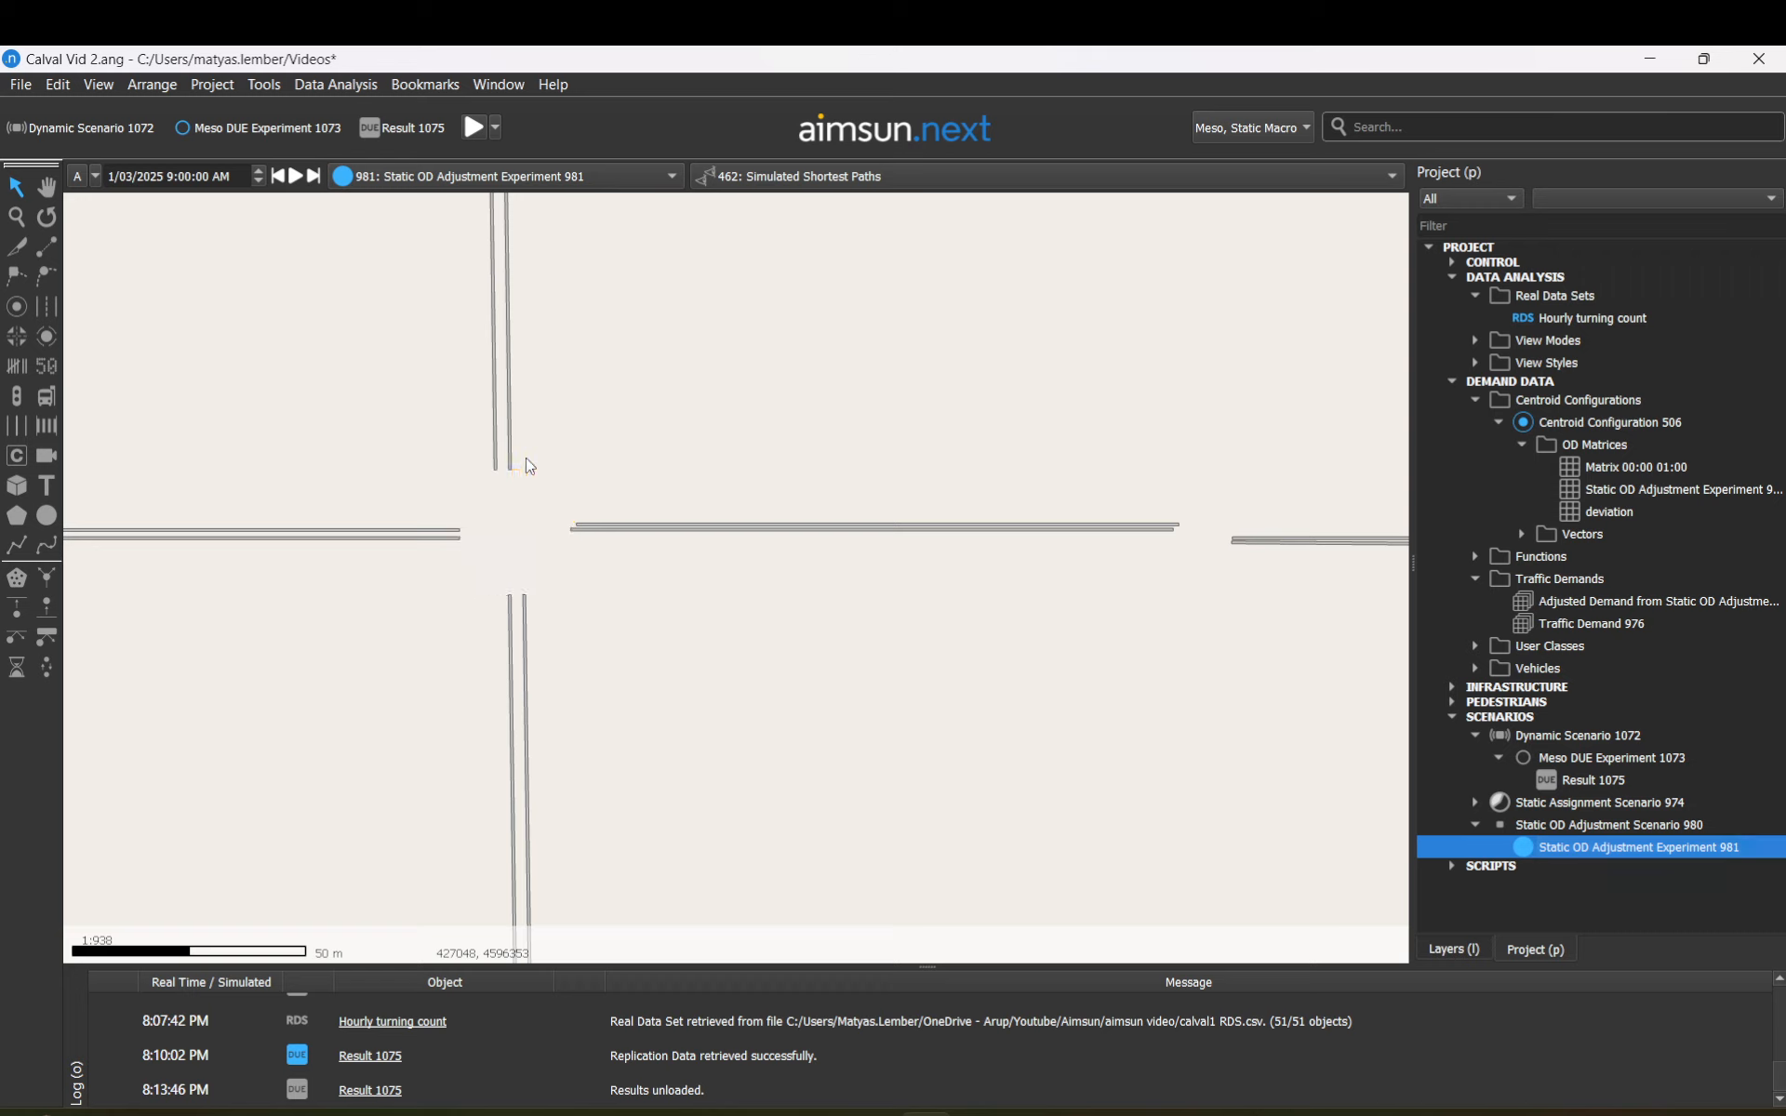
scroll(527, 465, "down", 3)
left_click(523, 518)
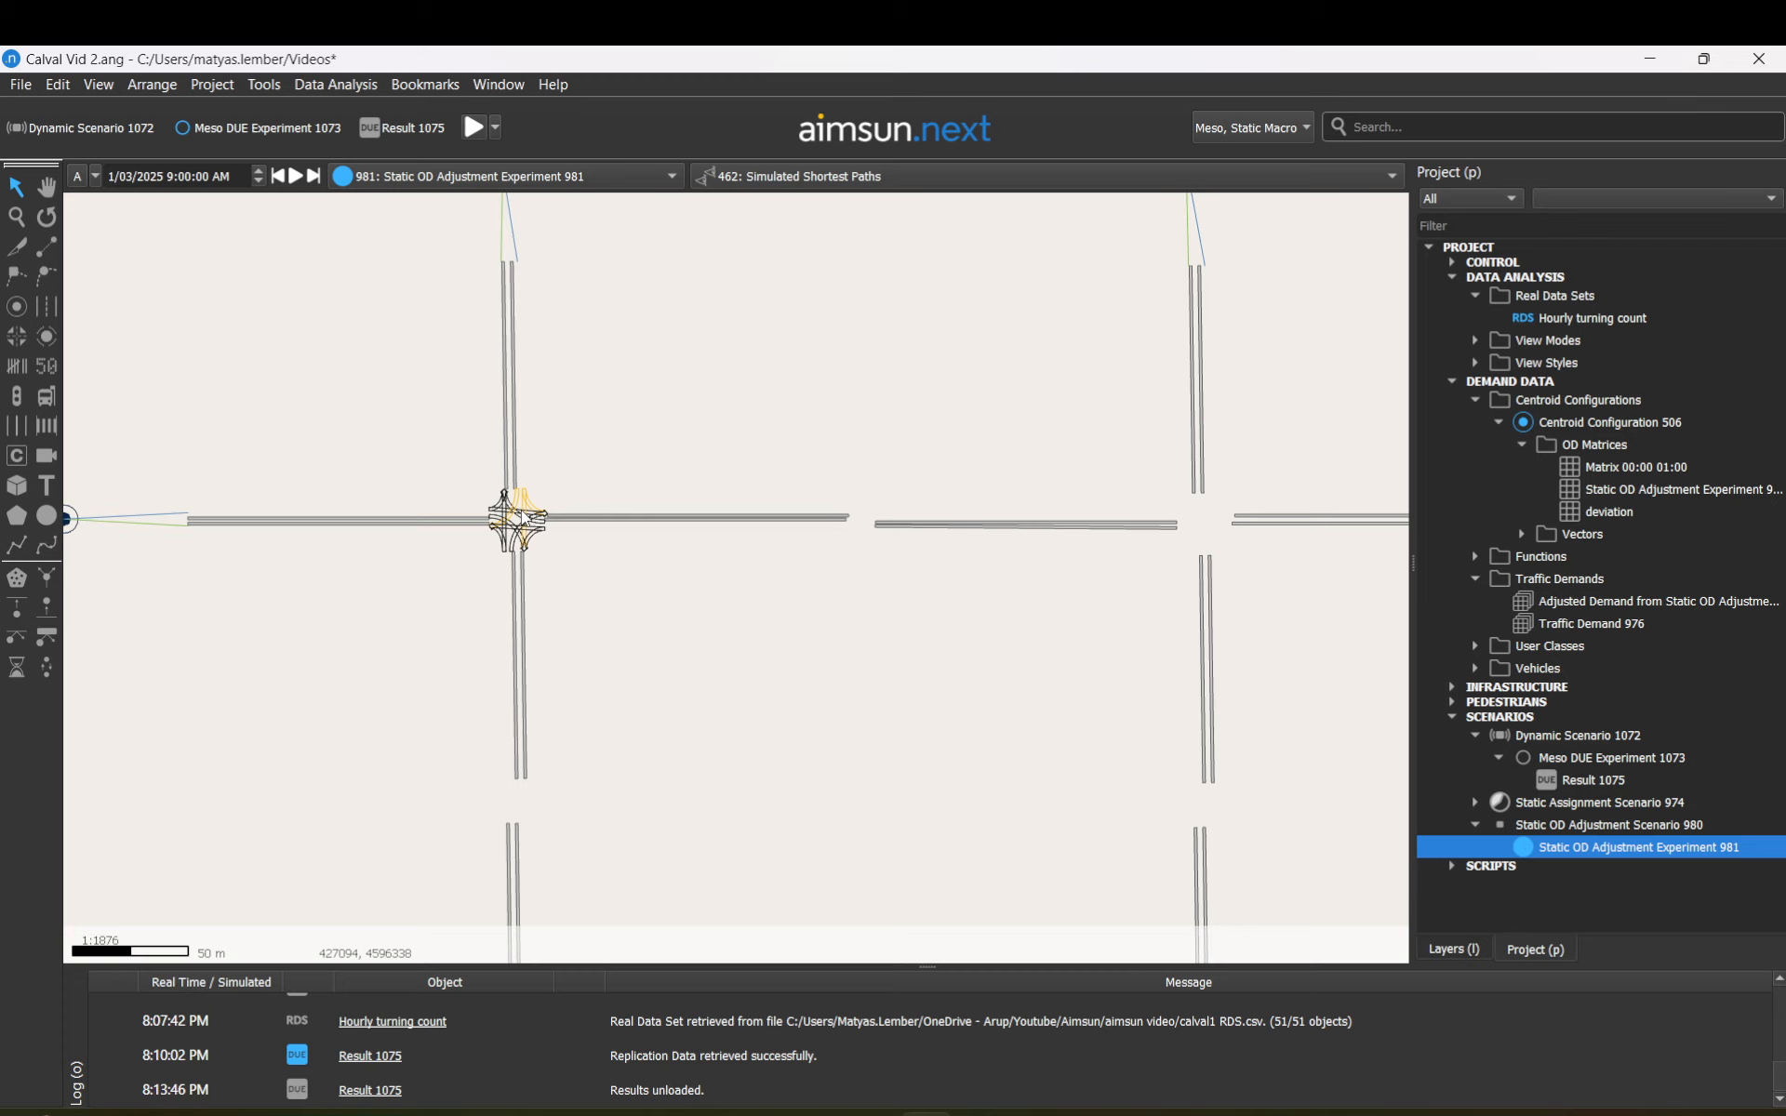
key("Delete")
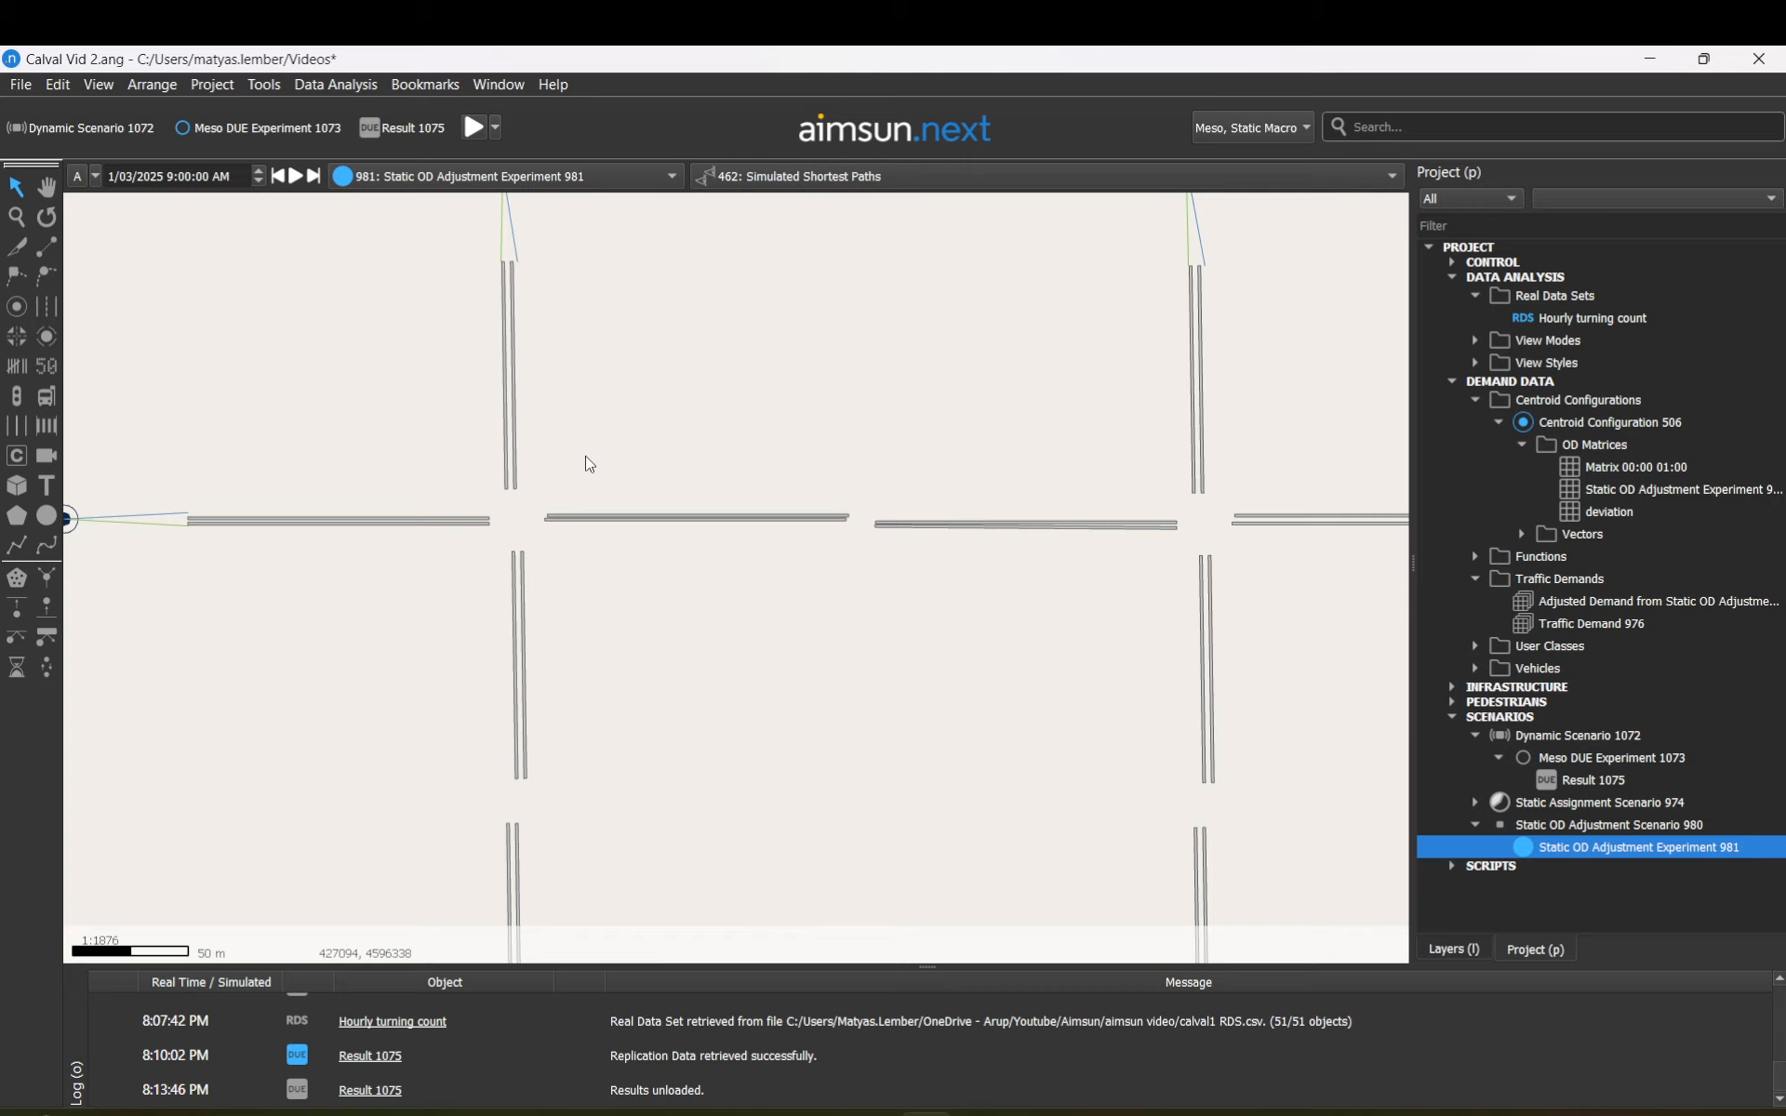